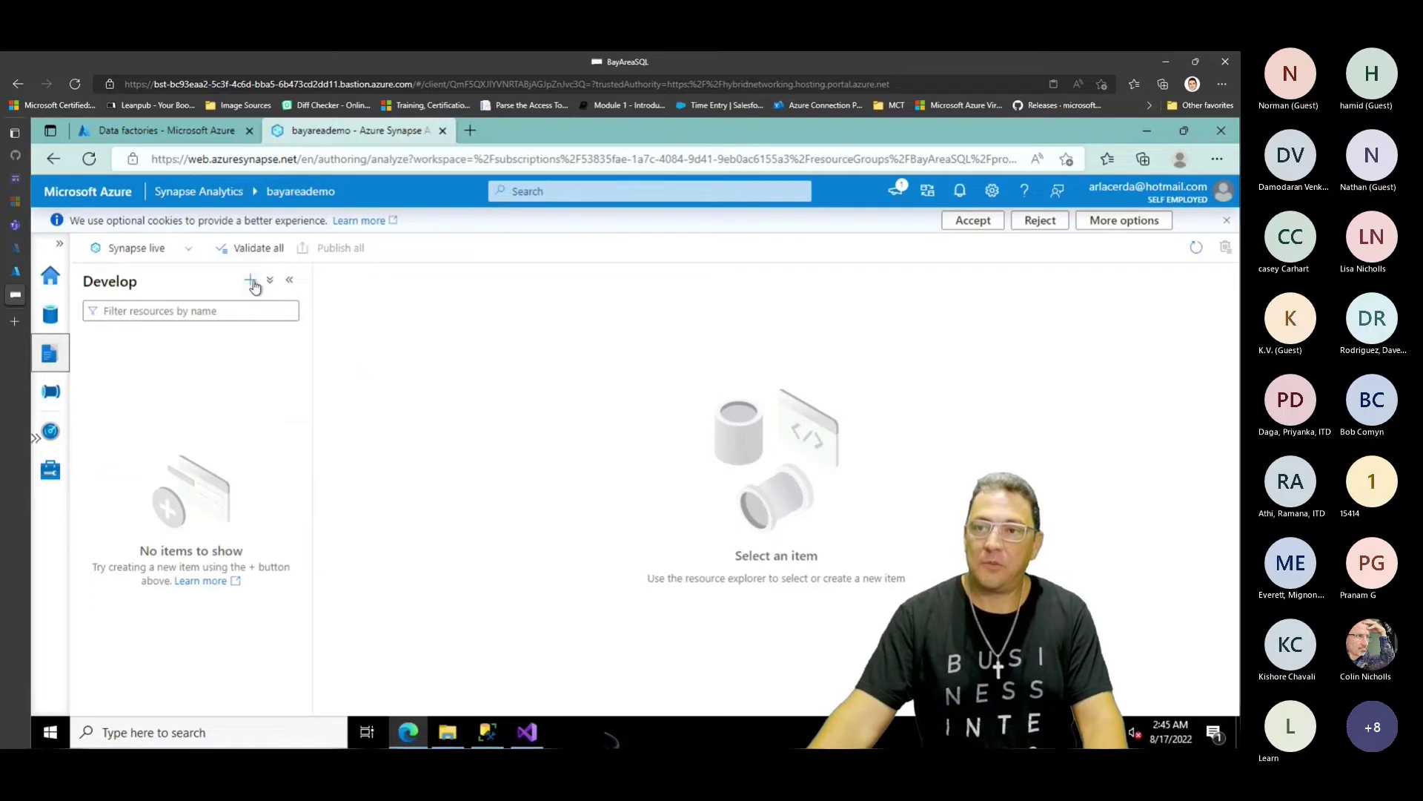
Dismiss the Develop new-resource menu and move to the empty Integrate hub of the bayareademo workspace
left_click(250, 281)
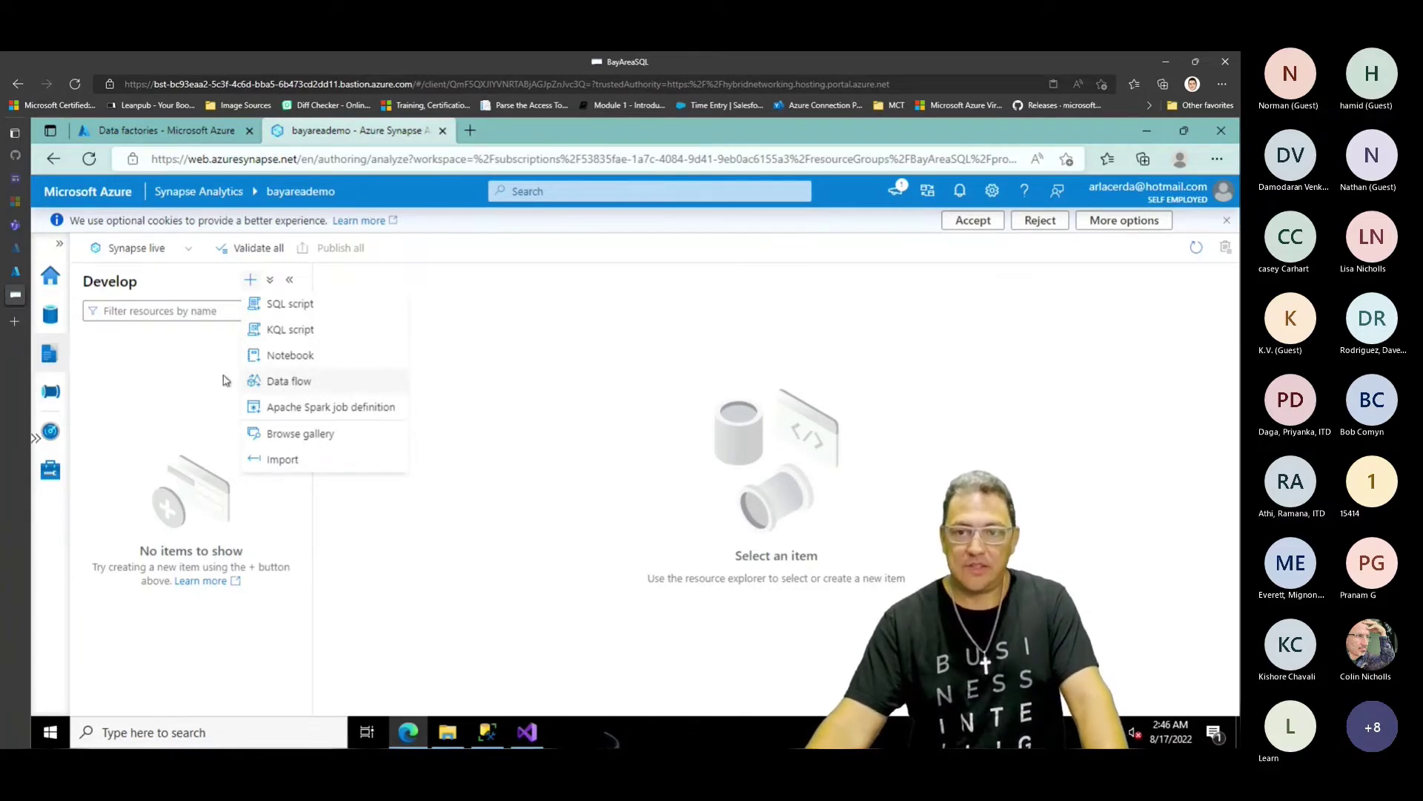
left_click(49, 402)
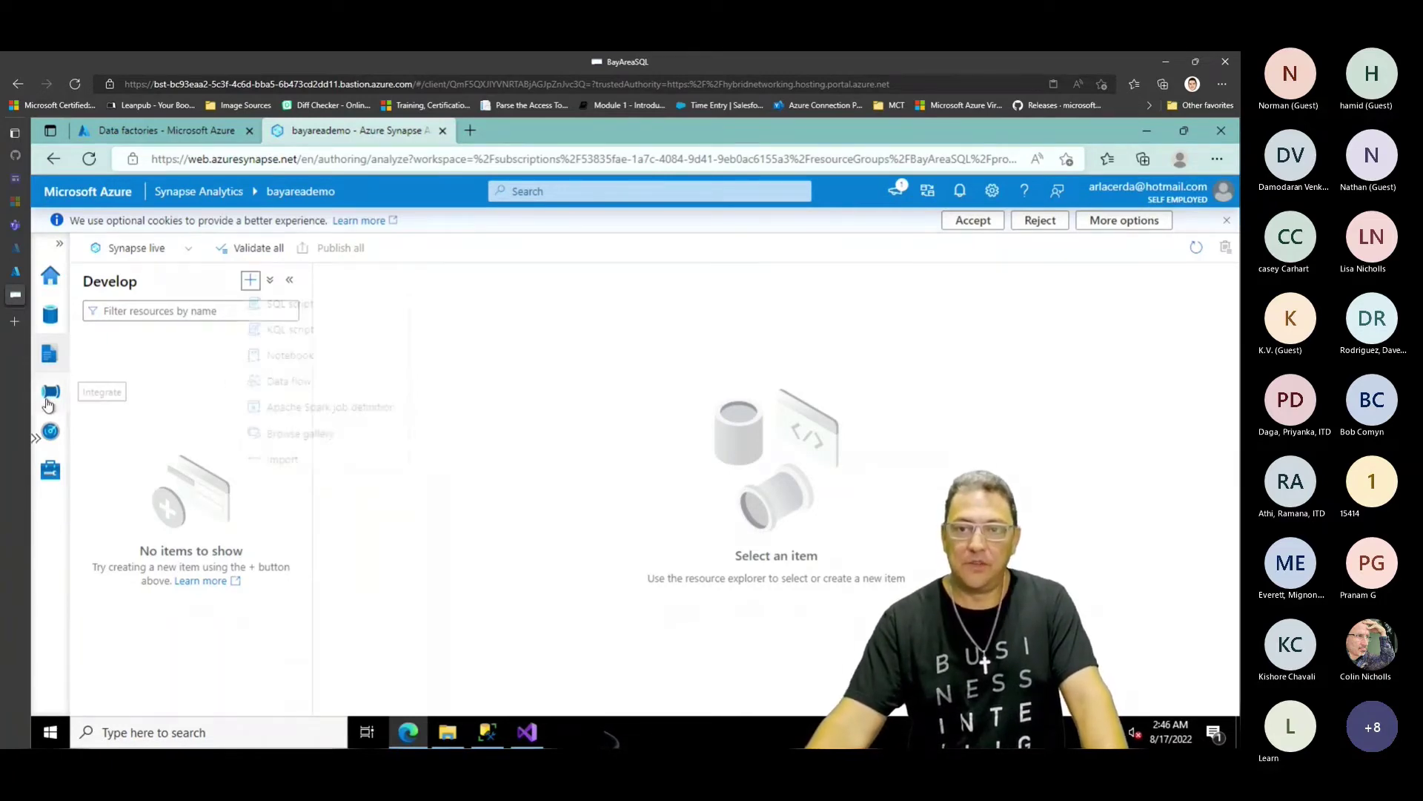
left_click(49, 403)
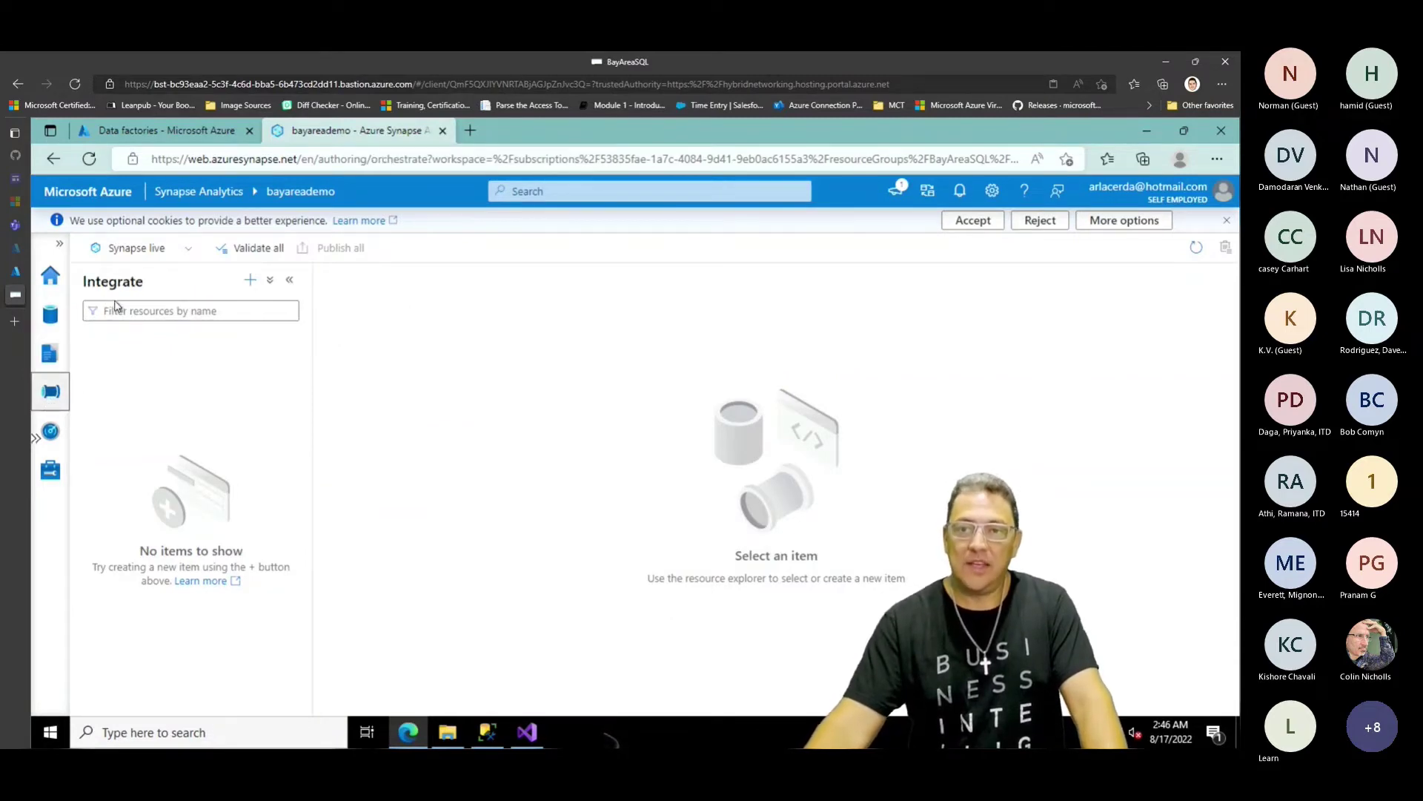
Add a new empty pipeline, Pipeline 1, then show the Control Flow Engine slide
left_click(250, 280)
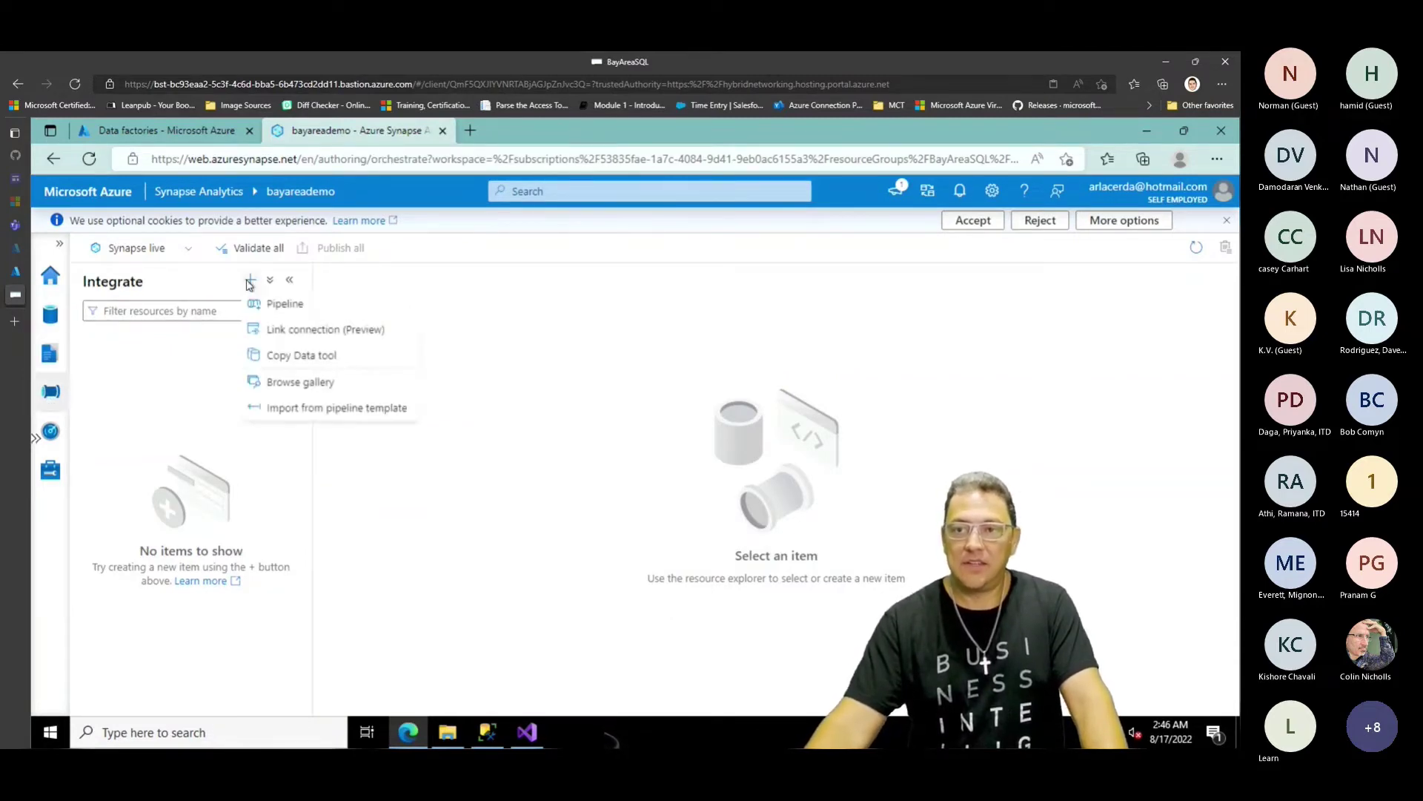
left_click(273, 306)
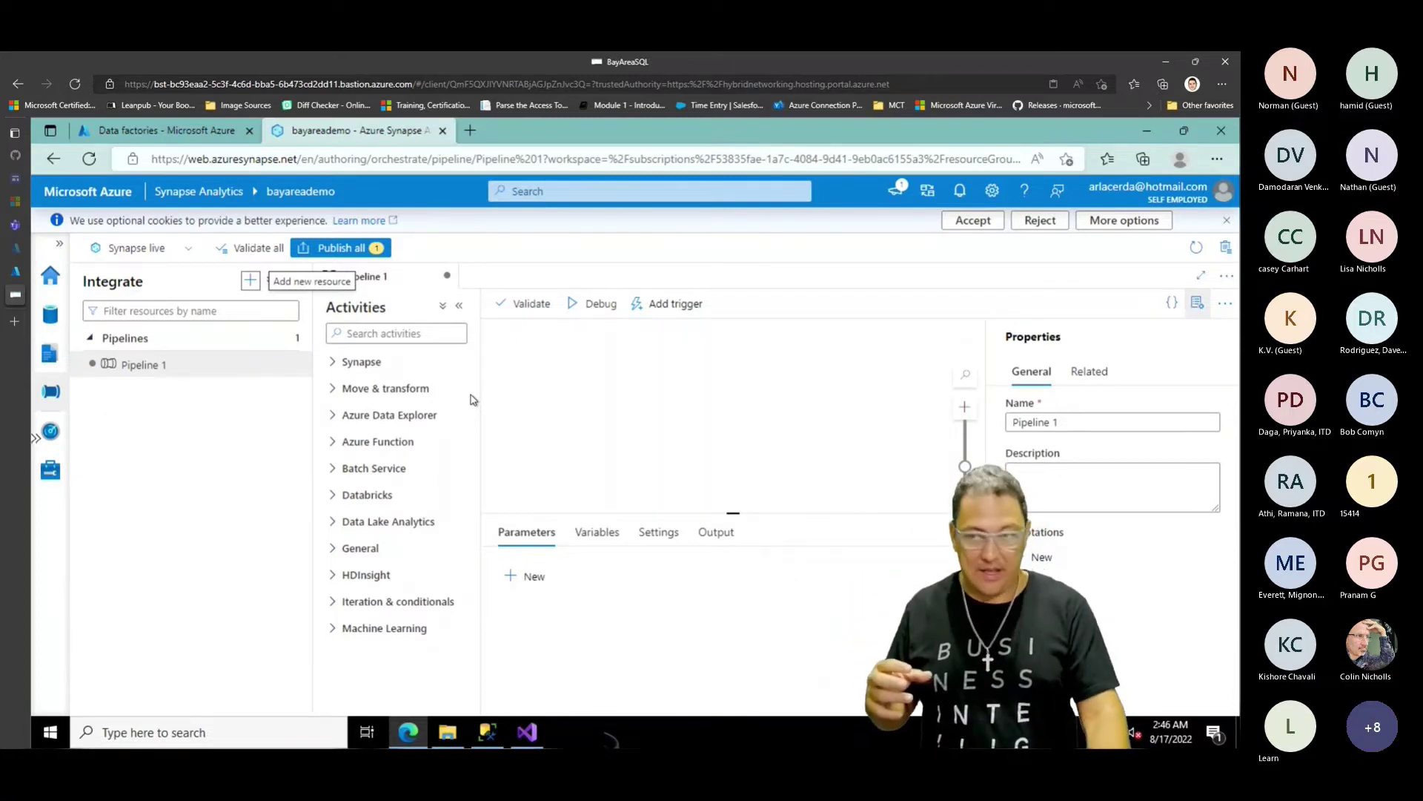
left_click(608, 739)
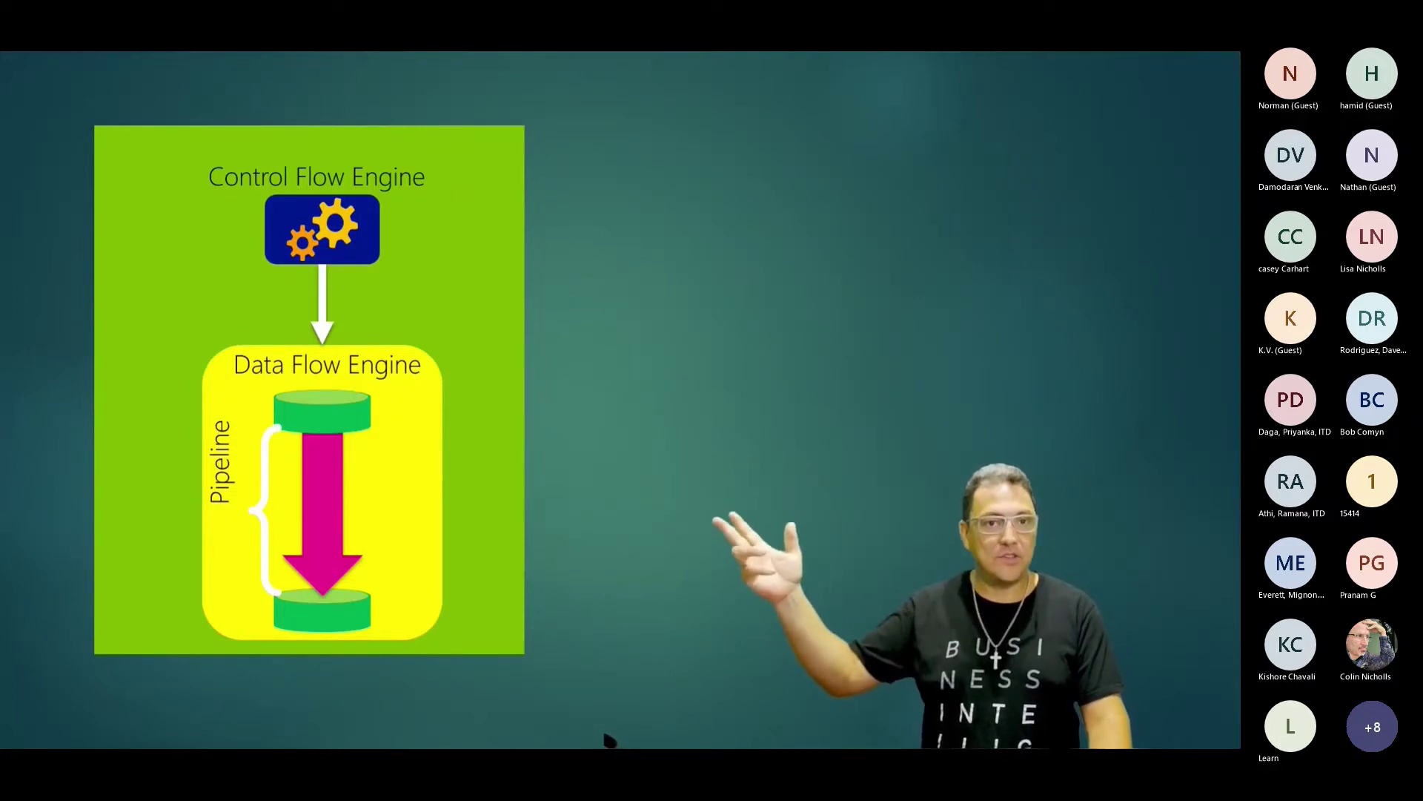
Return from the PowerPoint slide to the empty Pipeline 1 editor with Alt+Tab
key("alt+Tab")
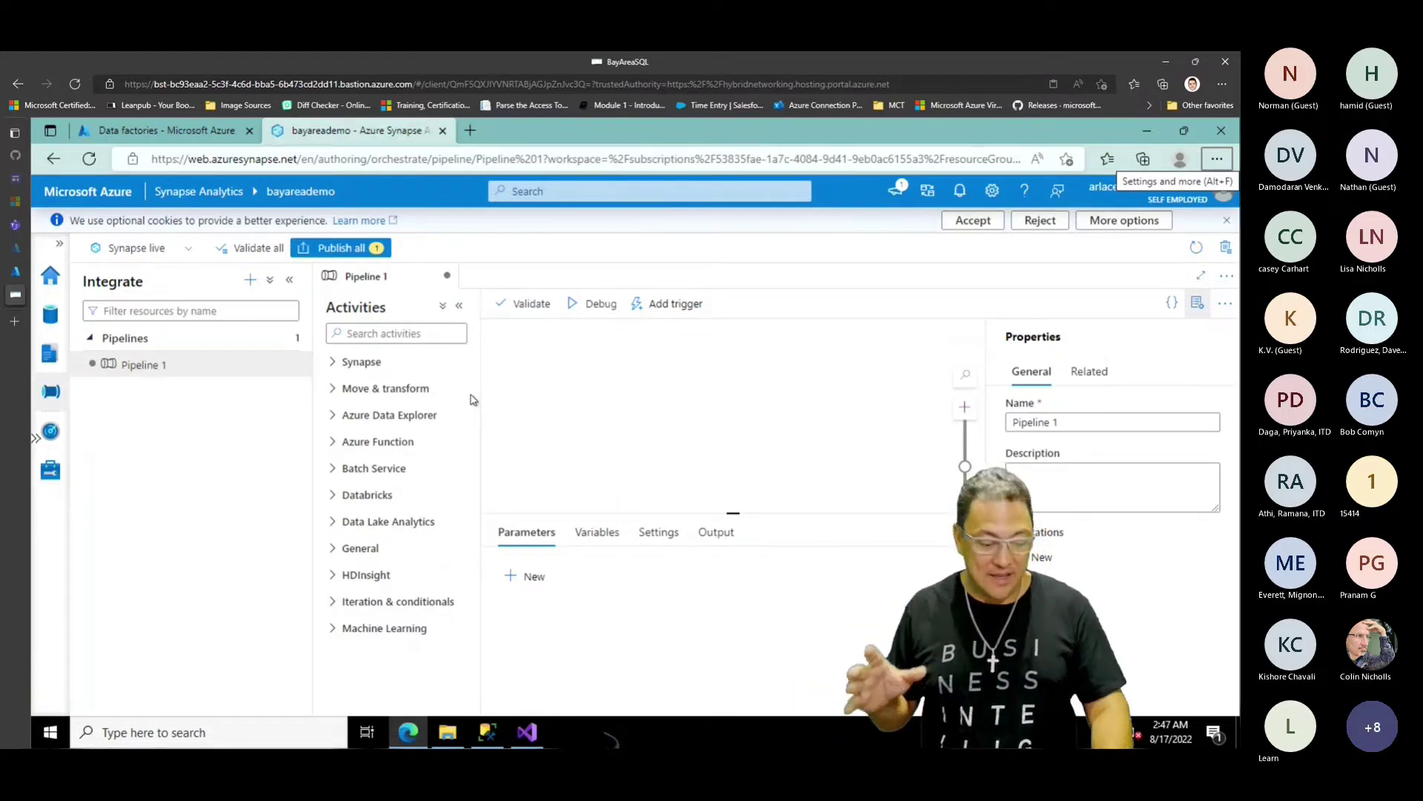
Bring back the slide of the Control Flow Engine driving the Data Flow Engine
key("alt+Tab")
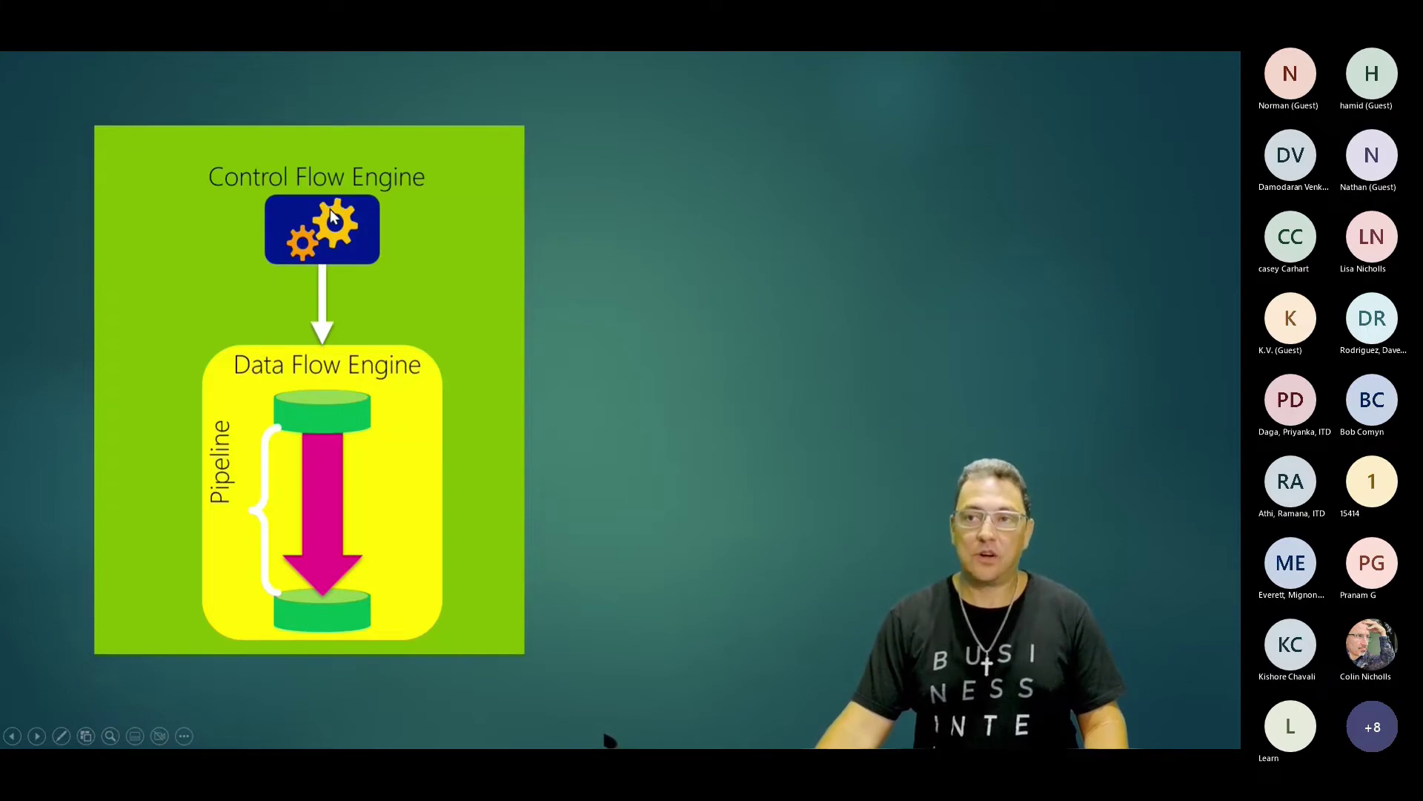
Go back from the engine diagram slide to the still-empty Pipeline 1 editor
key("alt+Tab")
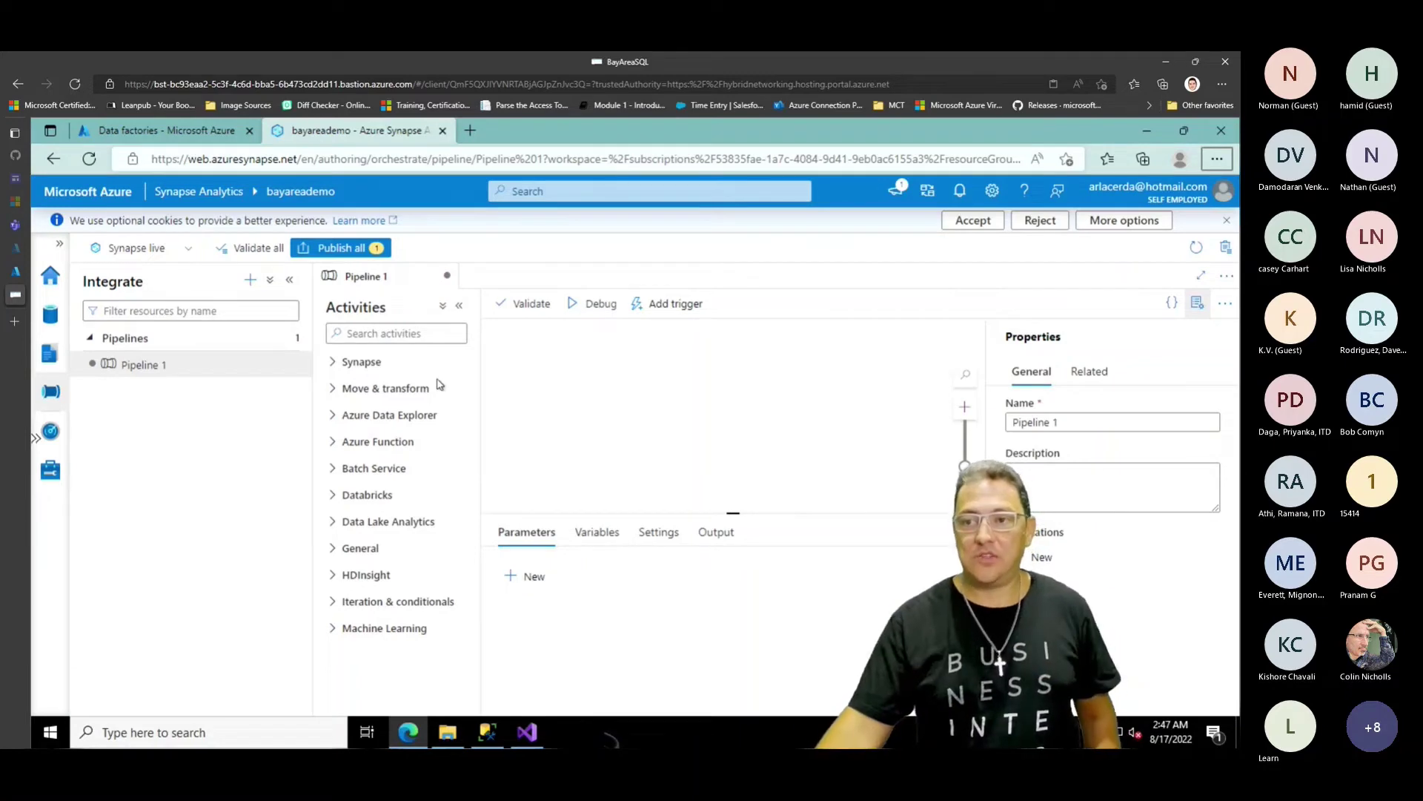
Drag a Copy data activity from Move & transform onto the canvas, creating Copy data1
left_click(333, 392)
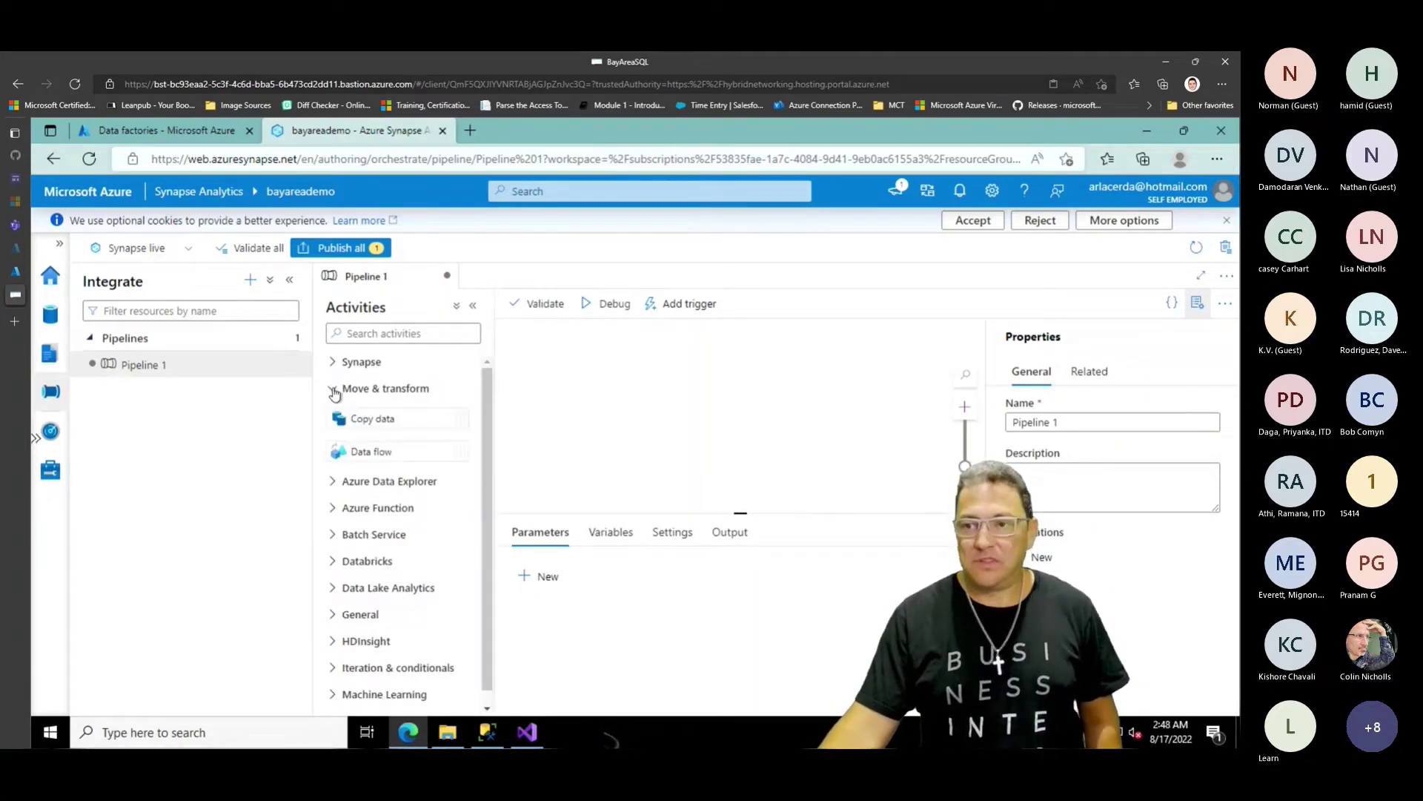
left_click_drag(355, 417, 665, 393)
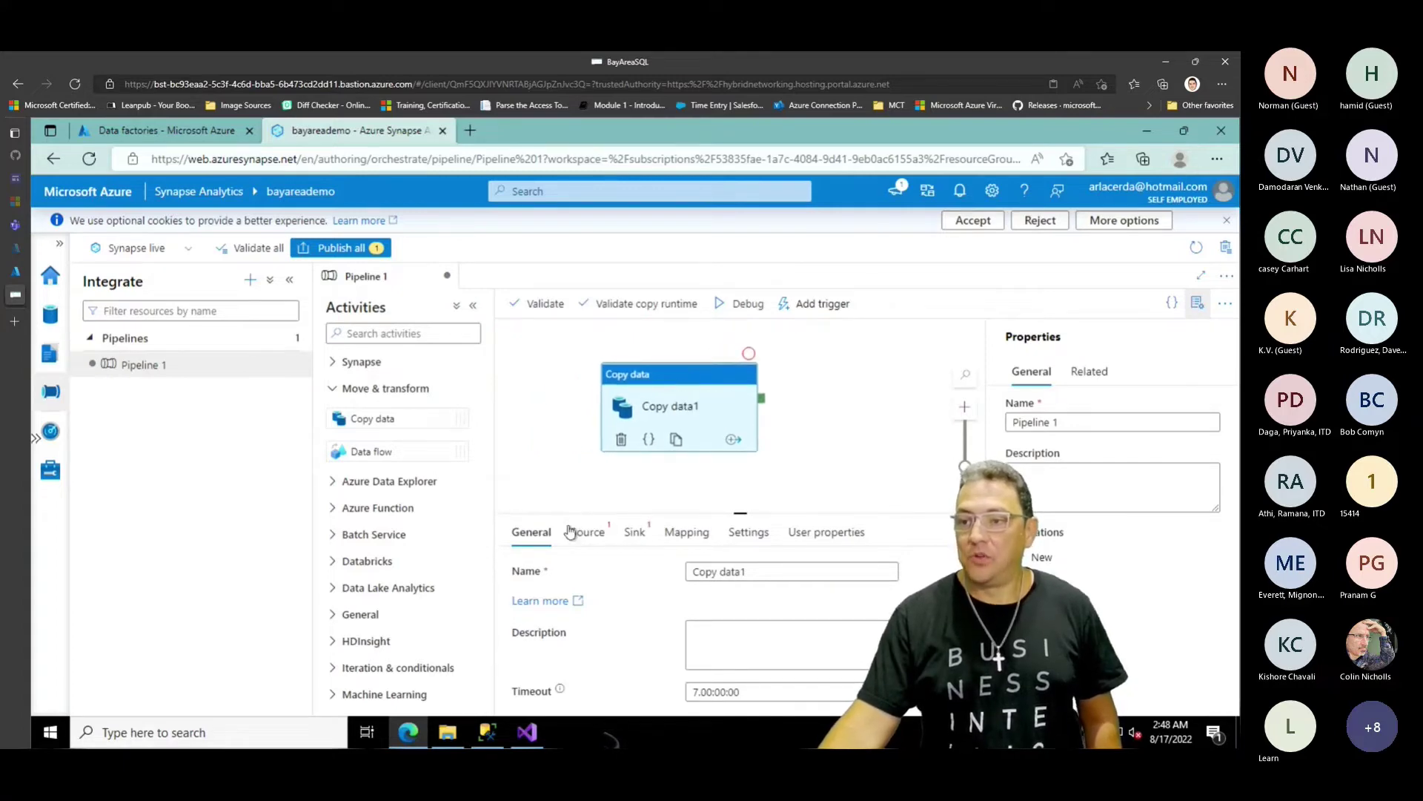
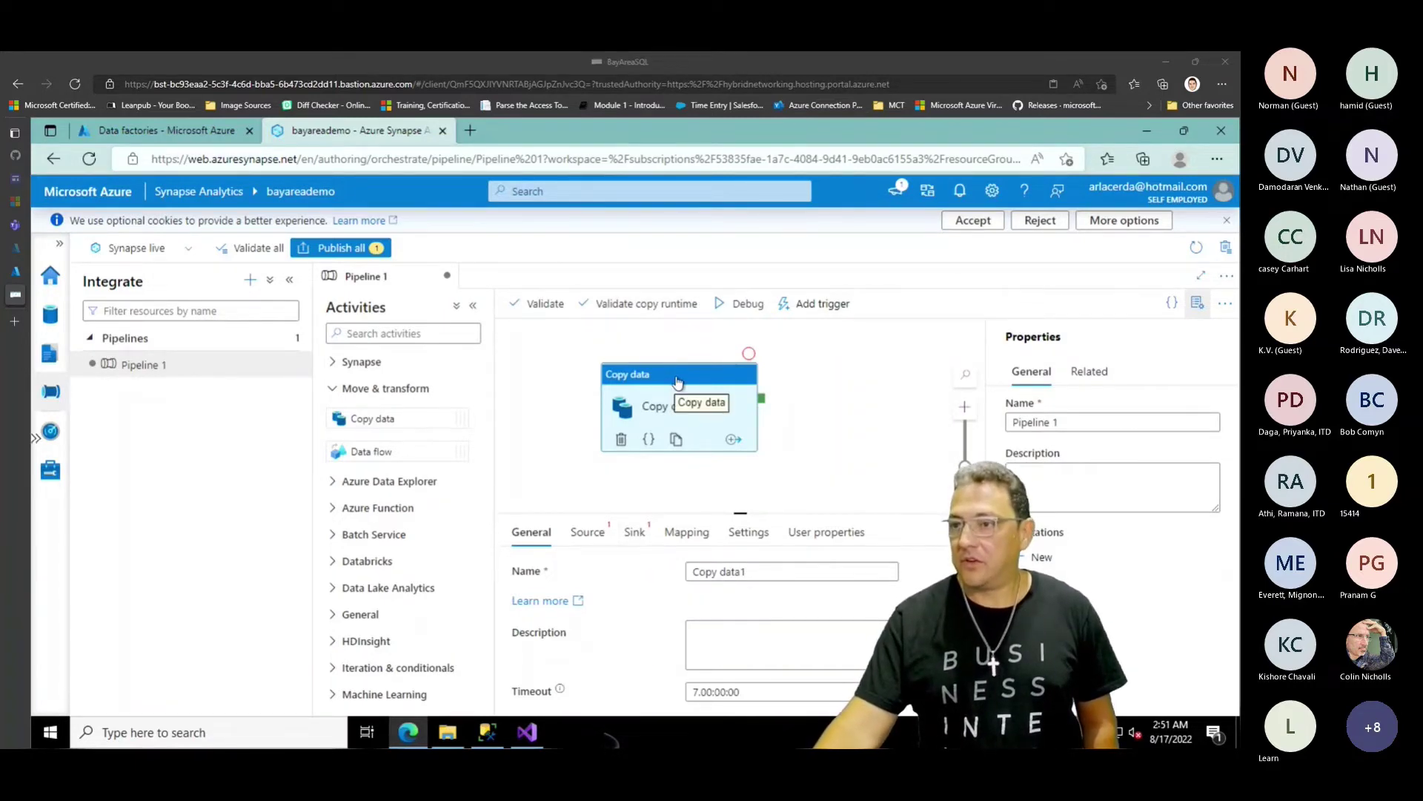
Shift Copy data1 right and add a Web activity found by searching 'web'
left_click_drag(677, 382, 712, 384)
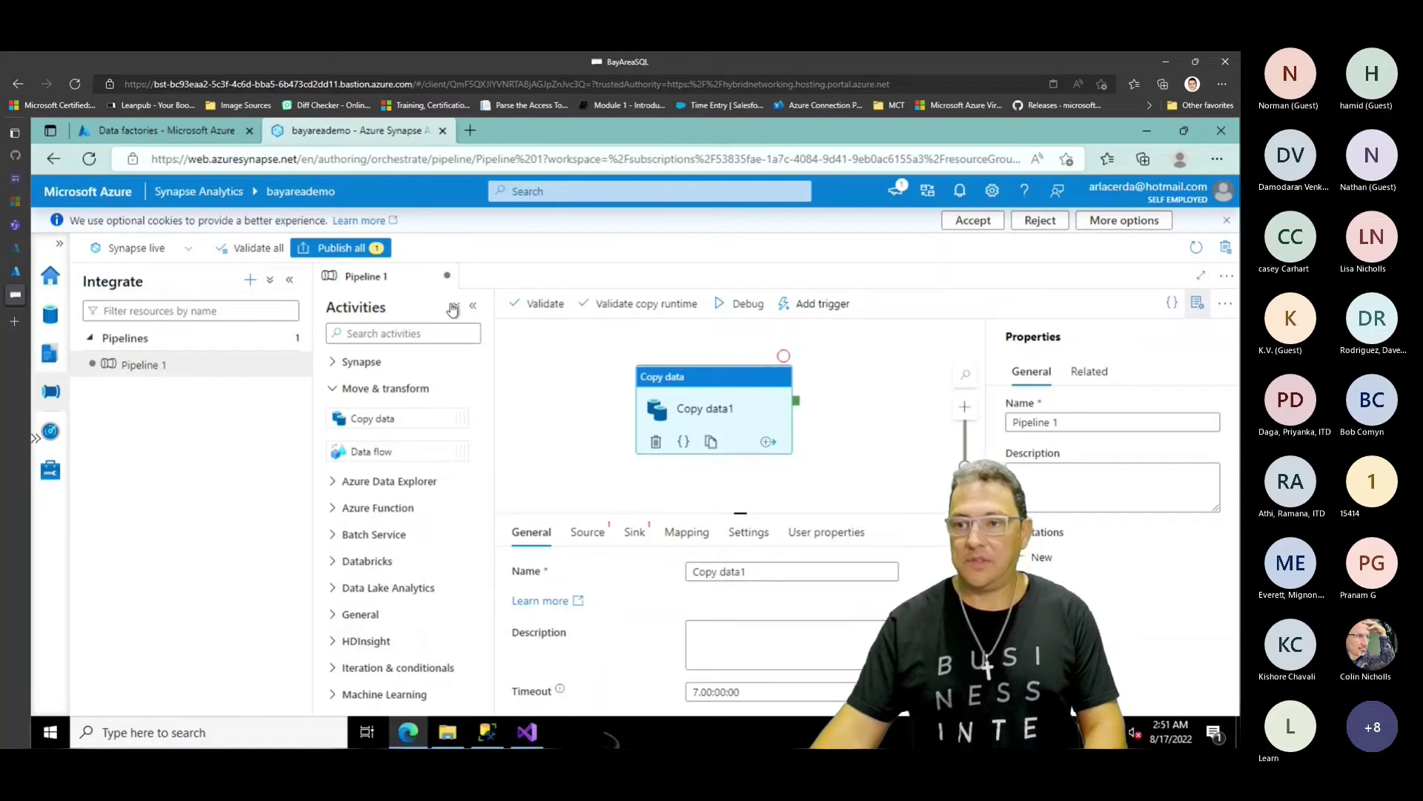
left_click(425, 333)
type("web")
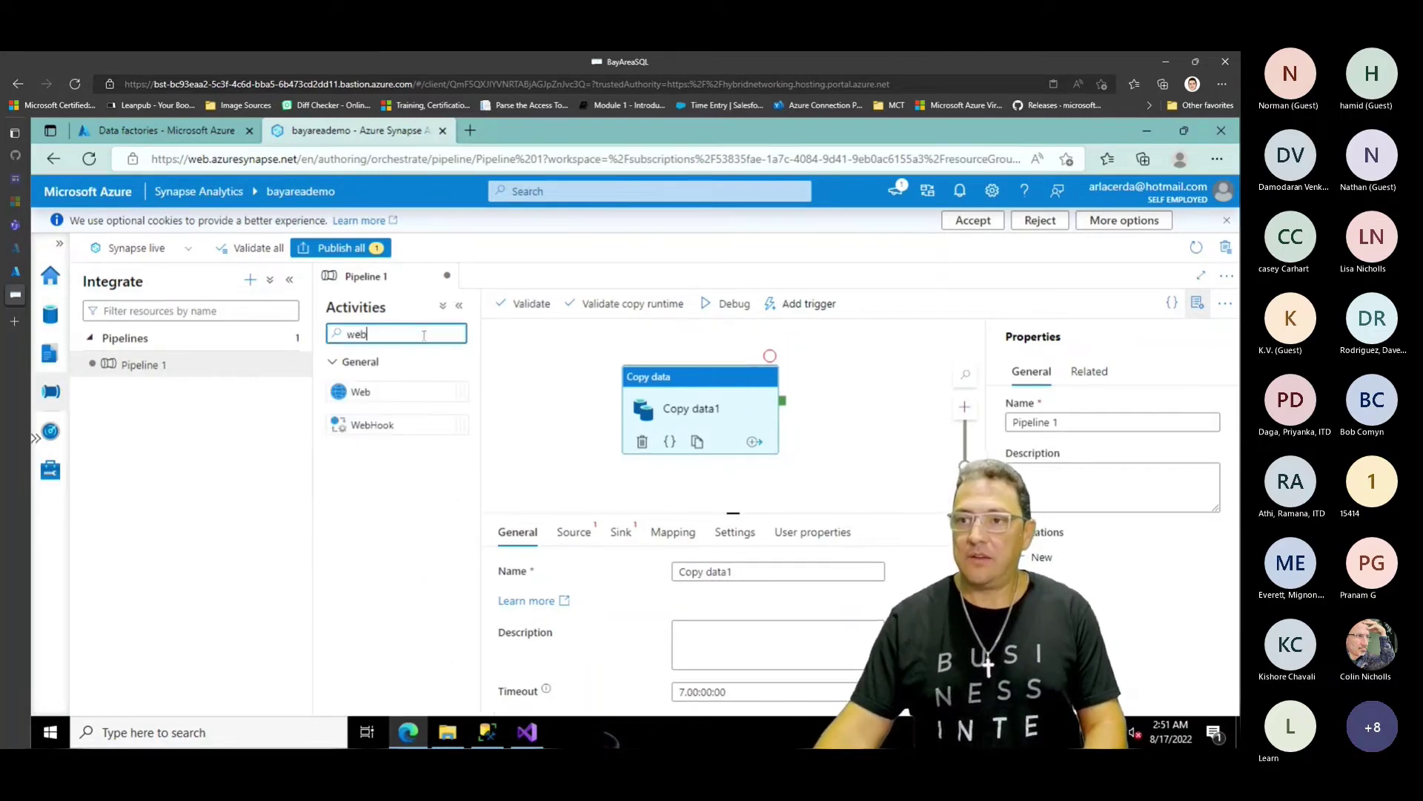
left_click_drag(403, 389, 547, 391)
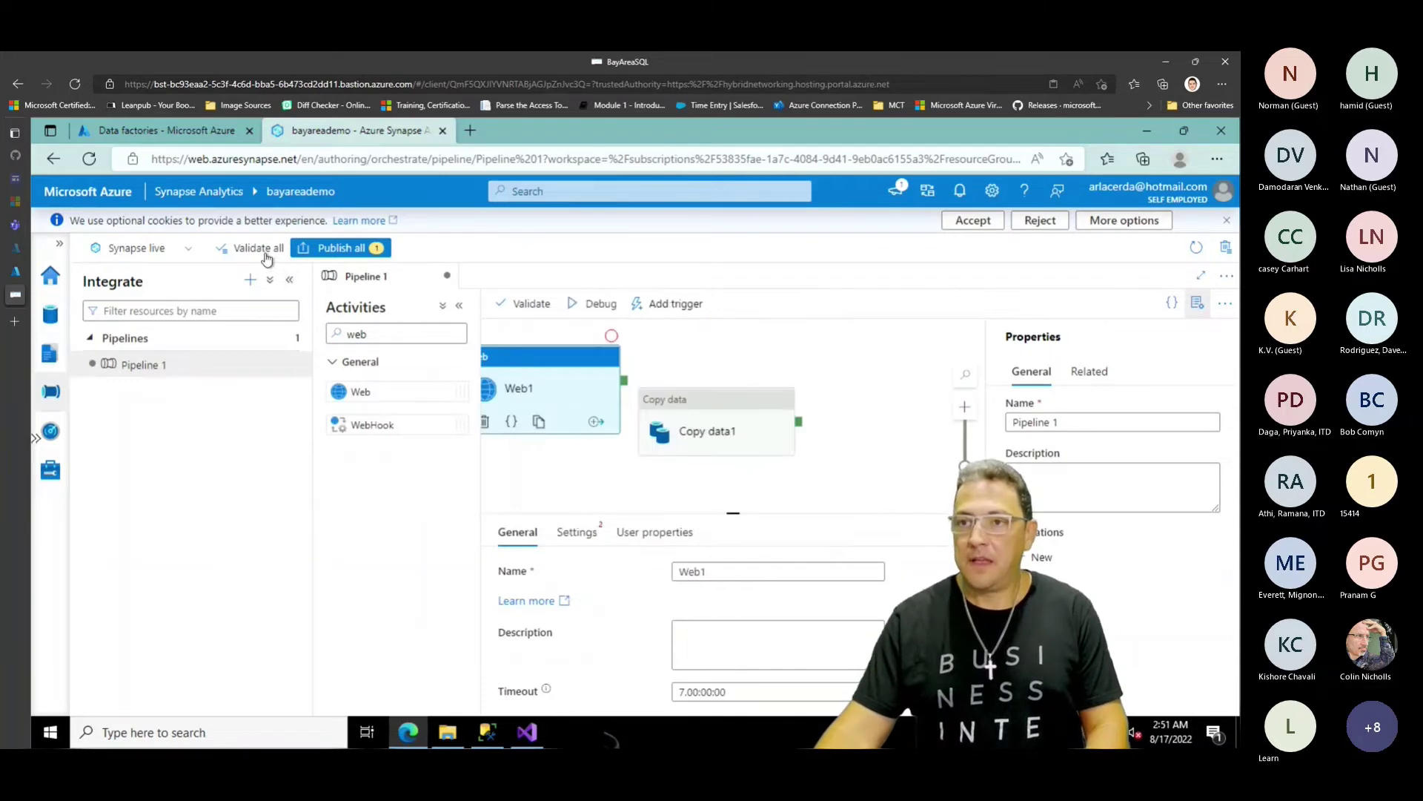
Collapse the resources pane, place Web1 left of Copy data1, and show Web1's Settings
left_click(289, 279)
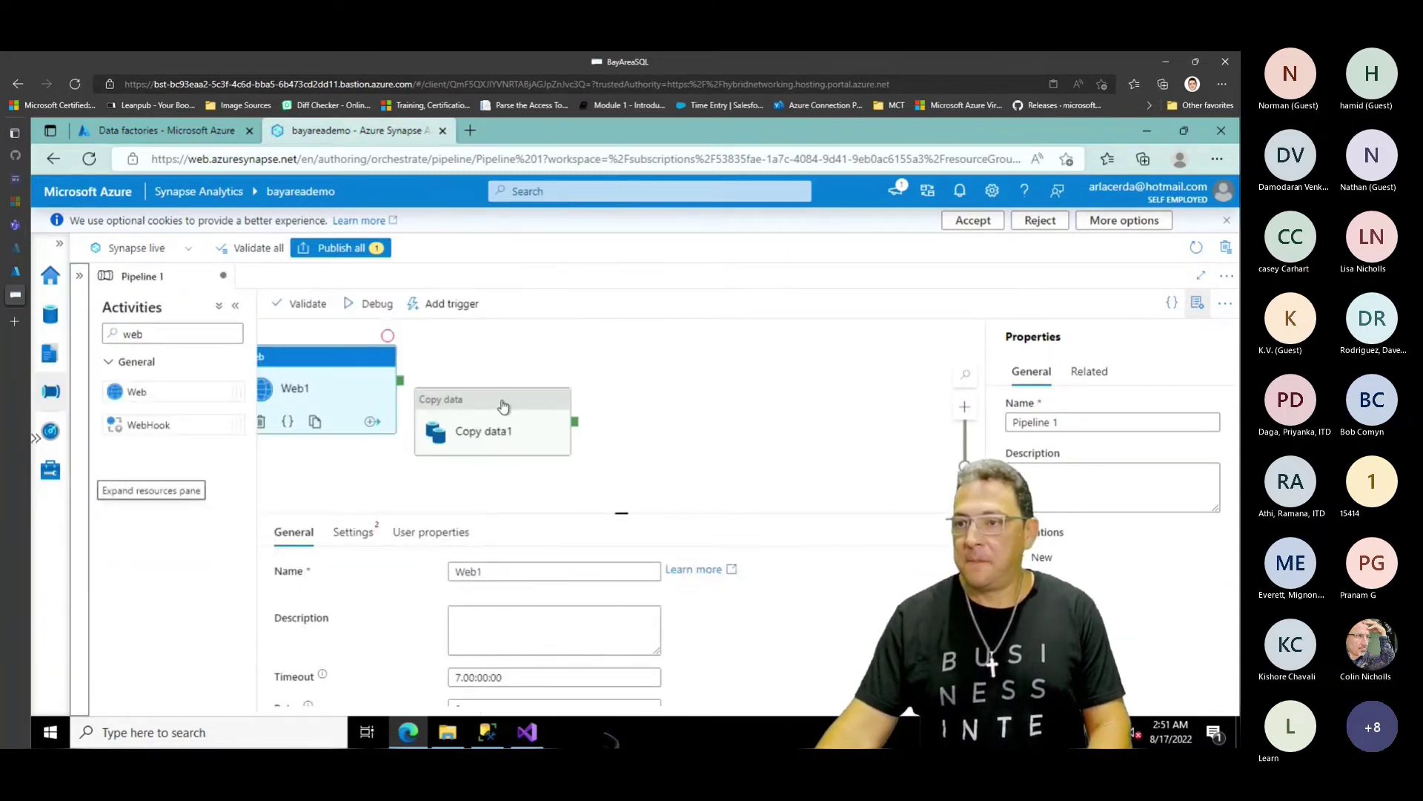
left_click_drag(501, 412, 688, 417)
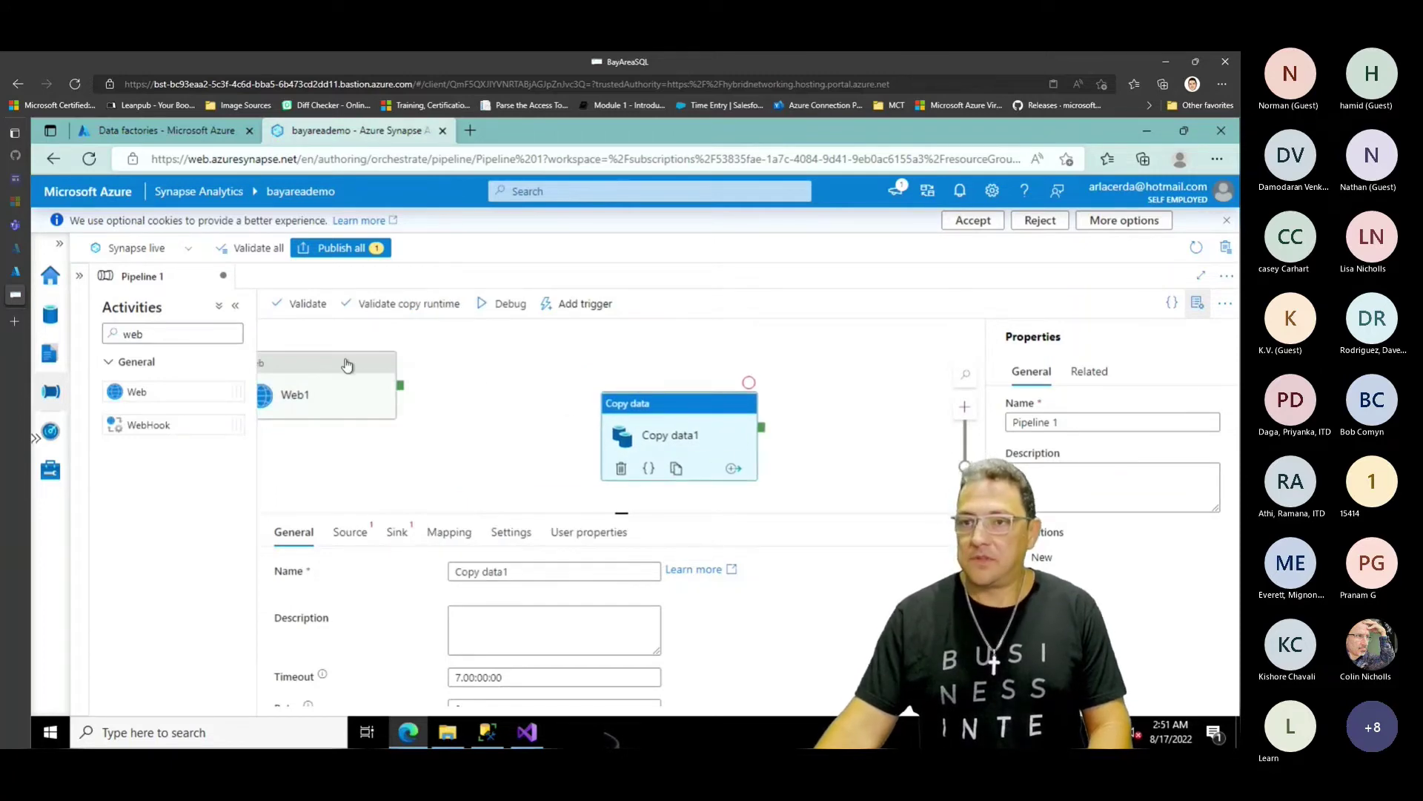
left_click_drag(349, 365, 428, 387)
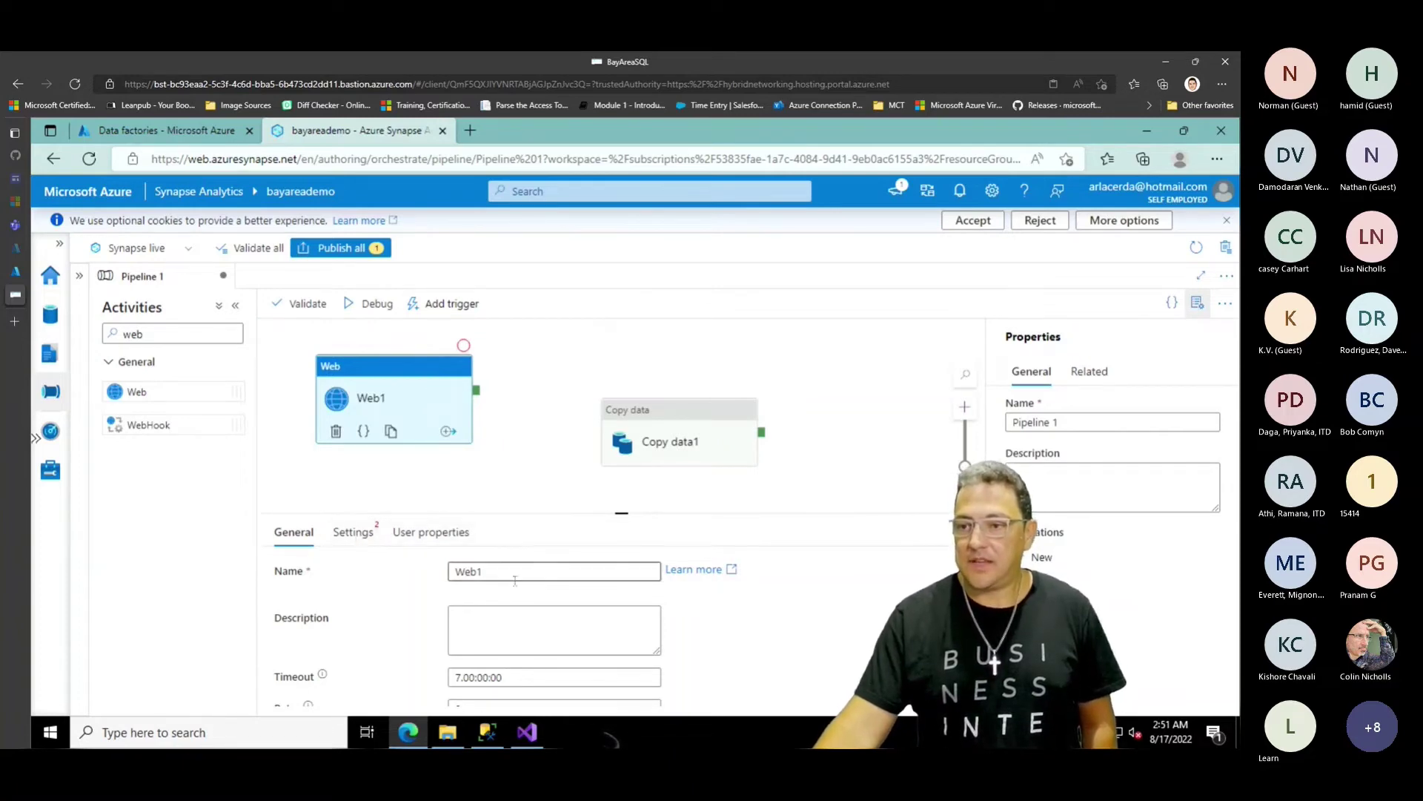
left_click(363, 535)
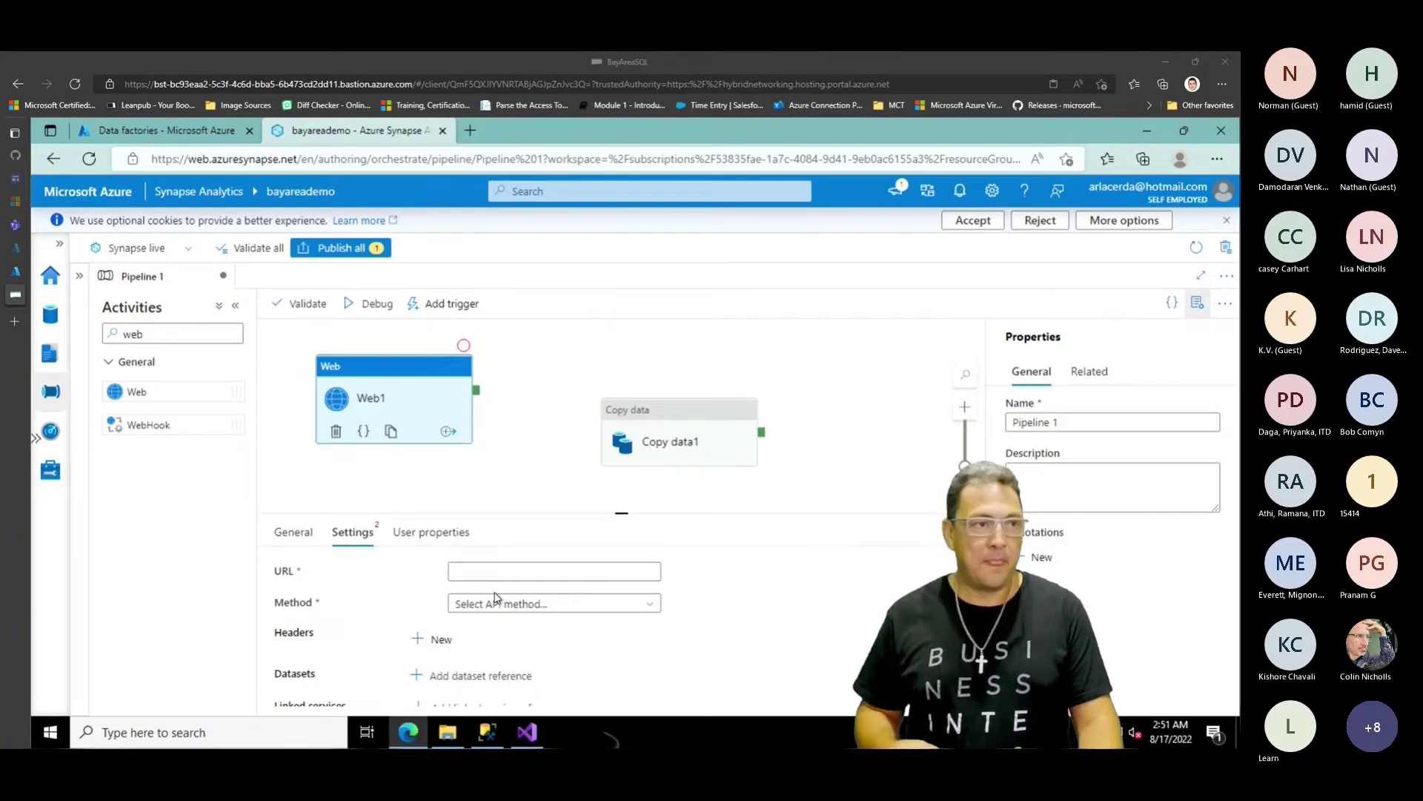
key("alt+Tab")
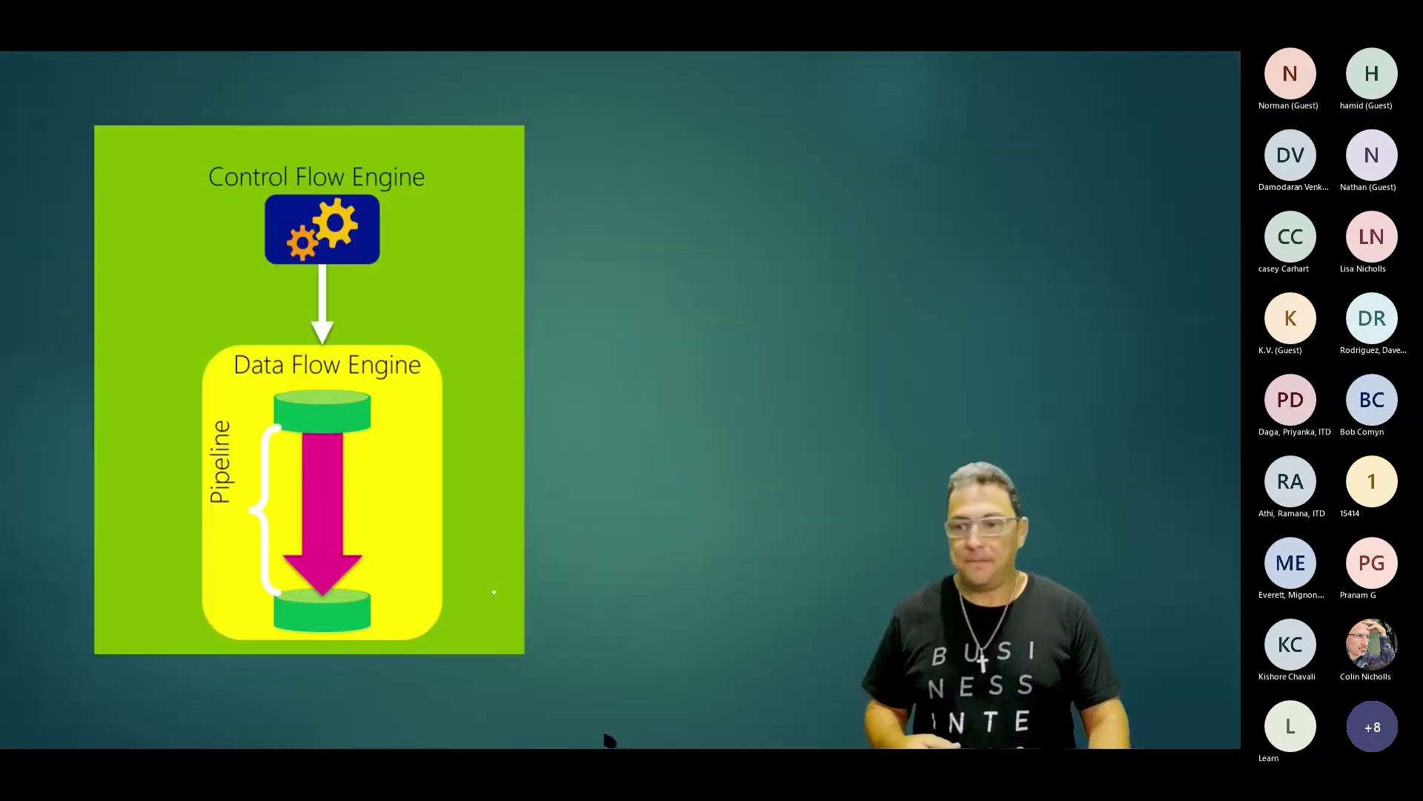
key("Right")
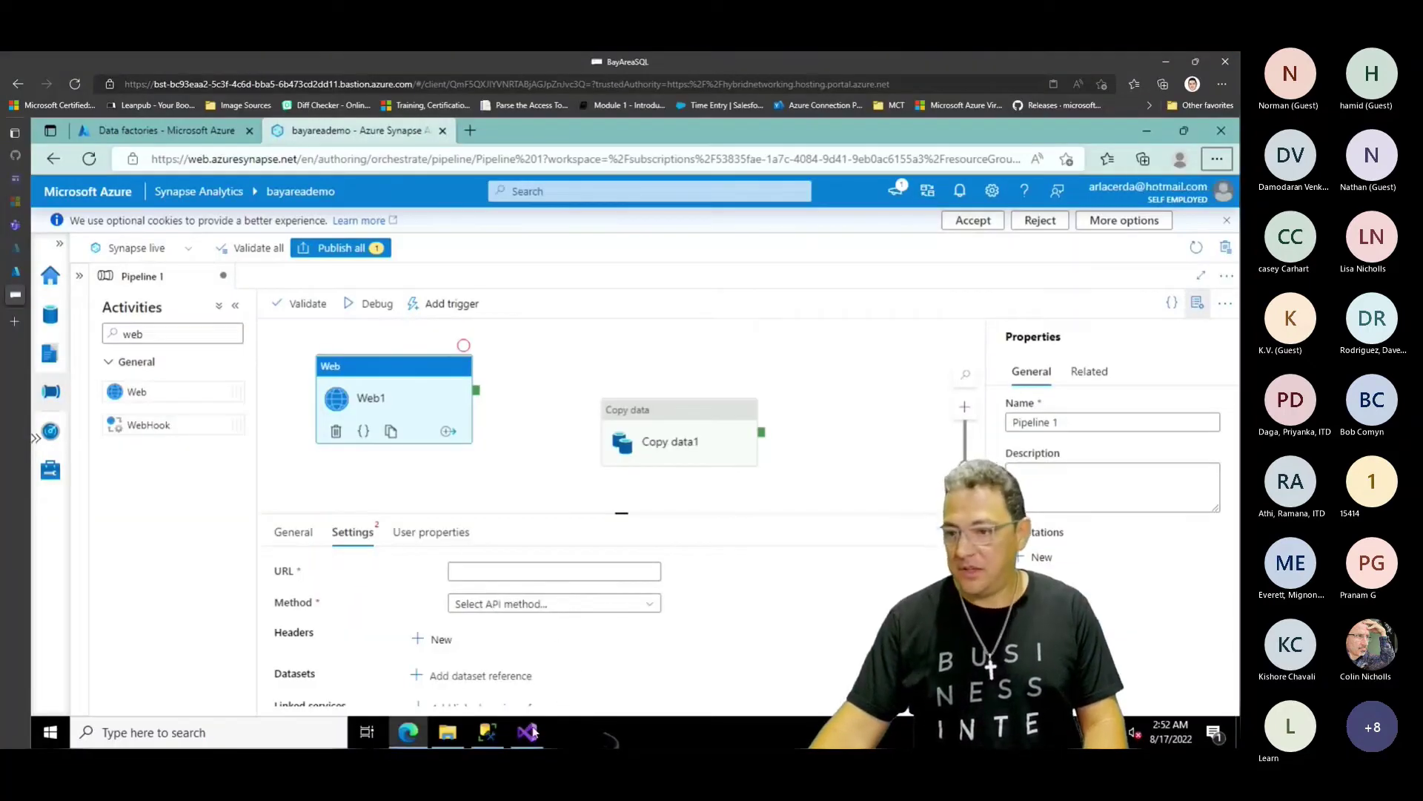
In Visual Studio, select the Daily ETL project and show the DailyETLMain control flow
left_click(528, 732)
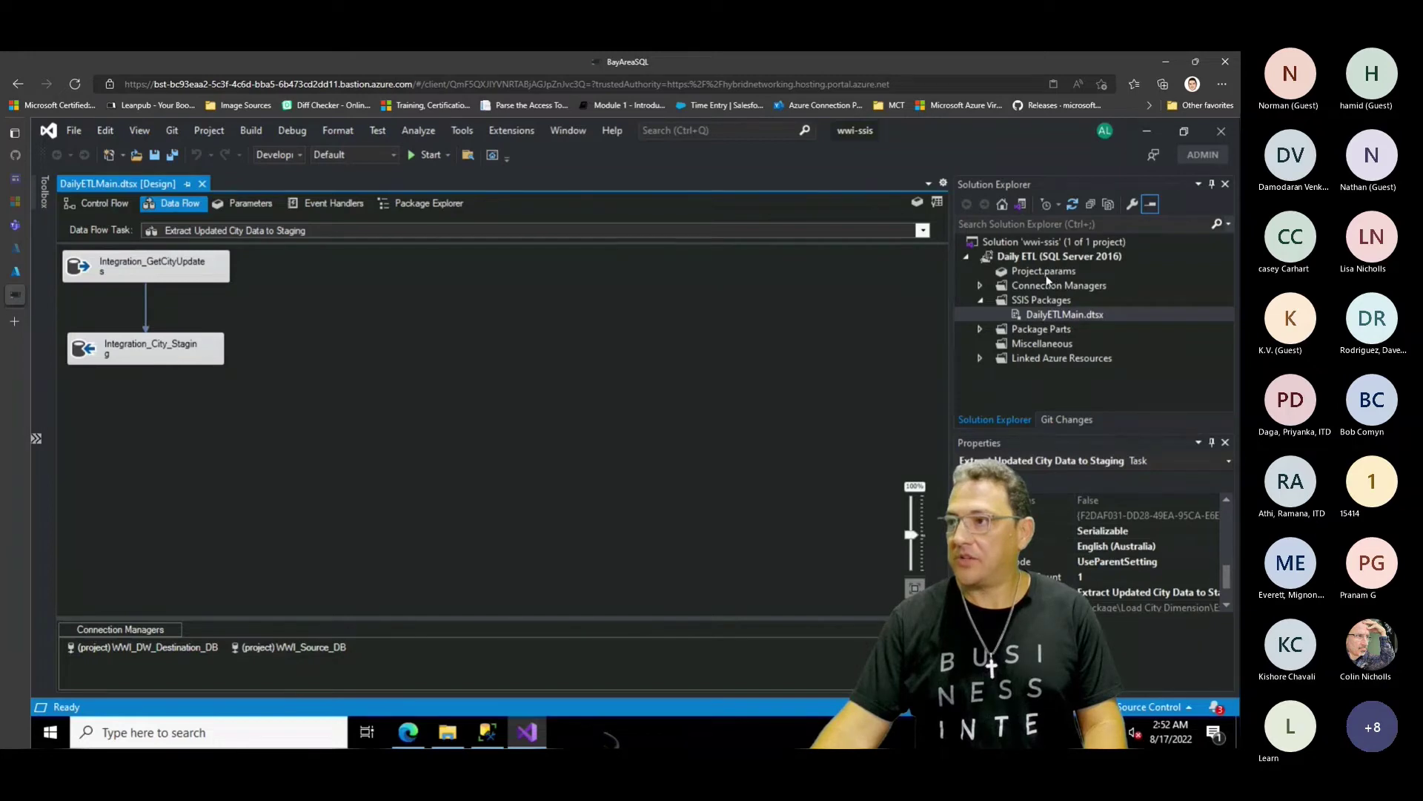
left_click(1013, 259)
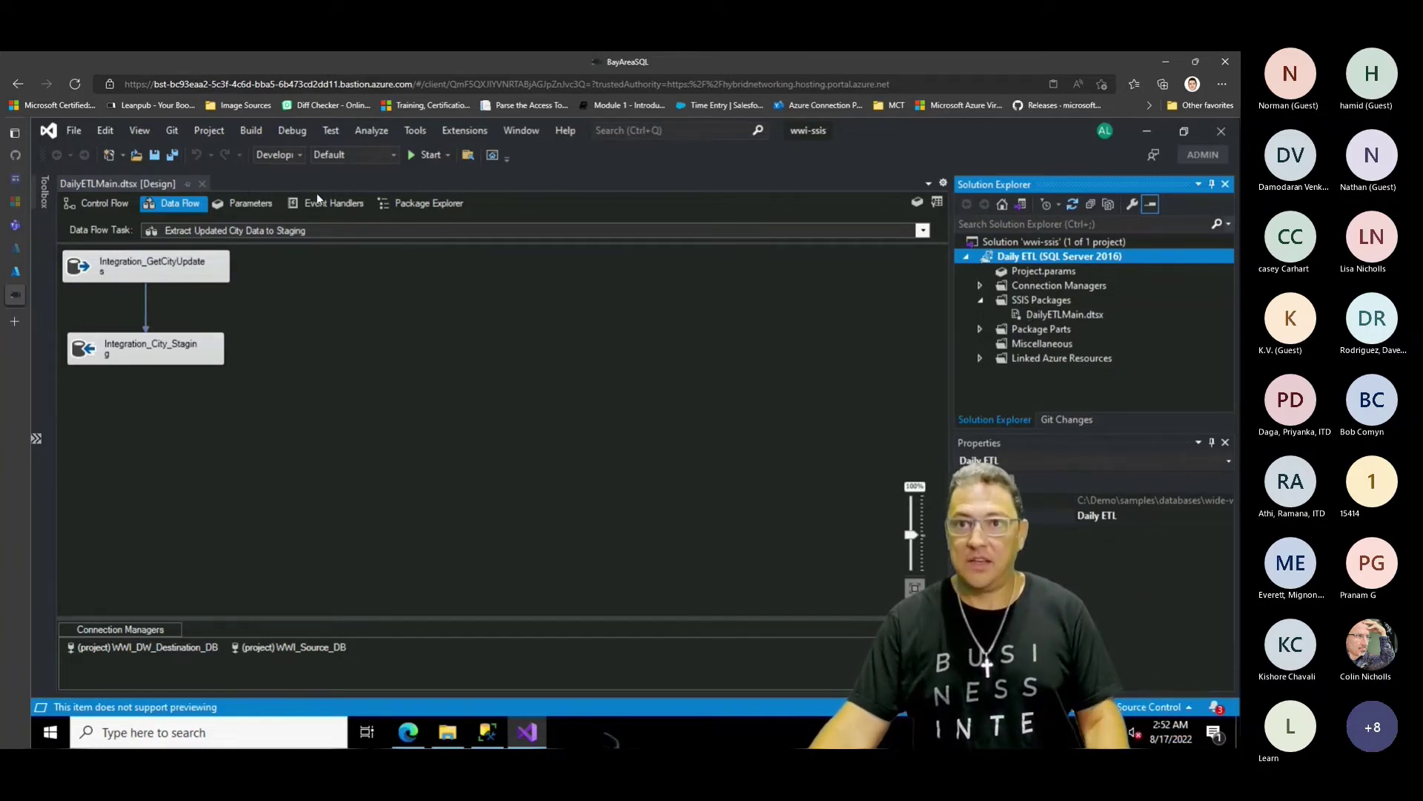
left_click(49, 202)
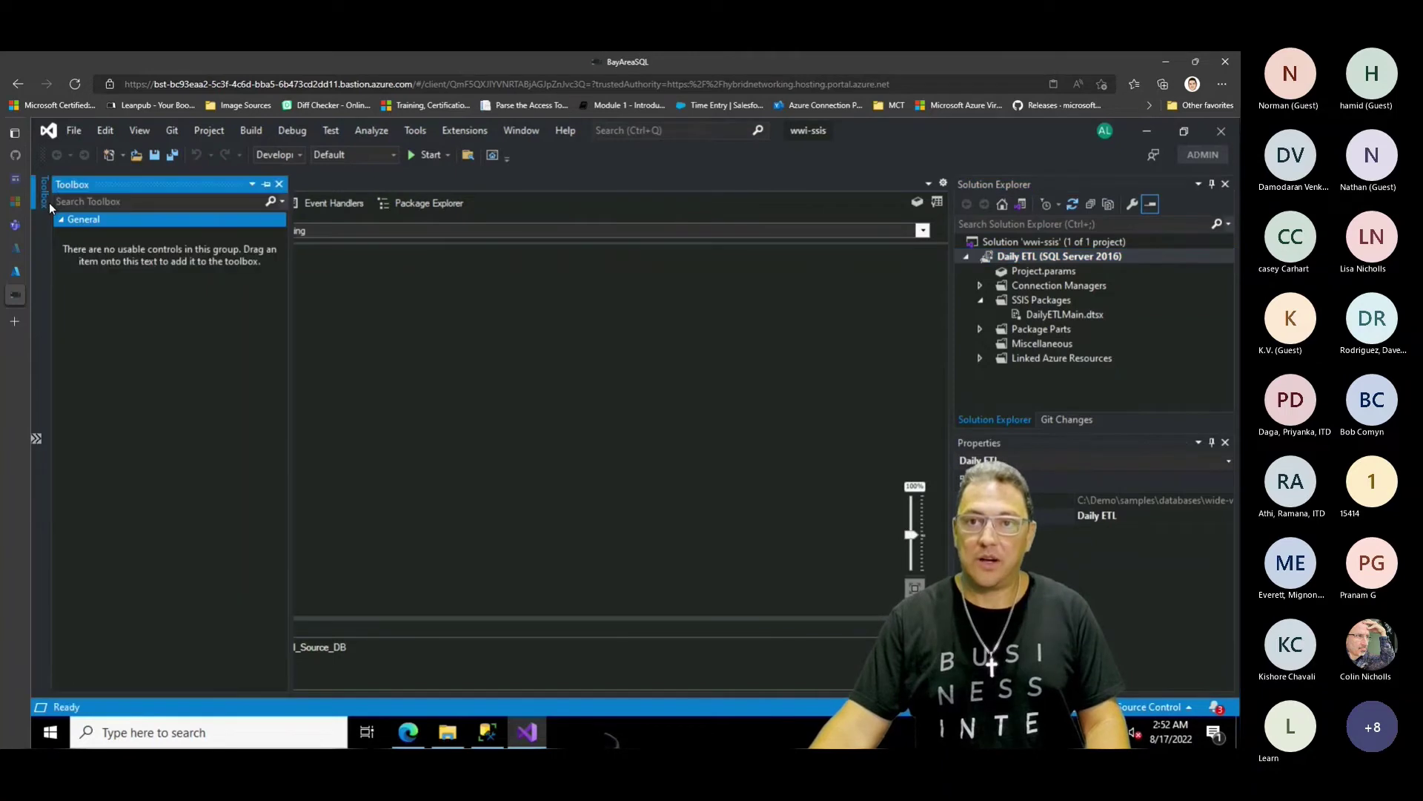
left_click(461, 393)
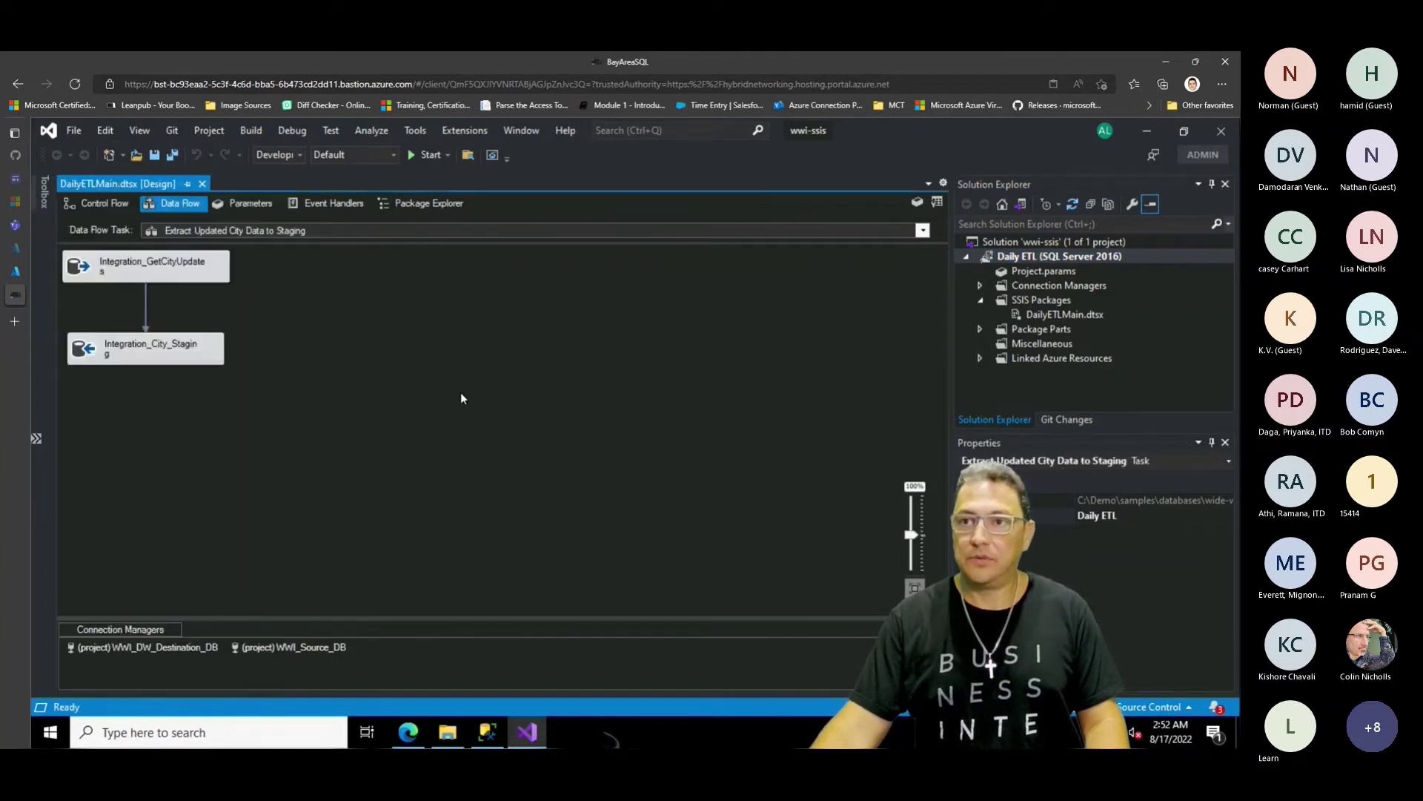
left_click(104, 205)
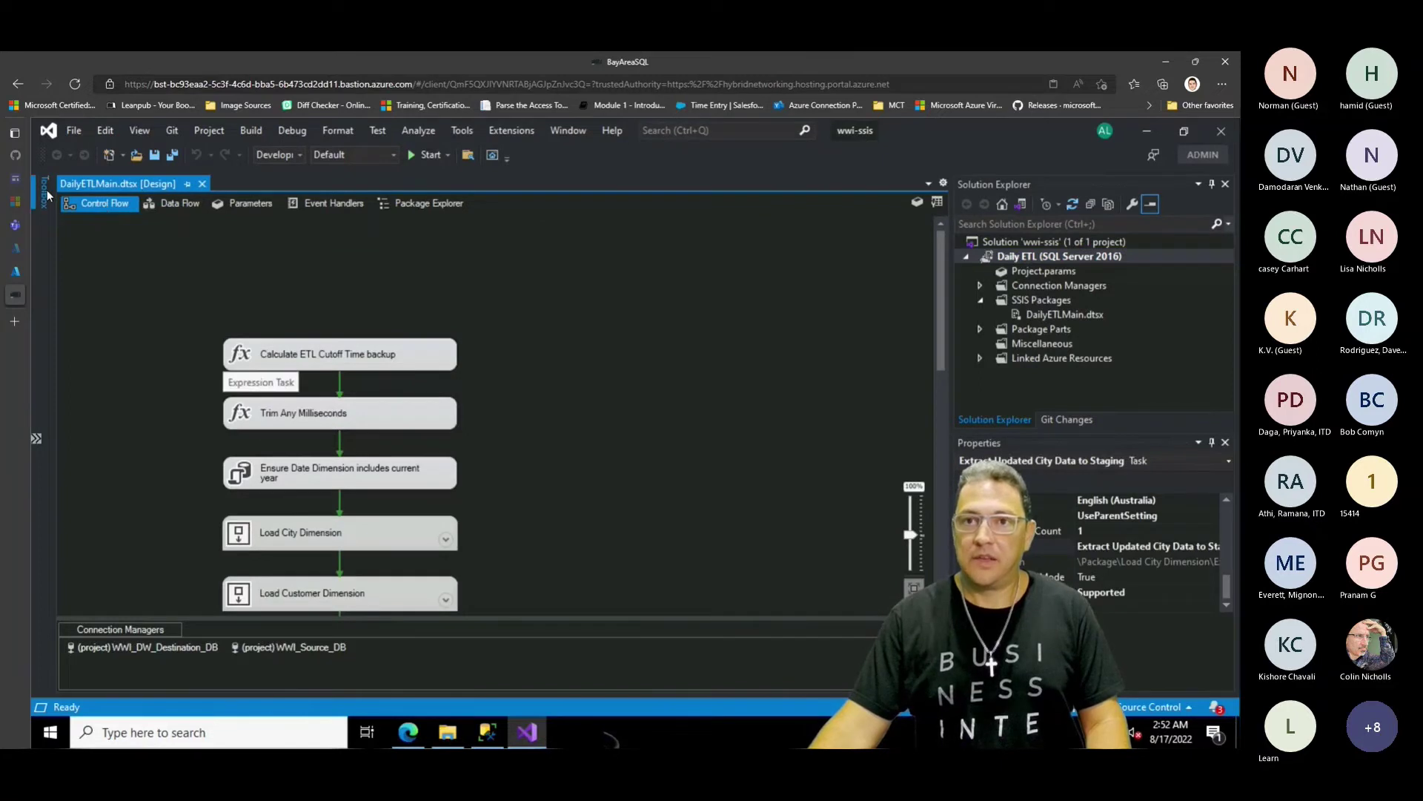
Browse the Toolbox's General group, then hide the Toolbox
left_click(47, 190)
left_click(80, 205)
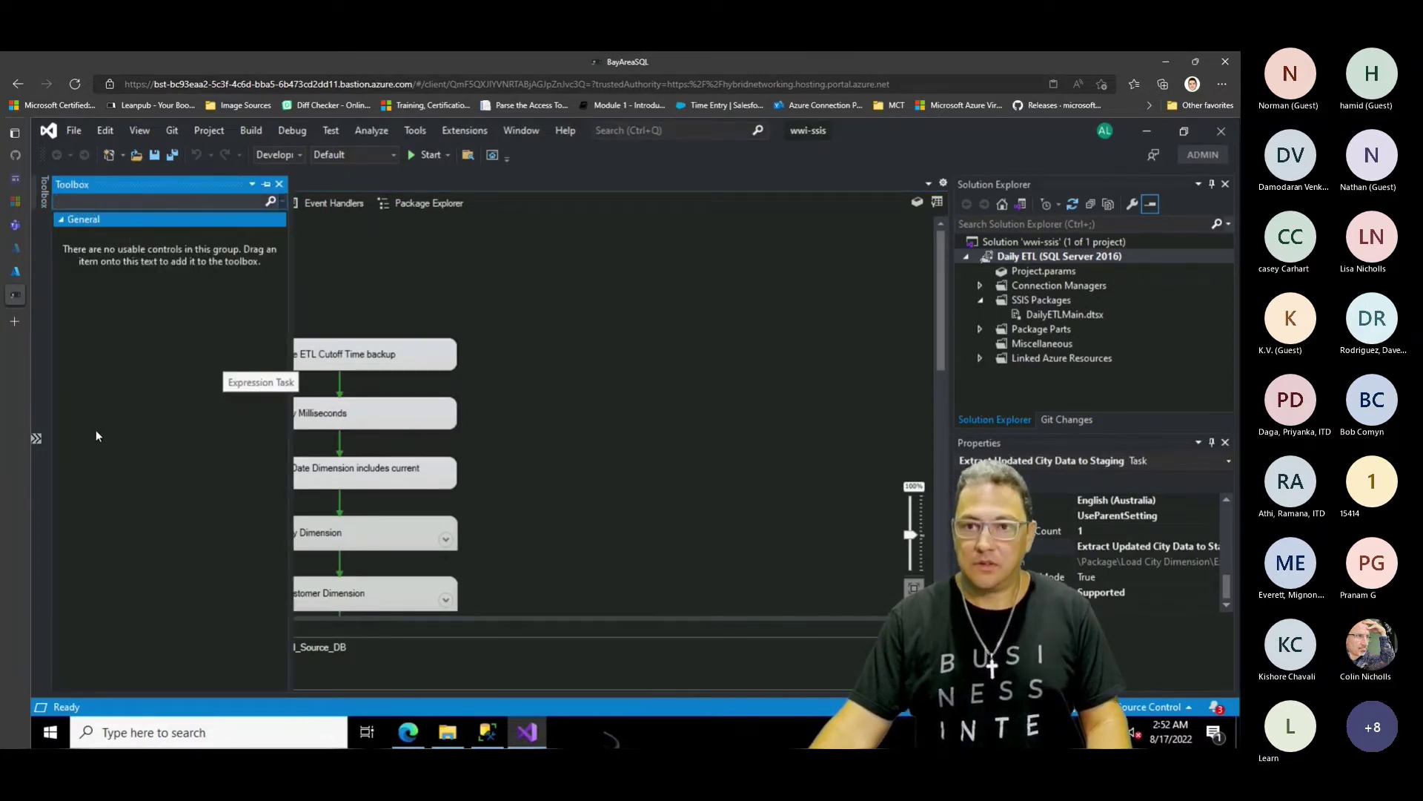
left_click(62, 220)
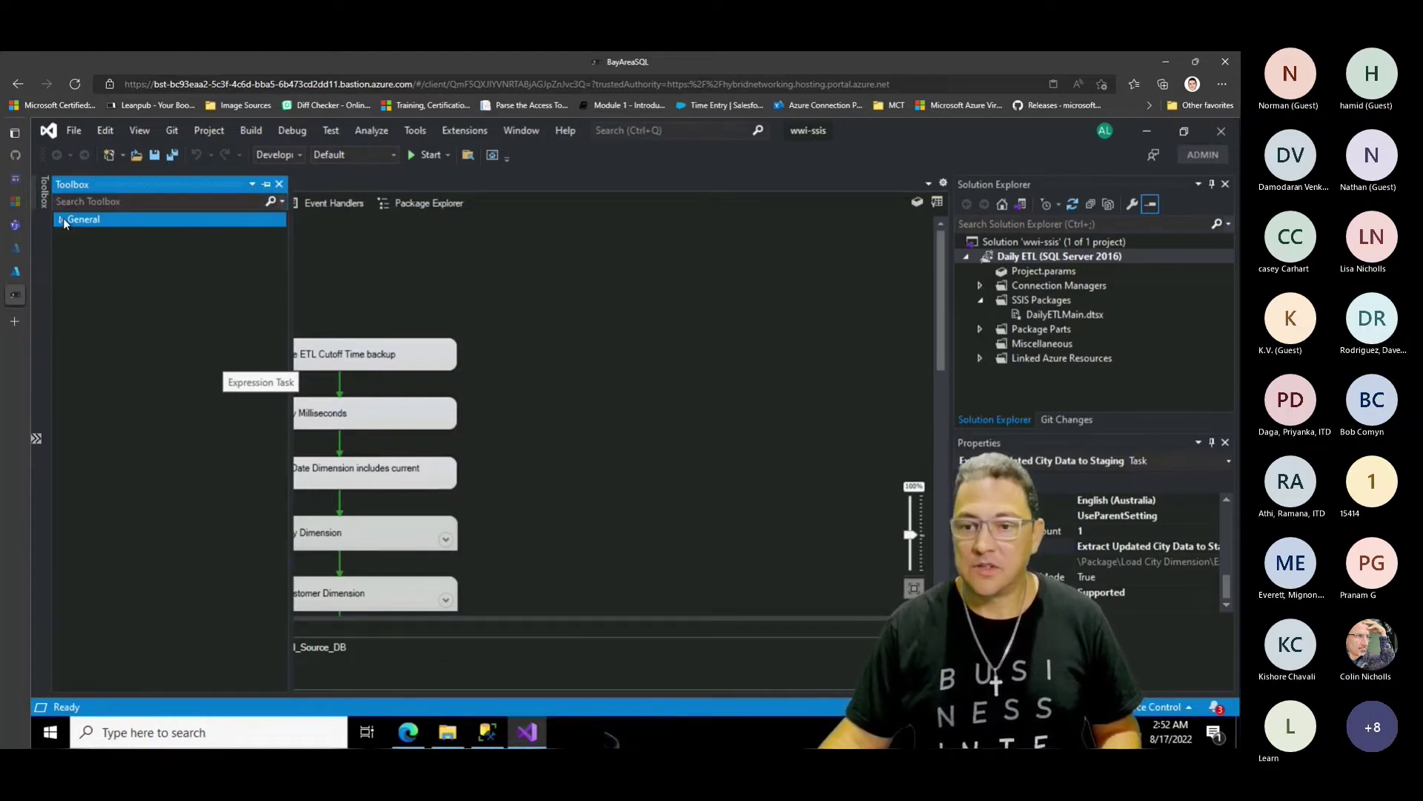
left_click(63, 220)
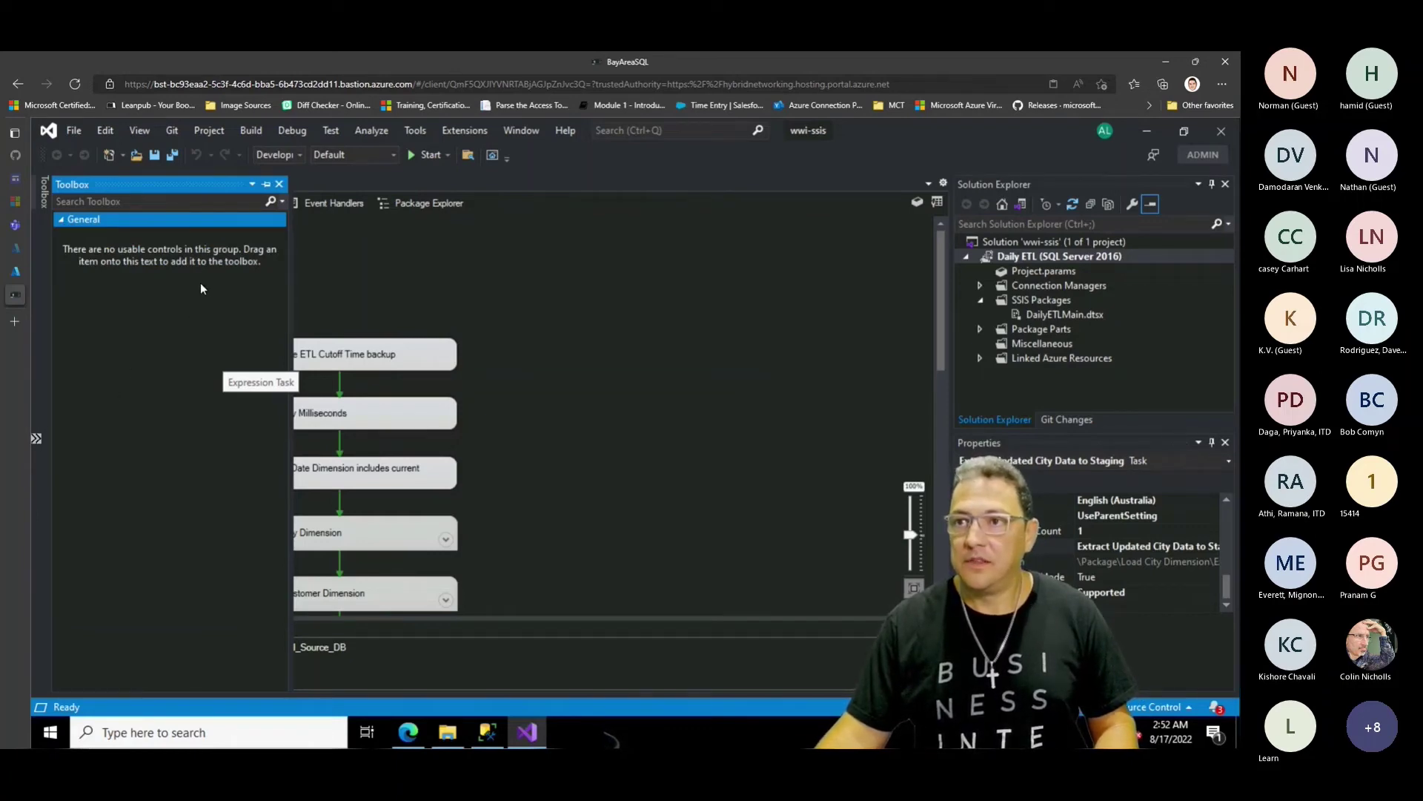
left_click(411, 280)
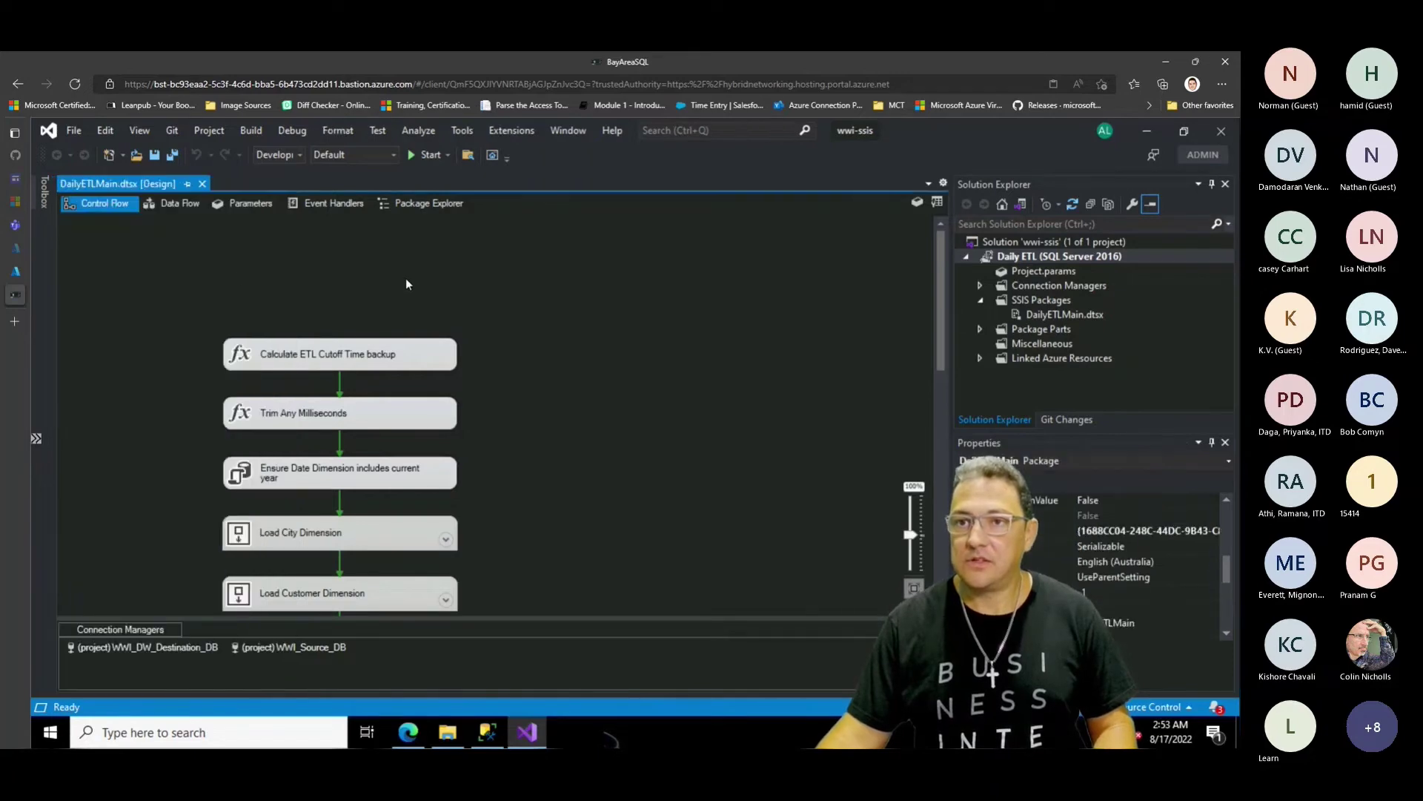
left_click(51, 195)
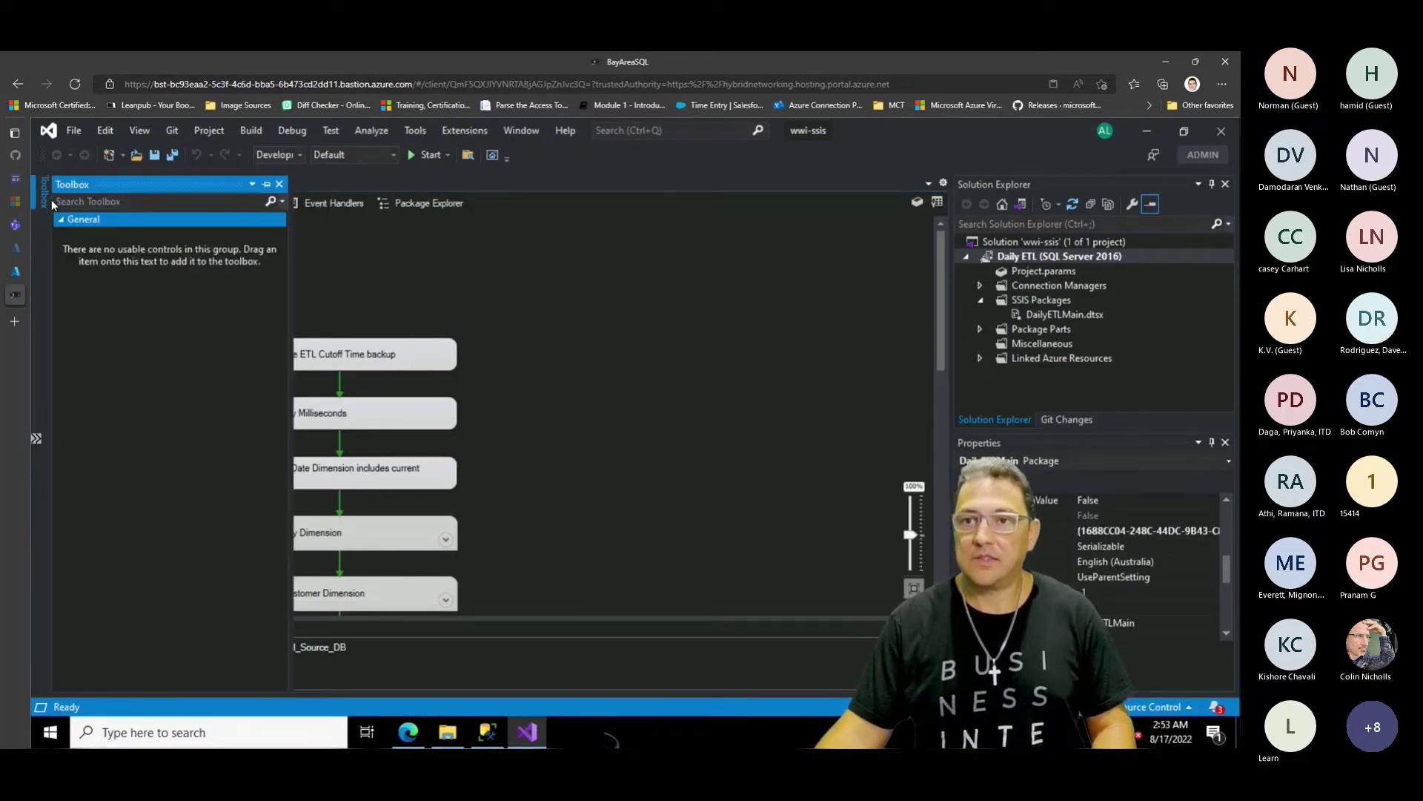
left_click(377, 276)
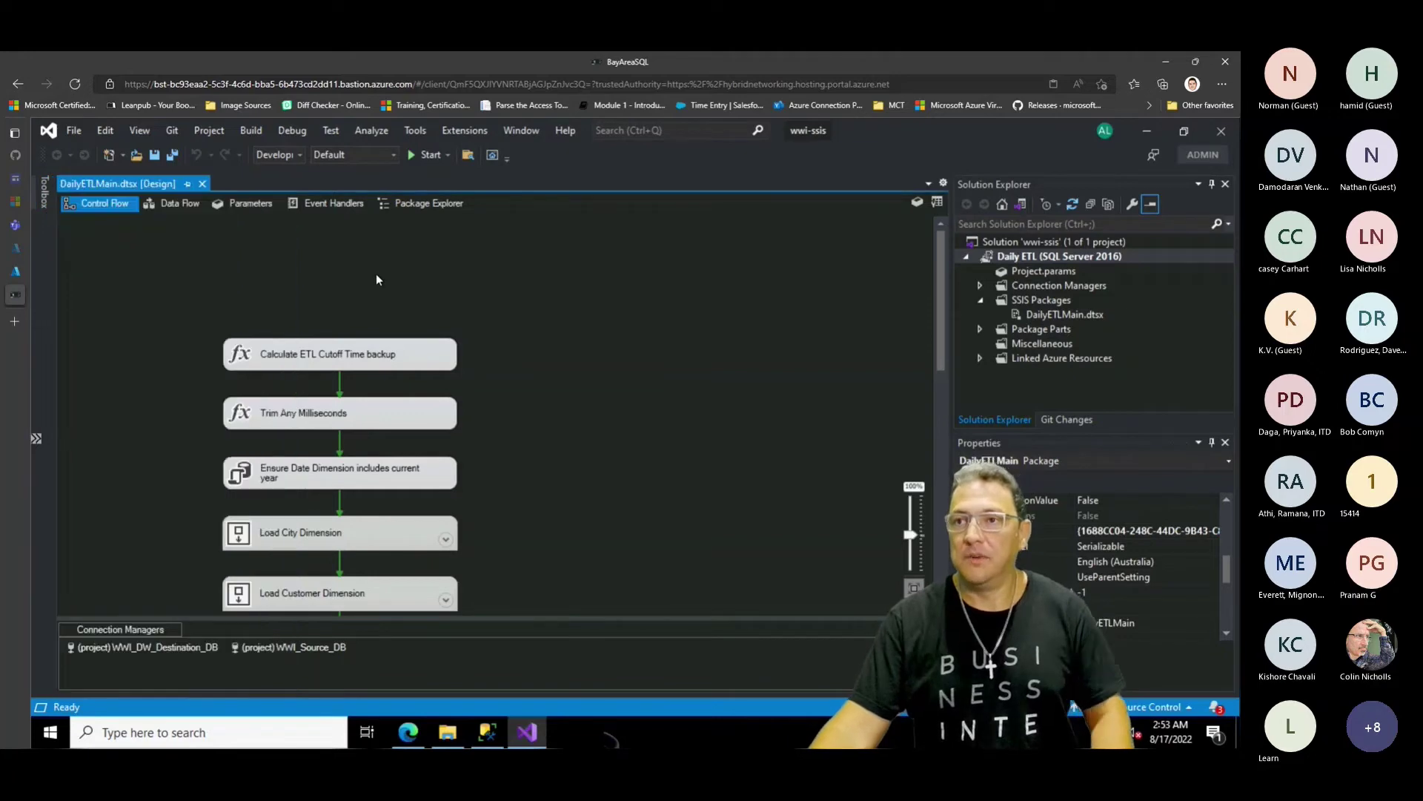
Select the Calculate ETL Cutoff Time backup task, glance at the deployment slide, return to Synapse
left_click(337, 348)
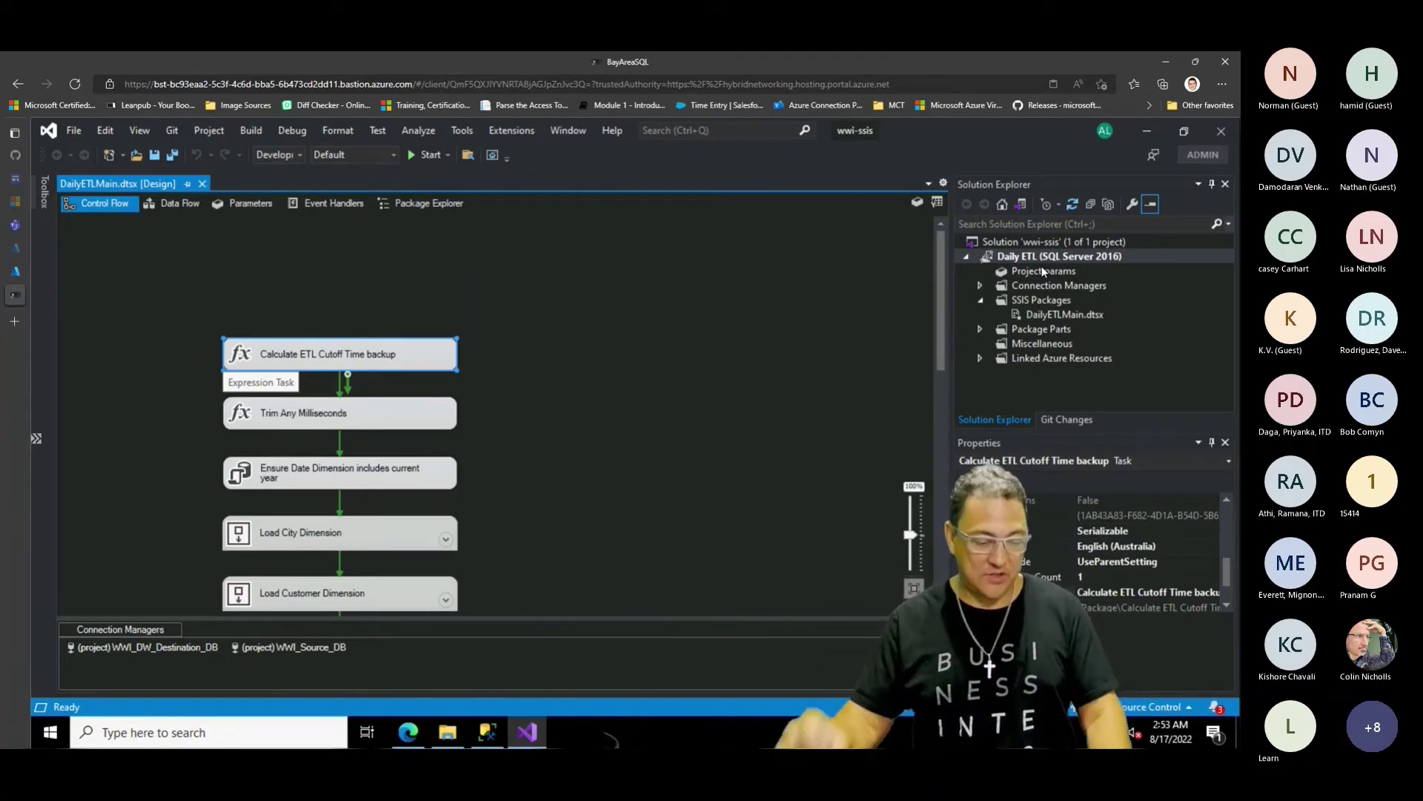
key("alt+Tab")
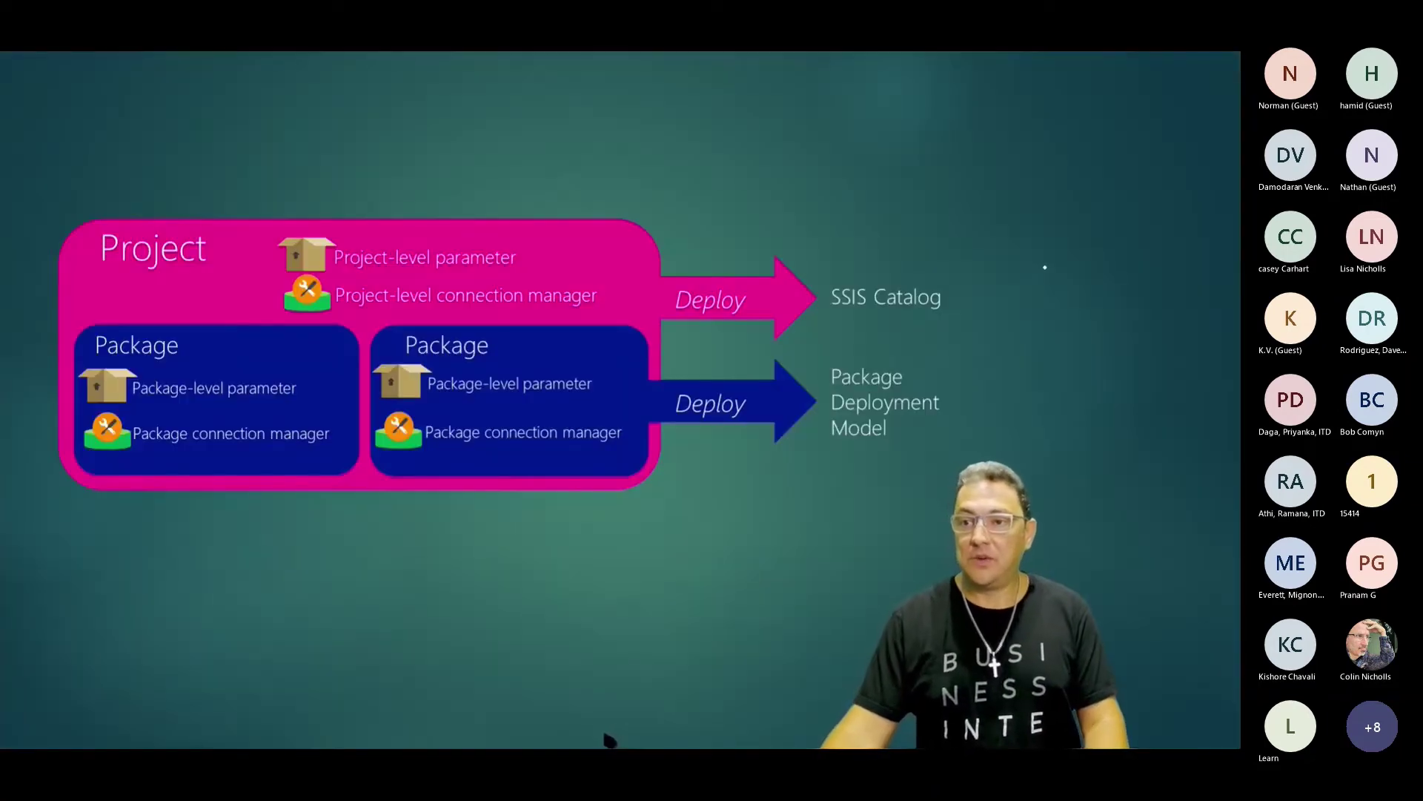
key("alt+Tab")
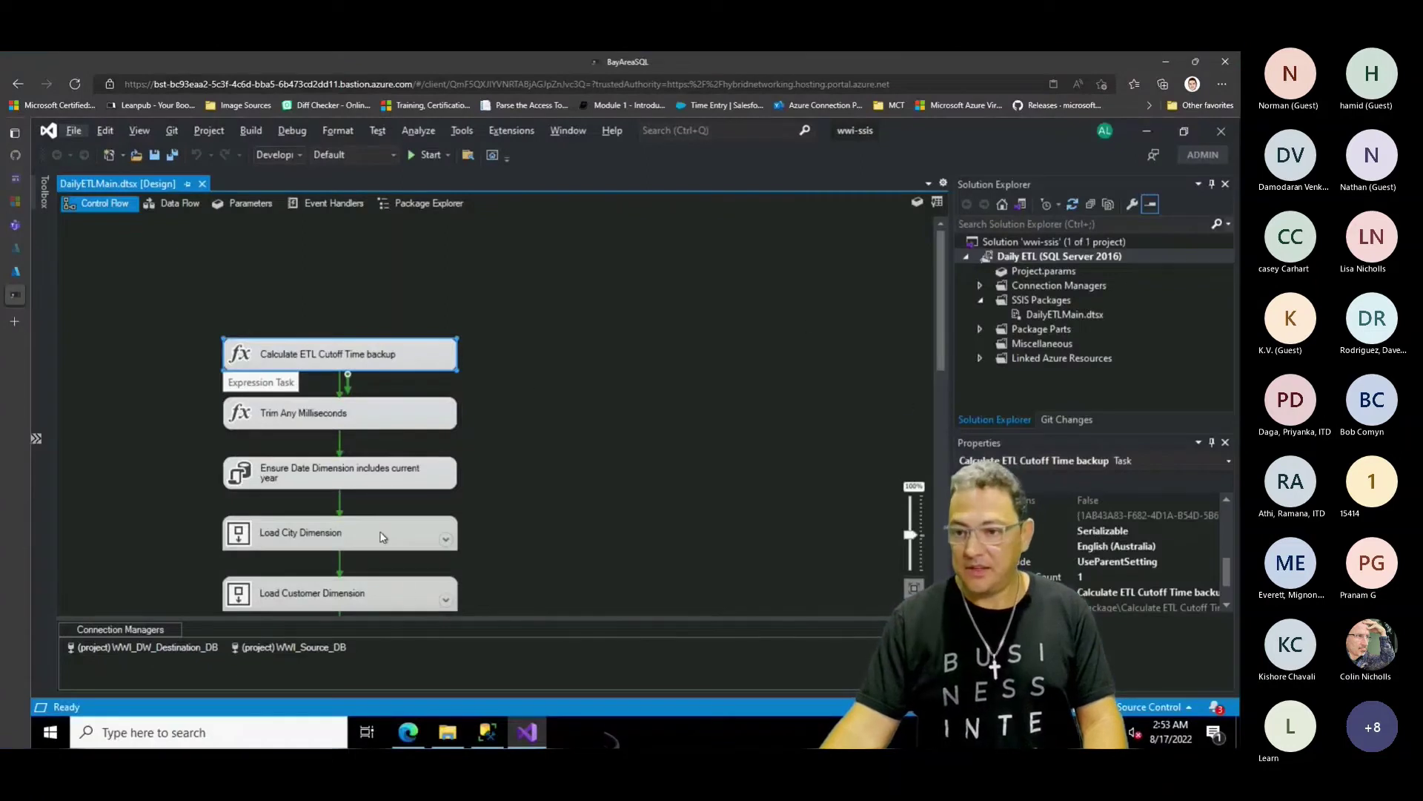
left_click(406, 734)
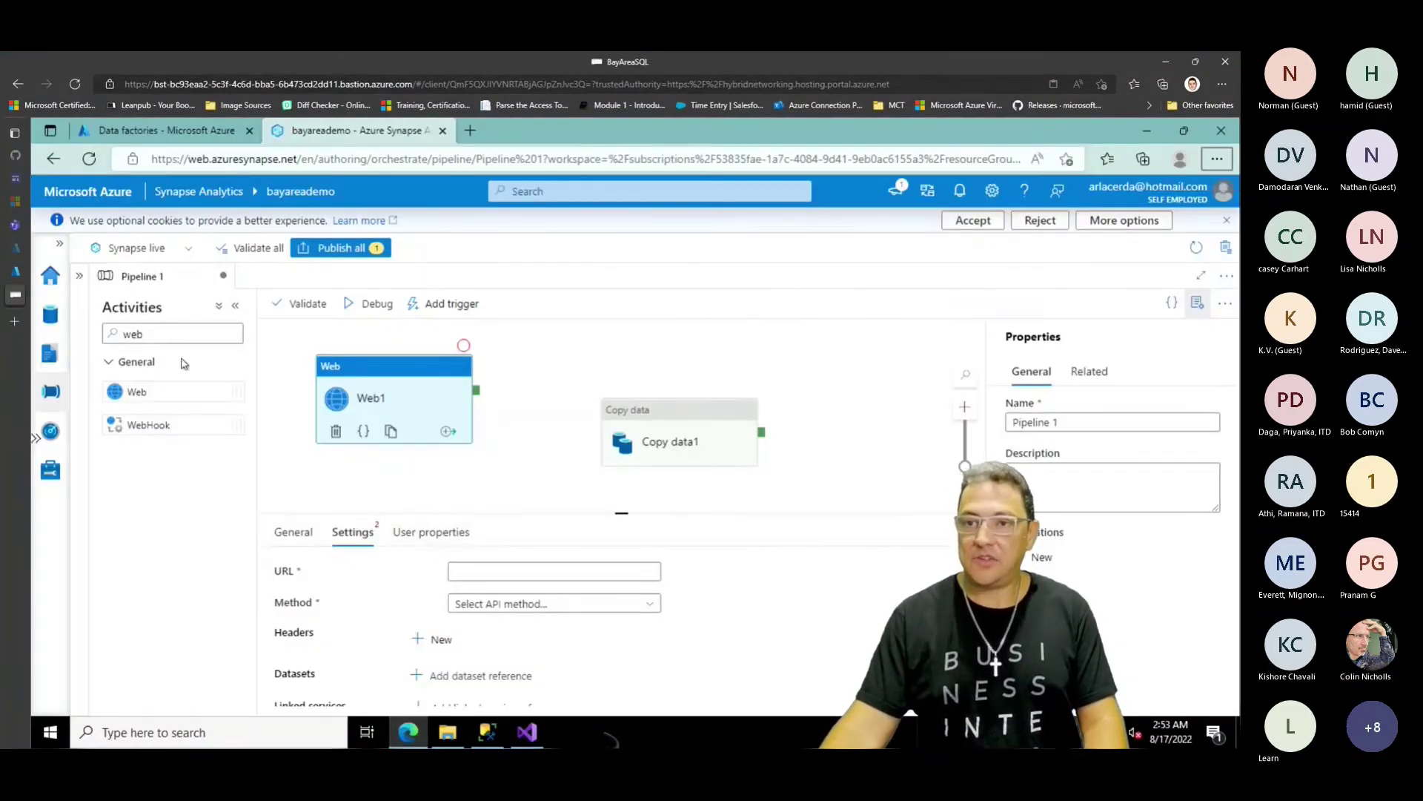
Add an Execute Pipeline activity found by searching 'pip' to Pipeline 1
double_click(160, 332)
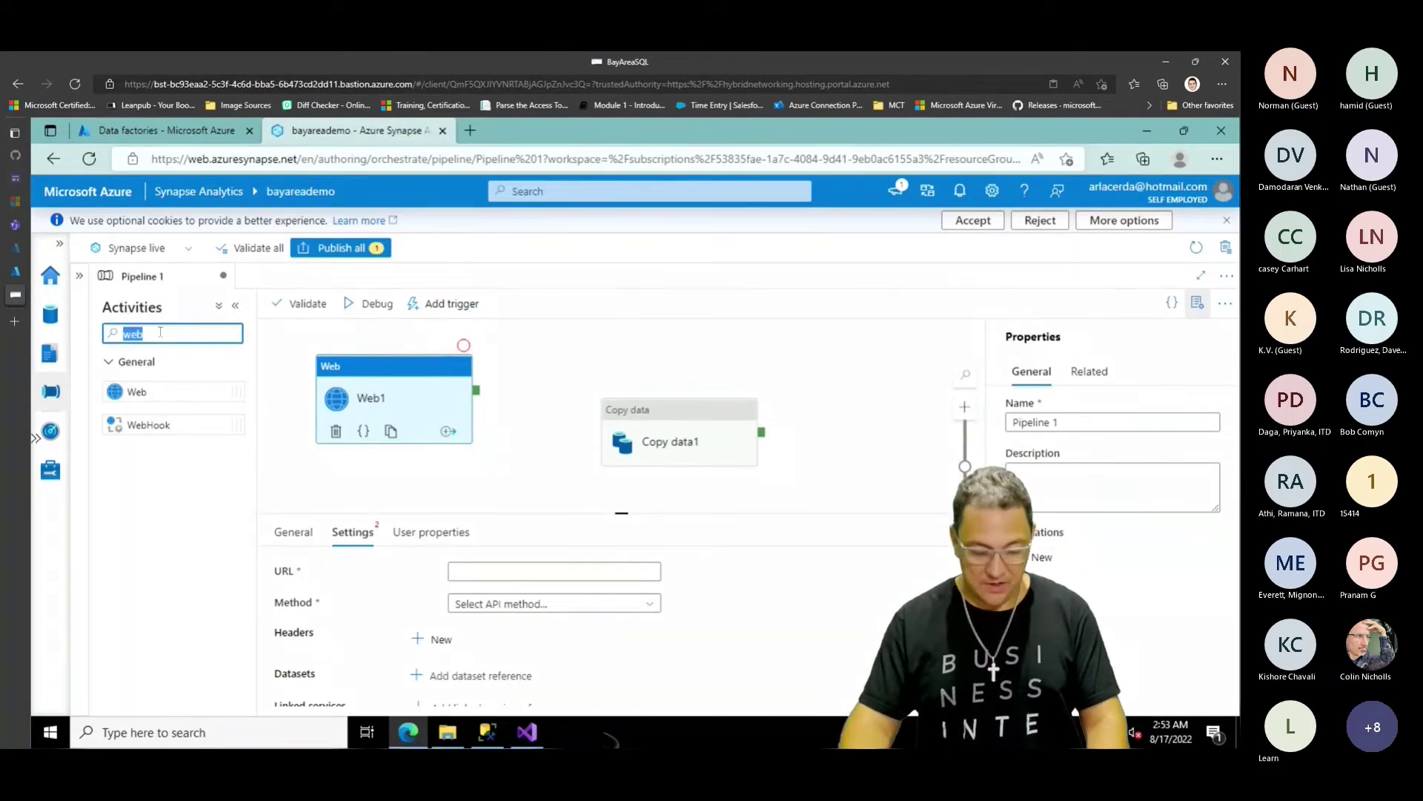
type("pip")
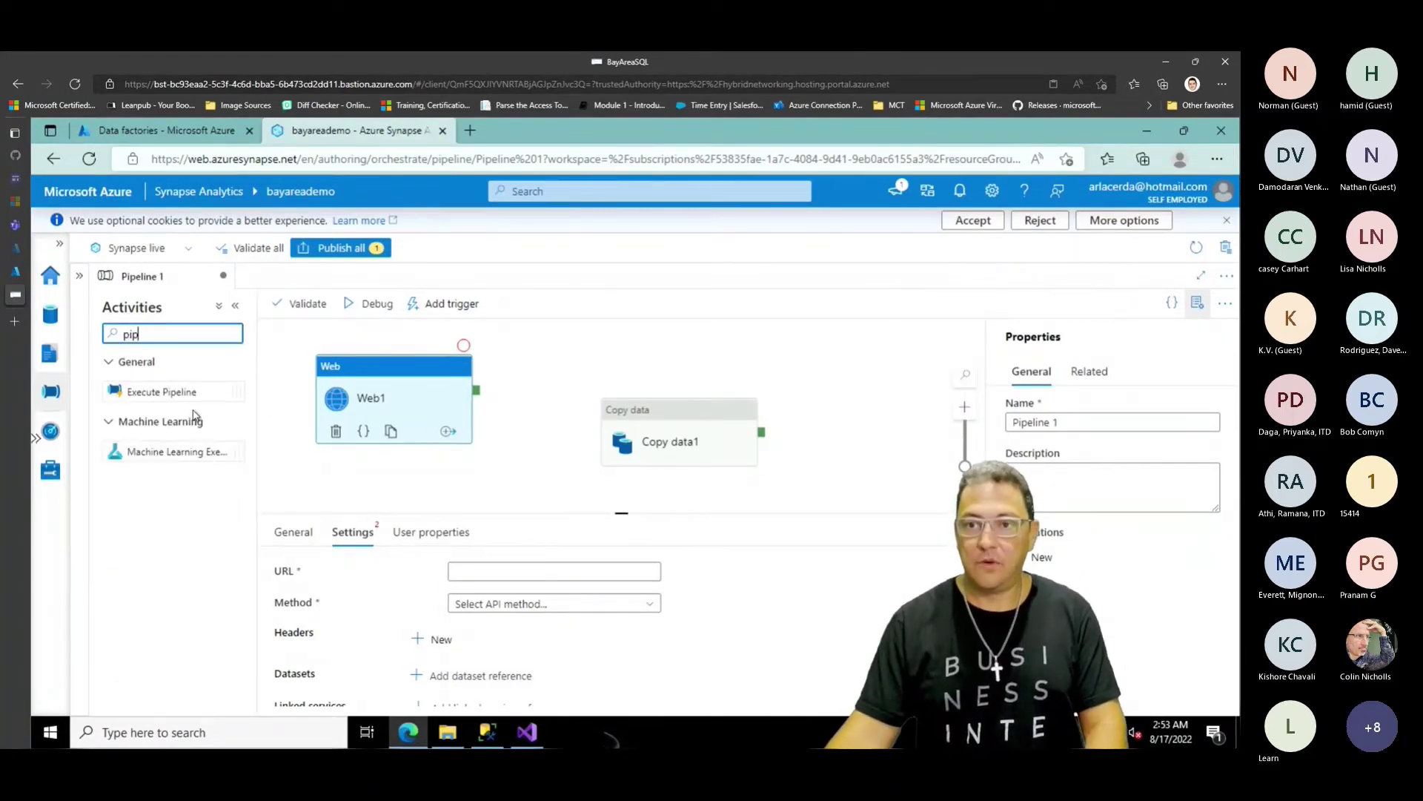
left_click_drag(191, 393, 898, 399)
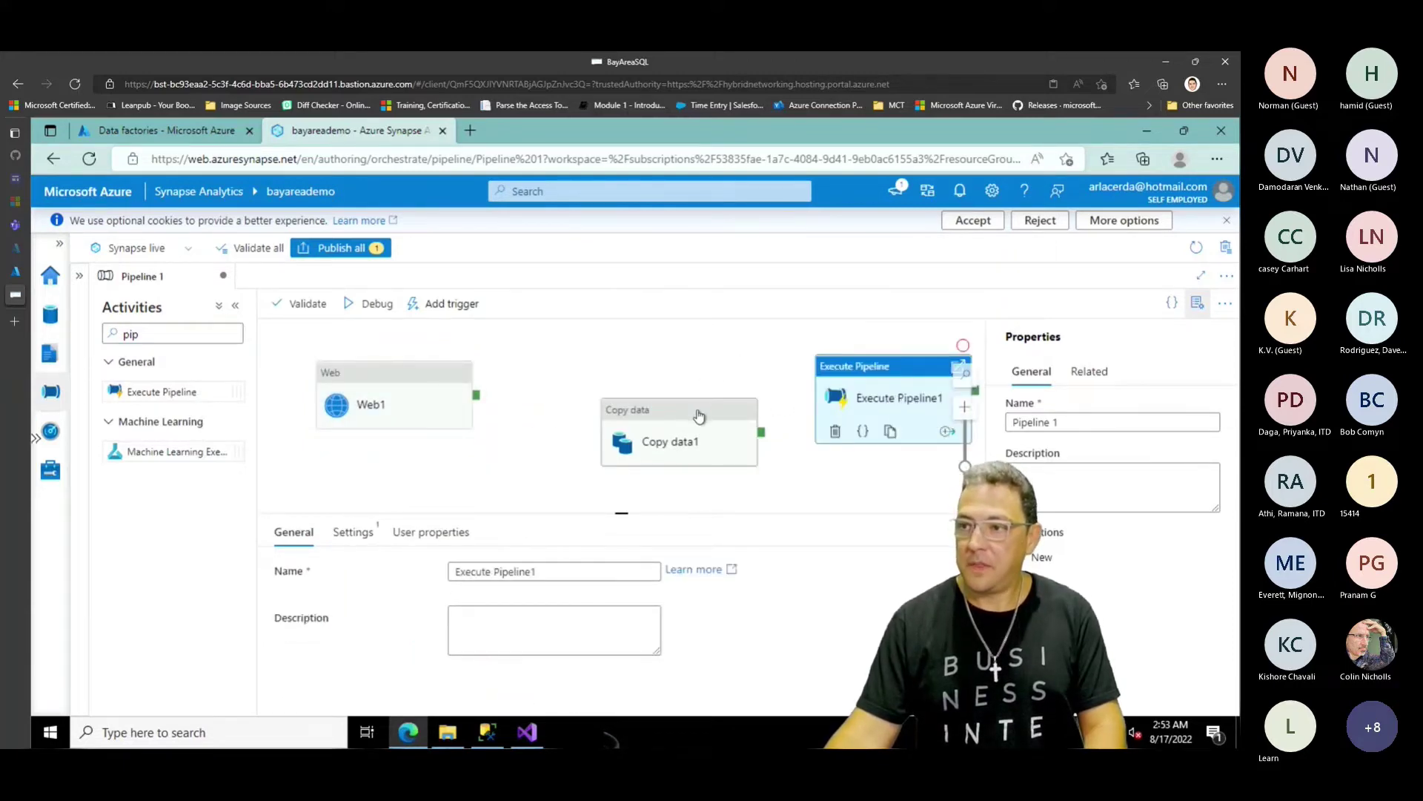
Move Copy data1 lower and Execute Pipeline1 up beside the others, then return to Visual Studio
left_click_drag(699, 413, 645, 448)
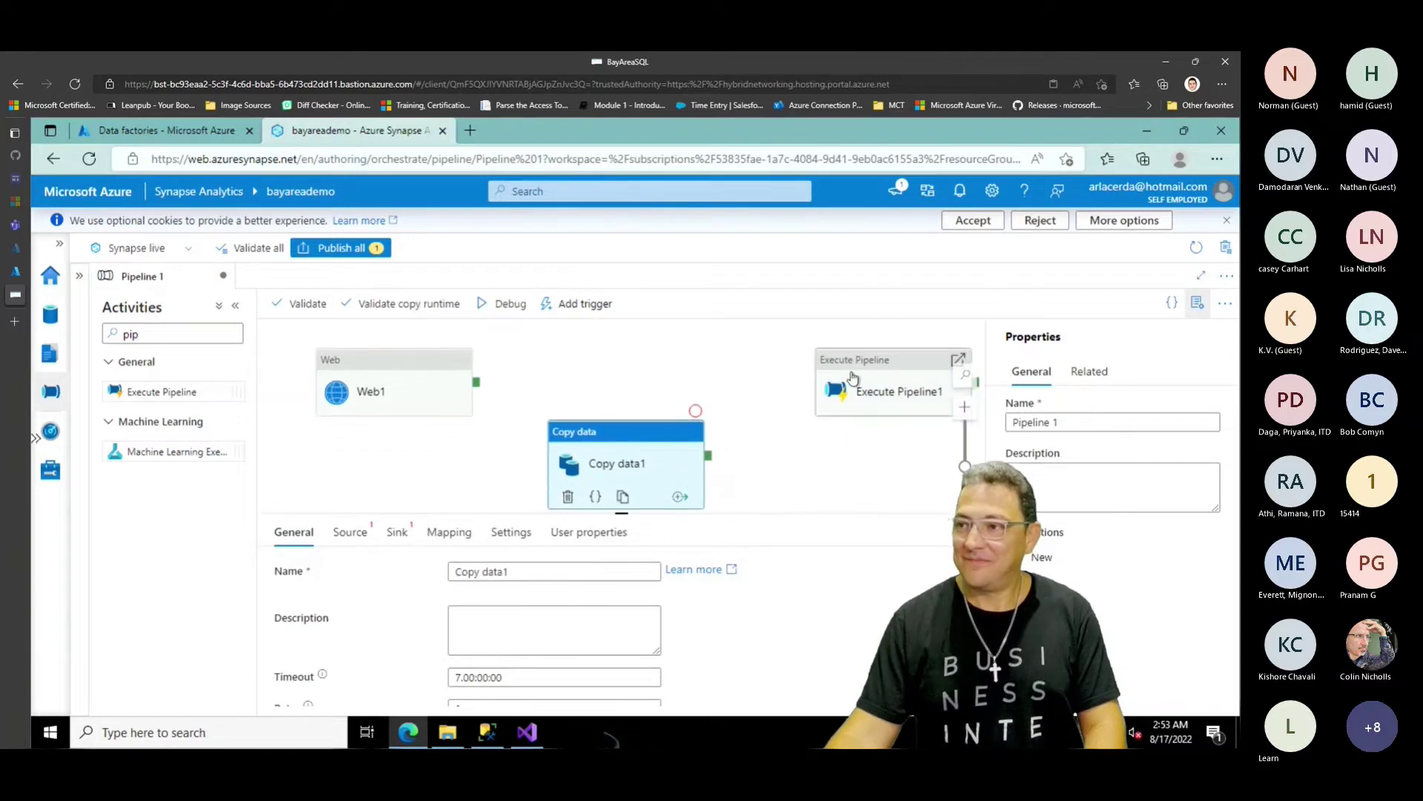
left_click_drag(883, 376, 811, 364)
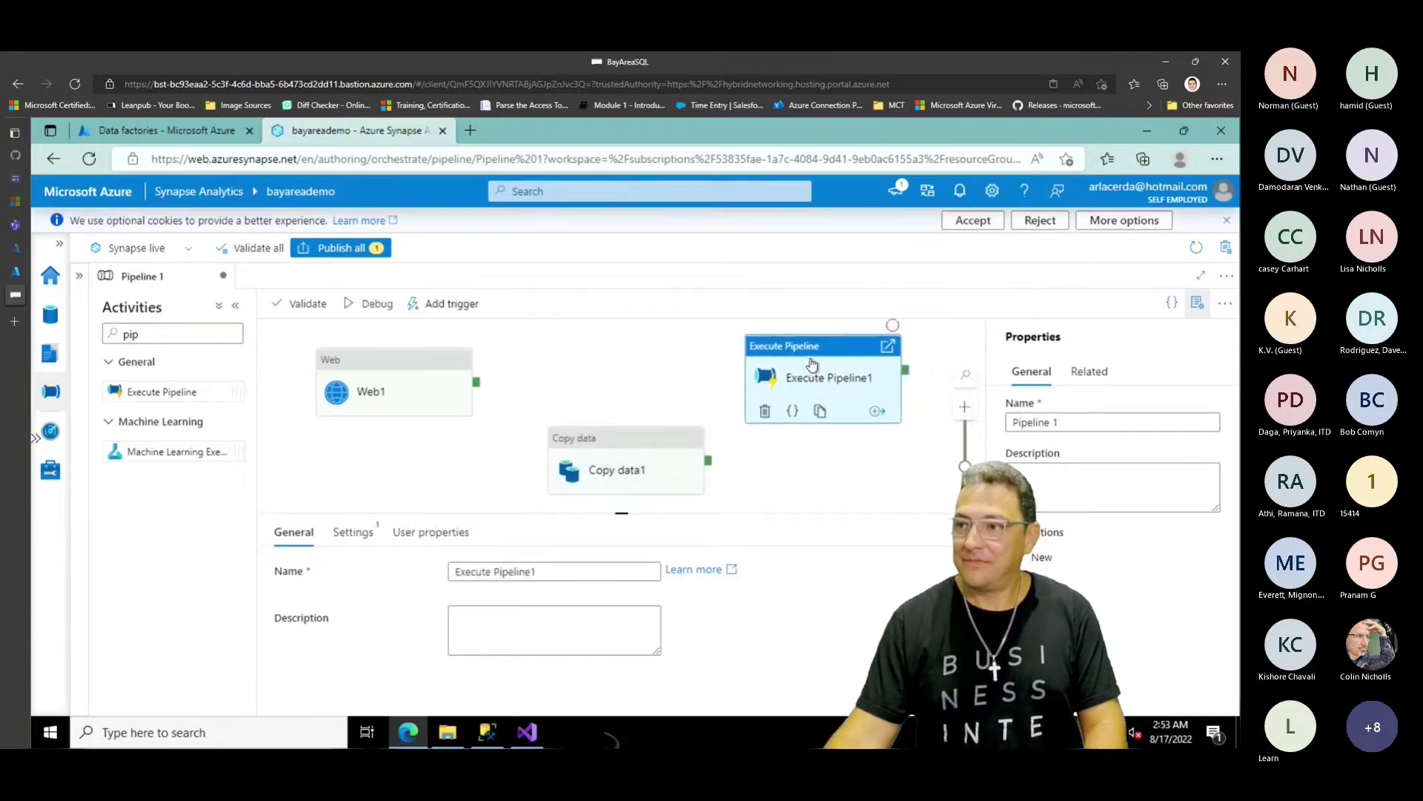
mouse_move(527, 732)
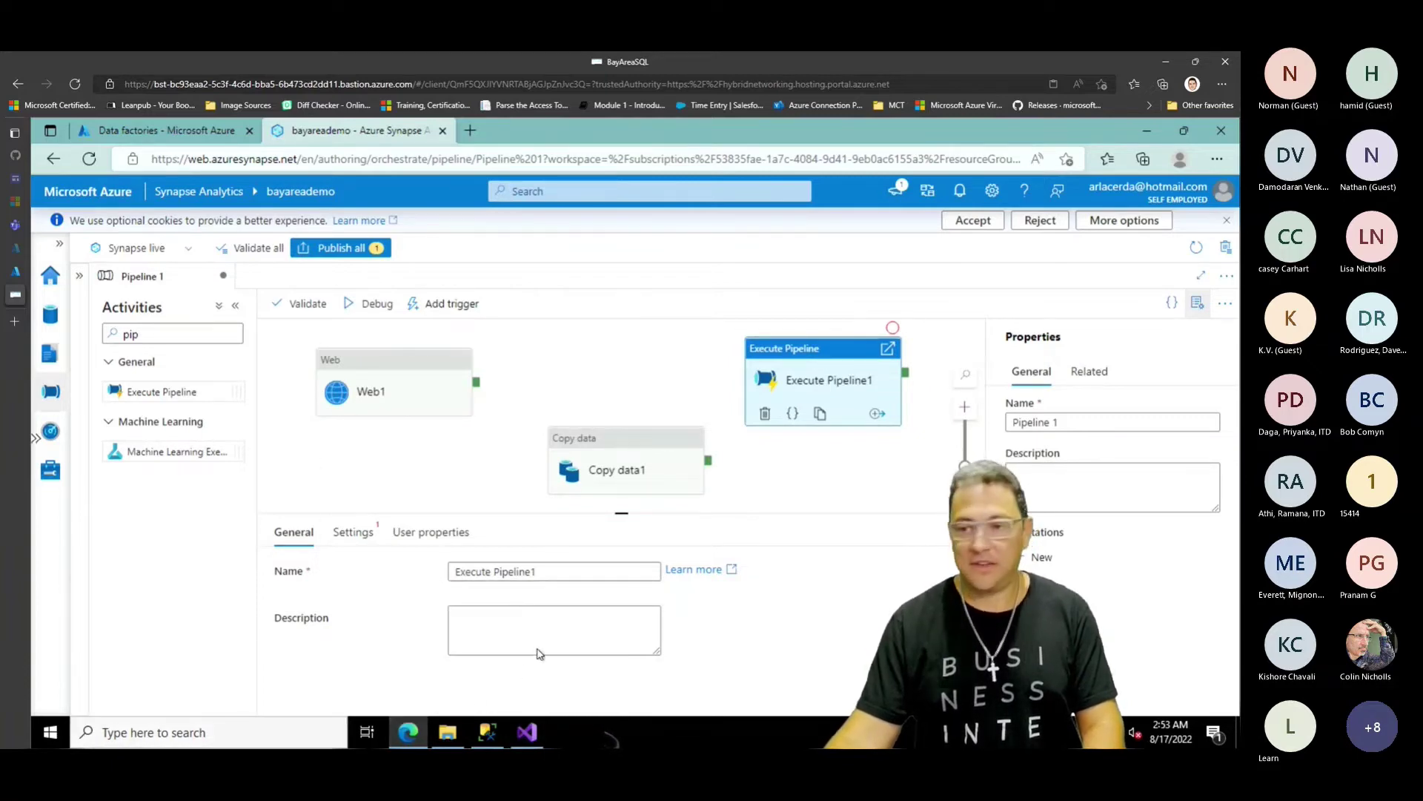
left_click(536, 732)
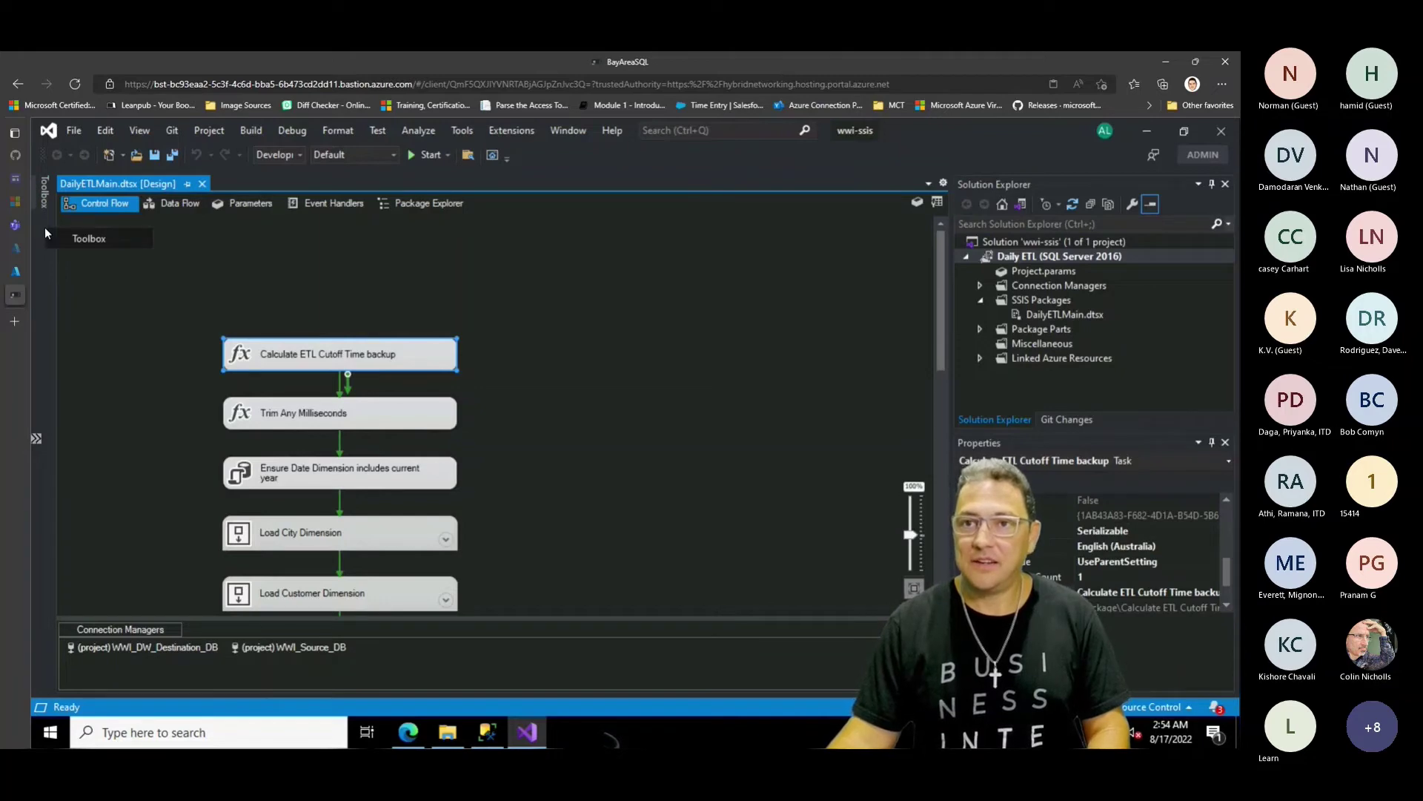
Show the Toolbox via View > Toolbox and search the View and Tools menus for SSIS items
left_click(139, 127)
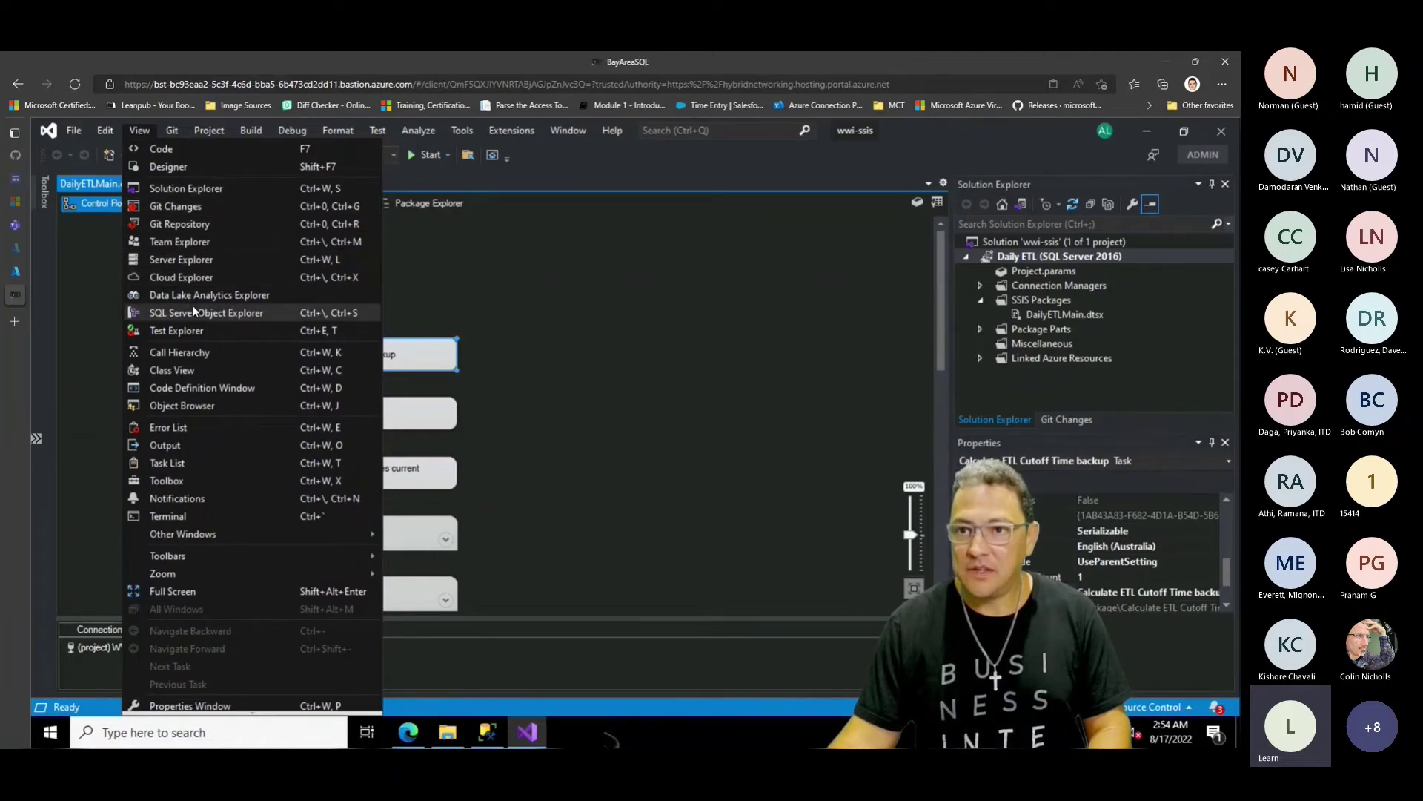
left_click(217, 481)
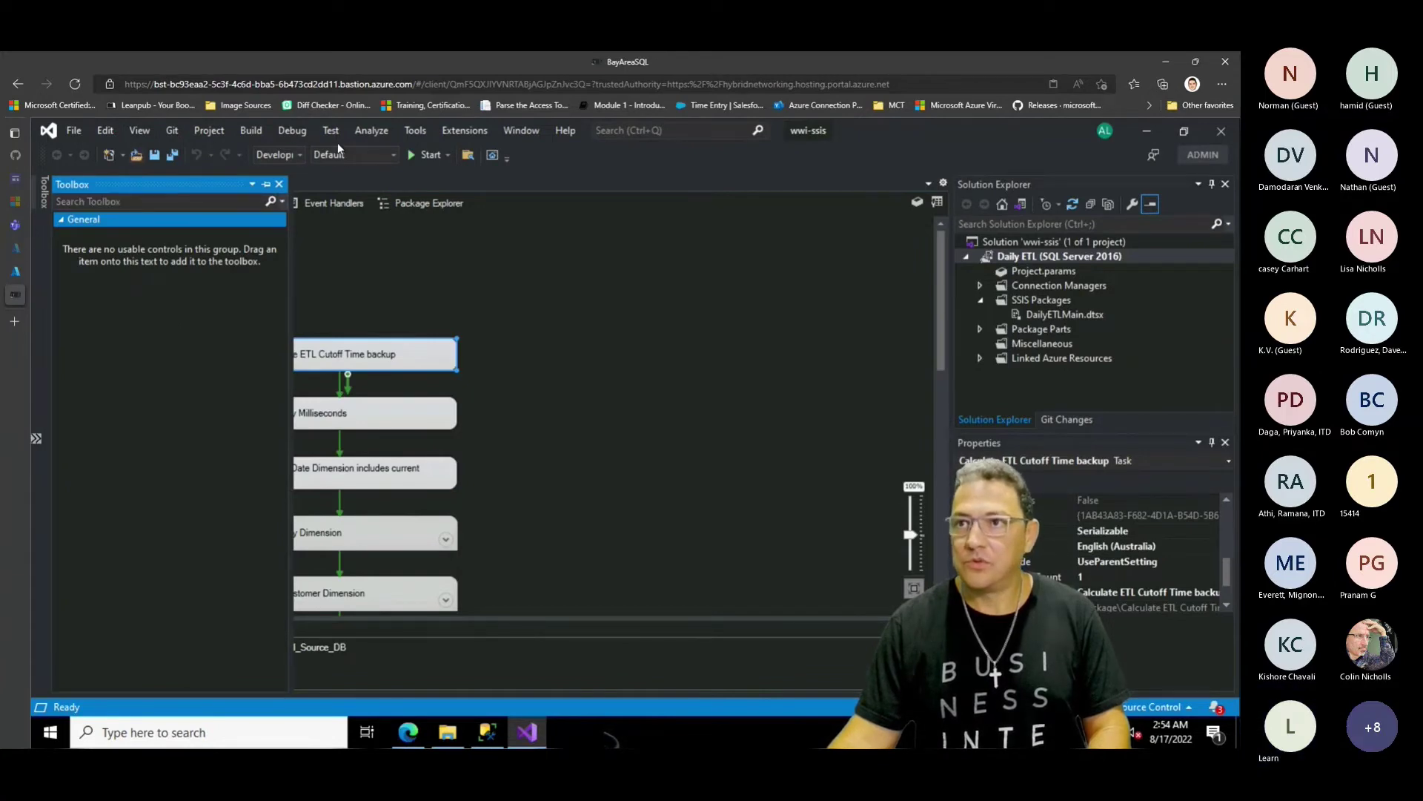
left_click(415, 130)
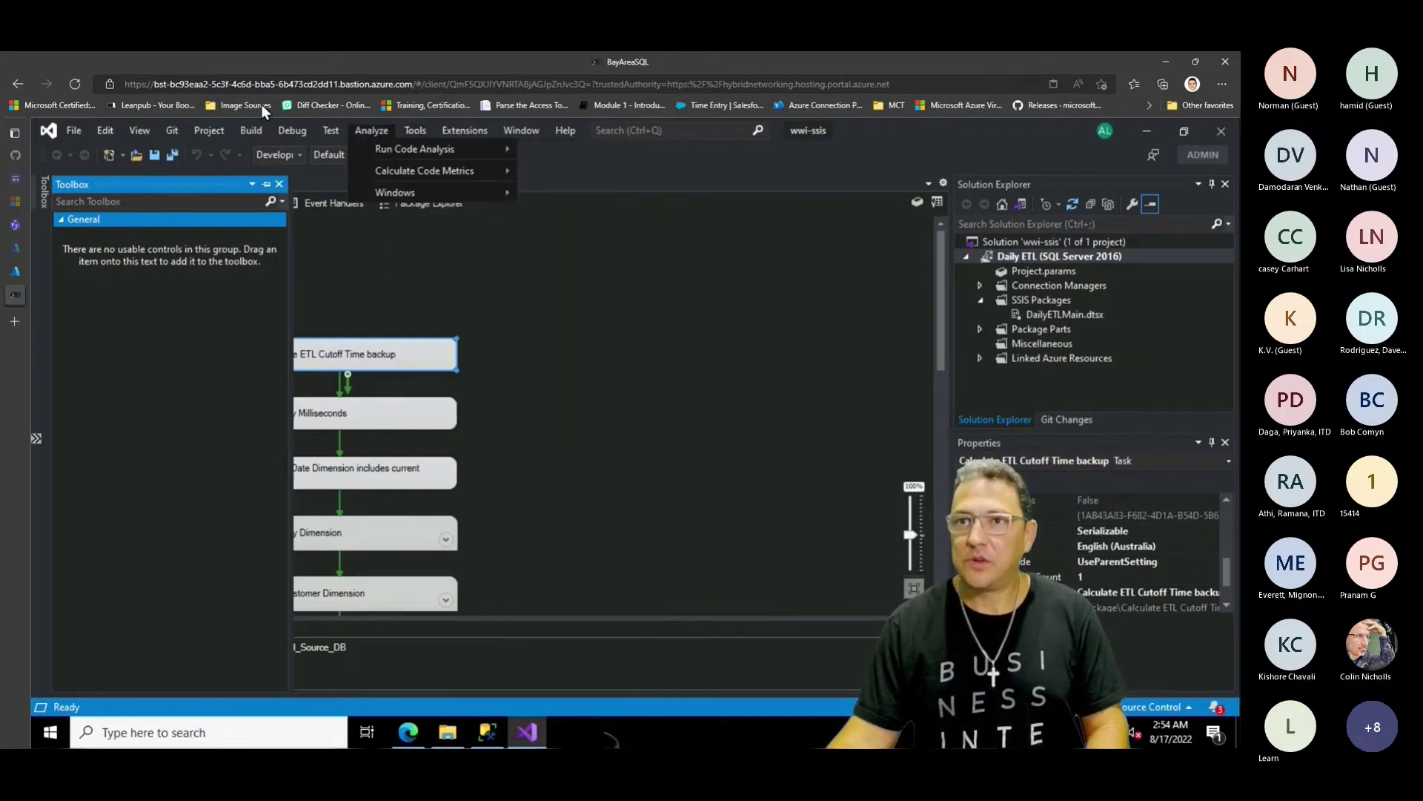
left_click(132, 131)
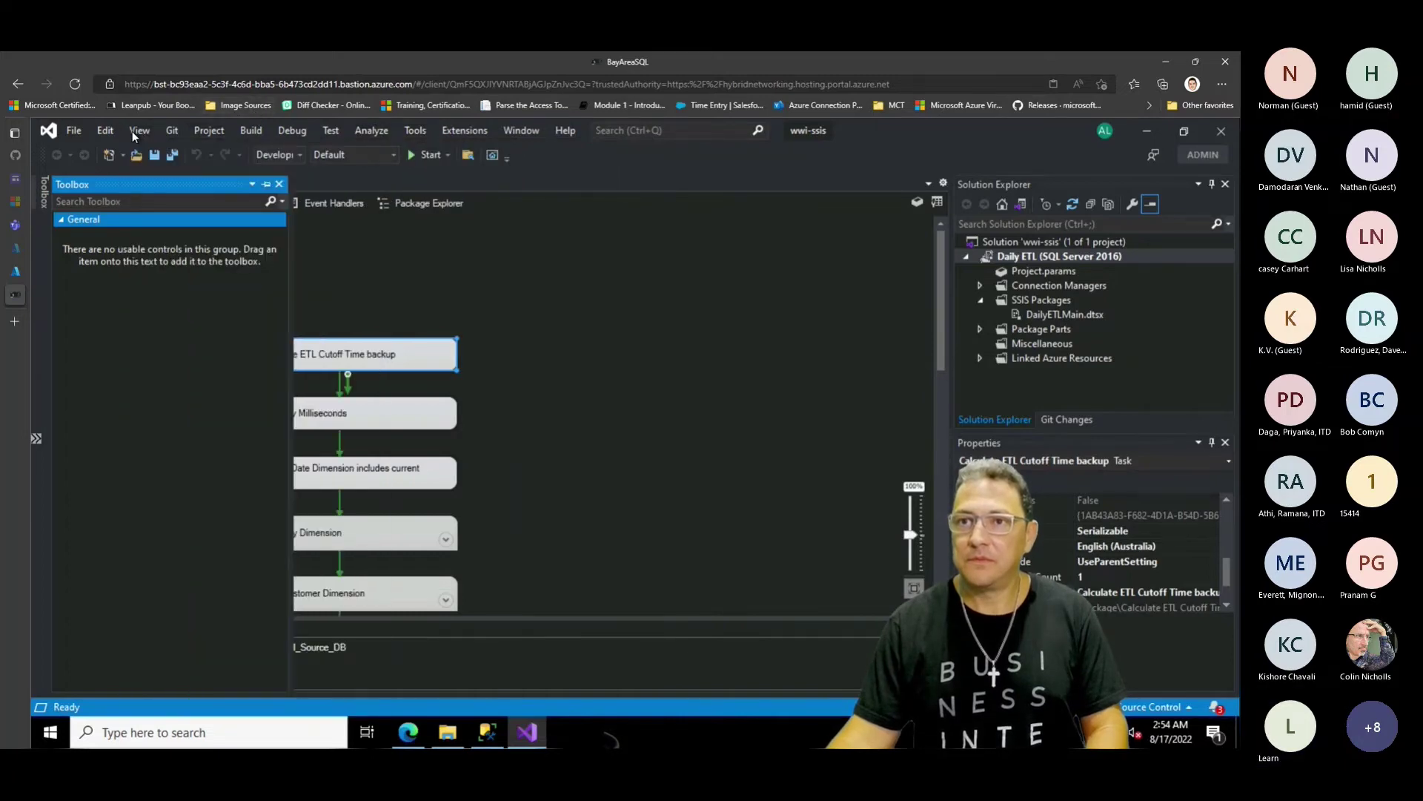
left_click(132, 132)
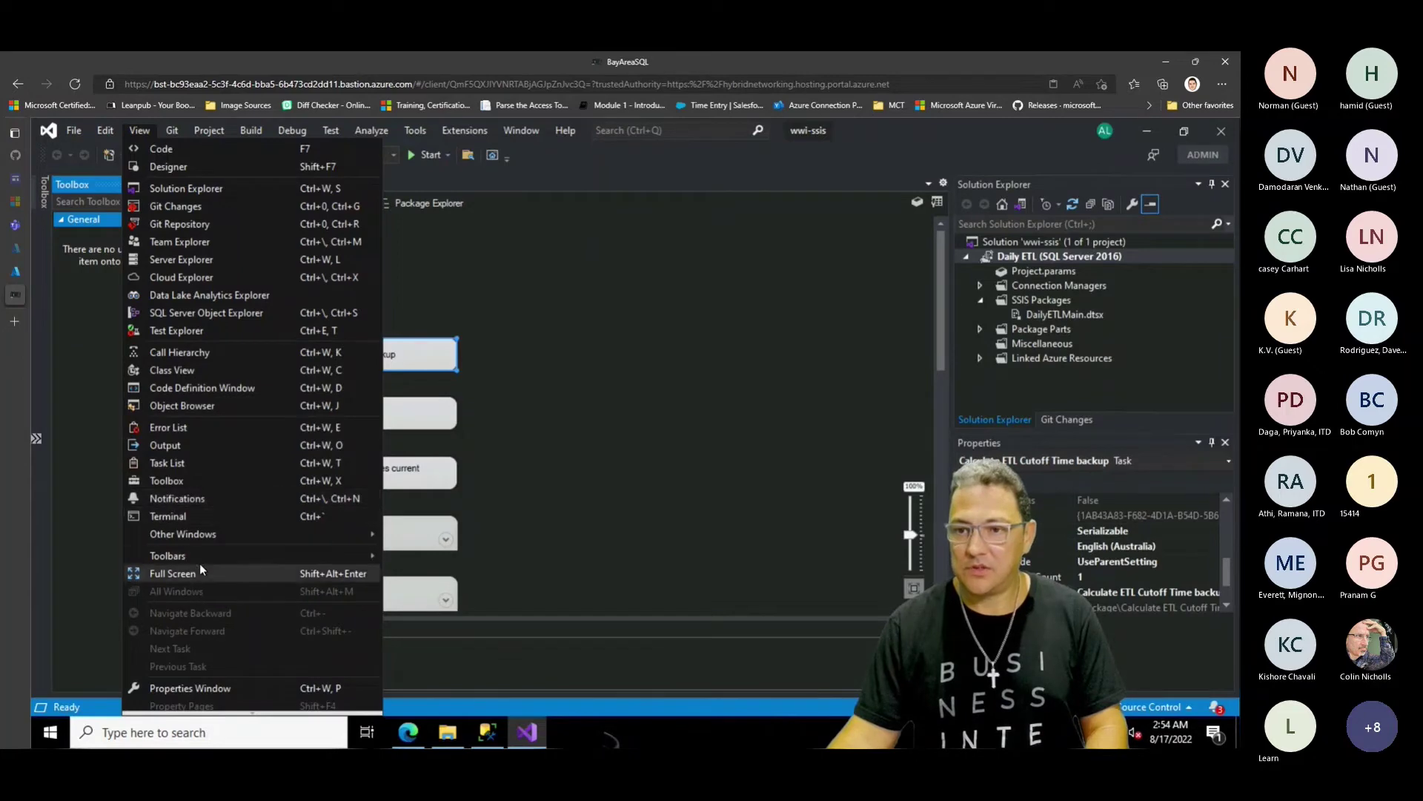
mouse_move(204, 555)
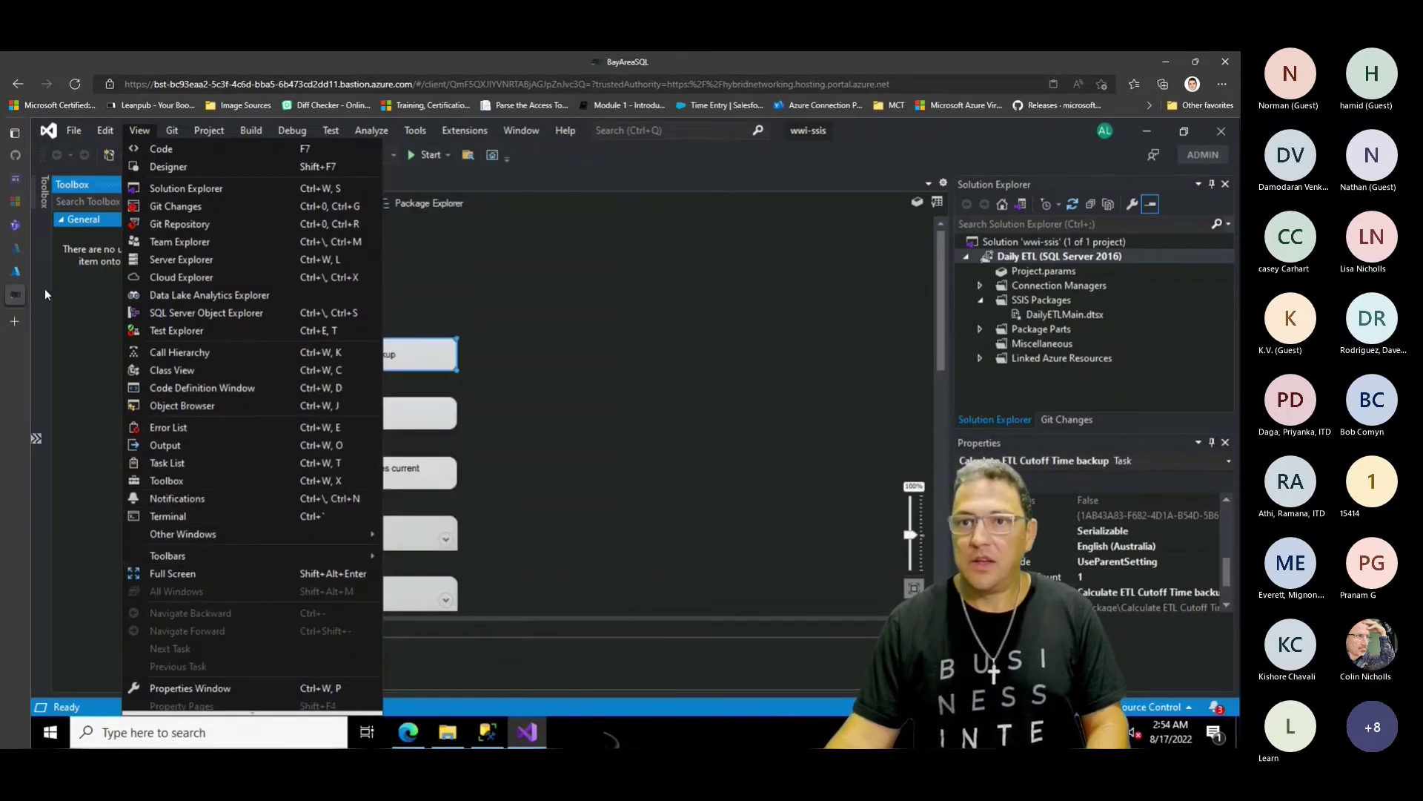
left_click(590, 324)
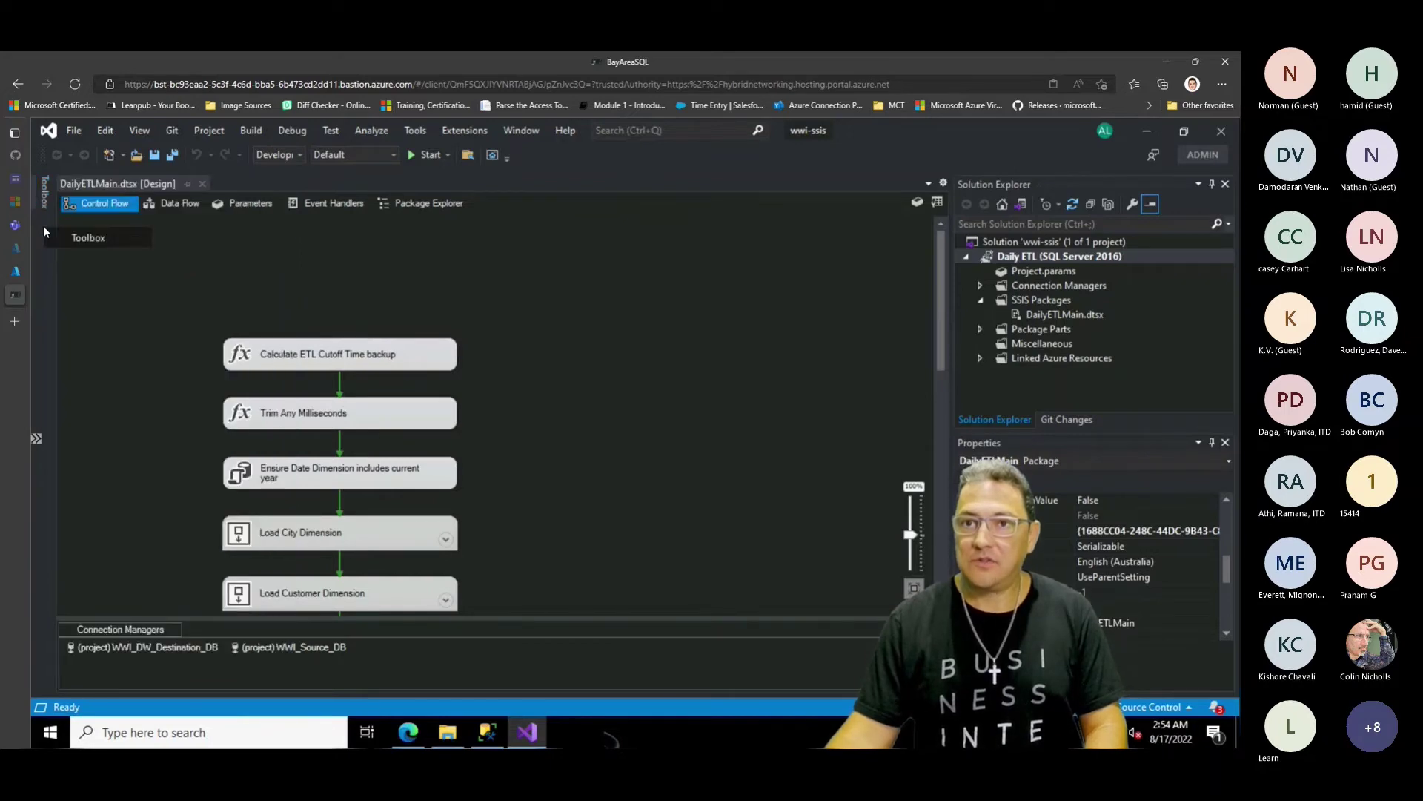
left_click(140, 131)
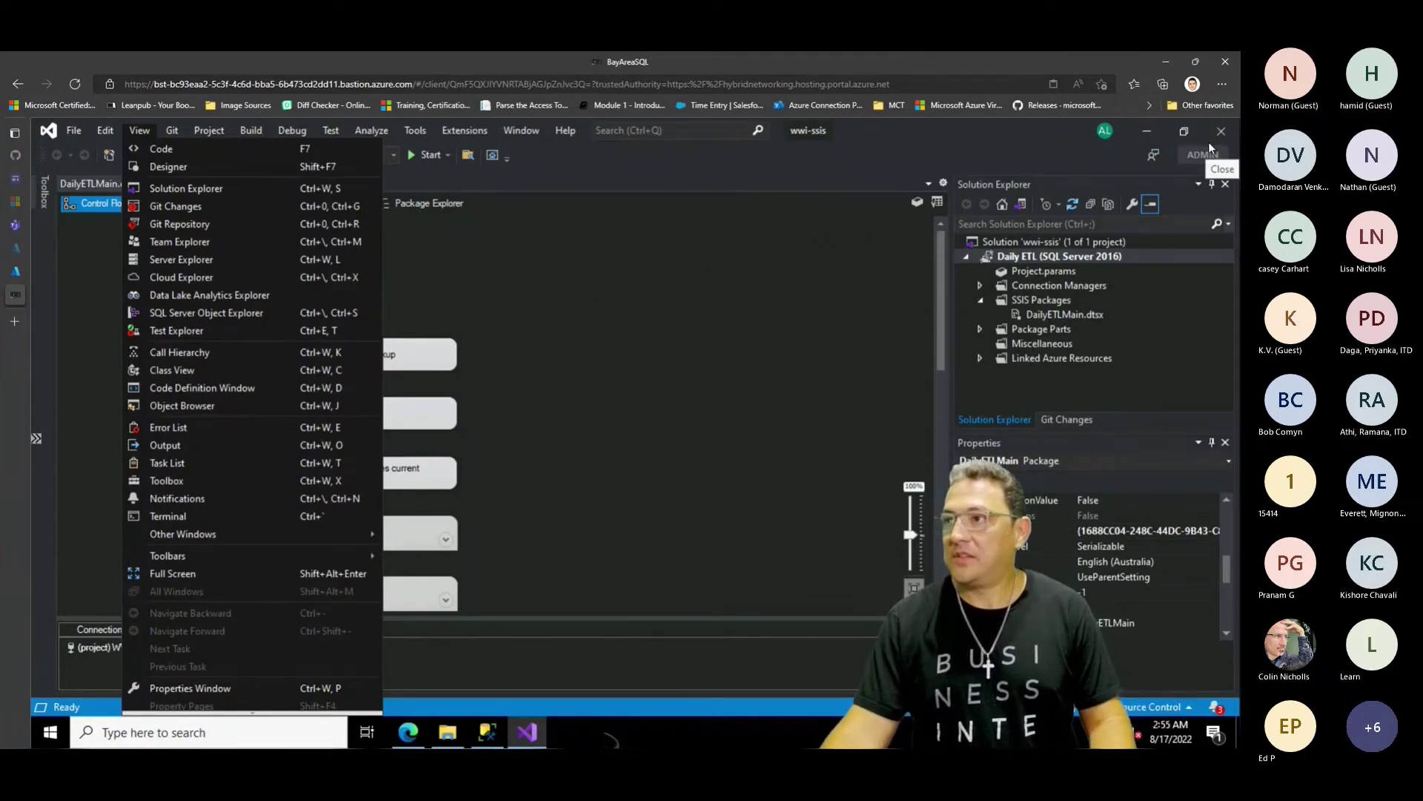
left_click(1044, 132)
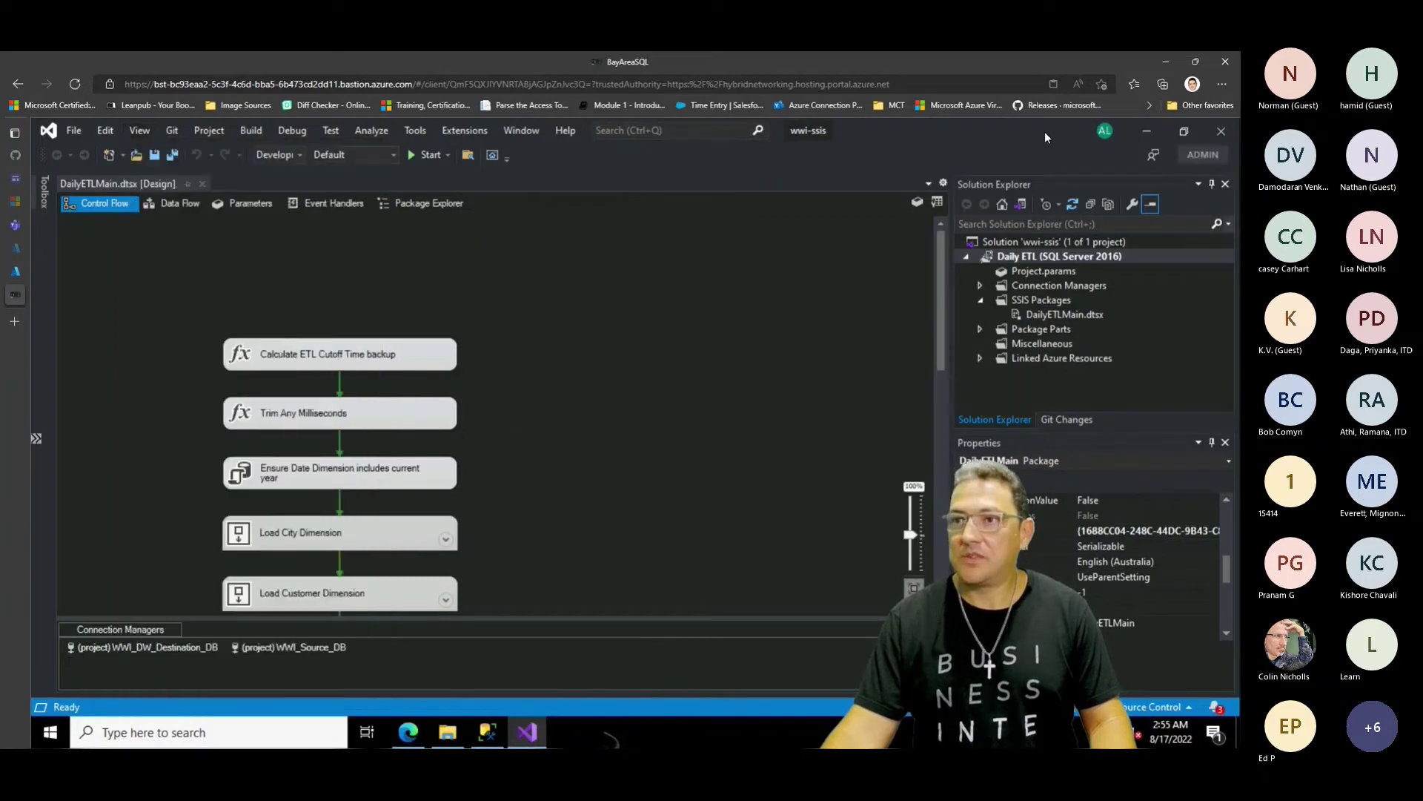
Try opening wwi-ssis.sln in Visual Studio 2022, cancel the unsupported-project warning, and close it
left_click(1222, 132)
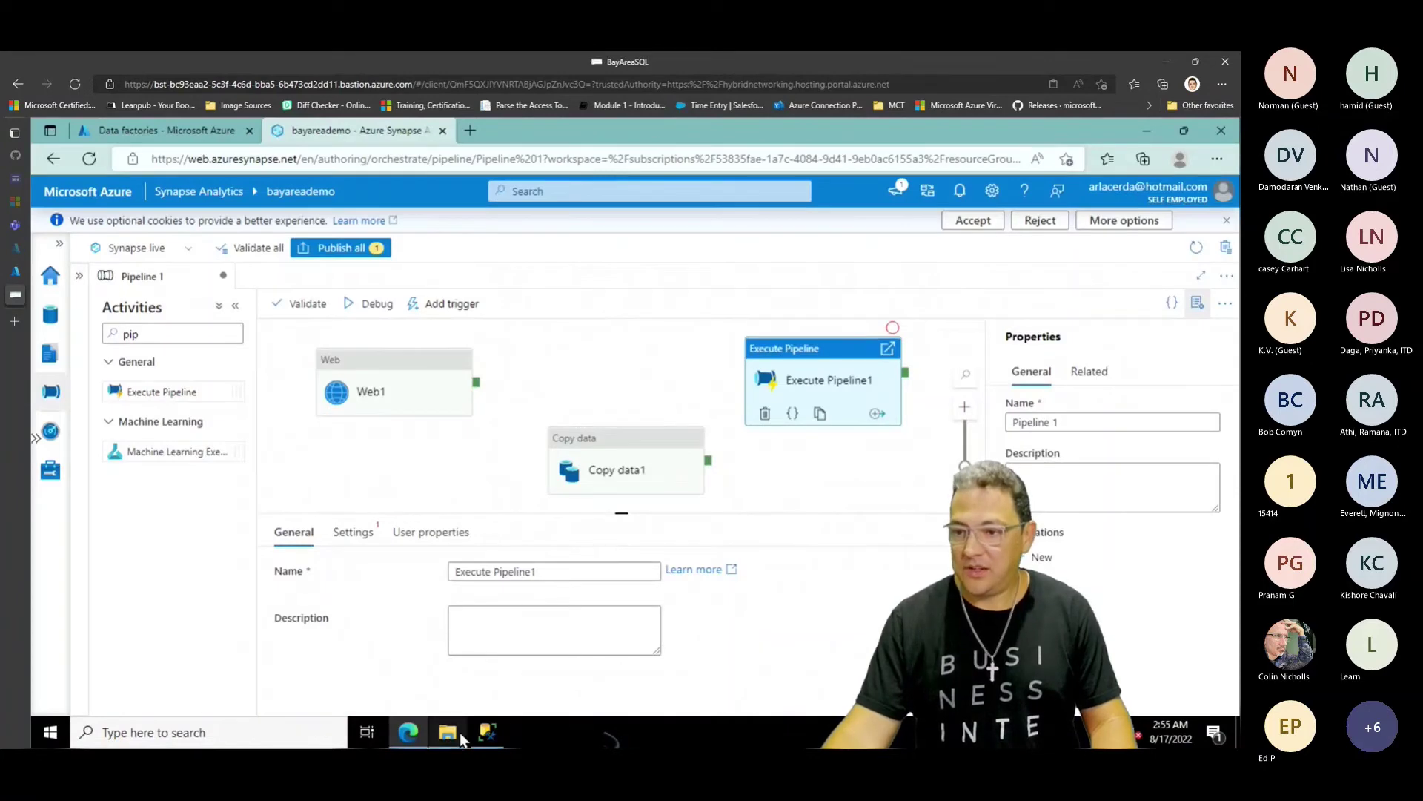
left_click(448, 732)
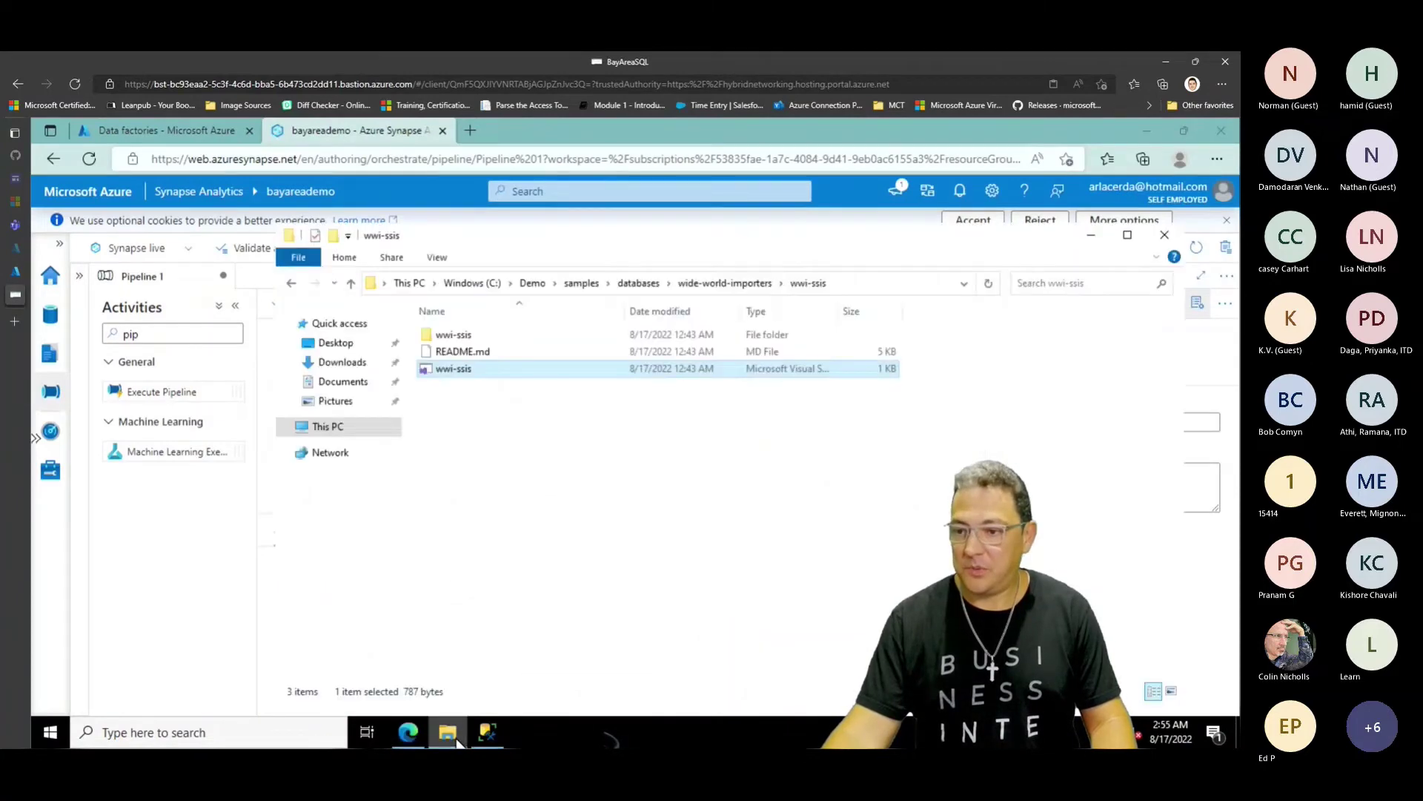
double_click(453, 370)
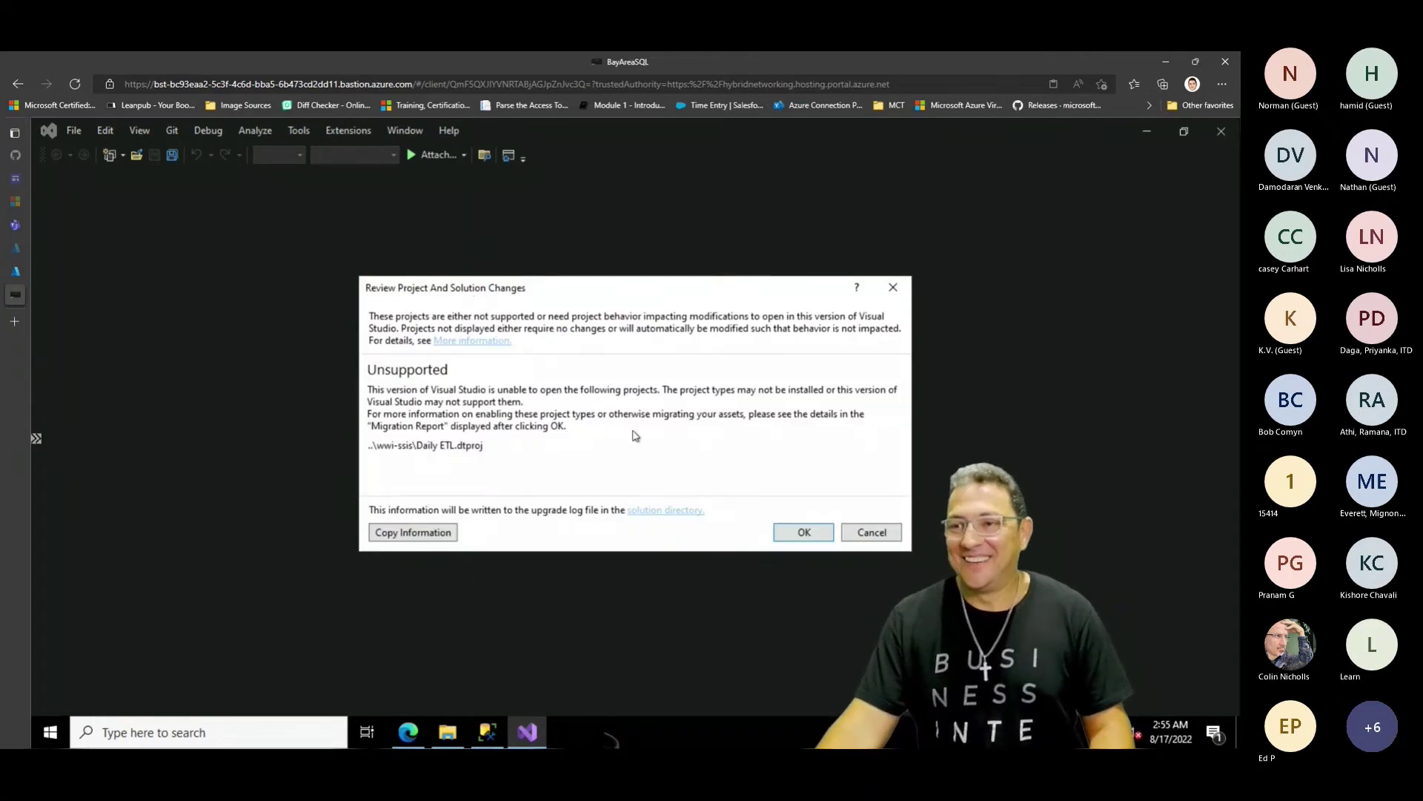
left_click(855, 530)
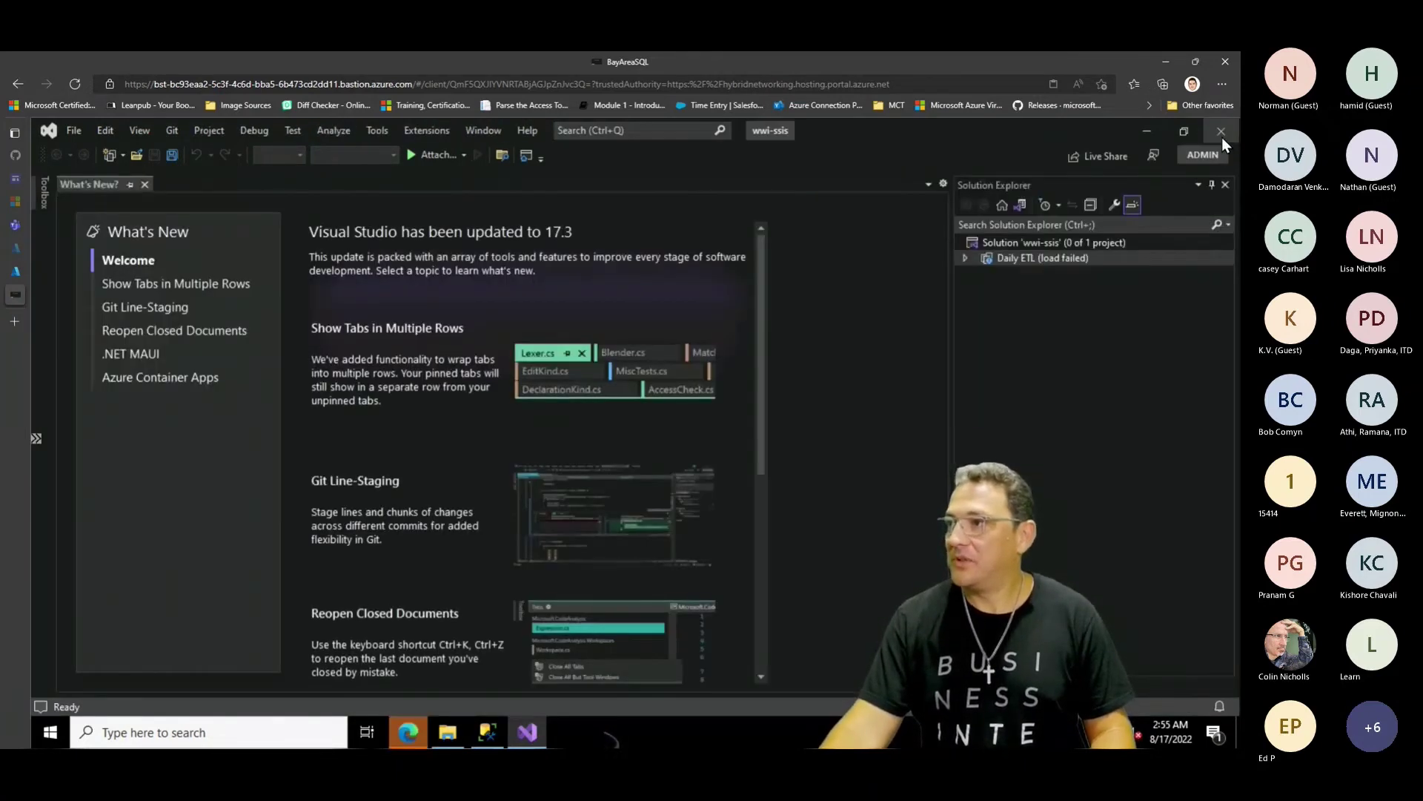
left_click(1222, 137)
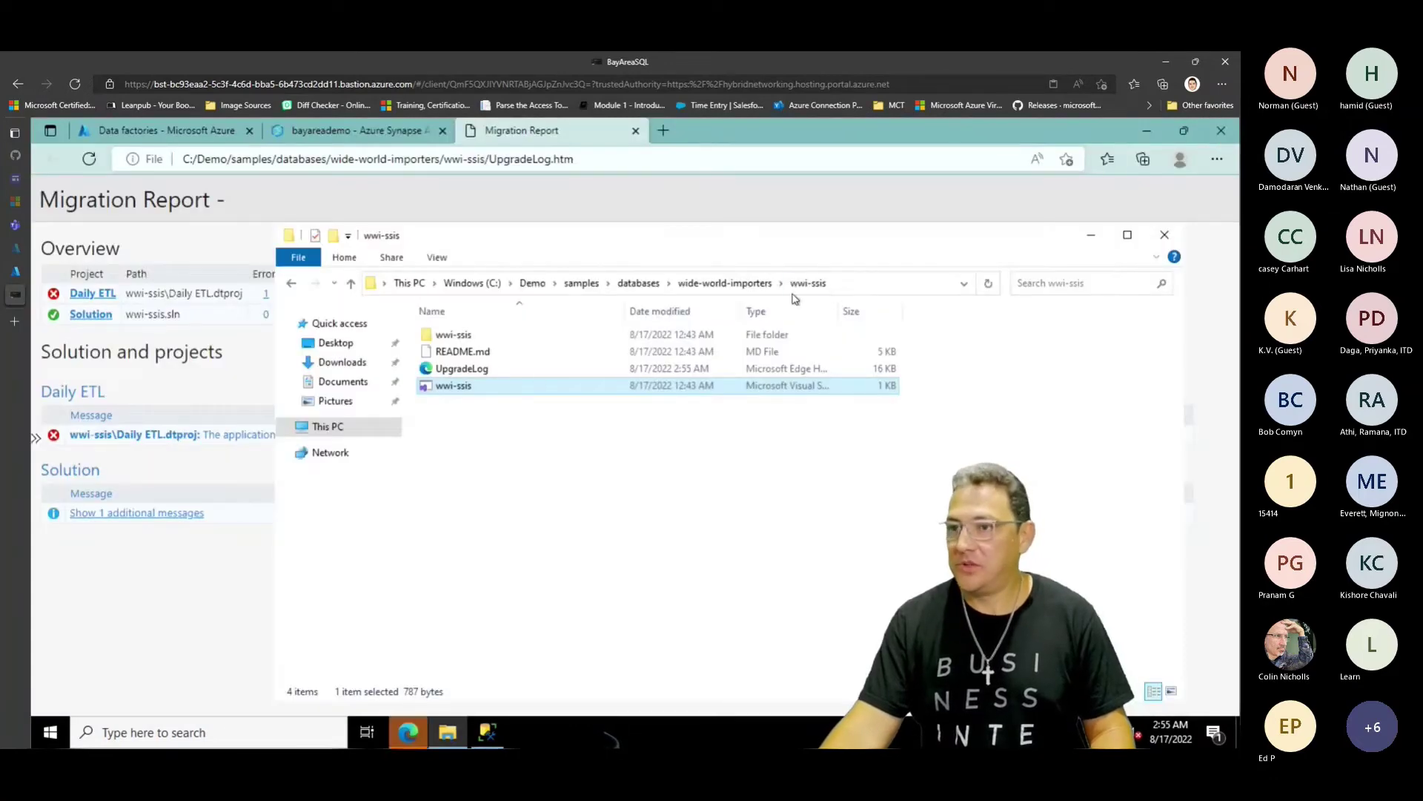
Open wwi-ssis.sln with Microsoft Visual Studio 2019 from the file's context menu
right_click(460, 390)
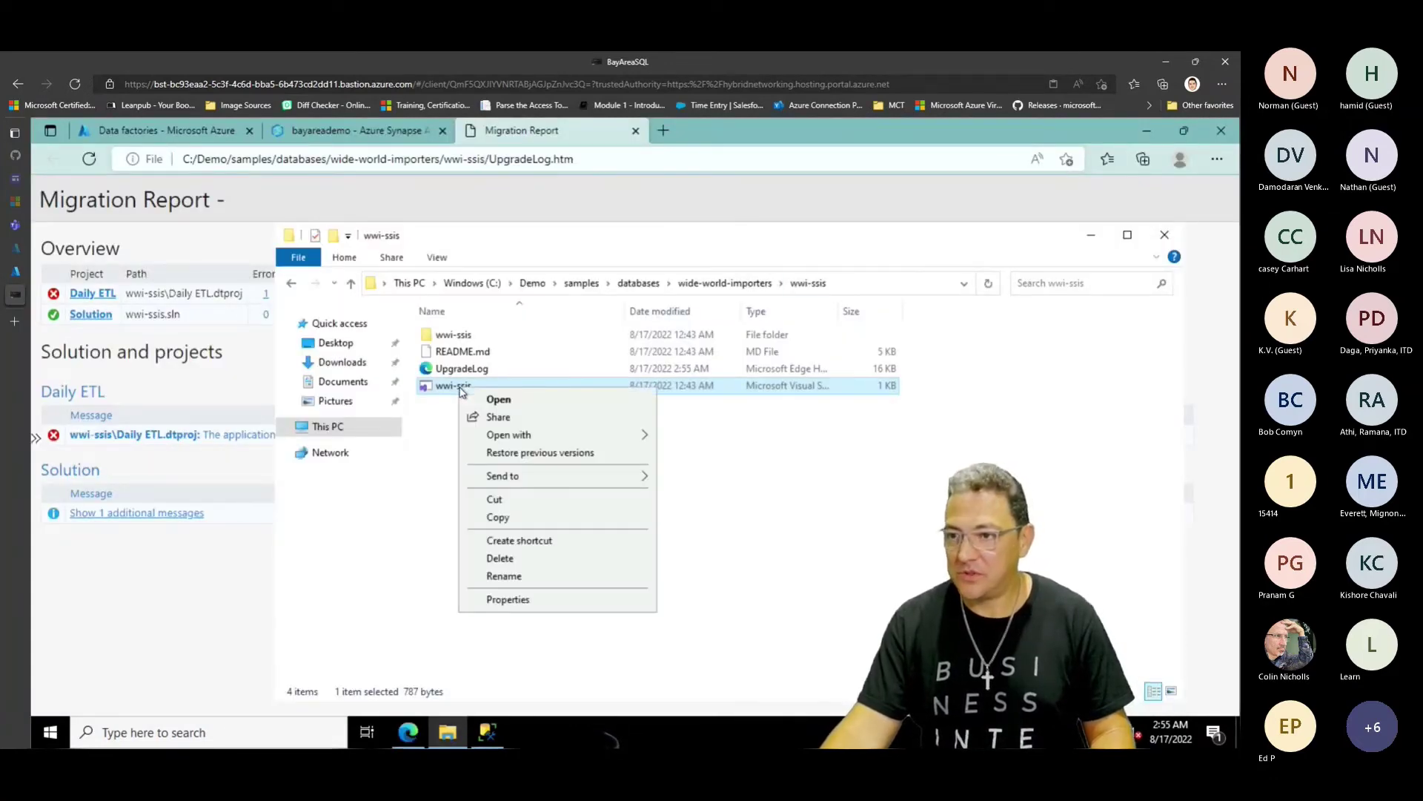
mouse_move(500, 434)
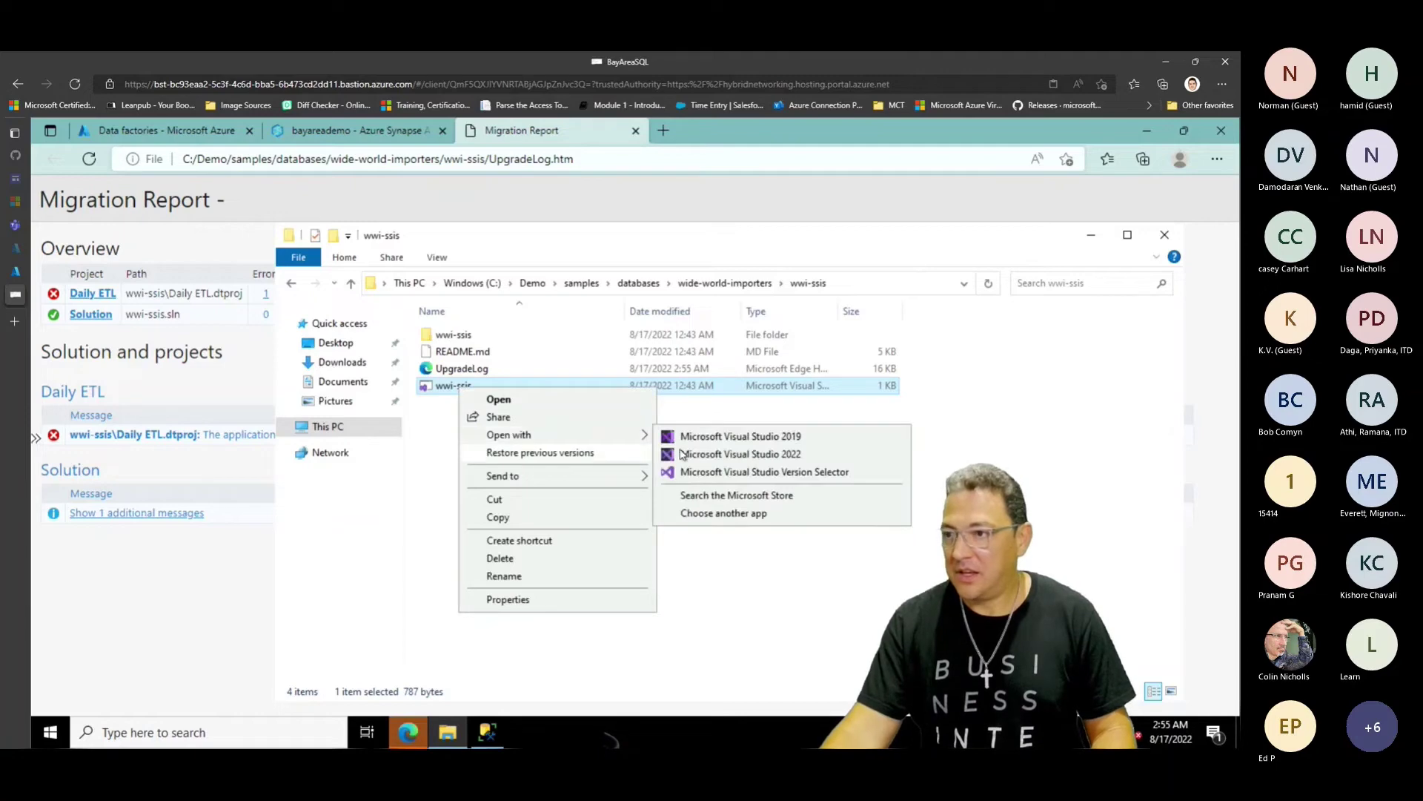
left_click(740, 439)
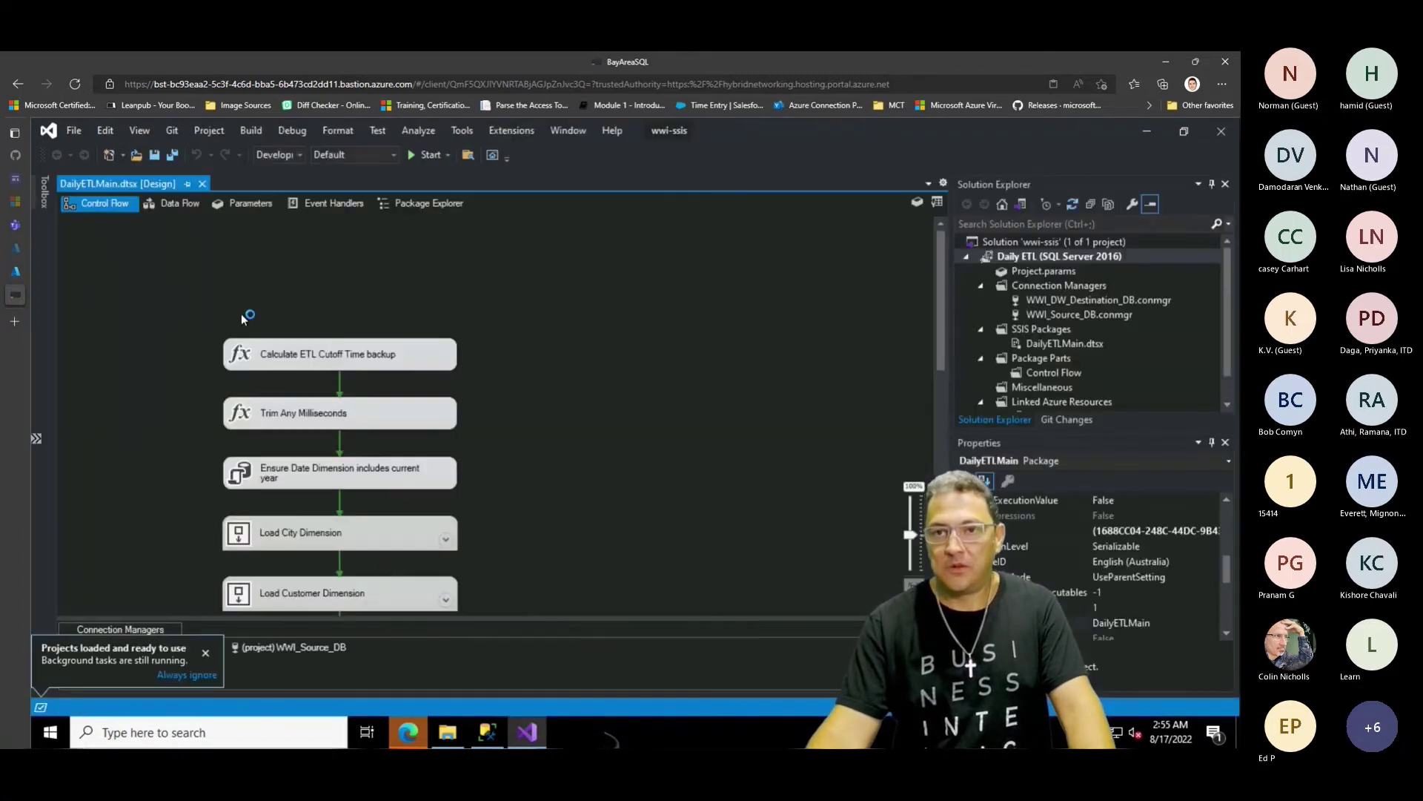
Expand the auto-hidden Toolbox on the left edge once the solution loads in Visual Studio 2019
left_click(45, 197)
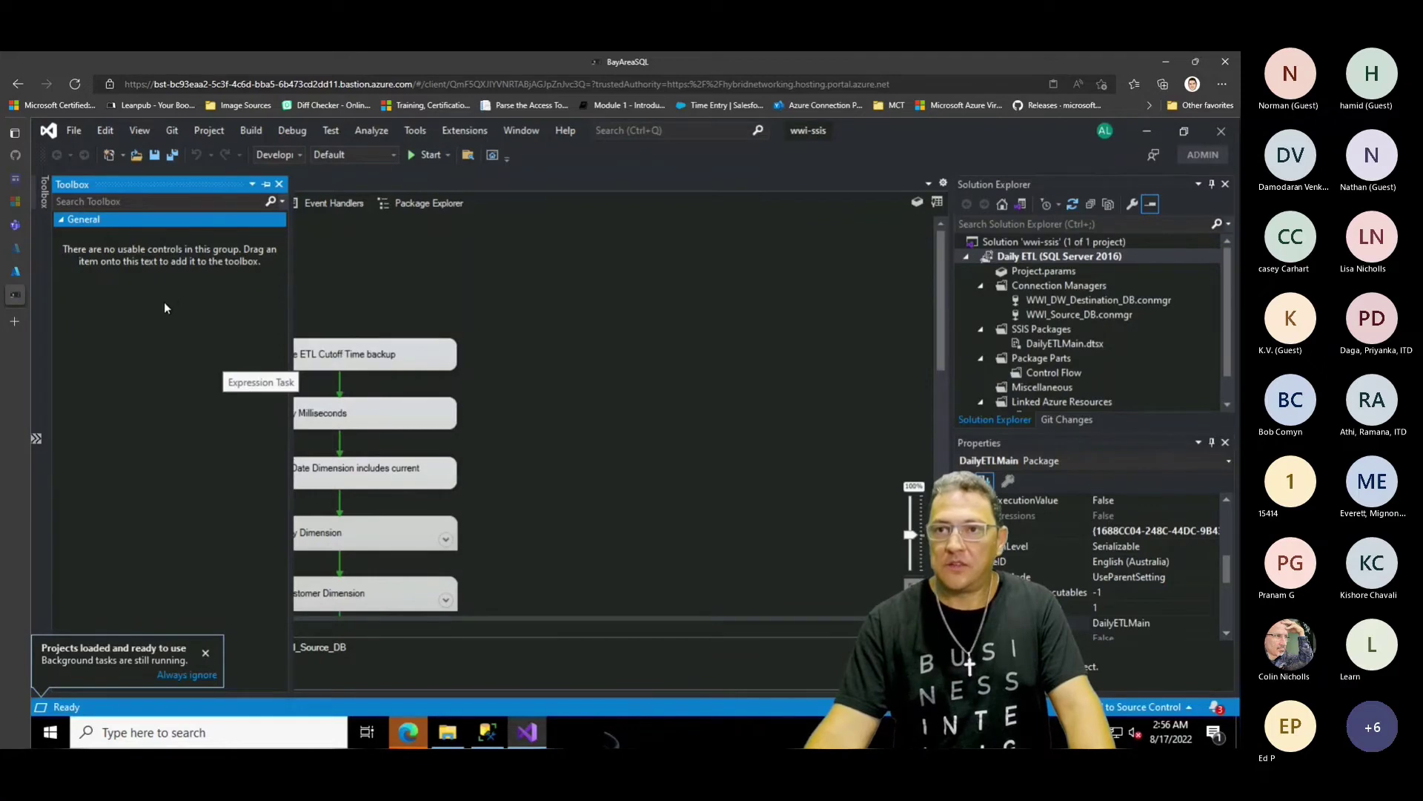
Check the Toolbox's context menus, then switch to the SSIS Toolbox listing Data Flow and Execute SQL tasks
right_click(185, 176)
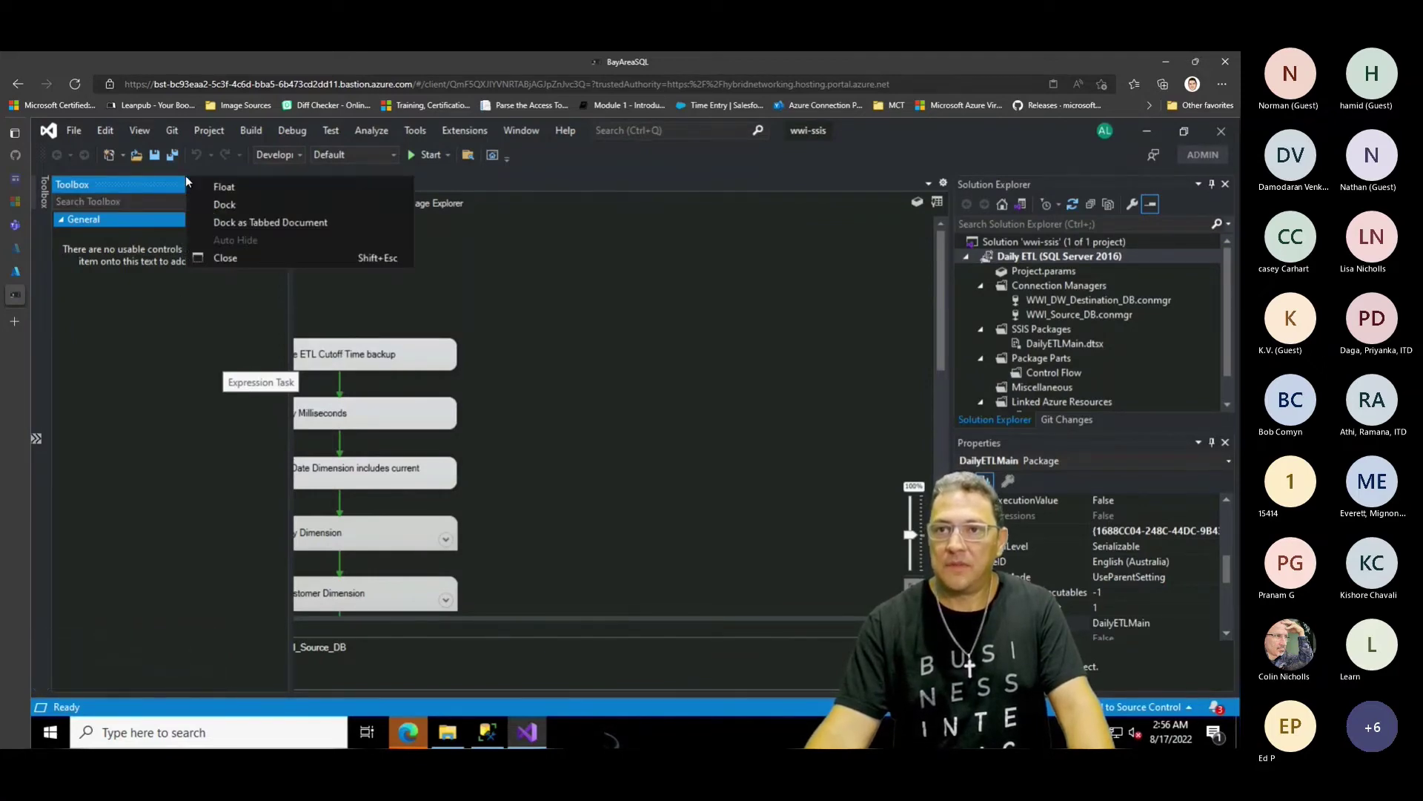
right_click(172, 215)
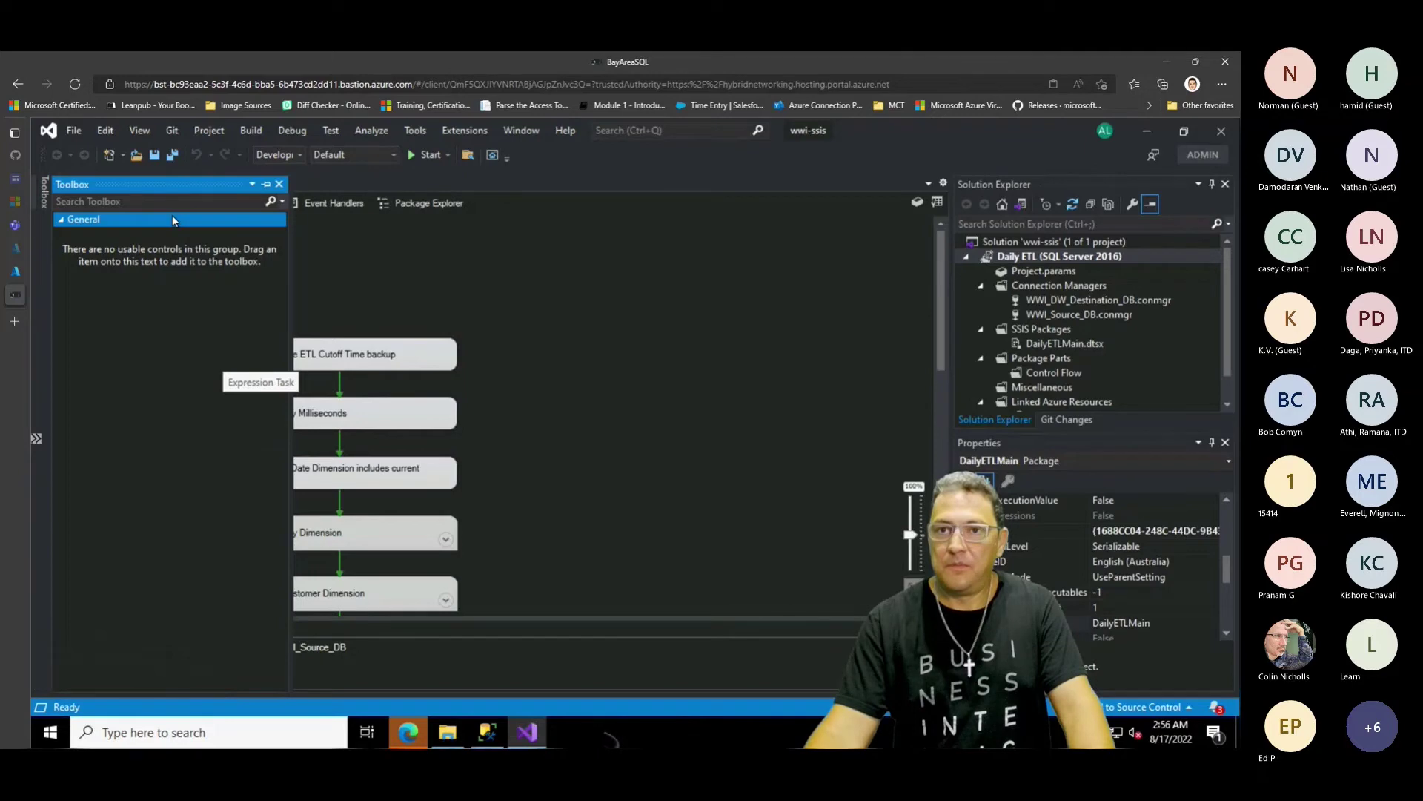
left_click(104, 296)
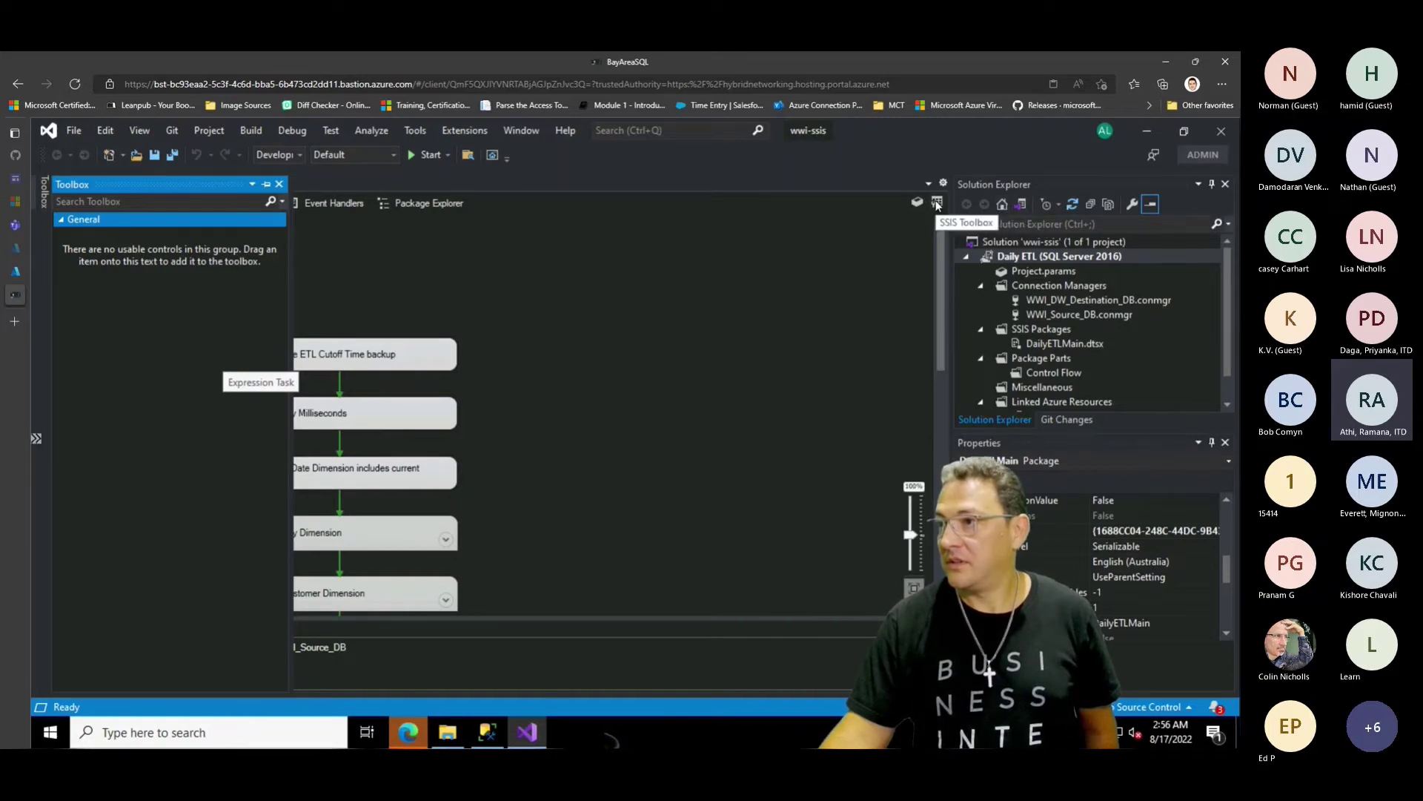
left_click(936, 205)
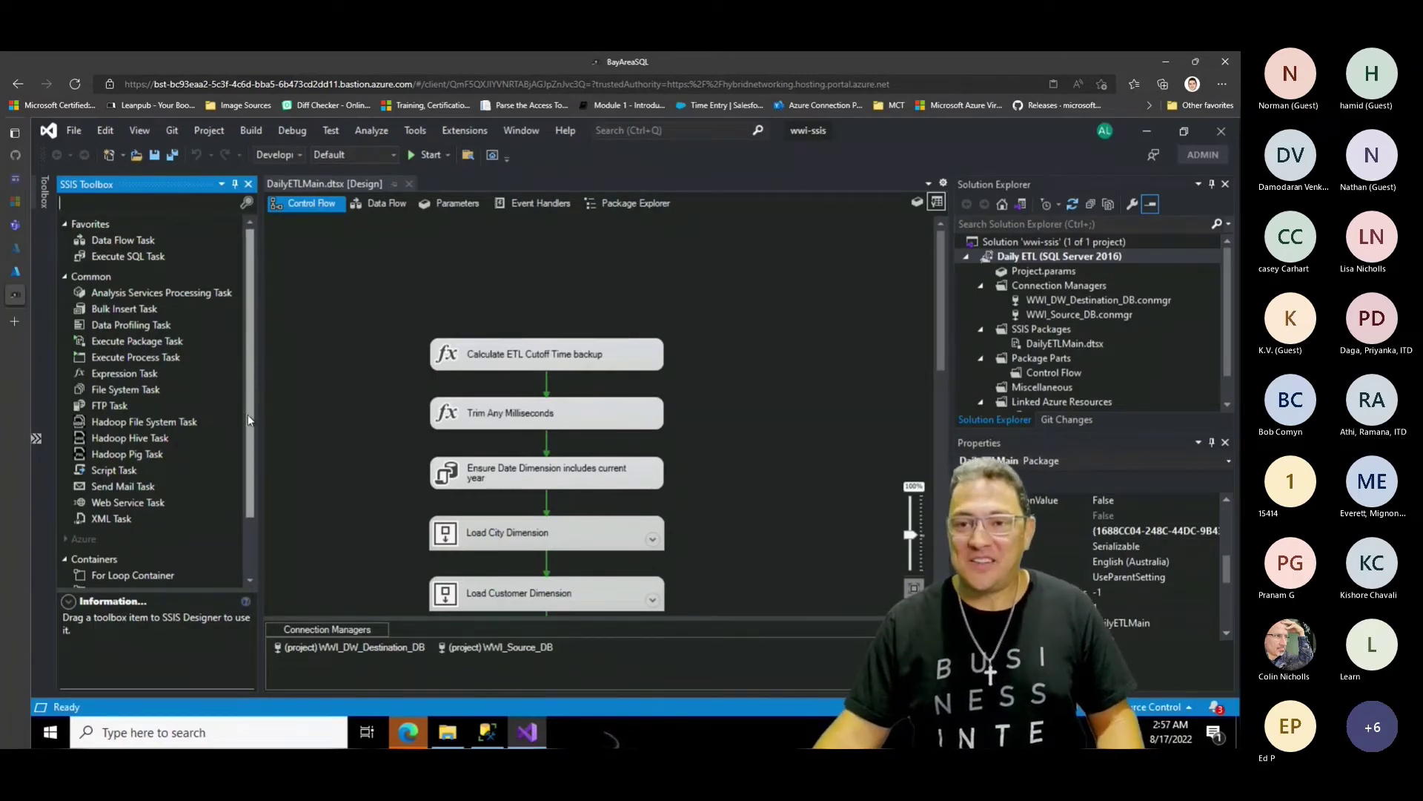
Read the Execute Package Task description, then view the UpgradeLog.htm migration report in Edge
left_click(148, 343)
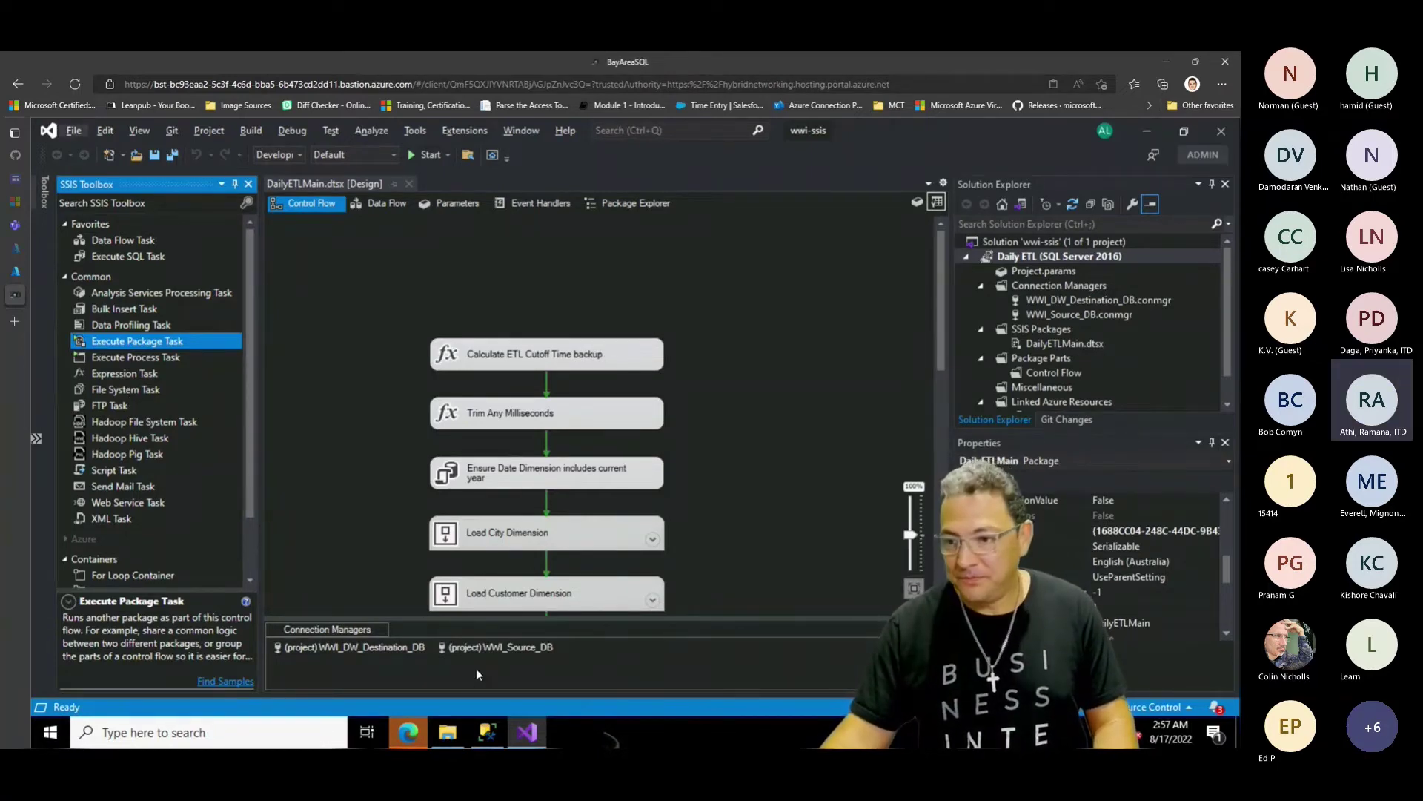
left_click(409, 734)
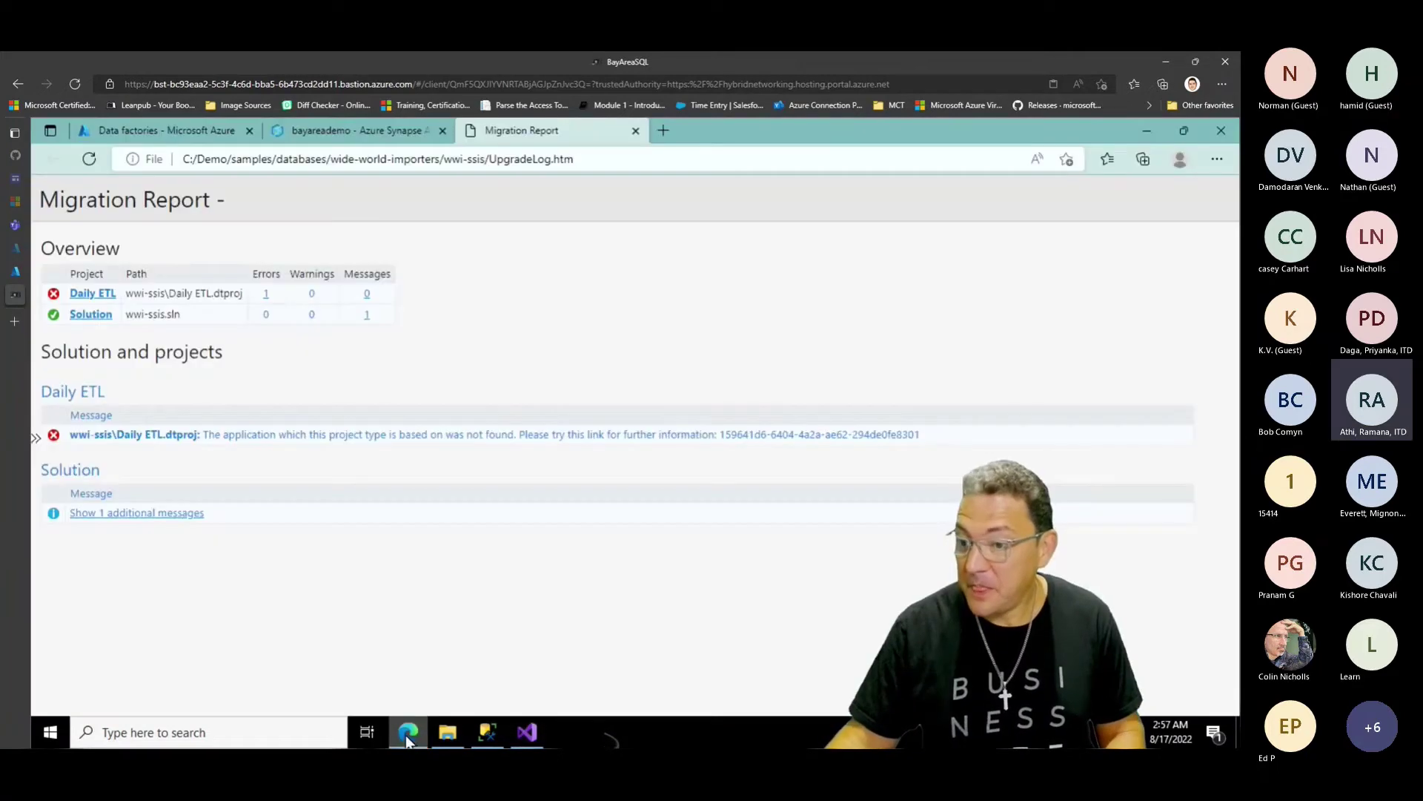
Close the Migration Report tab and bring up the SSIS deployment model slide
left_click(637, 130)
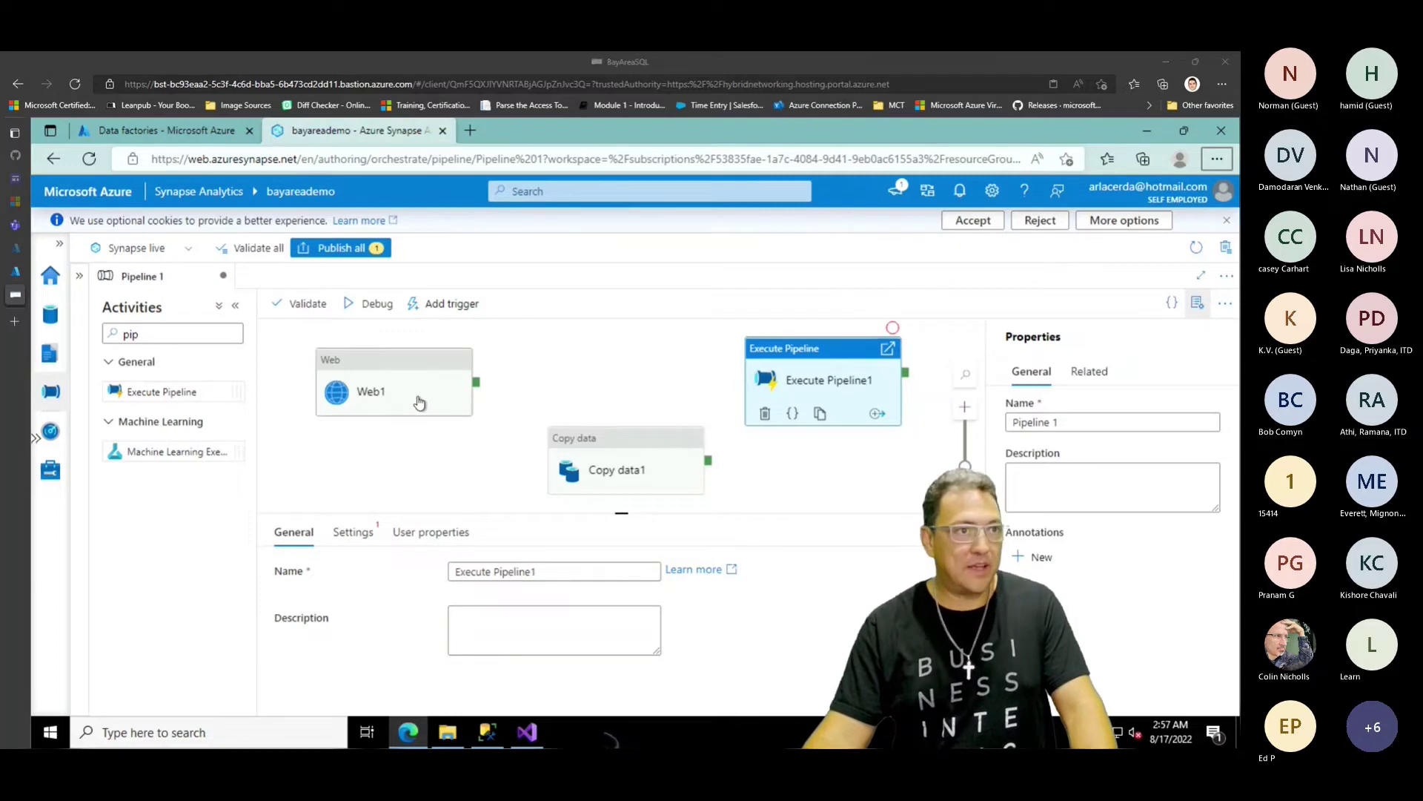
key("alt+Tab")
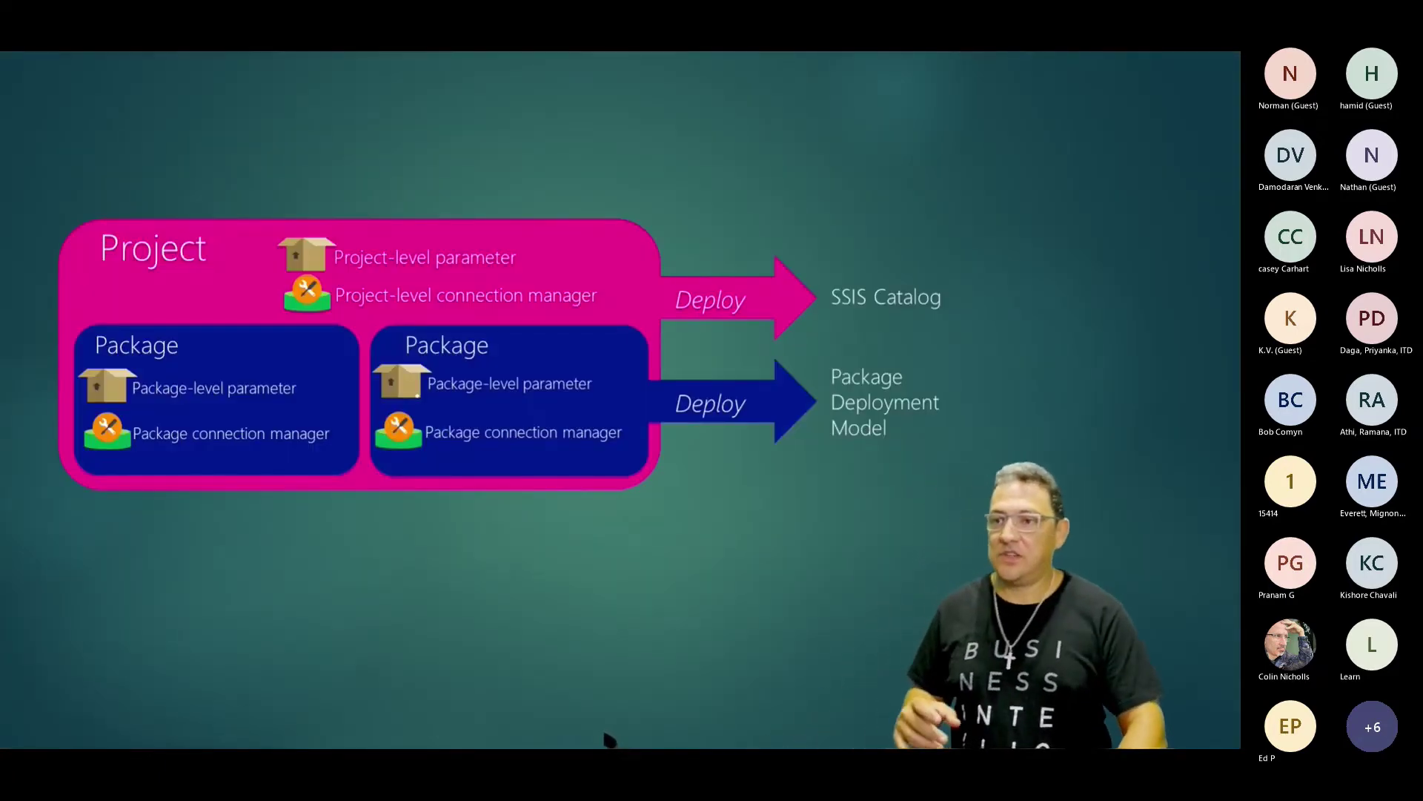
Advance to the Task 1–10 precedence-constraint diagram, then leave the slideshow for Pipeline 1
key("Right")
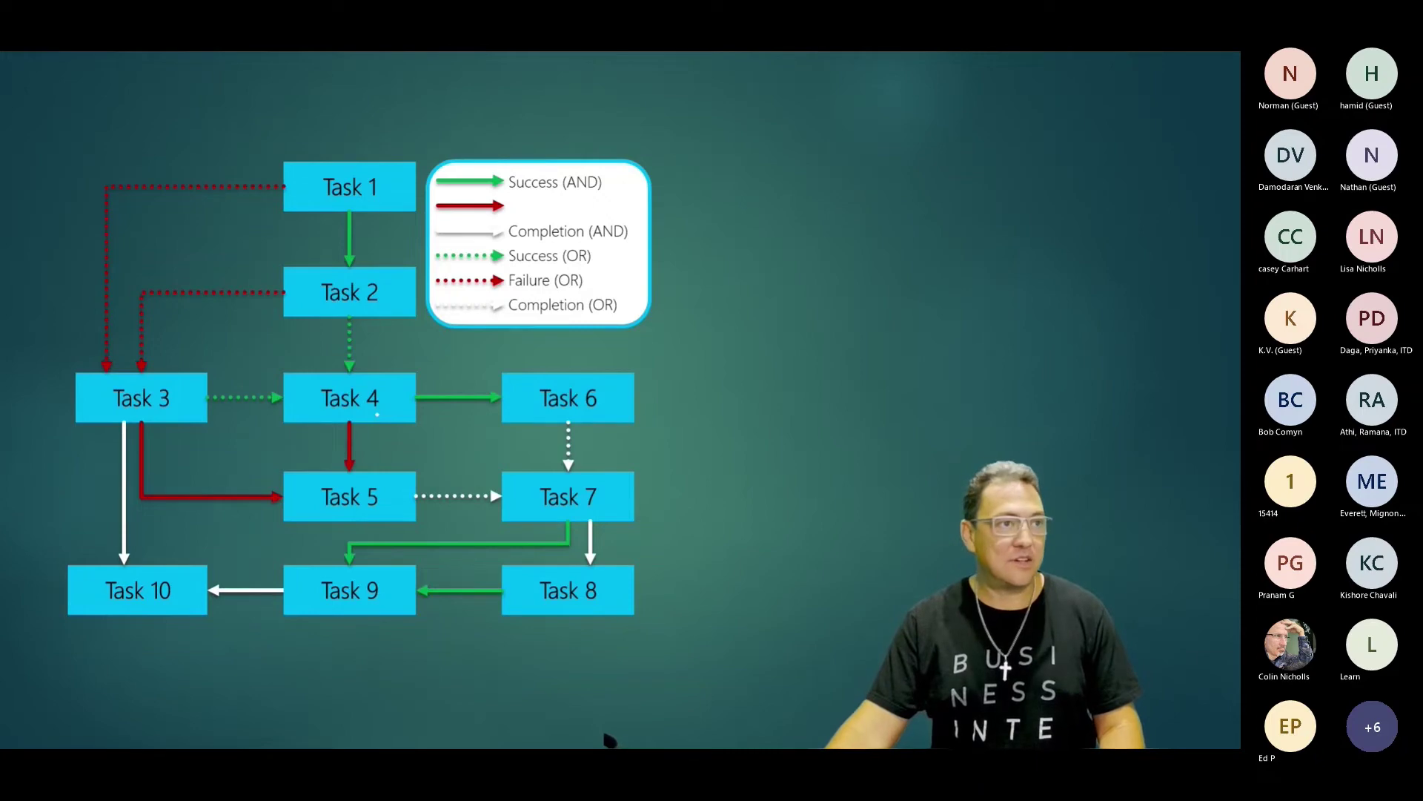
key("alt+Tab")
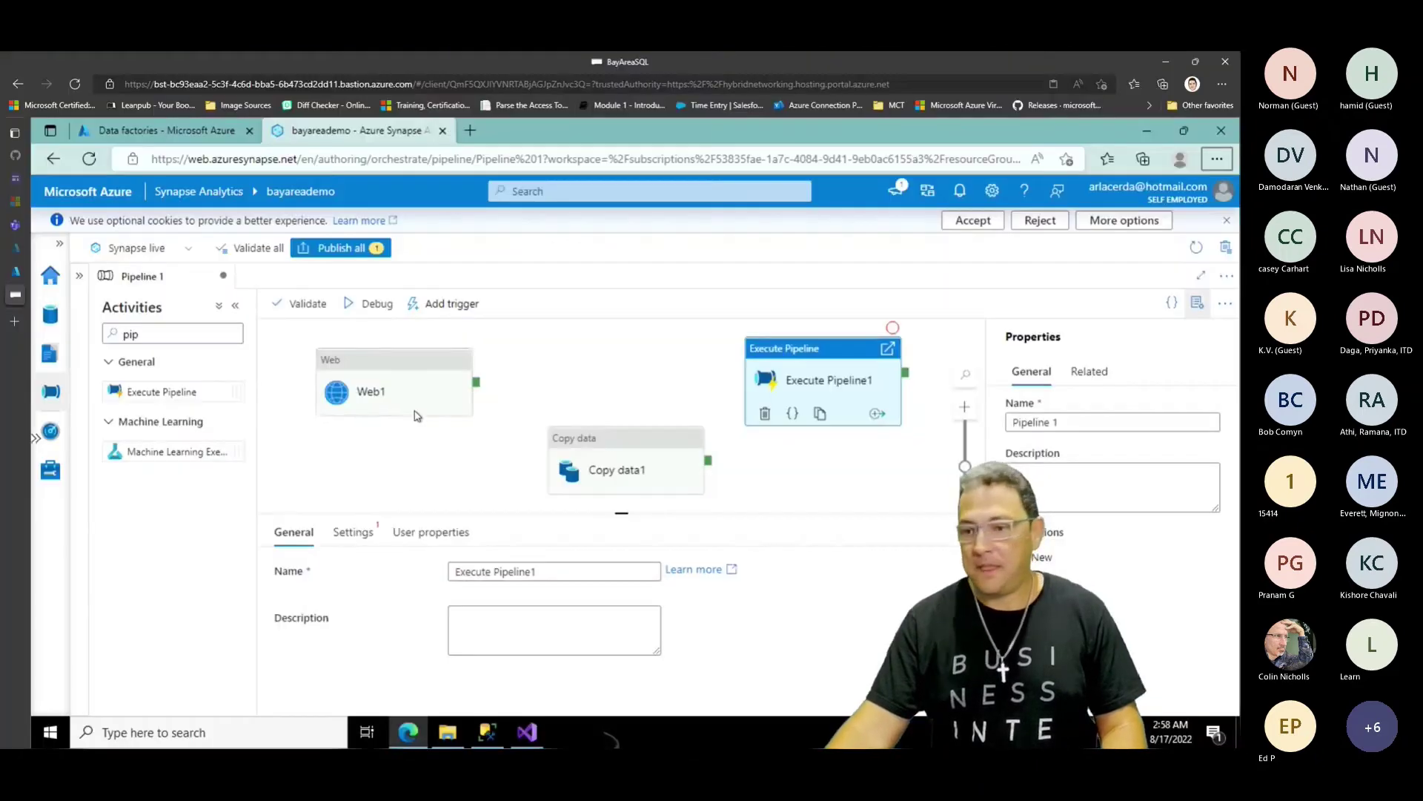
In the SSIS control flow, add an Execute Process Task beside the Calculate ETL Cutoff Time backup task
left_click(529, 734)
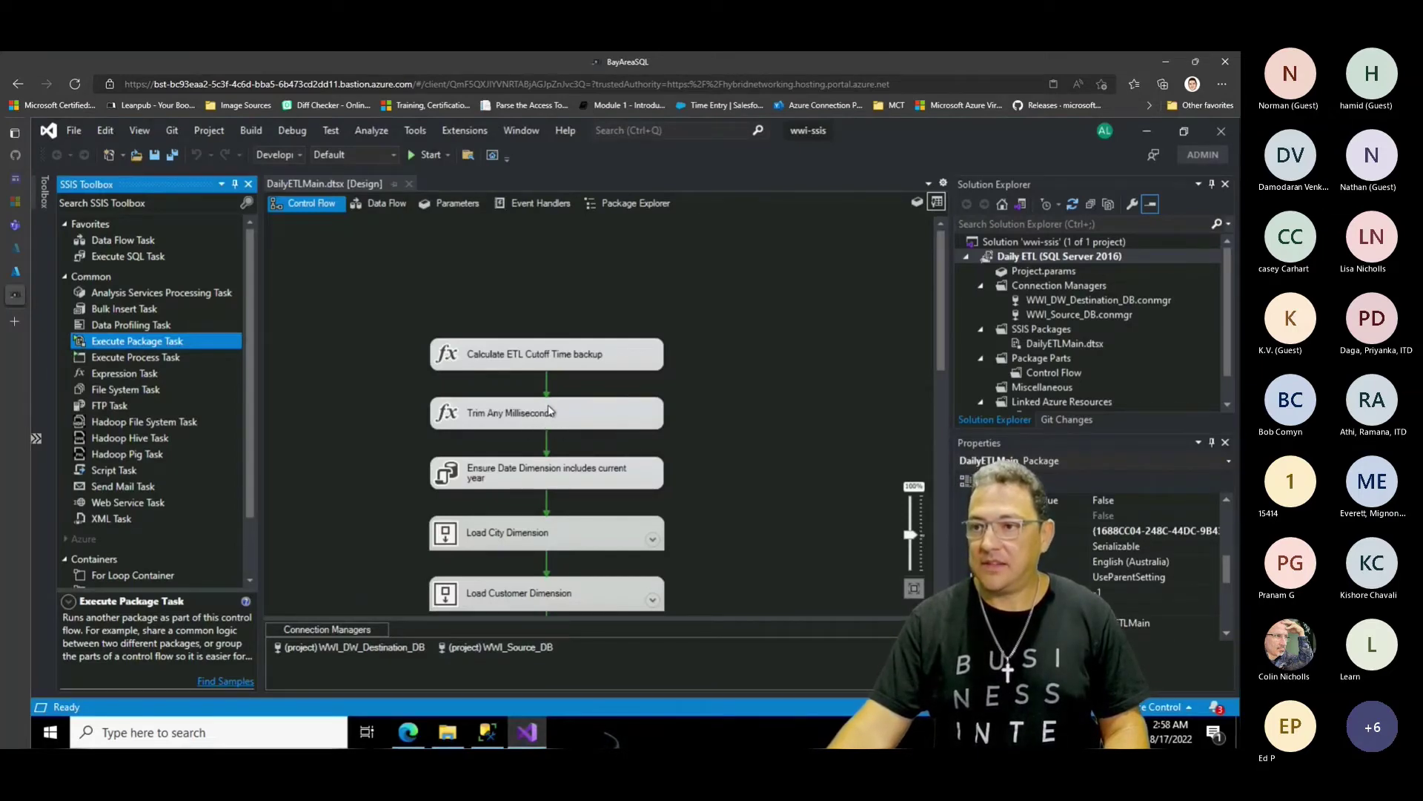
left_click(550, 411)
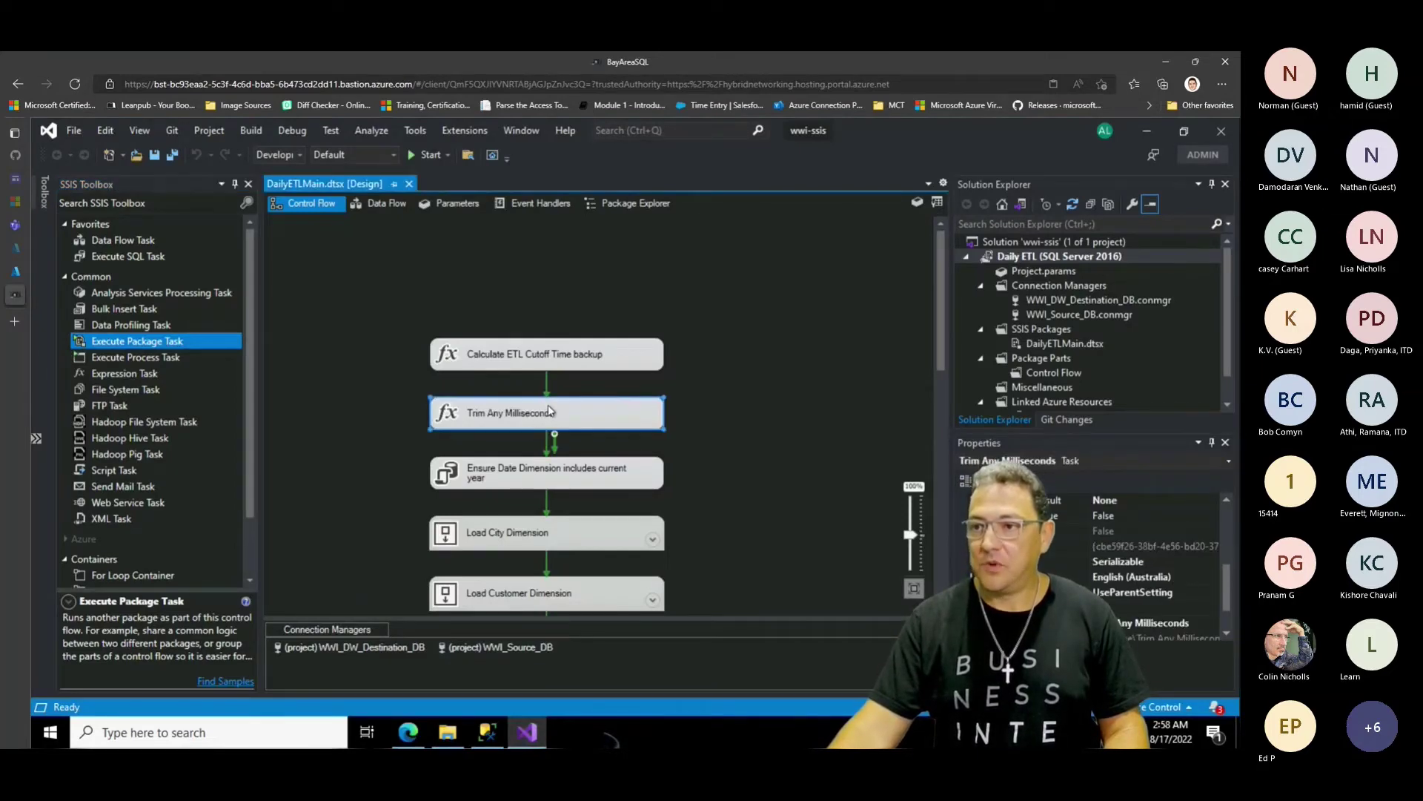
left_click(550, 361)
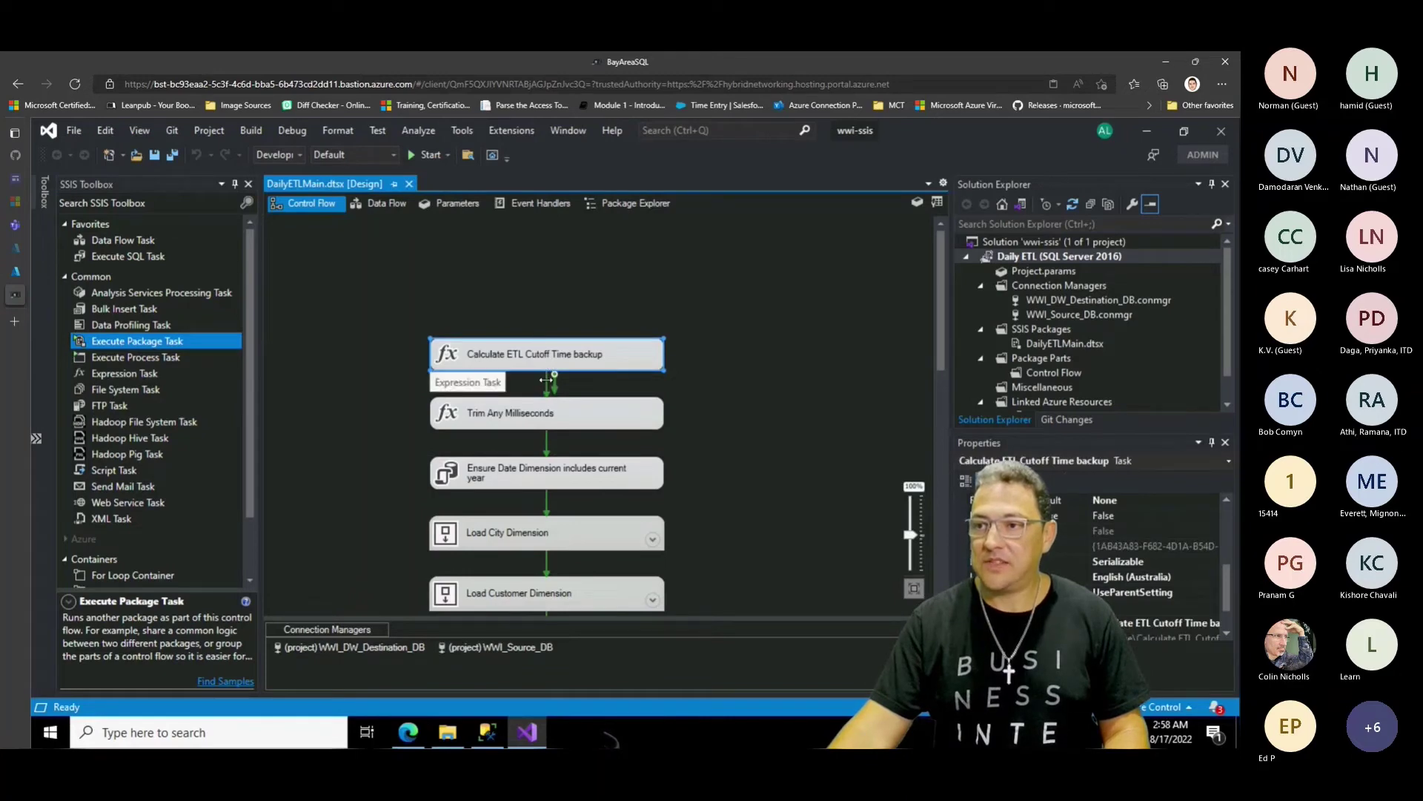
left_click(544, 386)
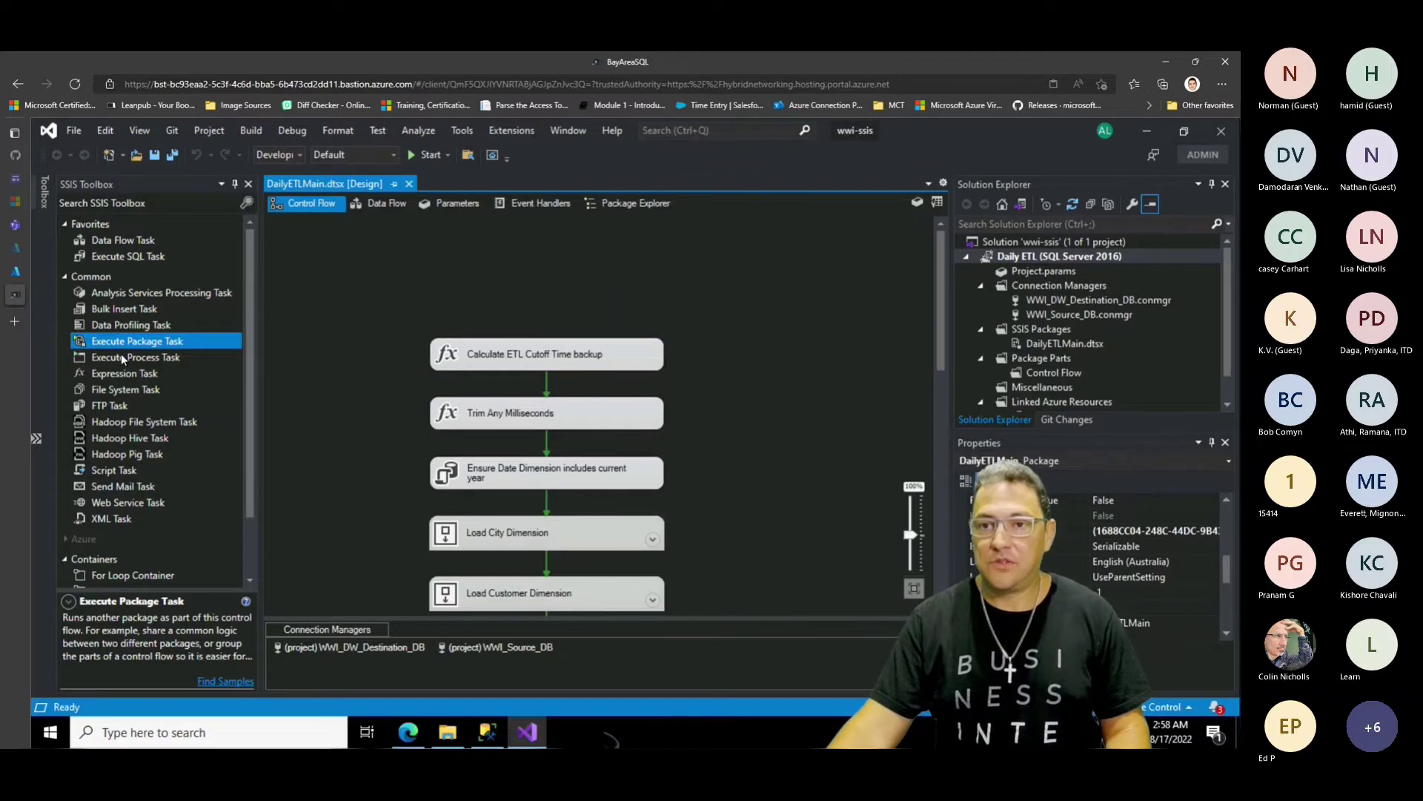
left_click_drag(123, 360, 791, 394)
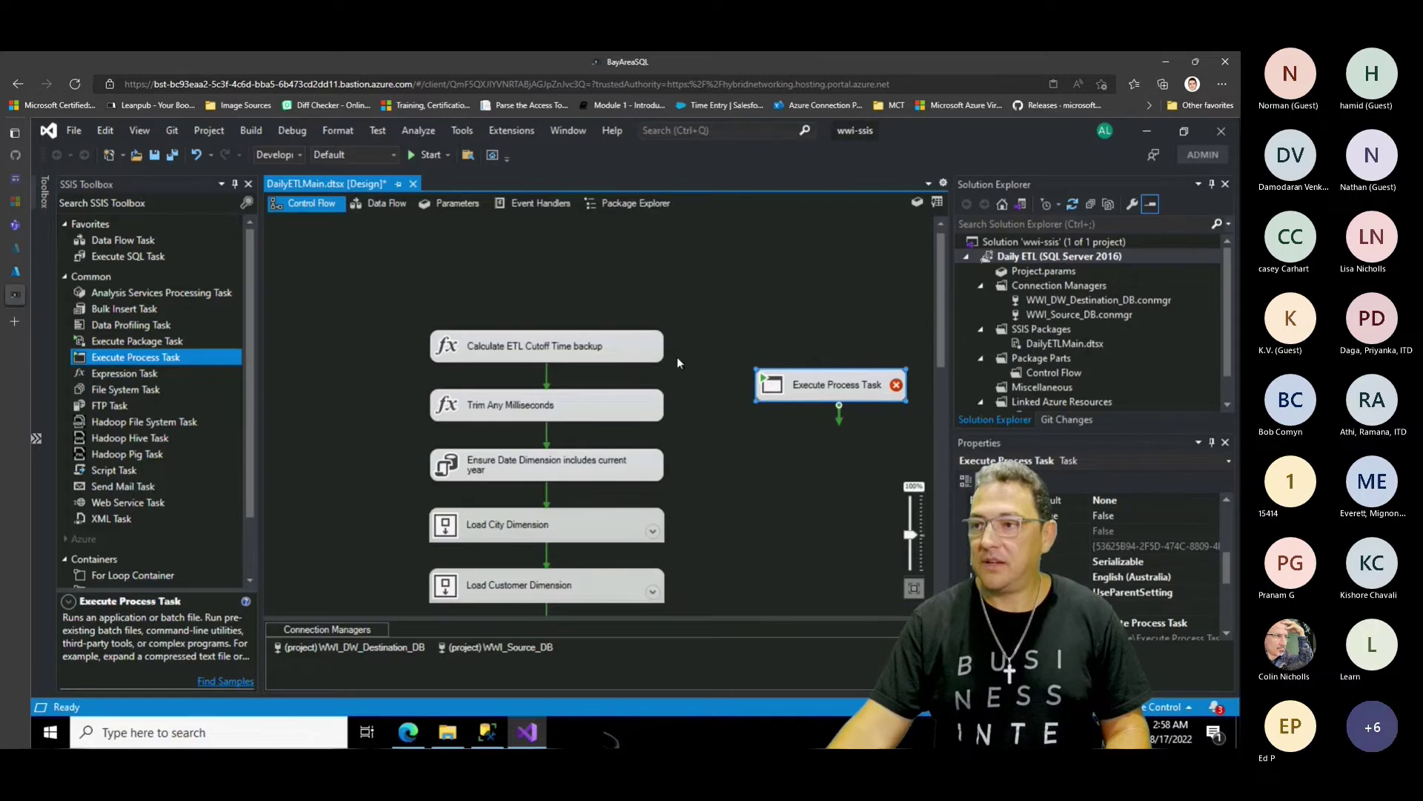
Link Calculate ETL Cutoff Time backup to the Execute Process Task with a Failure precedence constraint
left_click(604, 352)
left_click_drag(556, 382, 791, 385)
left_click(786, 385)
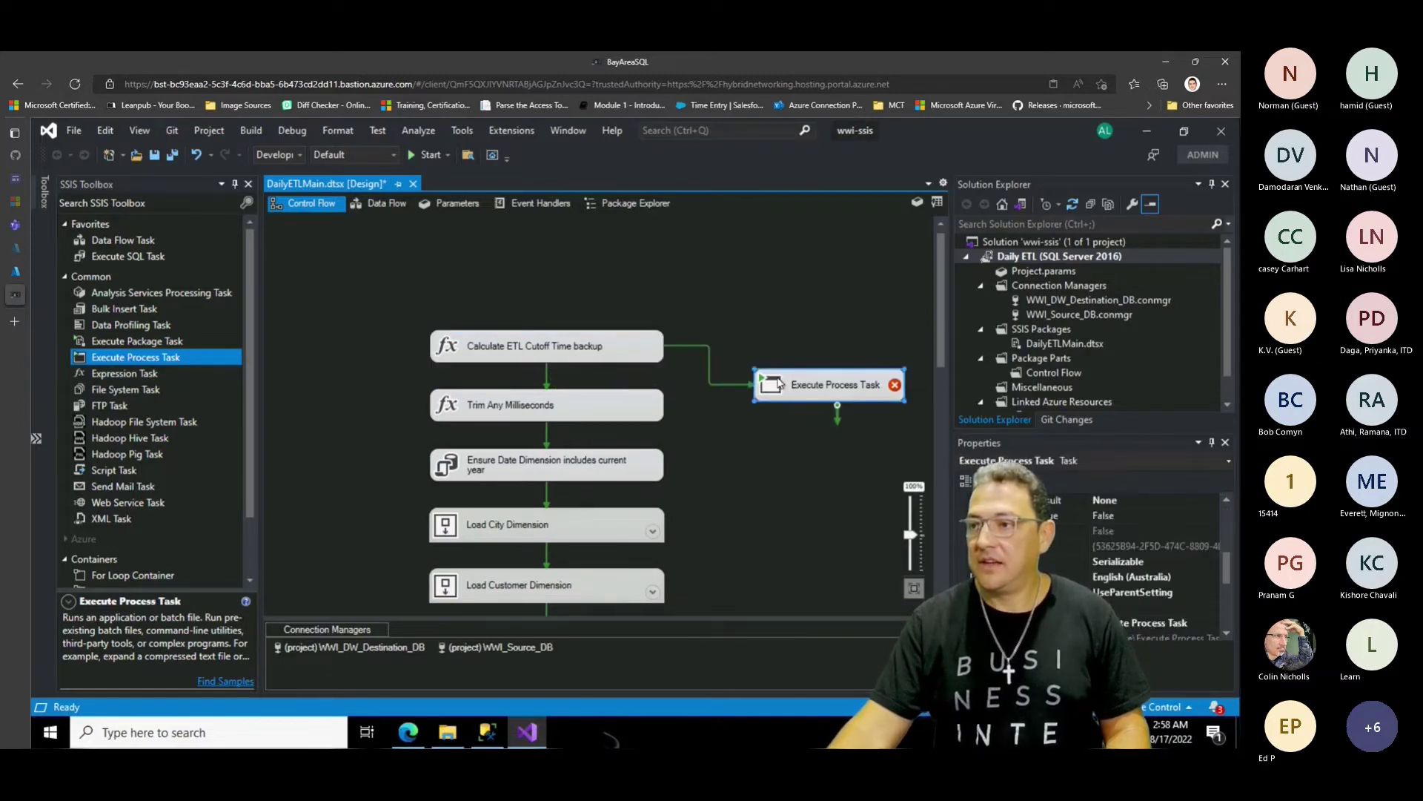
double_click(740, 385)
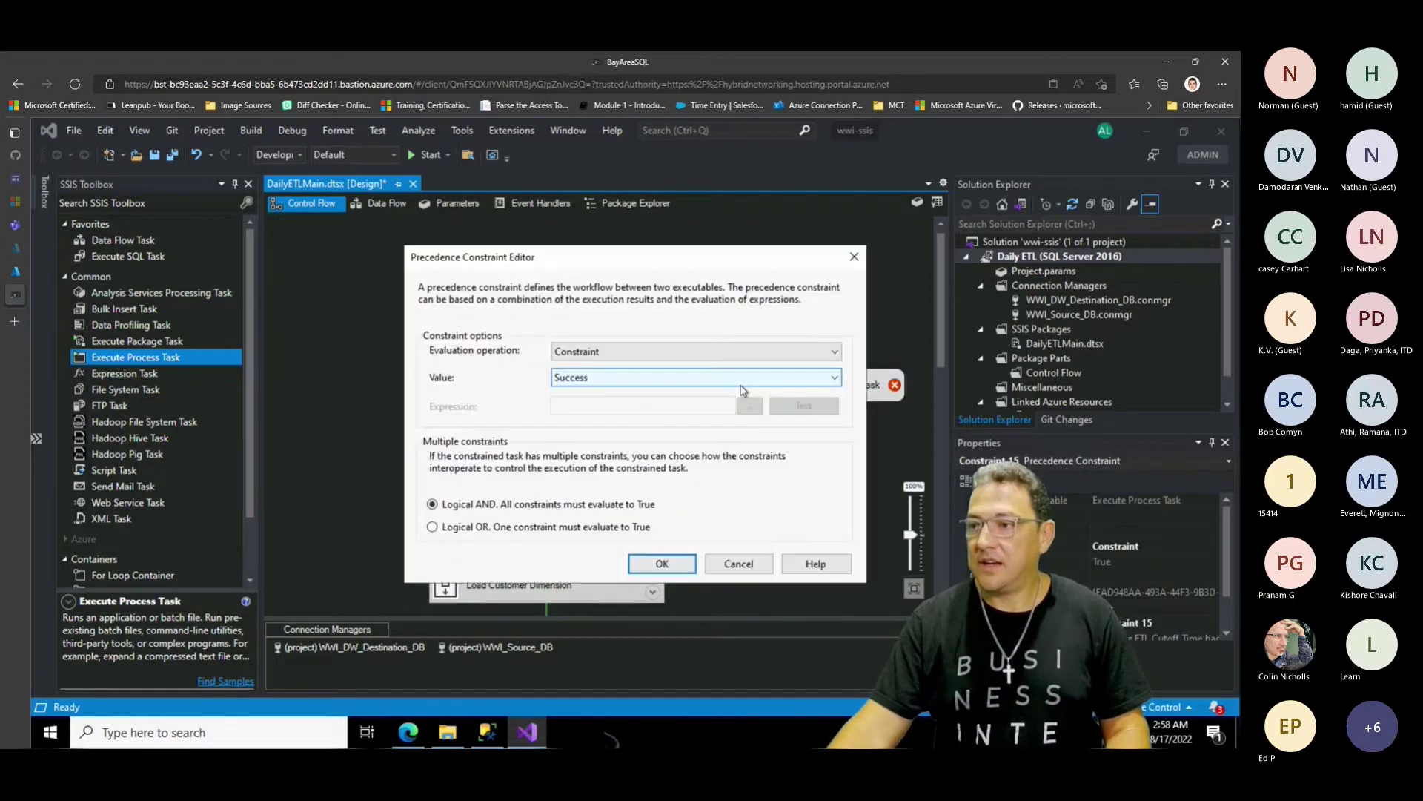
left_click(684, 379)
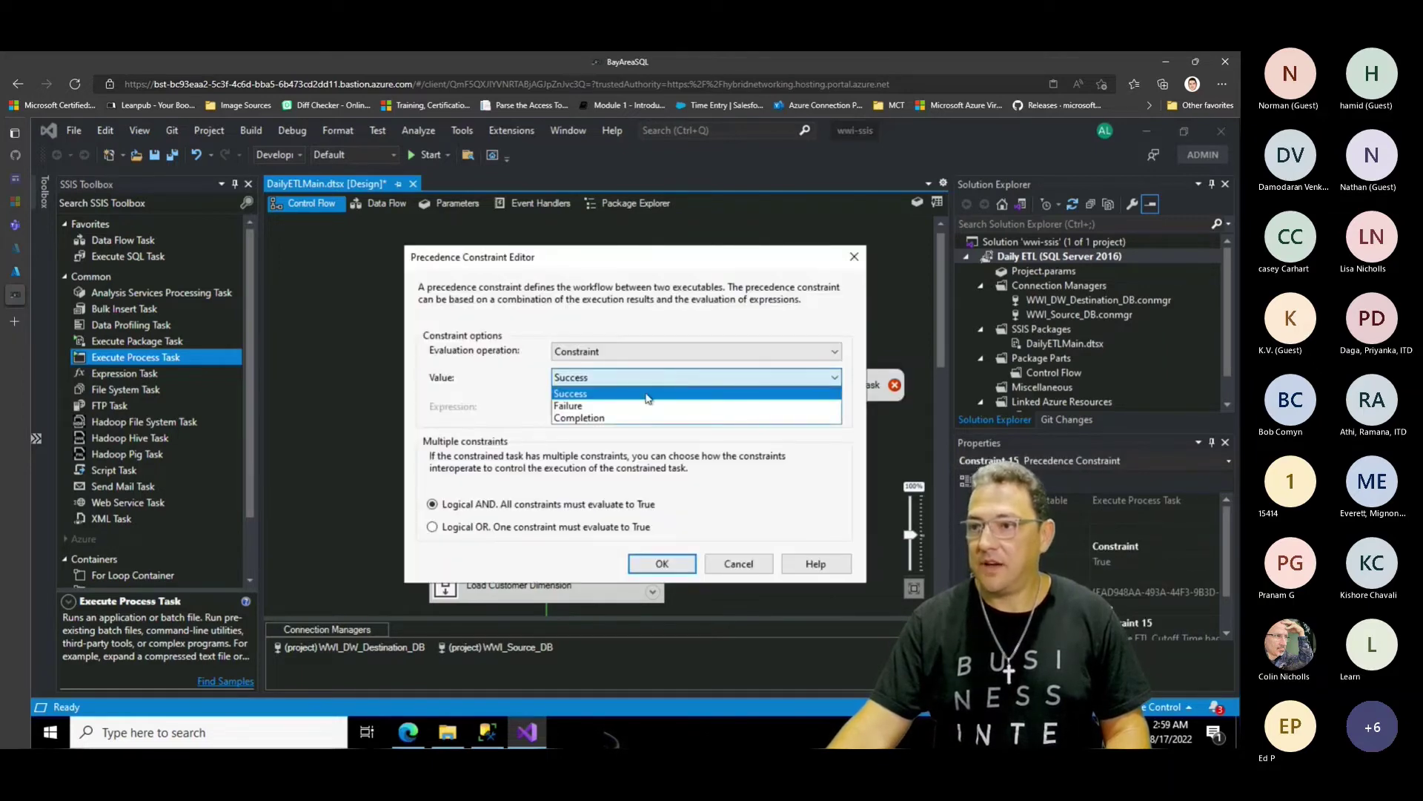
left_click(617, 406)
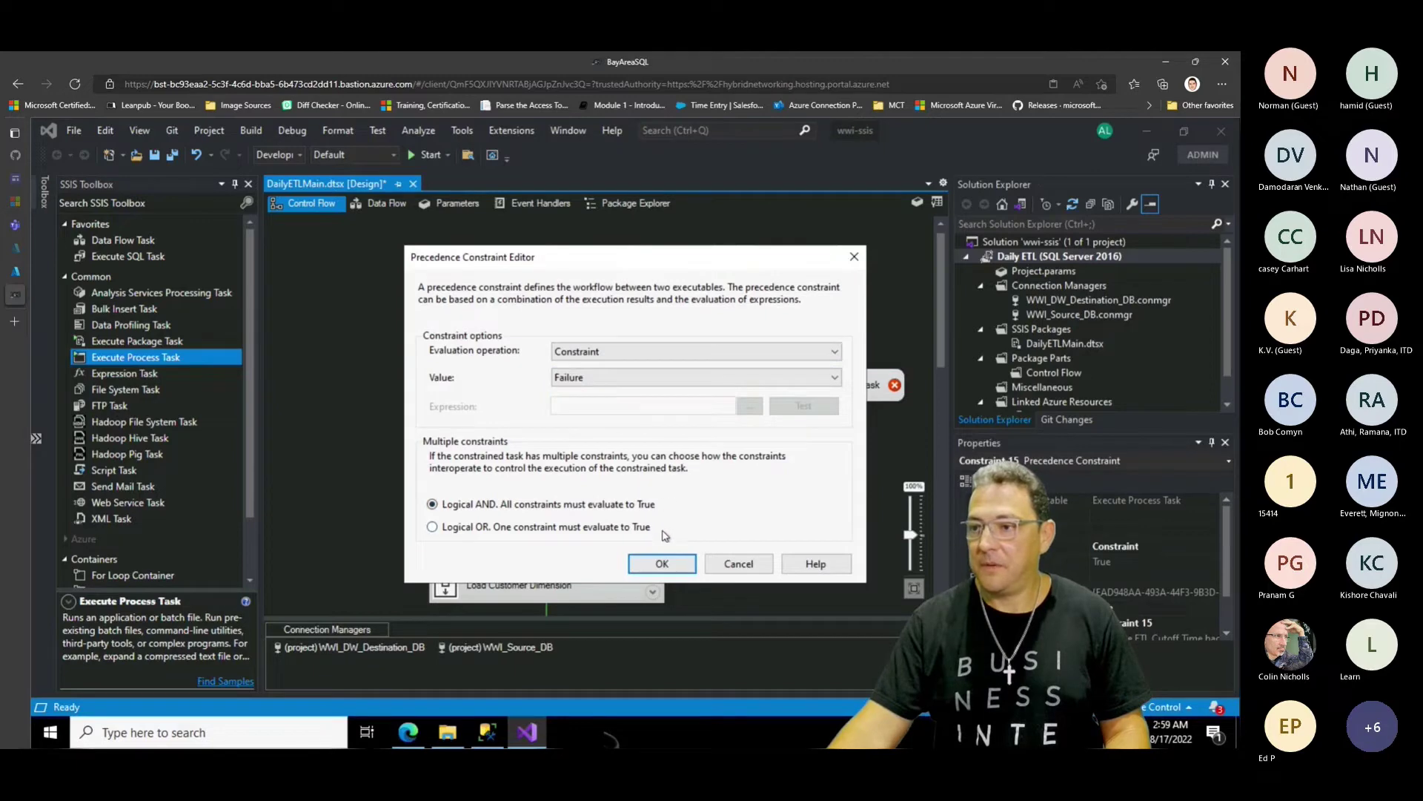
left_click(655, 561)
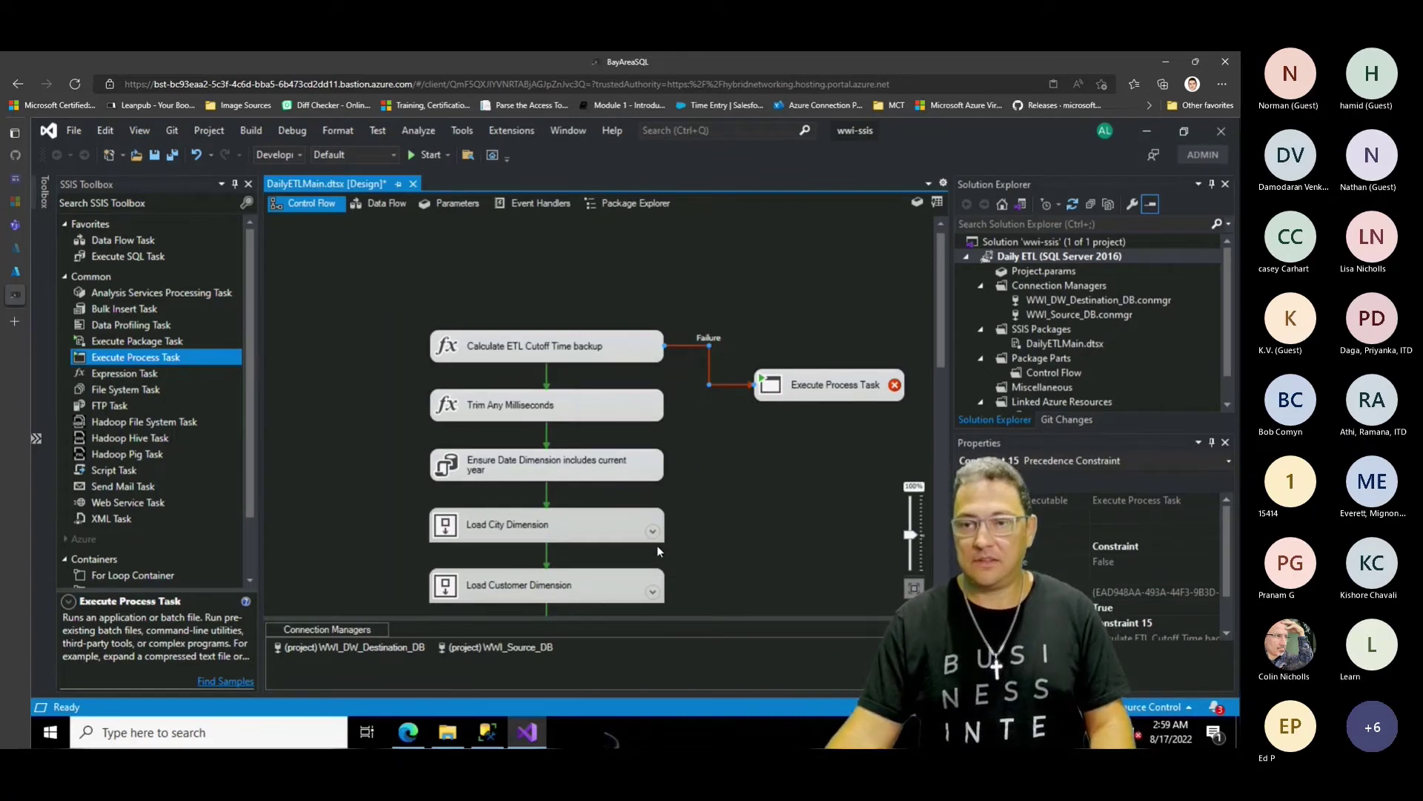
left_click(408, 732)
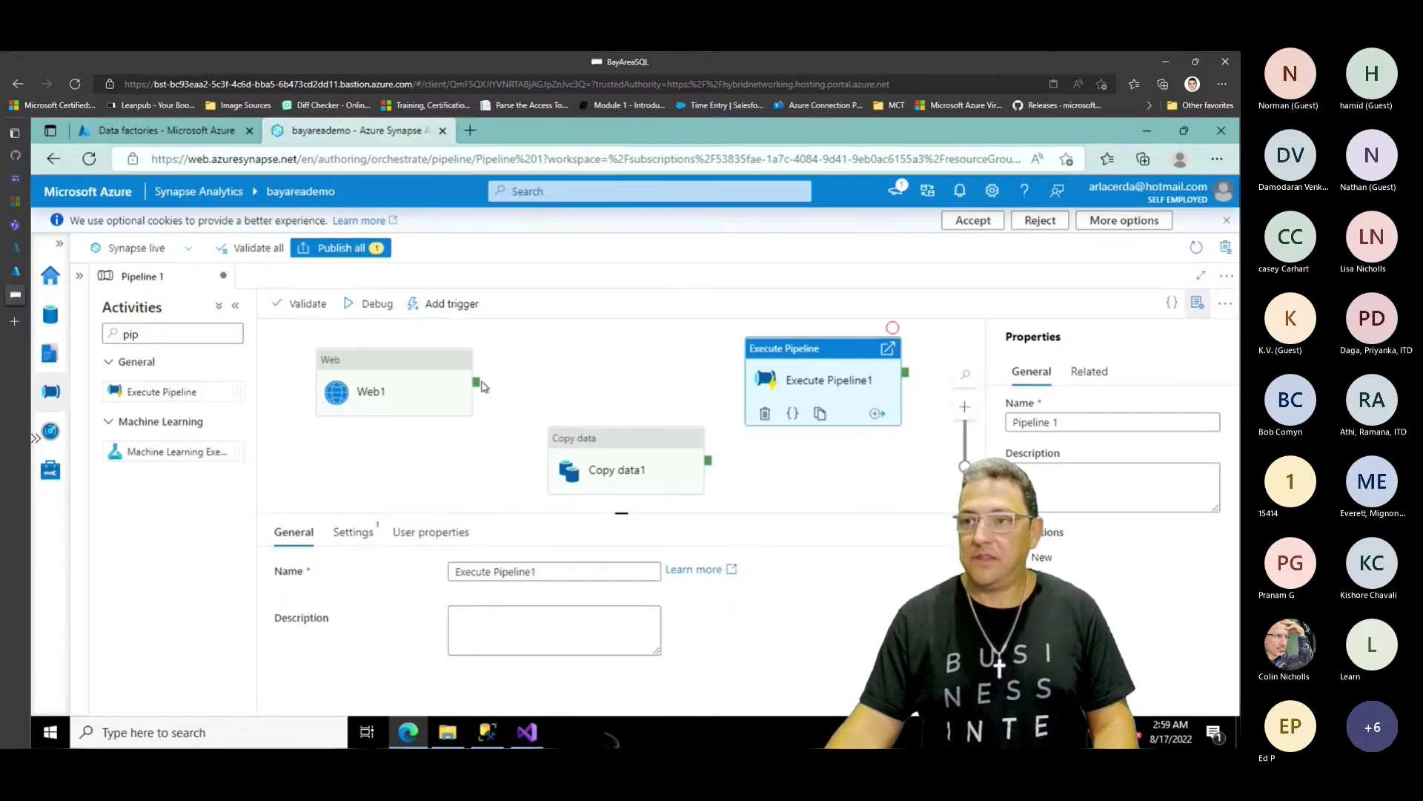
Connect Web1's success output to Copy data1
left_click(482, 386)
left_click(478, 385)
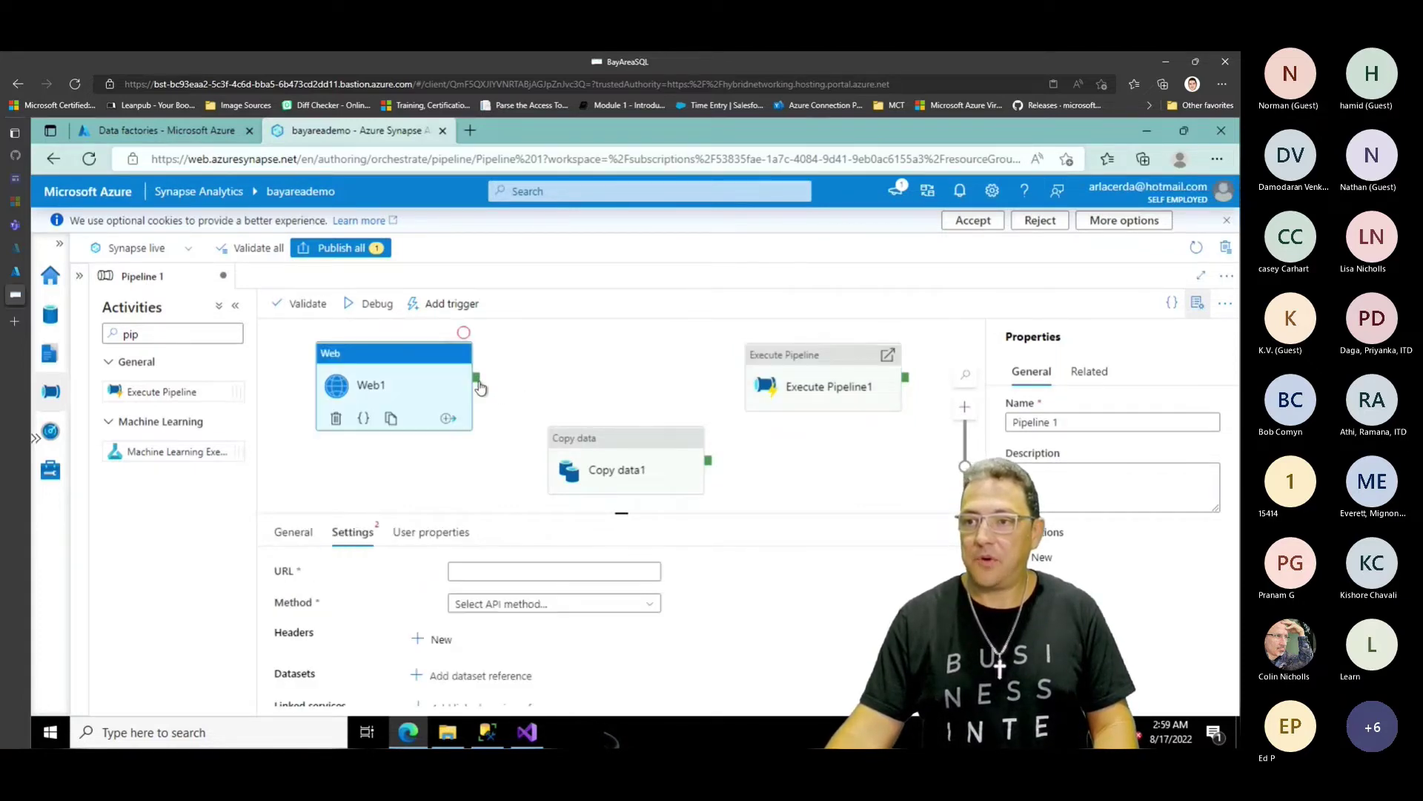
left_click_drag(480, 384, 564, 444)
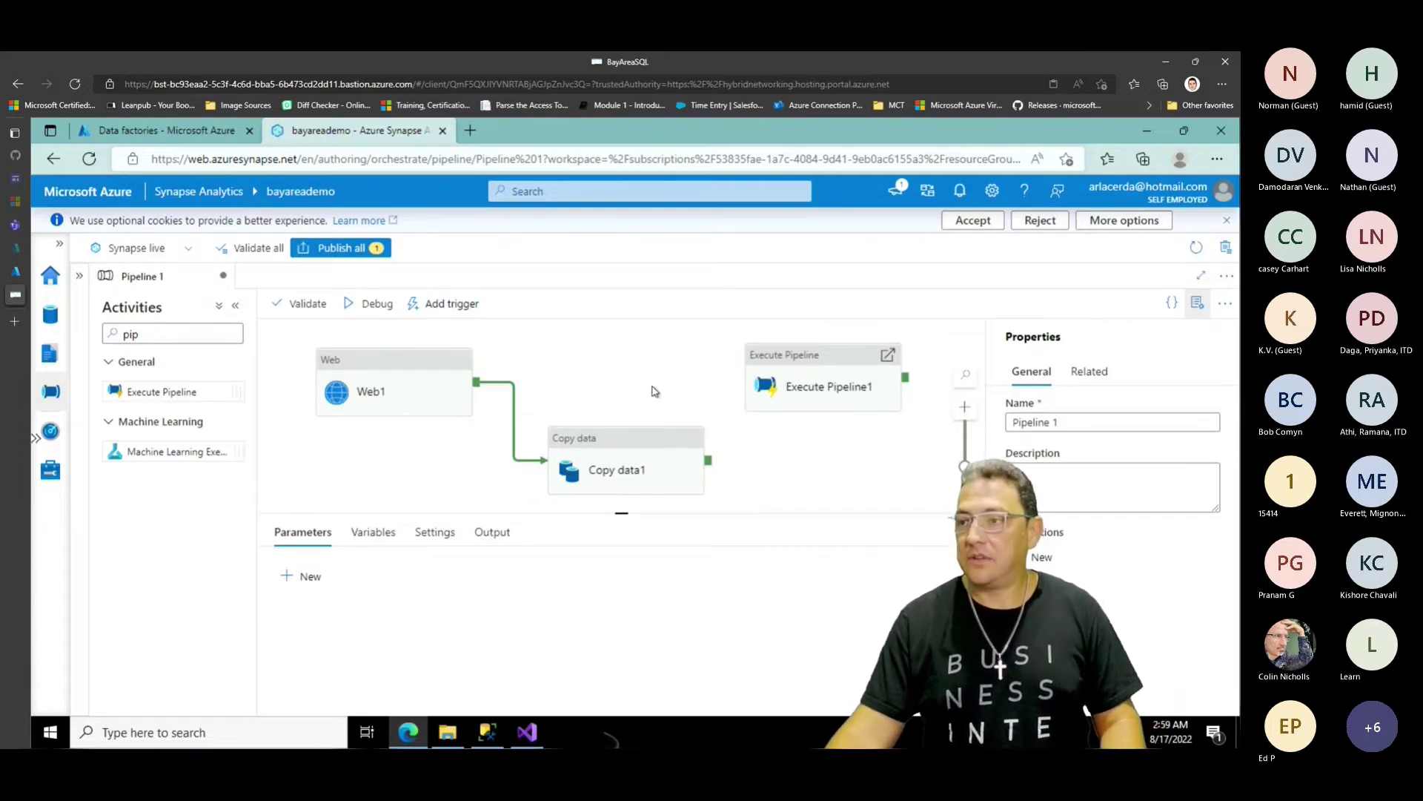
Add a Failure output to Web1, link it to Execute Pipeline1, and move Copy data1 up-right
left_click(428, 362)
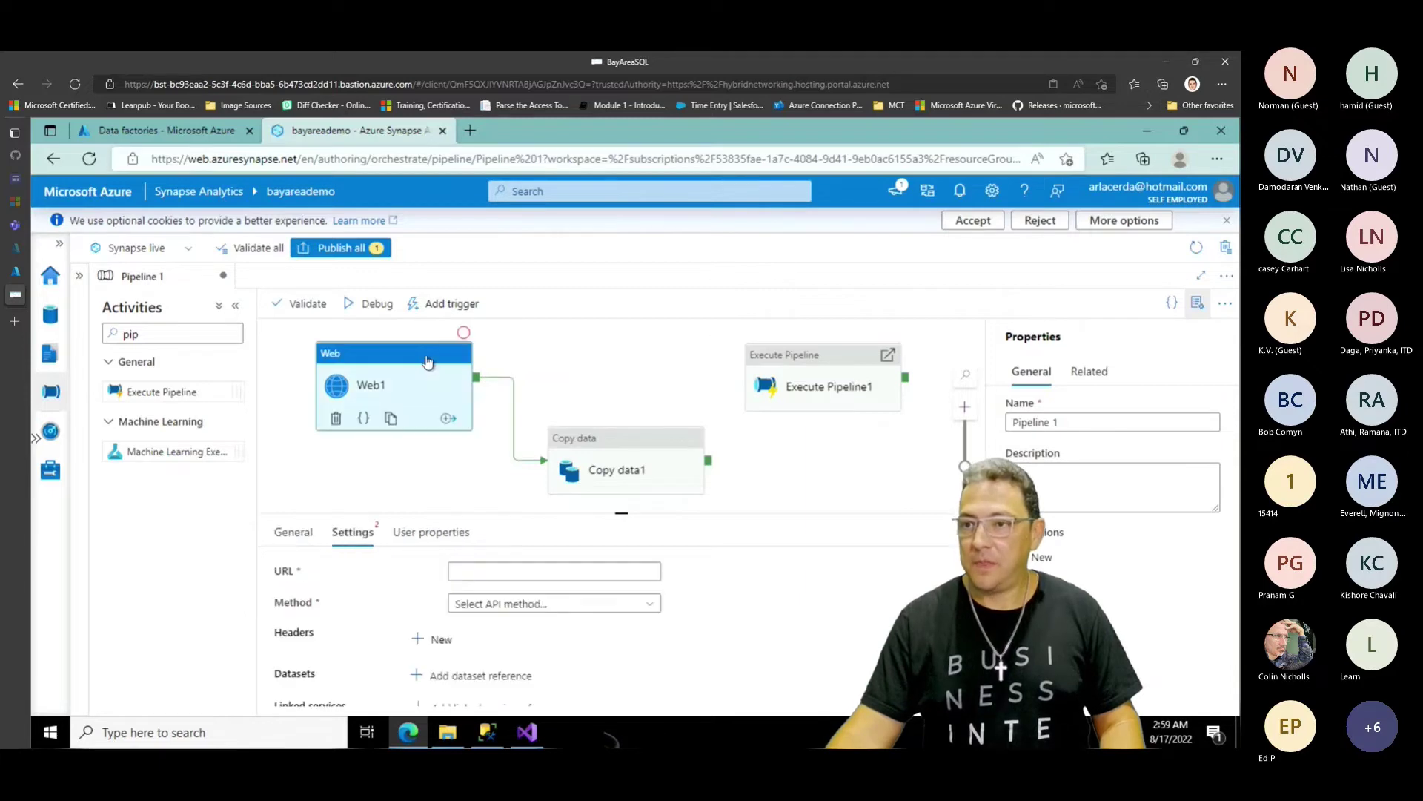
left_click(447, 420)
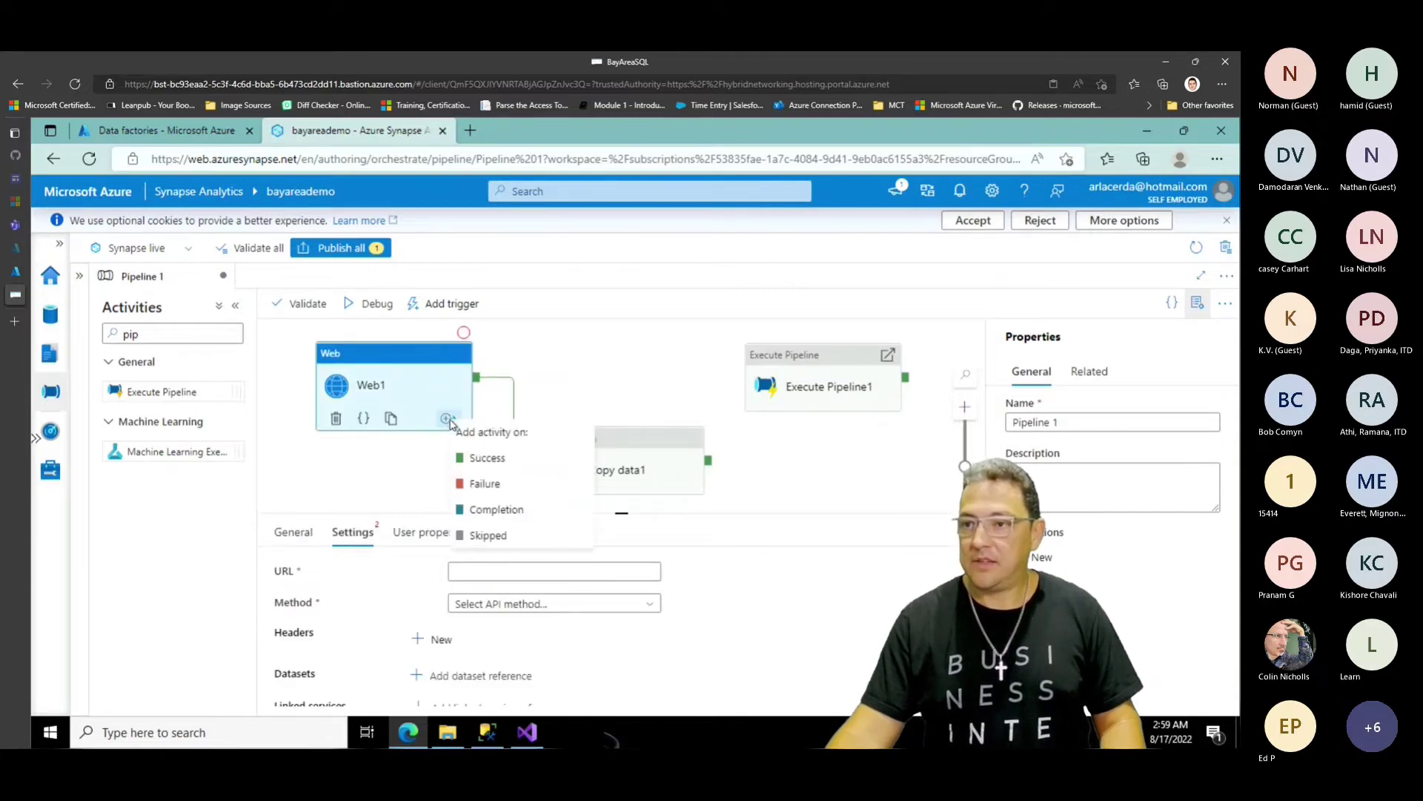
left_click(485, 486)
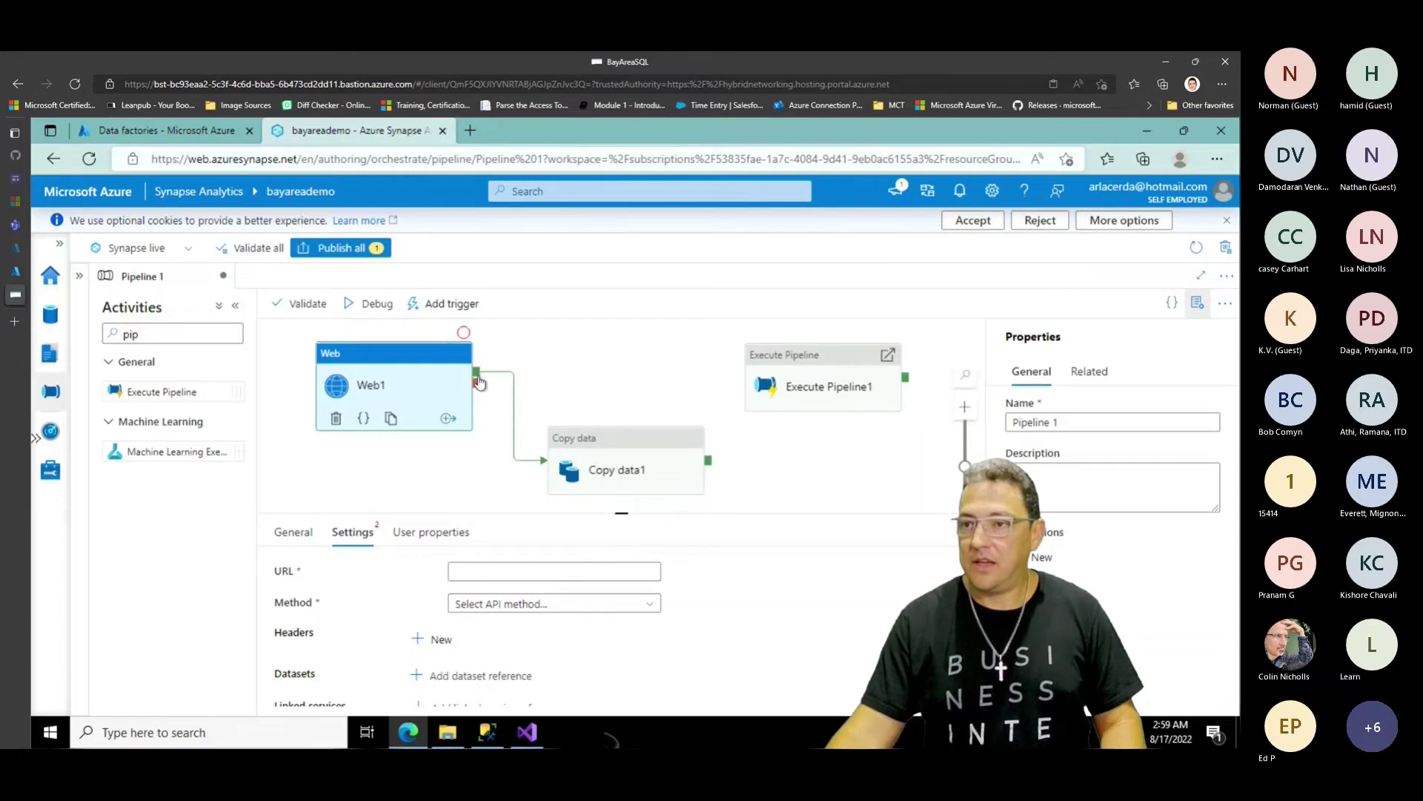
left_click_drag(478, 382, 842, 405)
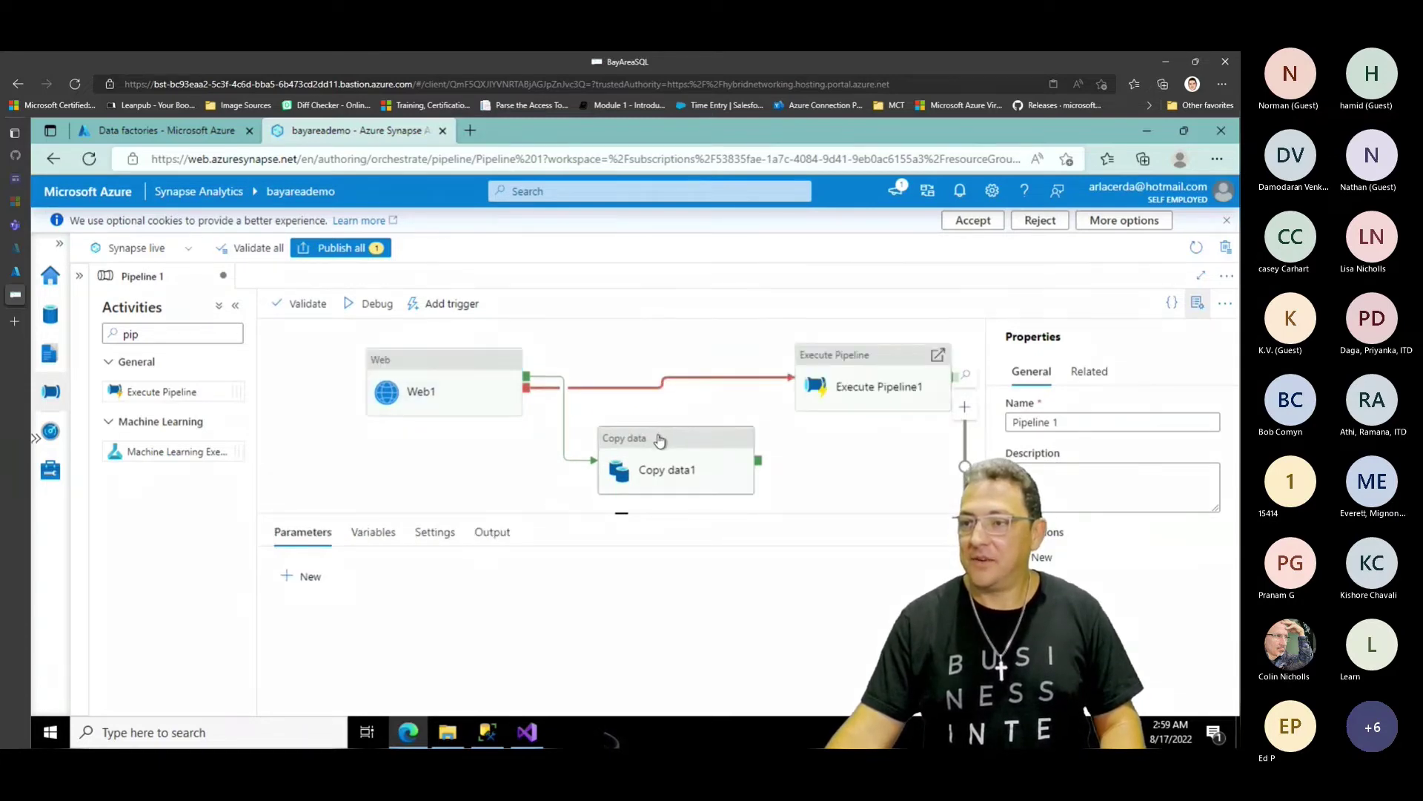
left_click_drag(662, 434, 800, 403)
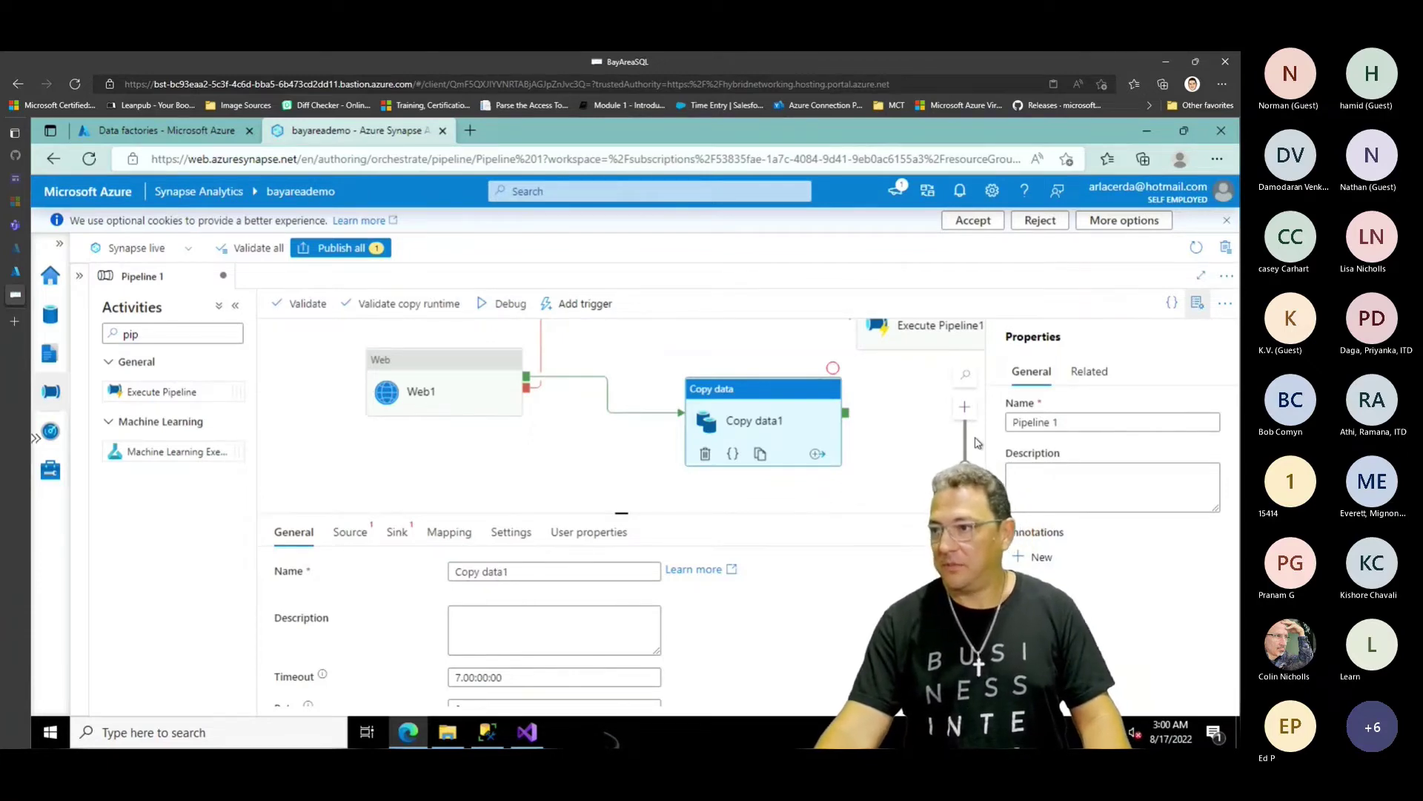
Zoom out, move Execute Pipeline1 below Web1, and clear 'pip' from the Activities search
scroll(621, 415, "down", 3)
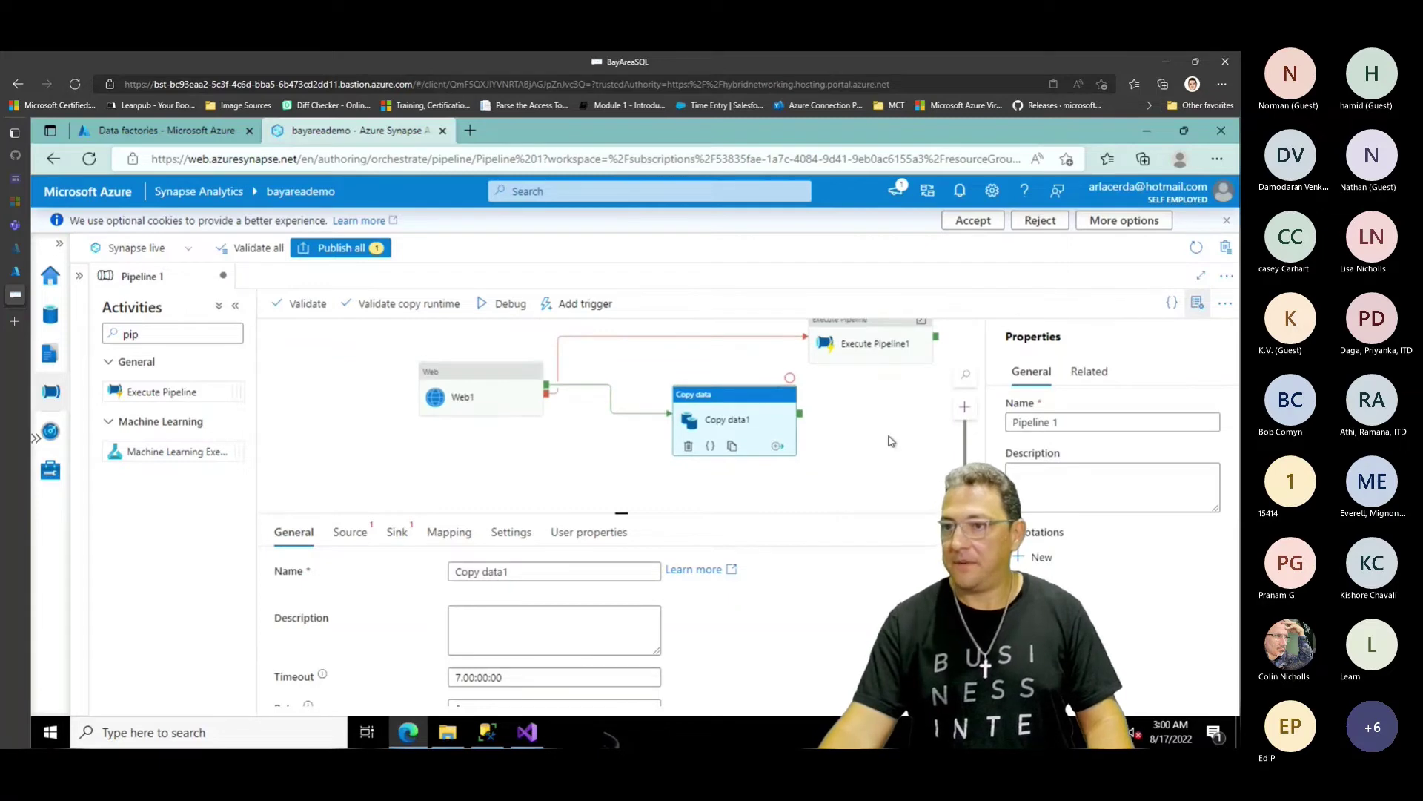
left_click_drag(902, 326, 611, 483)
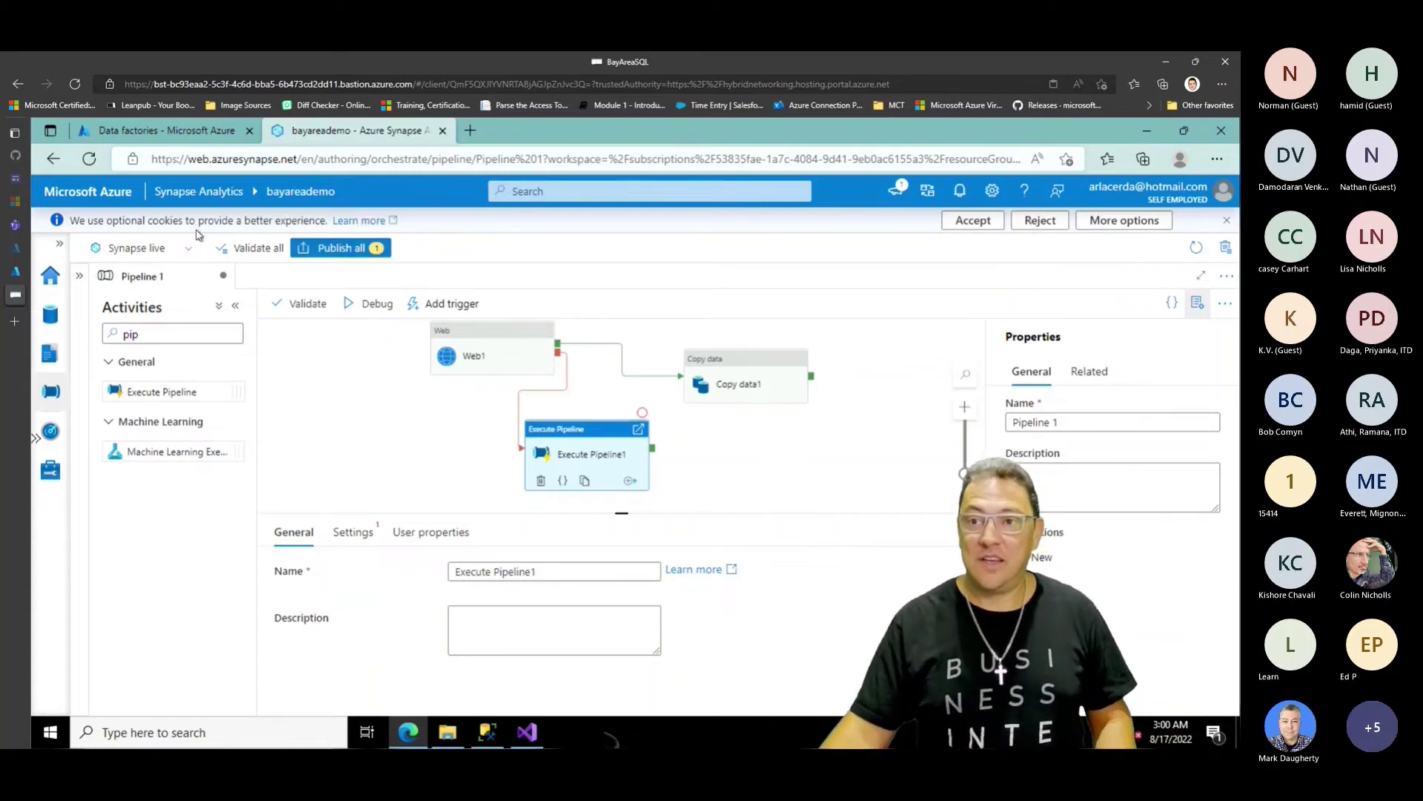
left_click(182, 335)
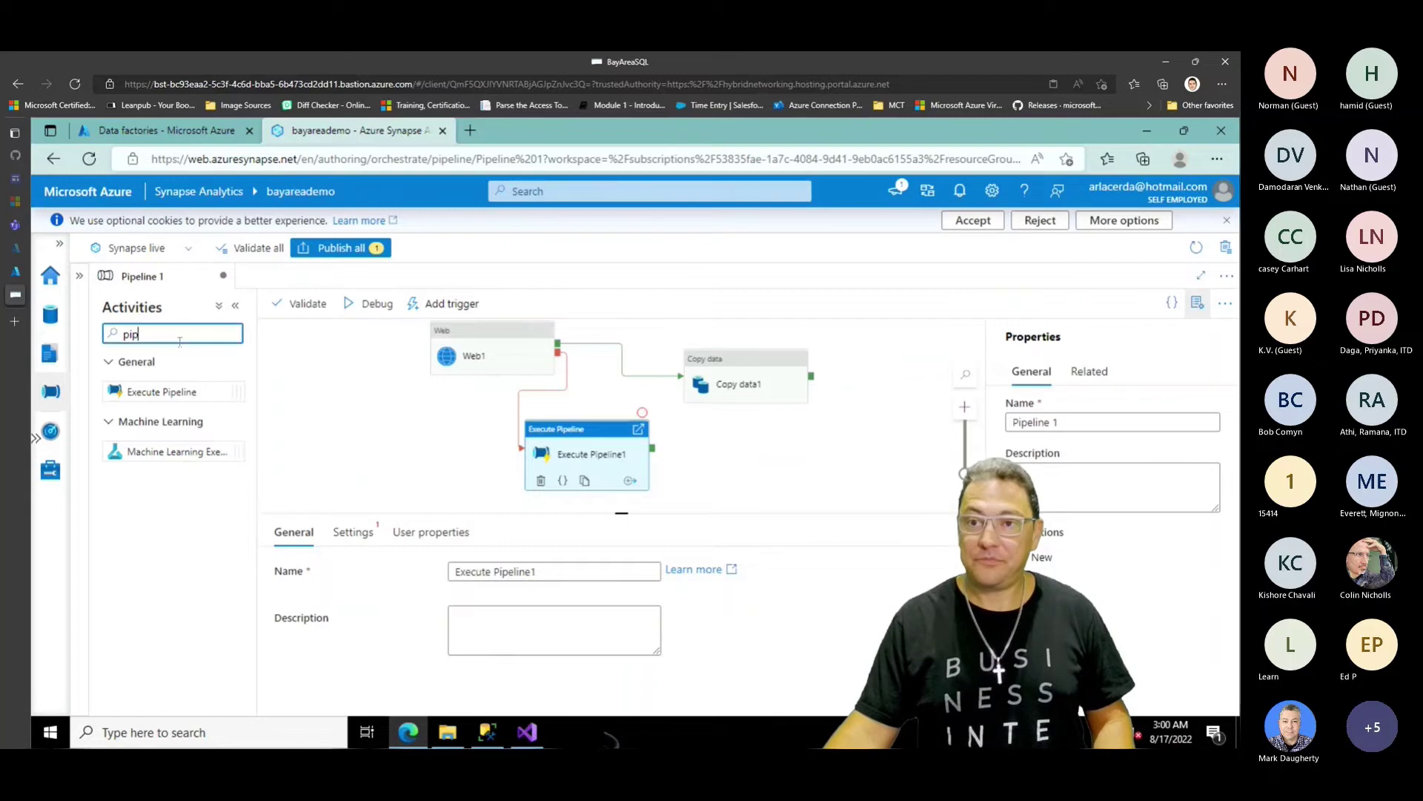
key("BackSpace")
key("BackSpace")
key("BackSpace")
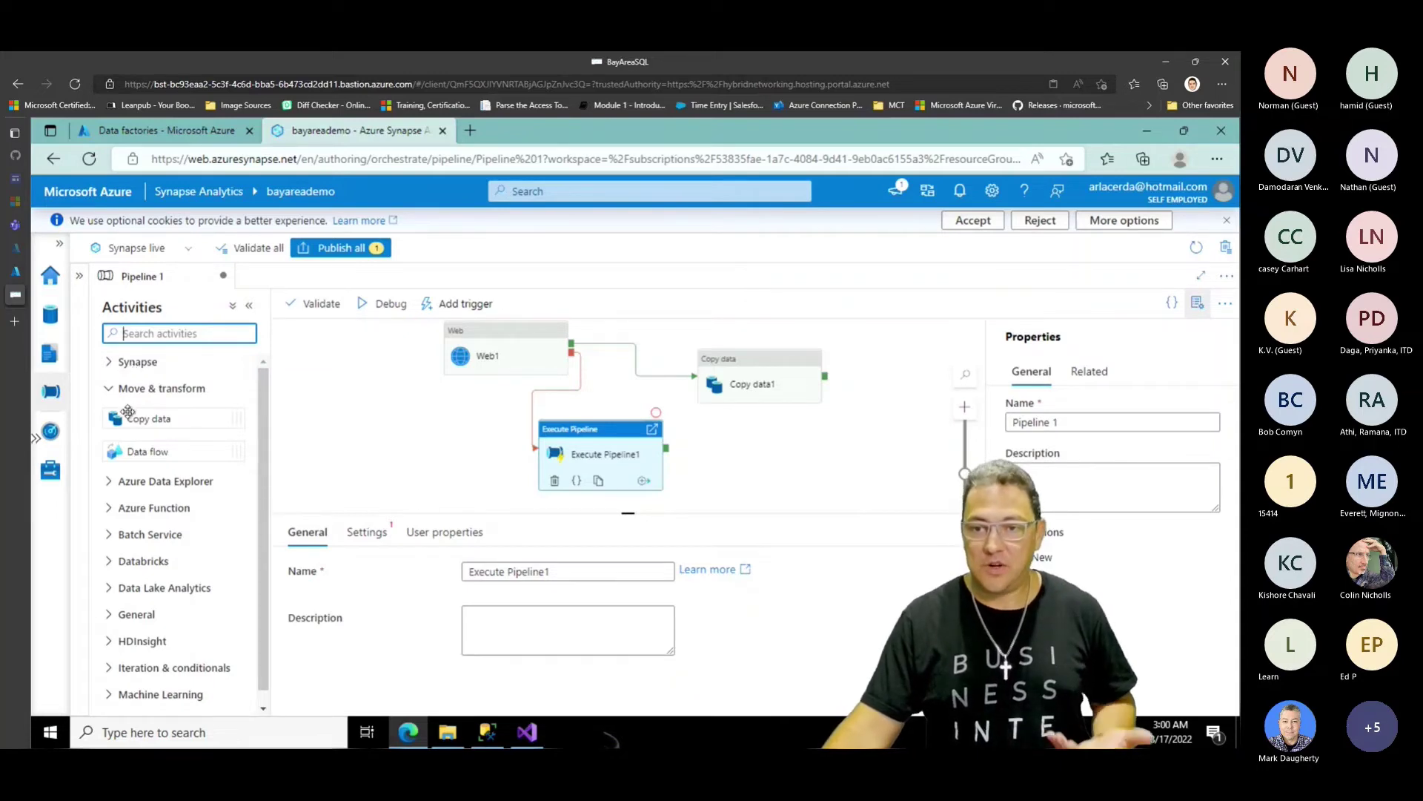
Browse the Azure Function, Move & transform and HDInsight activity groups, leaving all collapsed
left_click(110, 508)
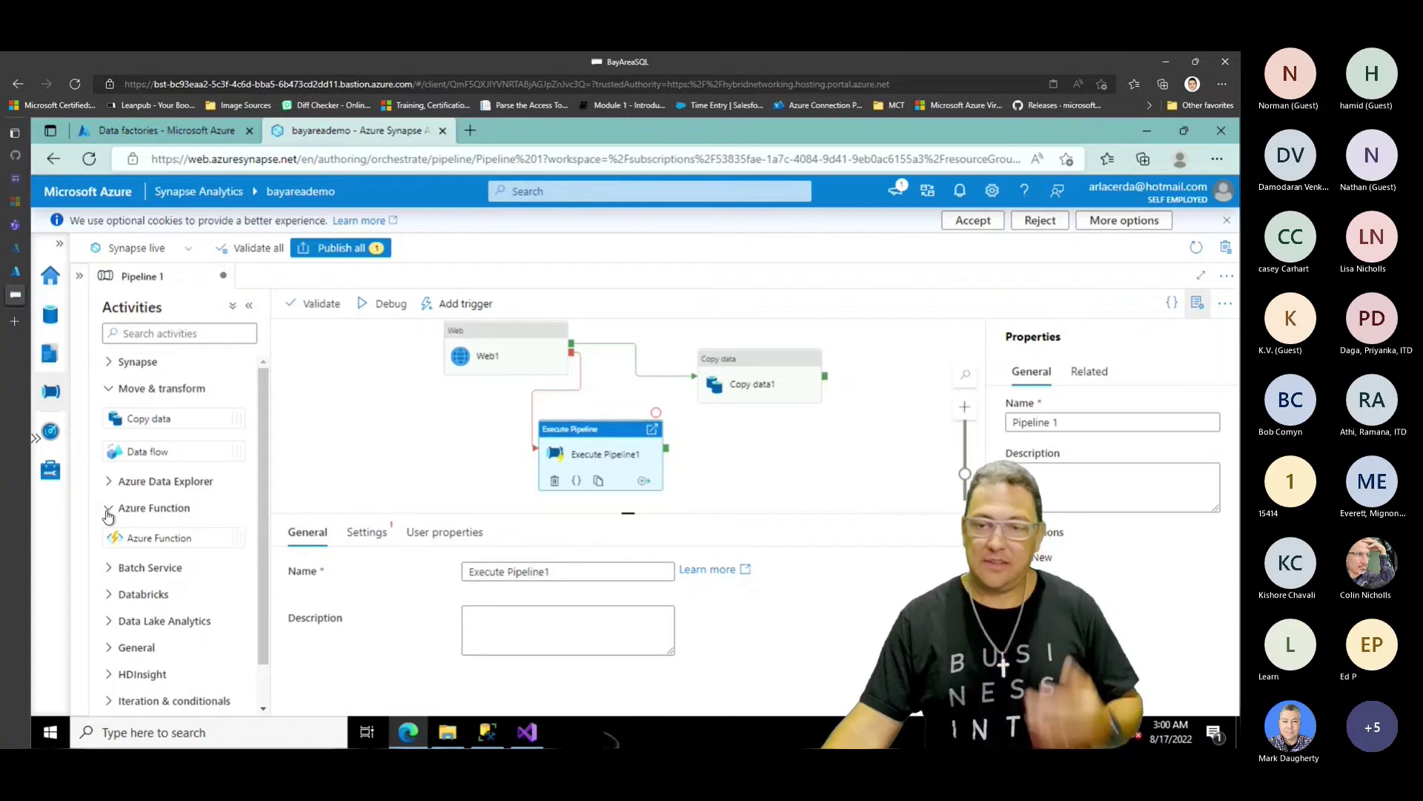
left_click(108, 511)
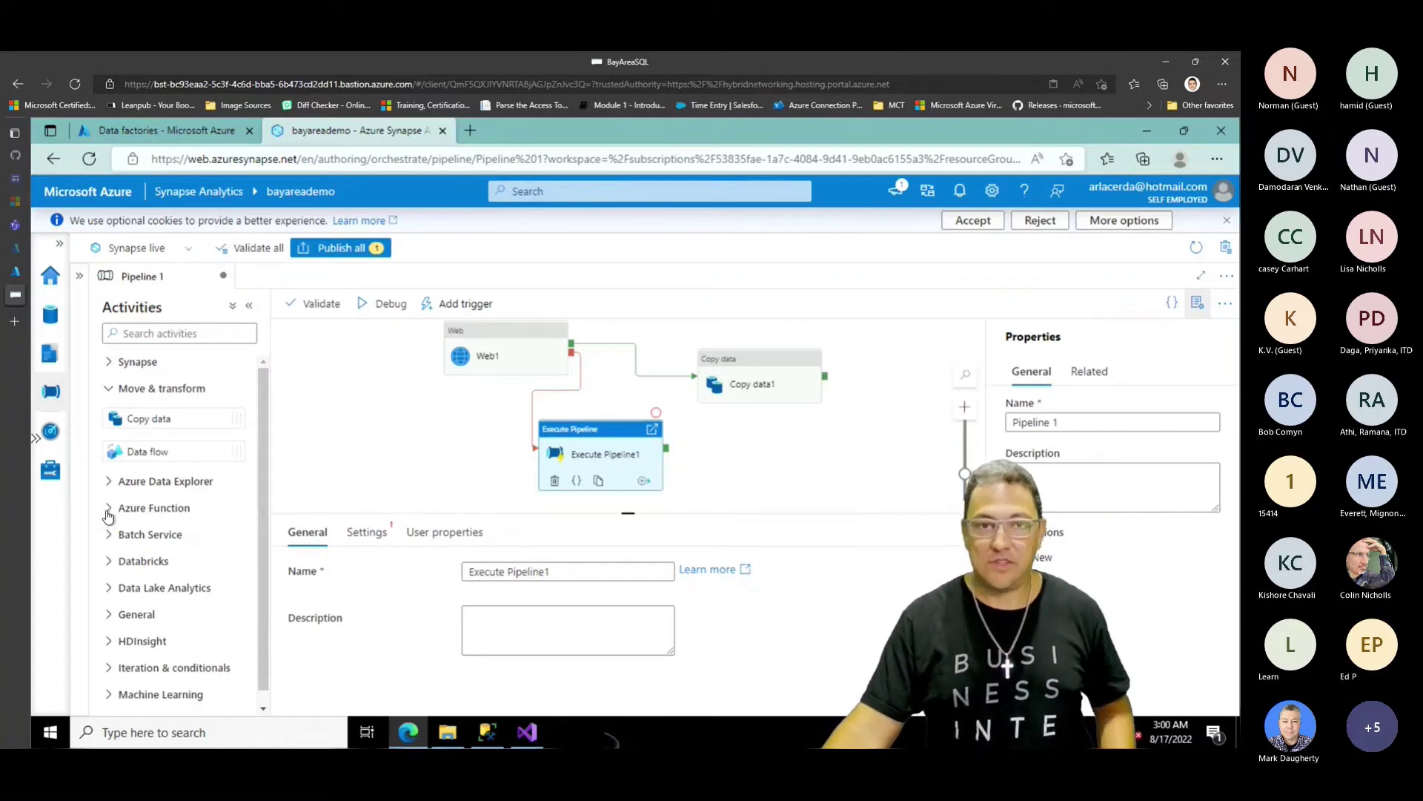
left_click(112, 387)
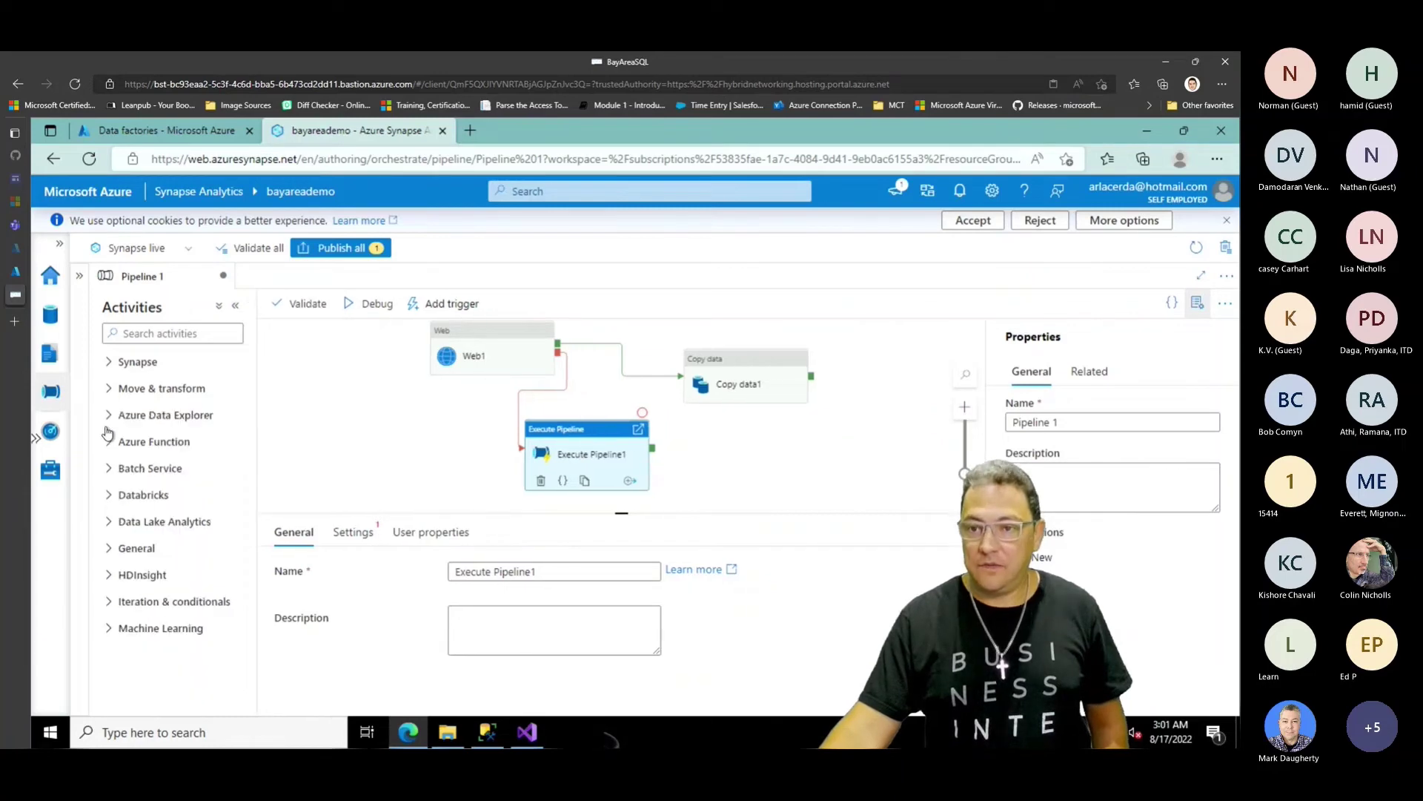
left_click(109, 576)
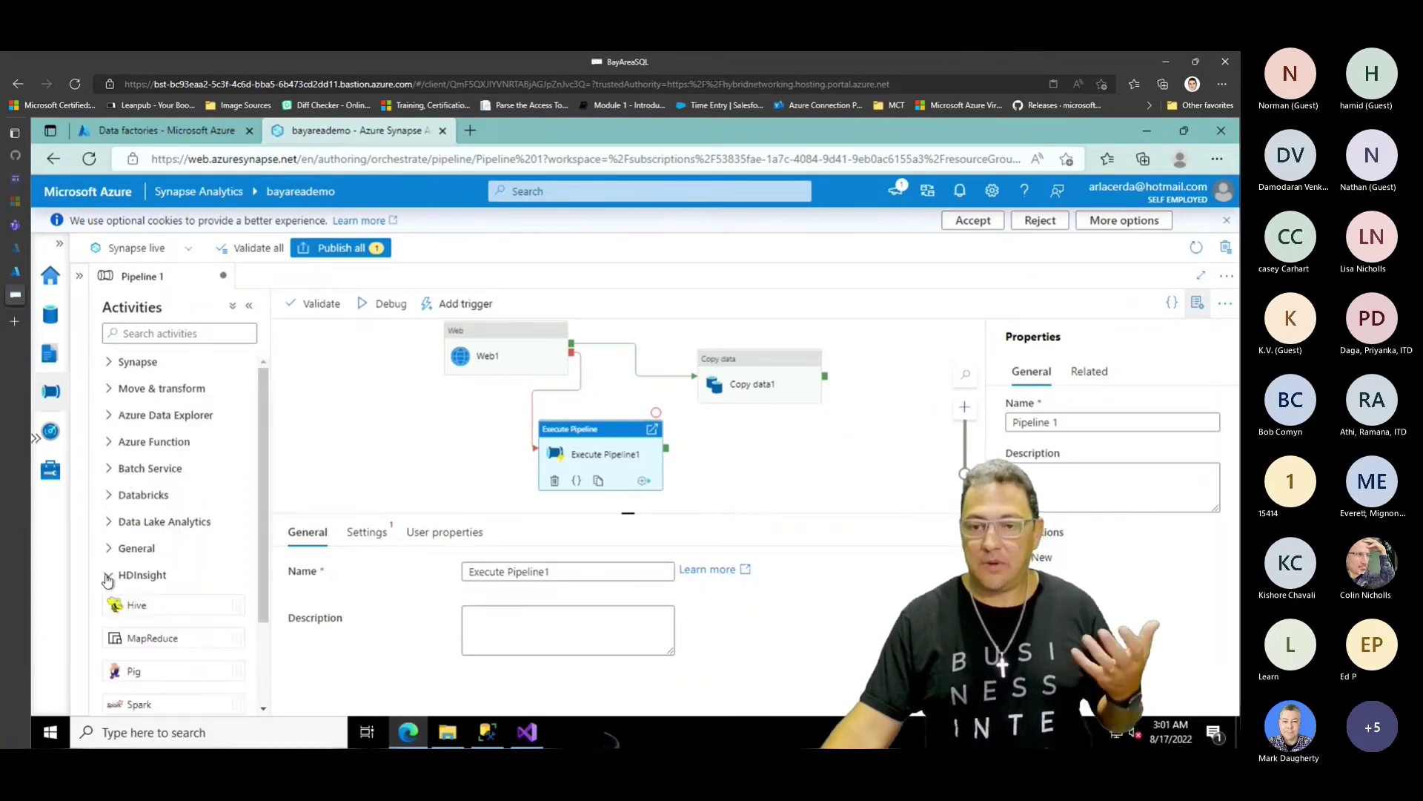
scroll(108, 580, "down", 1)
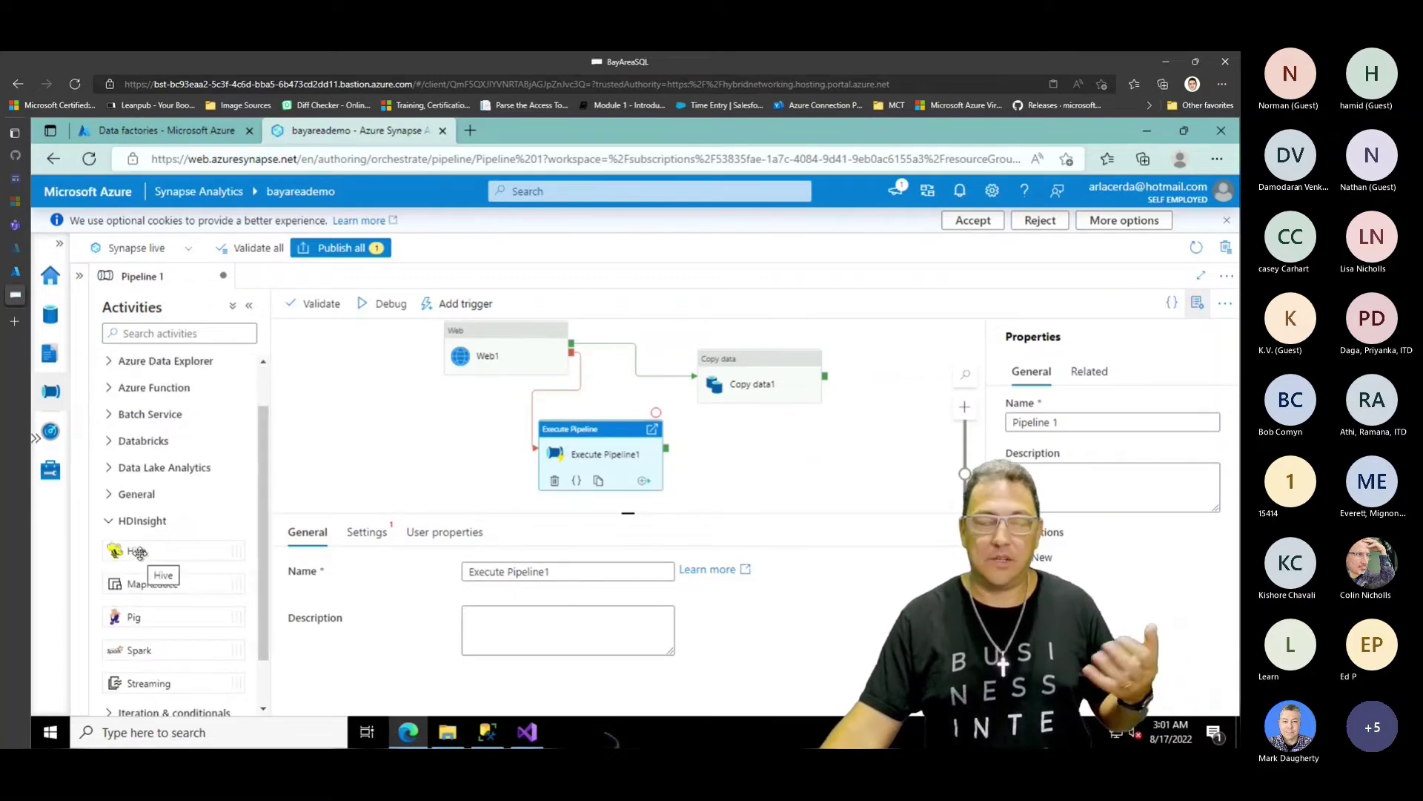
left_click(109, 522)
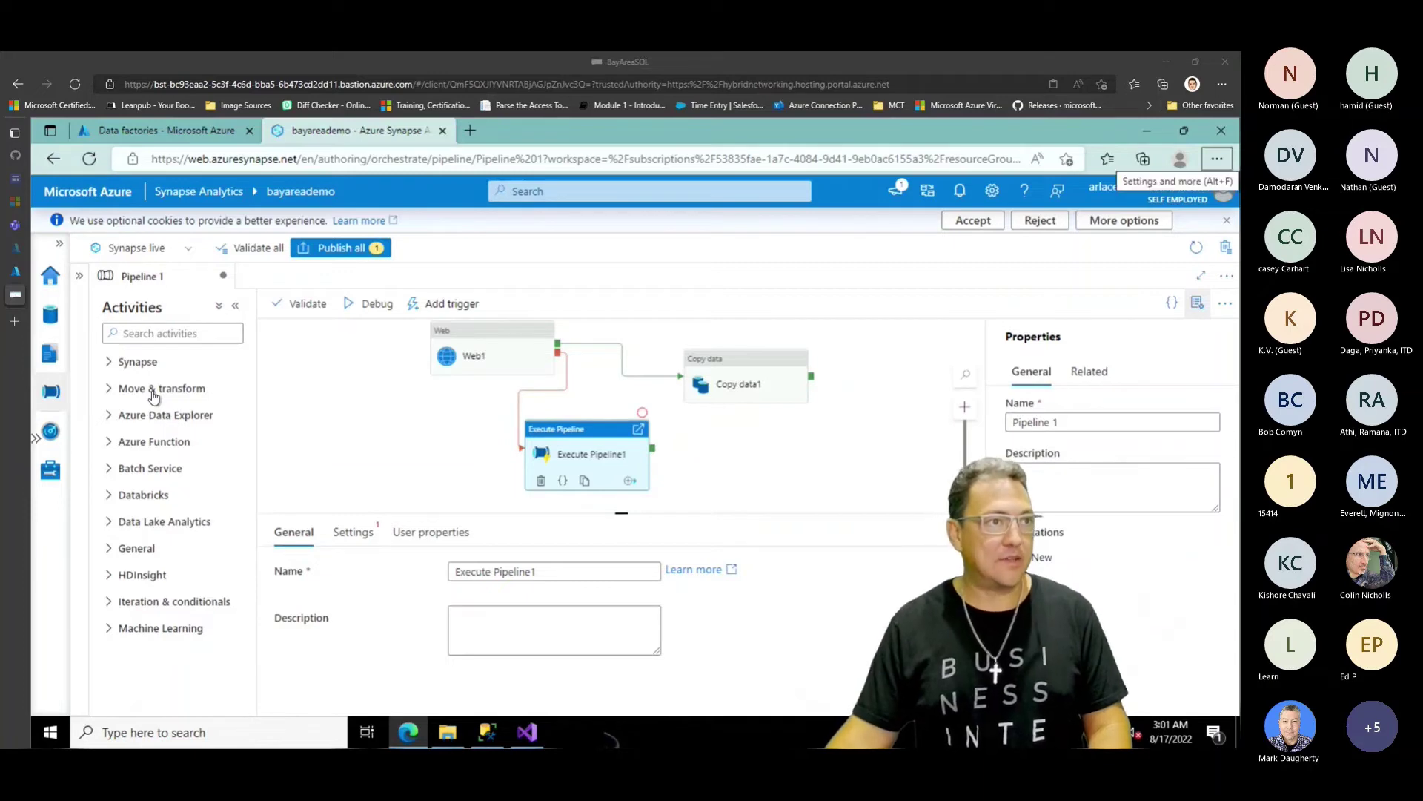
key("alt+Tab")
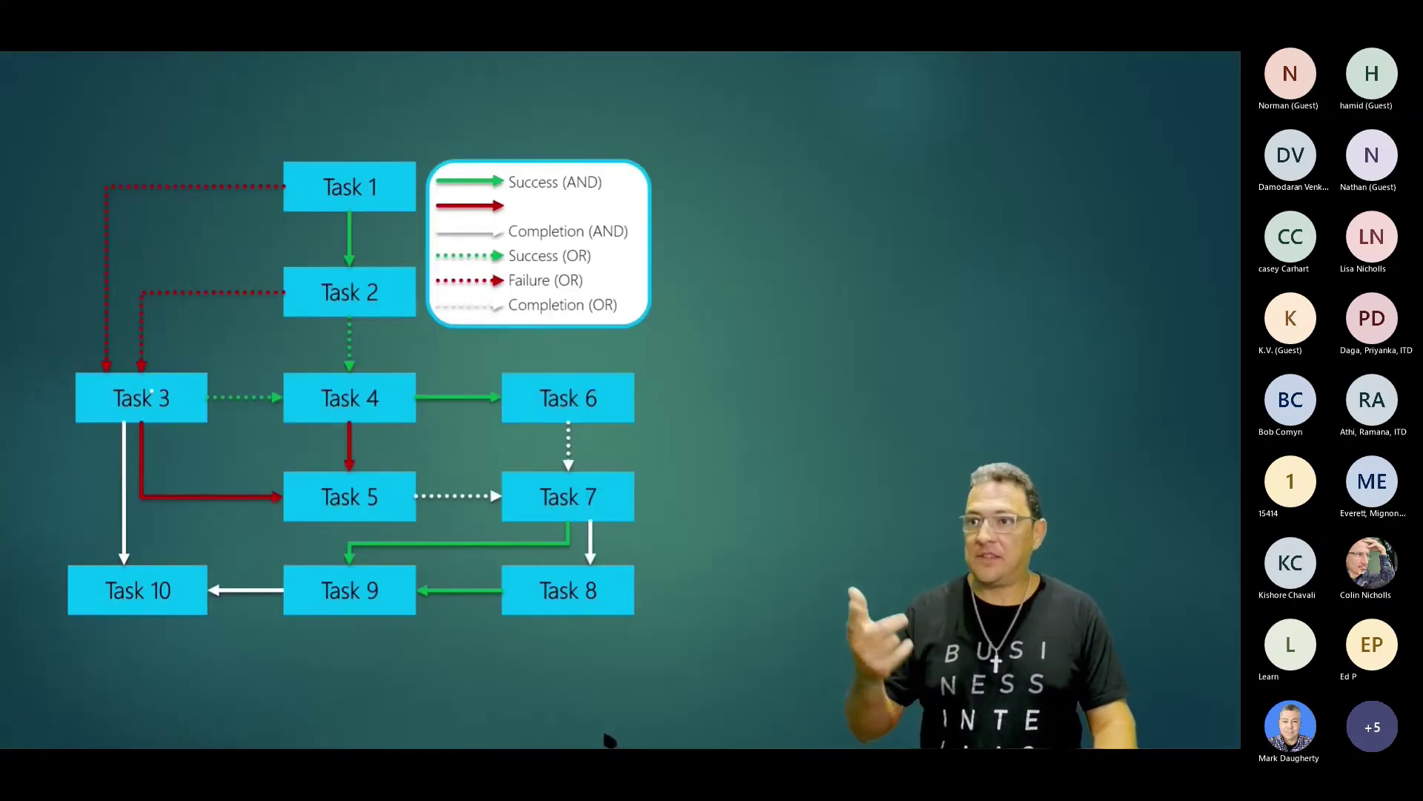
Step forward to the within/across package slide and back to the task-dependency diagram
key("Right")
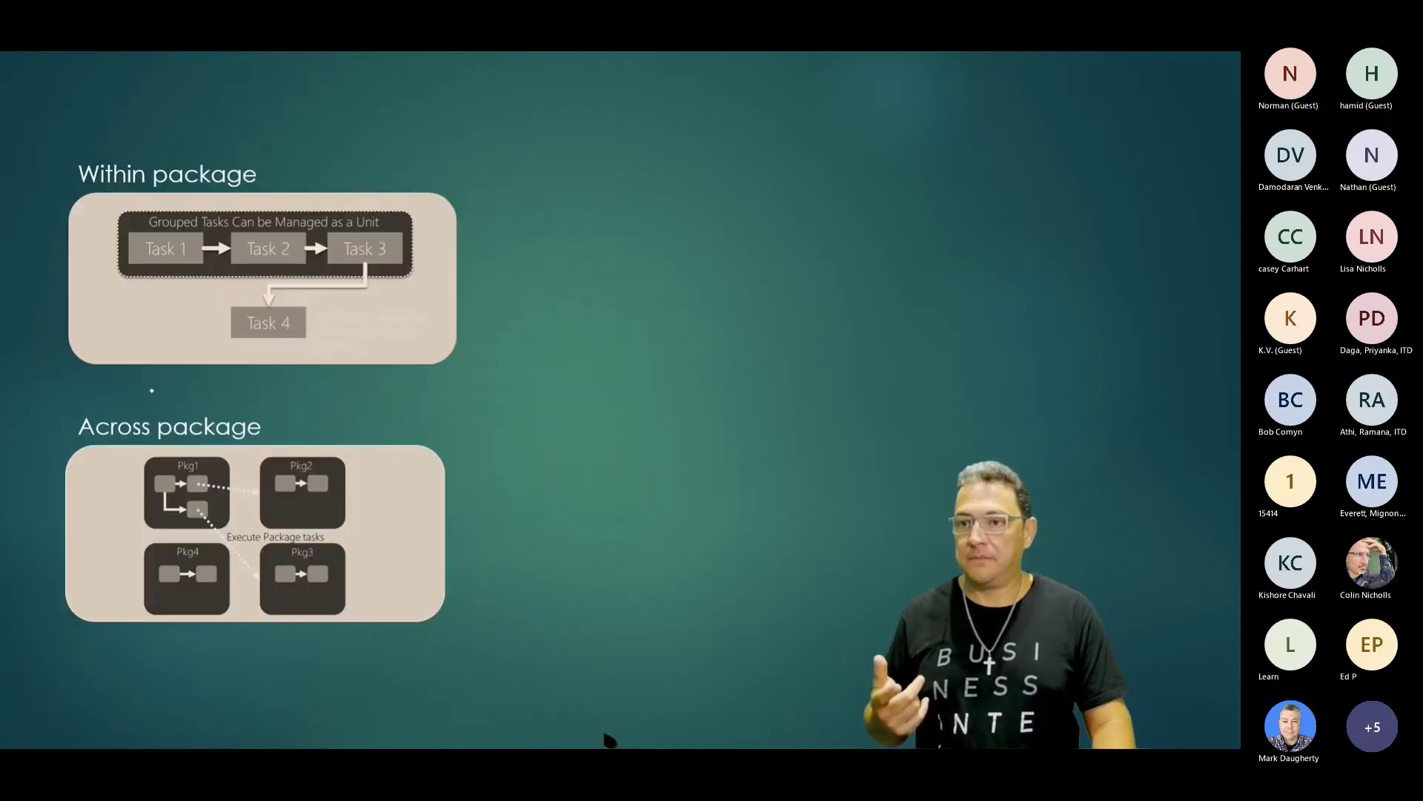
key("Left")
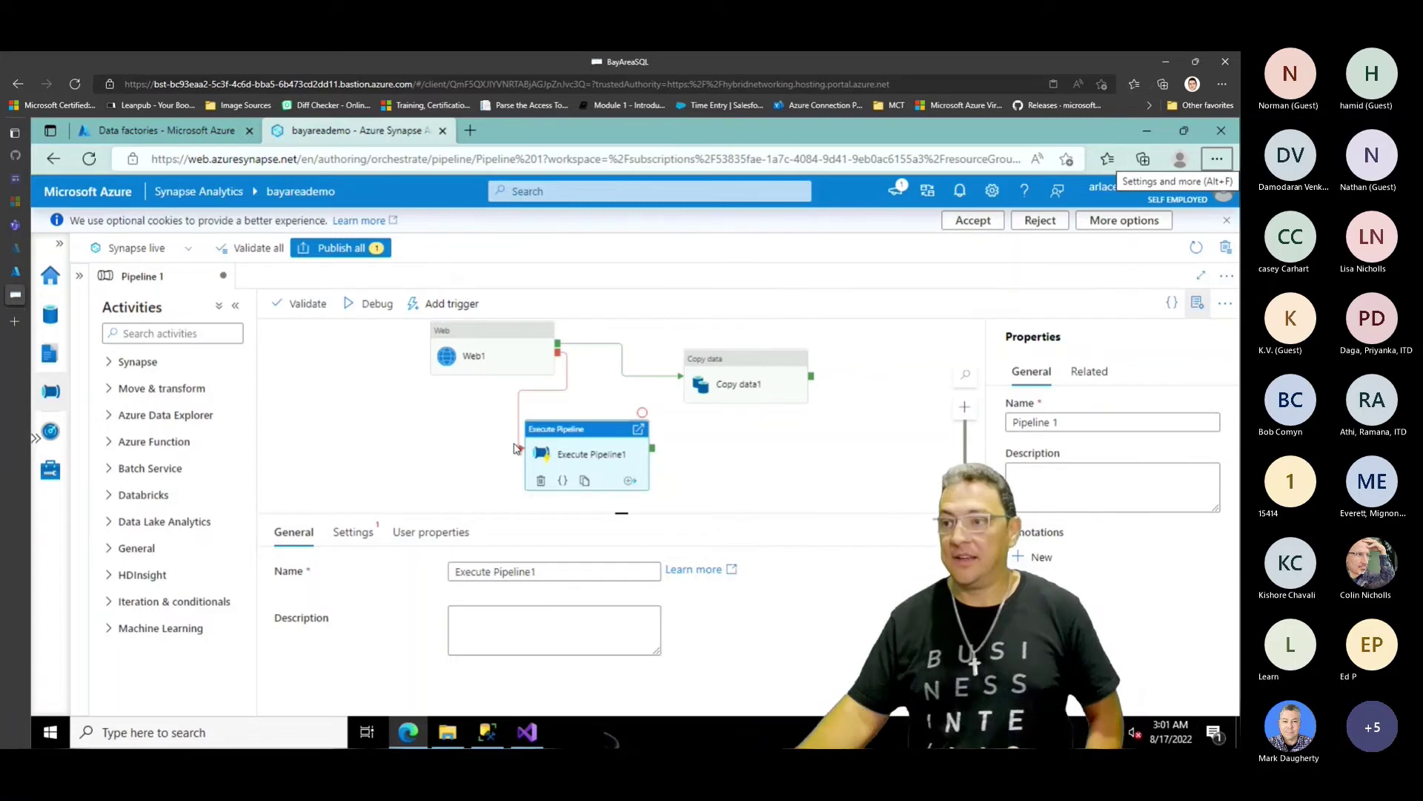
Select the Copy data1 activity in the finished pipeline
left_click(741, 380)
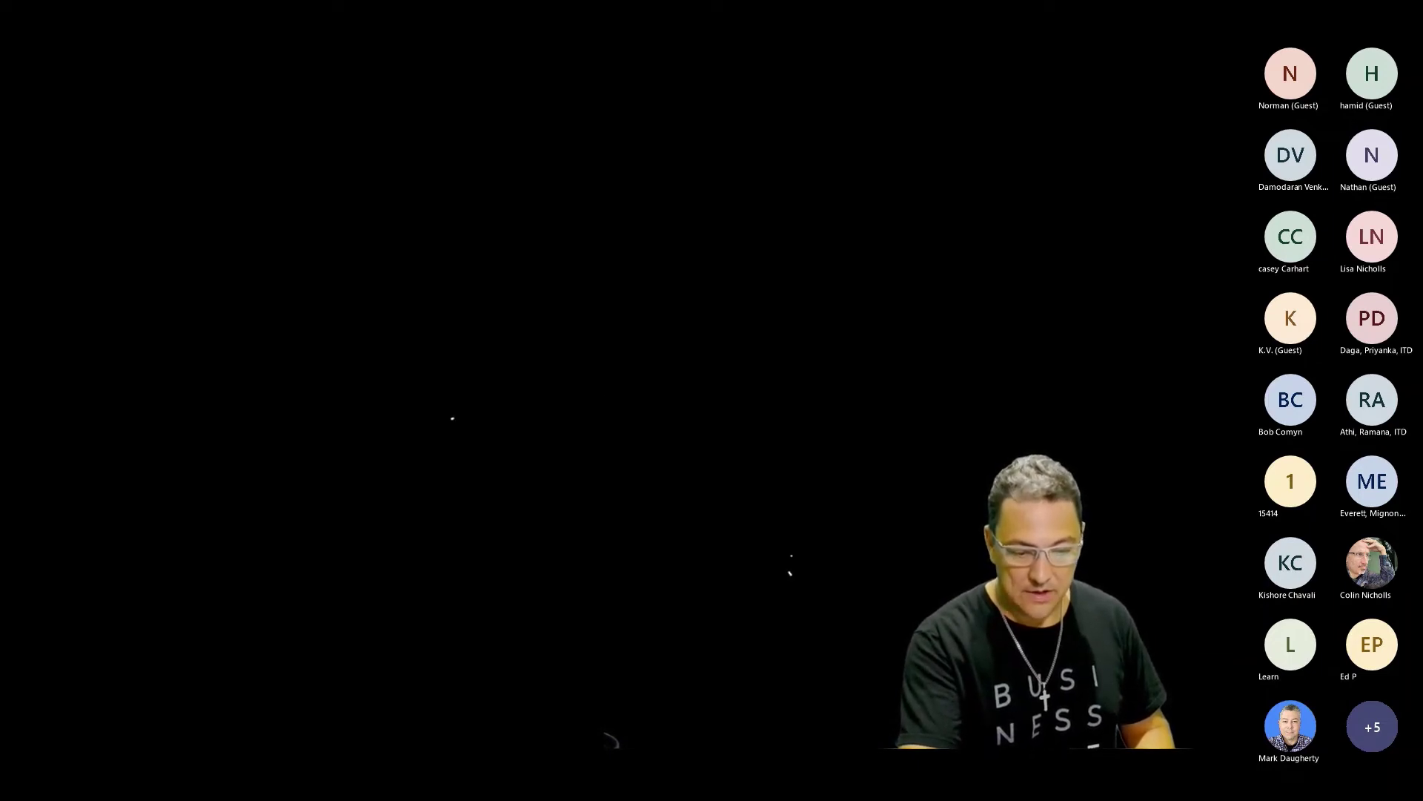
Write SSIS, draw a database cylinder below-left, and write CSV inside a box above-right
mouse_move(452, 418)
left_mouse_down()
mouse_move(432, 448)
mouse_move(514, 447)
left_mouse_up()
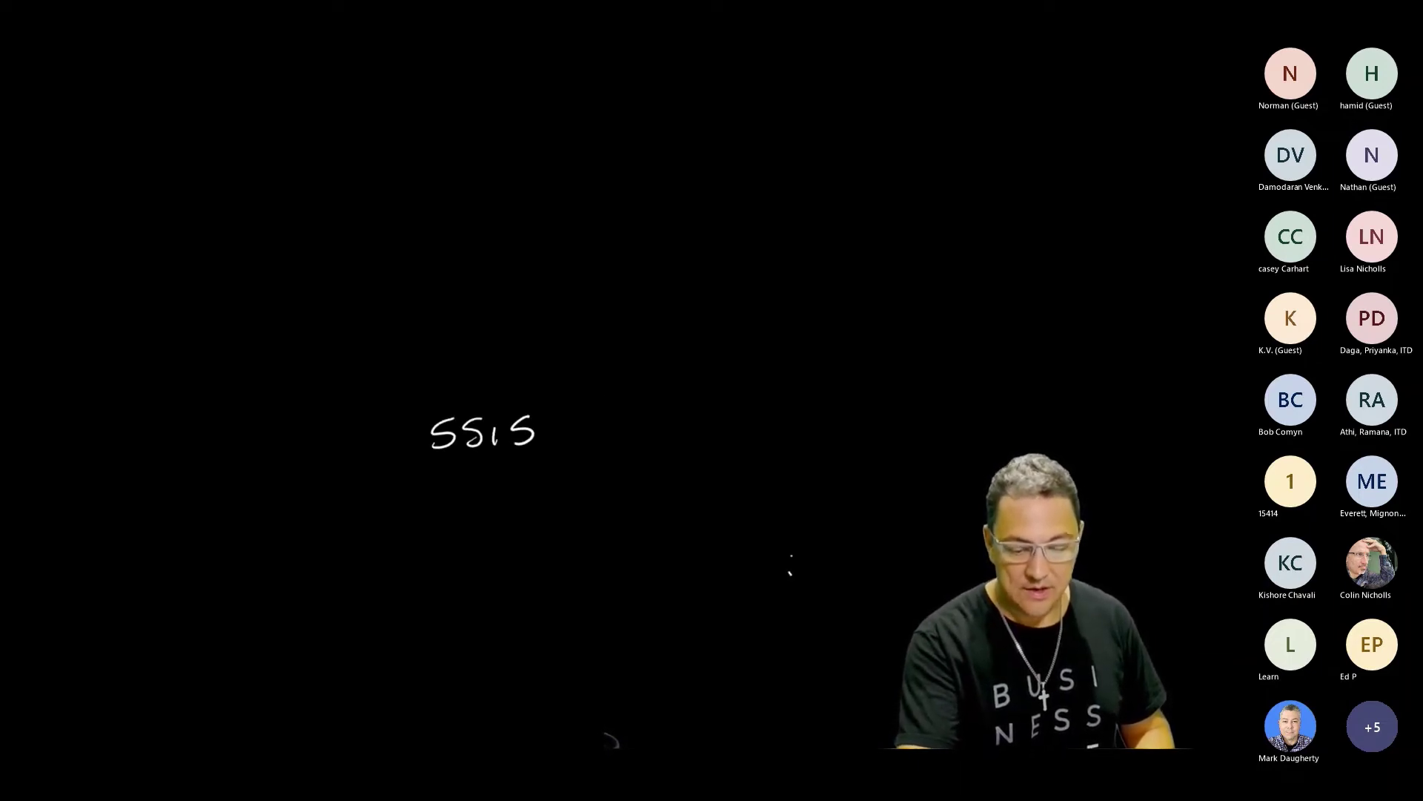
mouse_move(233, 556)
left_mouse_down()
mouse_move(307, 549)
mouse_move(221, 614)
mouse_move(329, 537)
left_mouse_up()
mouse_move(803, 210)
left_mouse_down()
mouse_move(778, 224)
mouse_move(802, 237)
left_mouse_up()
mouse_move(832, 210)
left_mouse_down()
mouse_move(813, 237)
mouse_move(860, 200)
left_mouse_up()
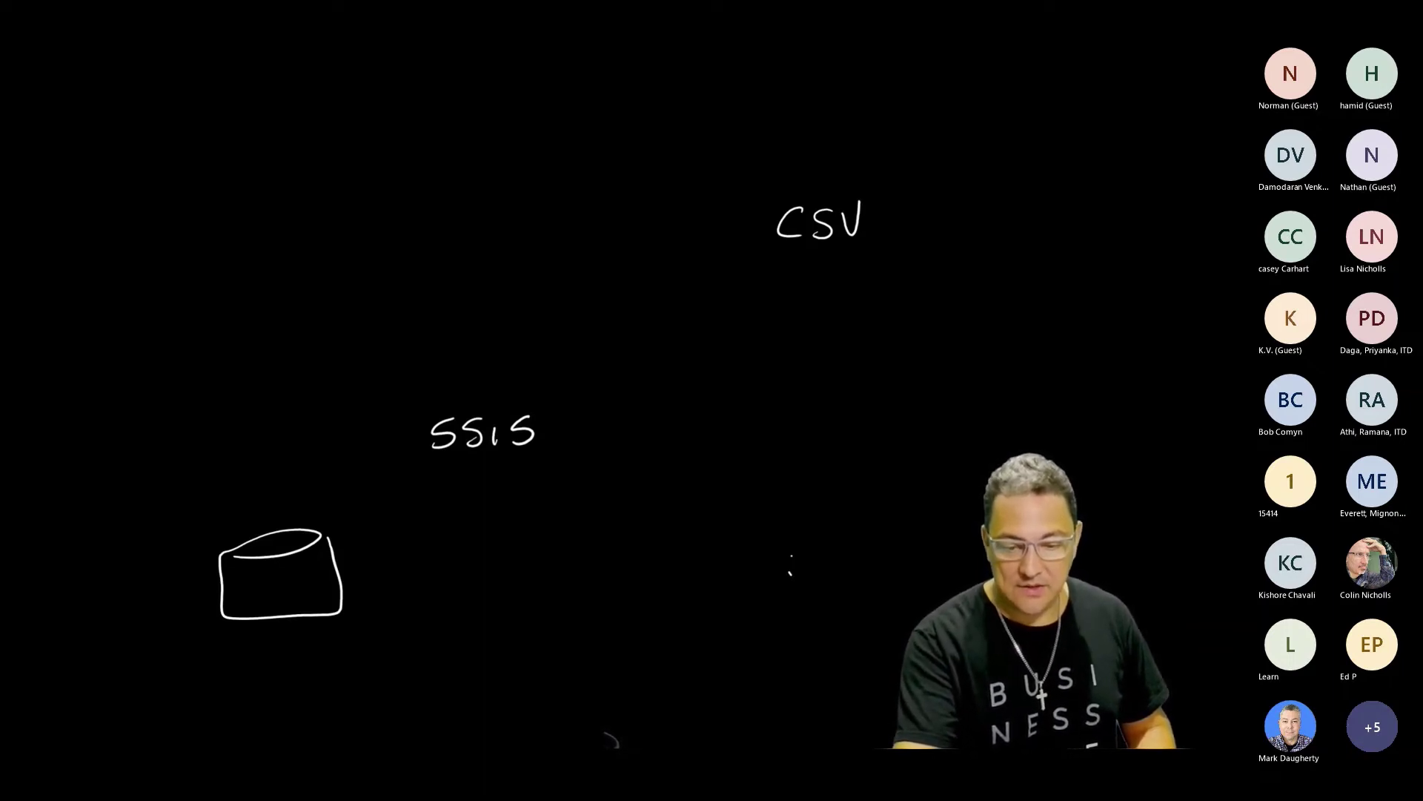
left_click_drag(754, 202, 745, 347)
mouse_move(759, 178)
left_mouse_down()
mouse_move(783, 175)
mouse_move(926, 296)
mouse_move(738, 354)
left_mouse_up()
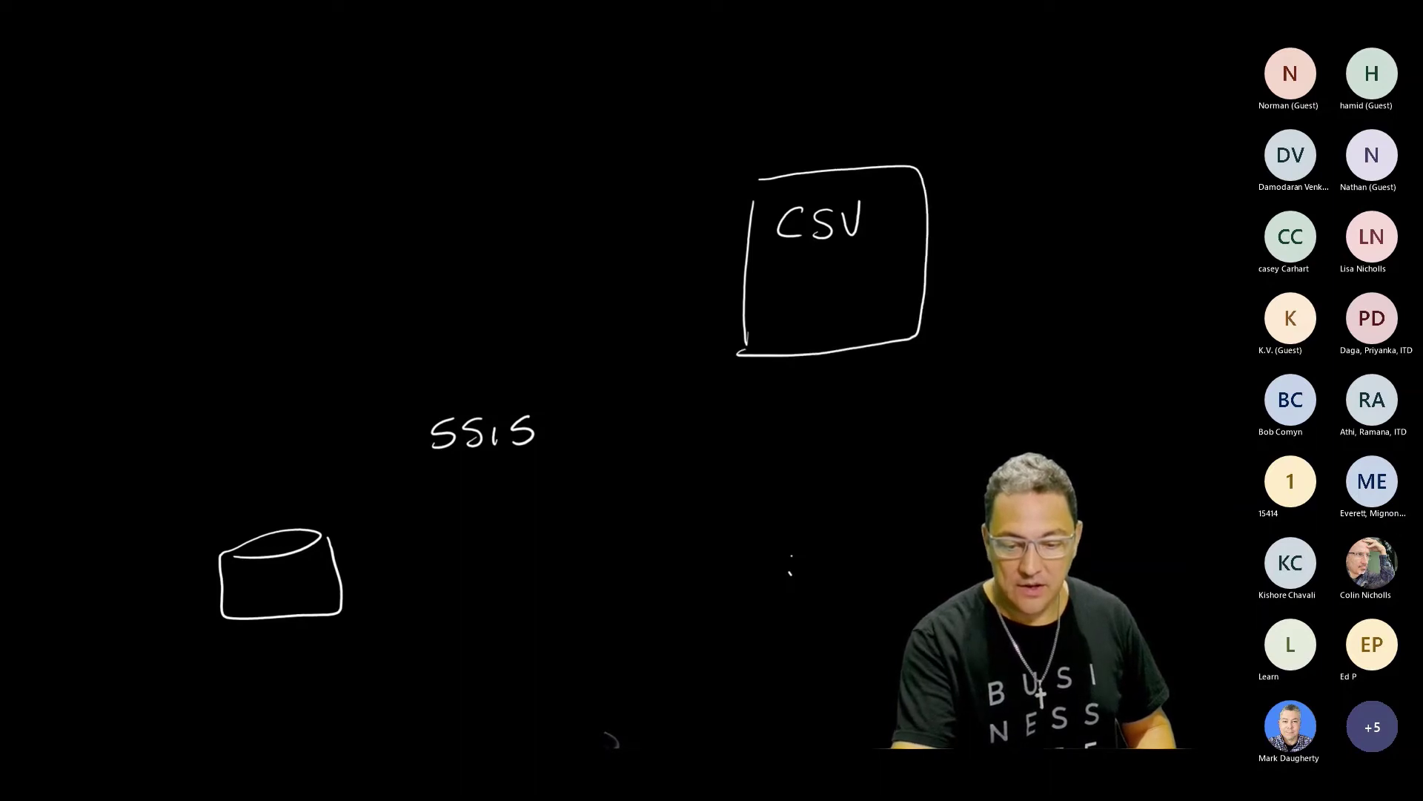
Label the CSV box FILE SERVER underneath
left_click_drag(823, 374, 825, 404)
left_click_drag(810, 377, 841, 380)
mouse_move(845, 382)
left_mouse_down()
mouse_move(867, 398)
mouse_move(889, 370)
mouse_move(916, 372)
mouse_move(909, 390)
left_mouse_up()
mouse_move(942, 370)
left_mouse_down()
mouse_move(935, 386)
mouse_move(953, 361)
mouse_move(980, 385)
left_mouse_up()
mouse_move(982, 353)
left_mouse_down()
mouse_move(994, 380)
mouse_move(1007, 350)
left_mouse_up()
mouse_move(1017, 363)
left_mouse_down()
mouse_move(1005, 380)
mouse_move(1001, 362)
left_mouse_up()
left_click_drag(1024, 359, 1045, 373)
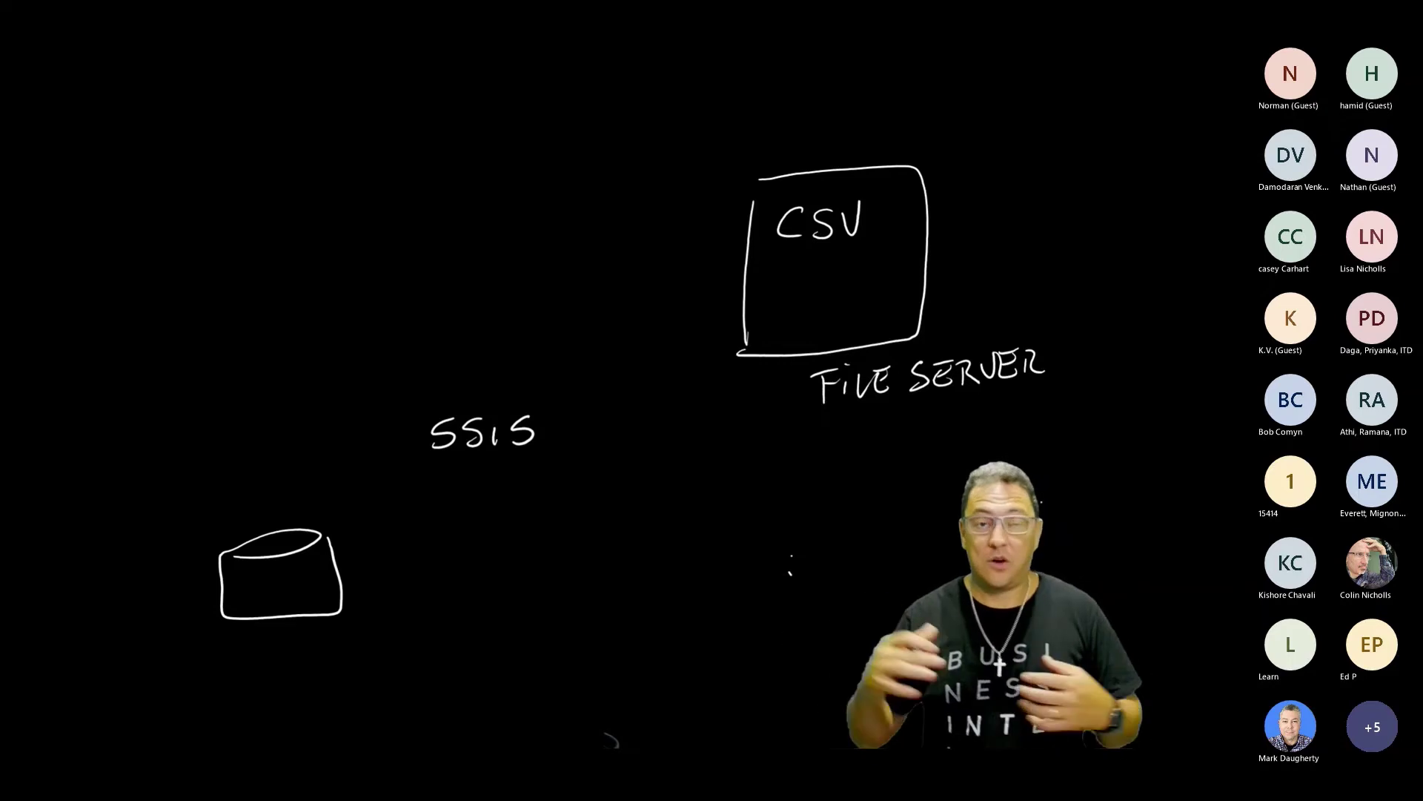
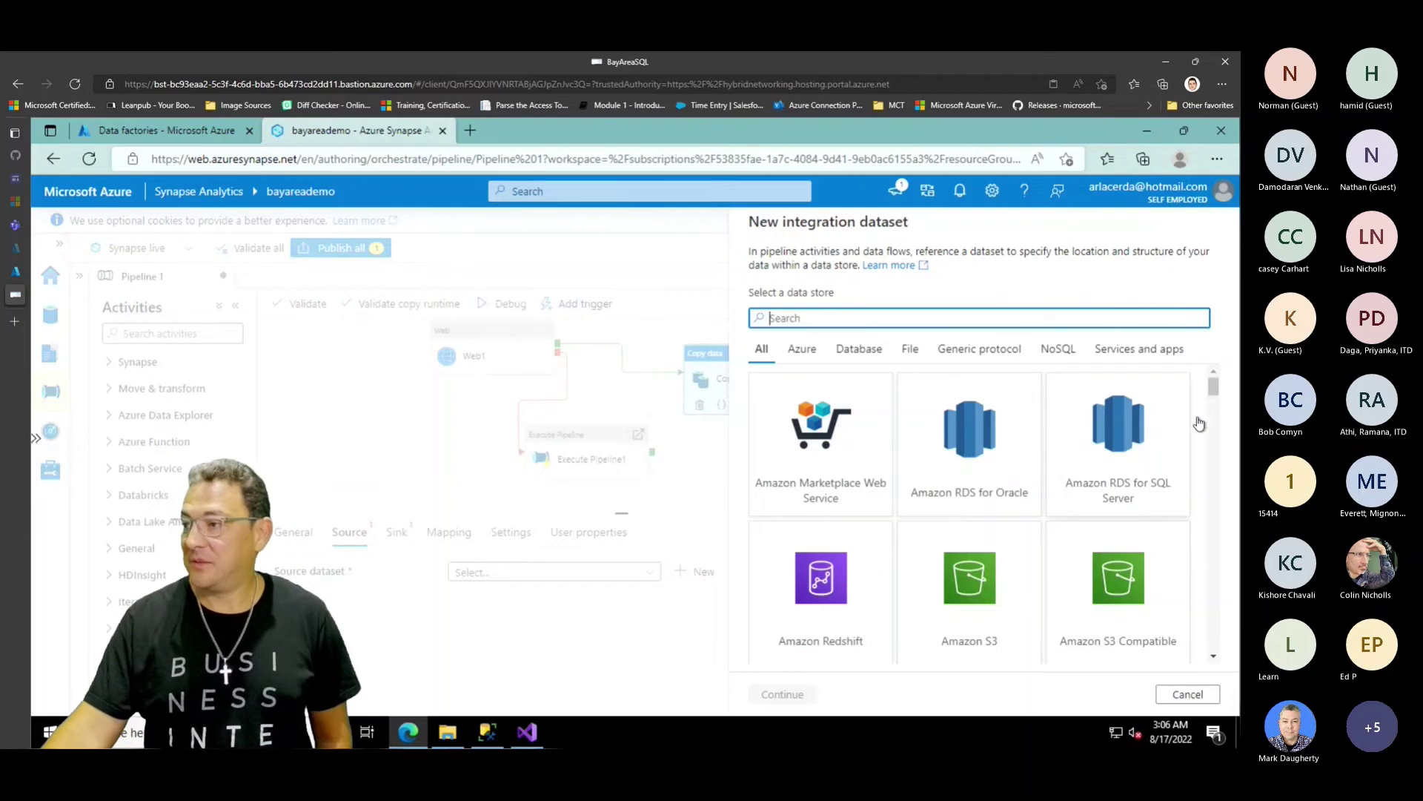
Search data stores for 'sql' and make SQL server the source for dataset SqlServerTable1
left_click(1214, 391)
left_click_drag(1214, 391, 1213, 443)
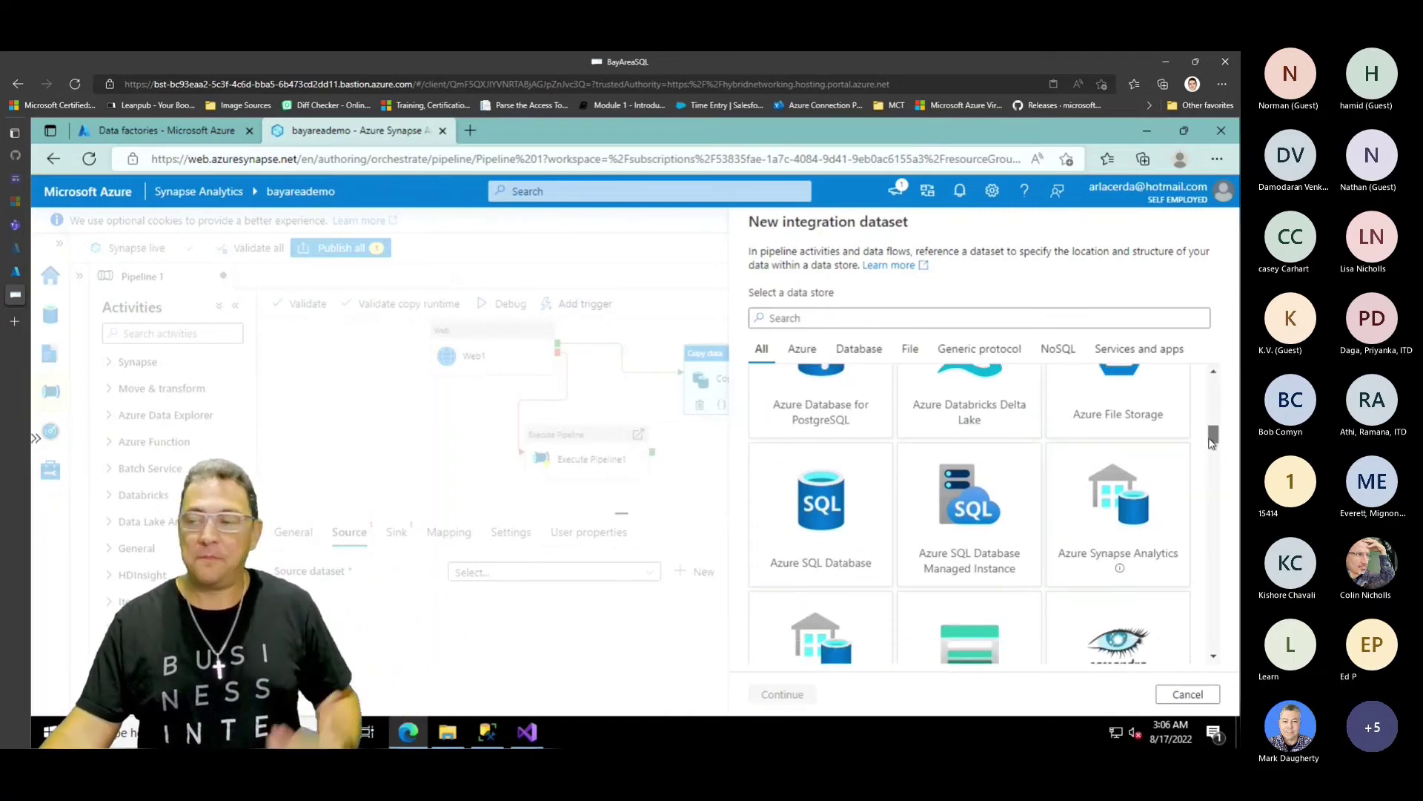
left_click_drag(1212, 443, 1211, 445)
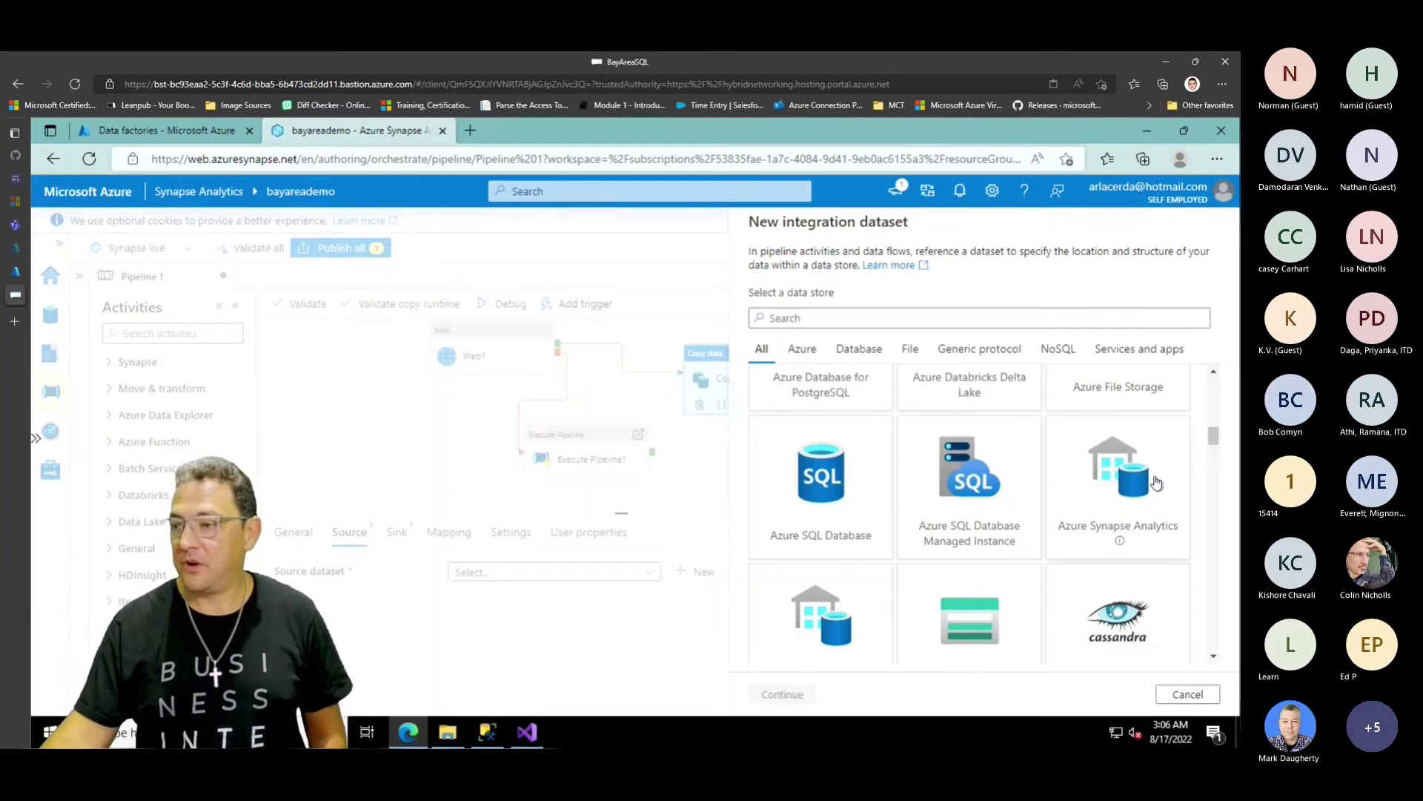
left_click(1062, 316)
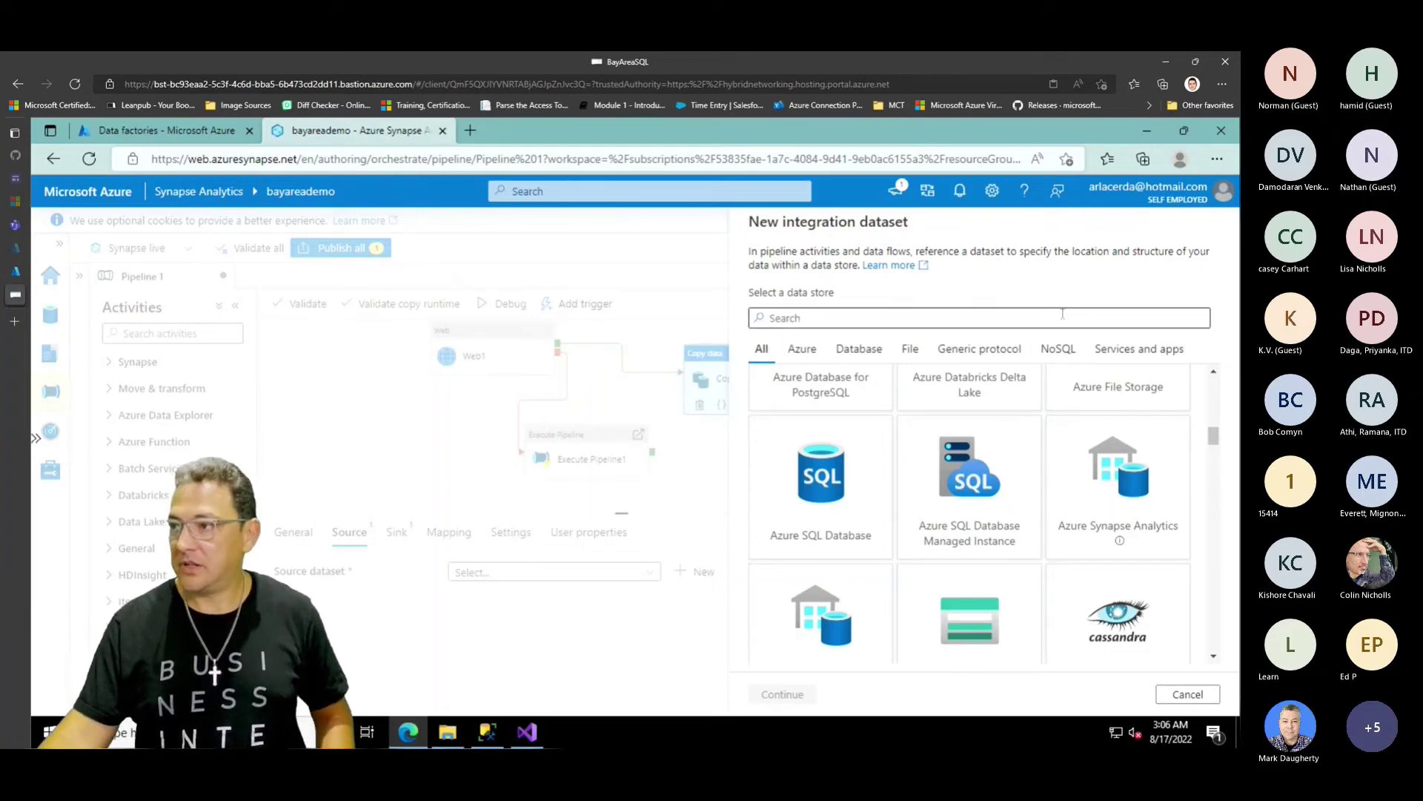
type("sql")
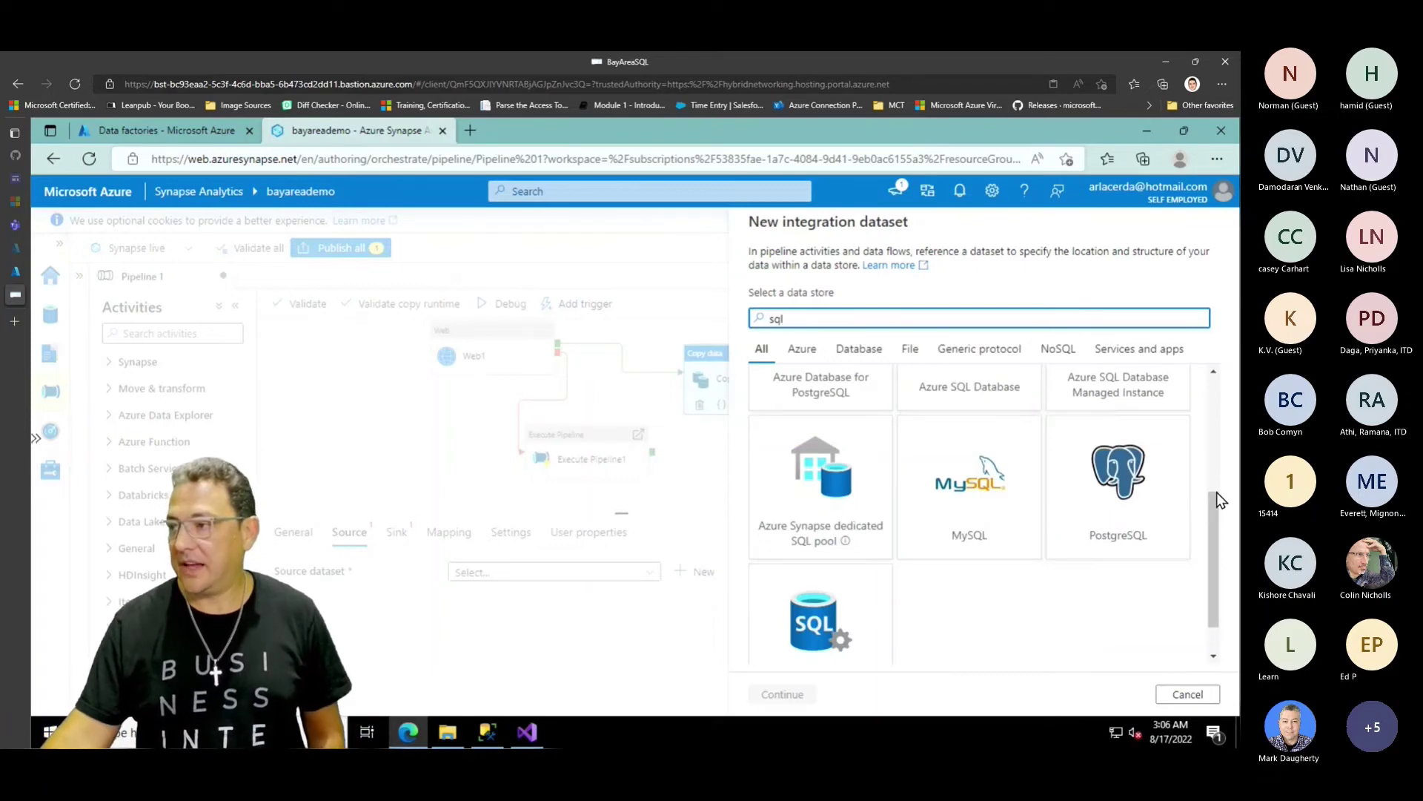
left_click_drag(1210, 521, 1209, 543)
left_click(832, 569)
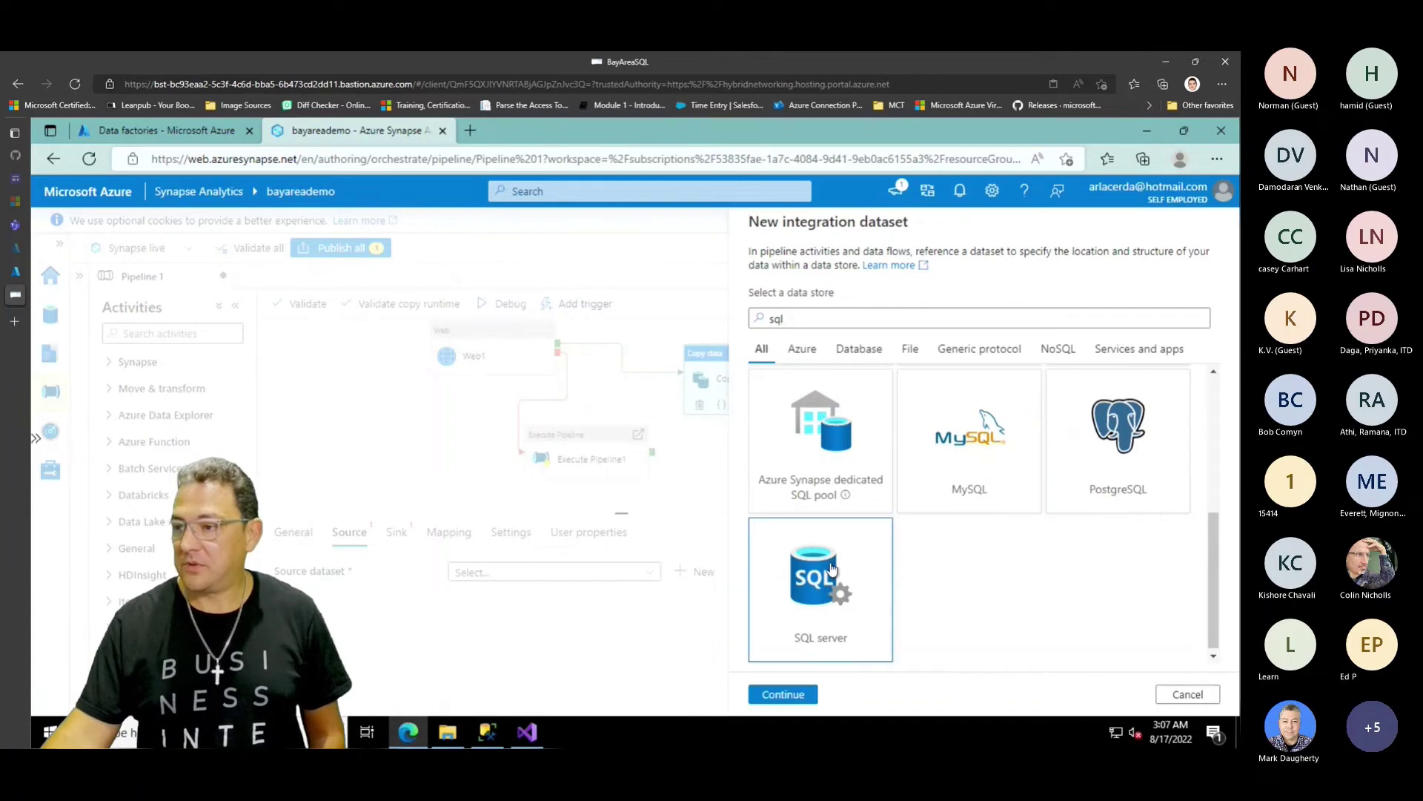
left_click(783, 694)
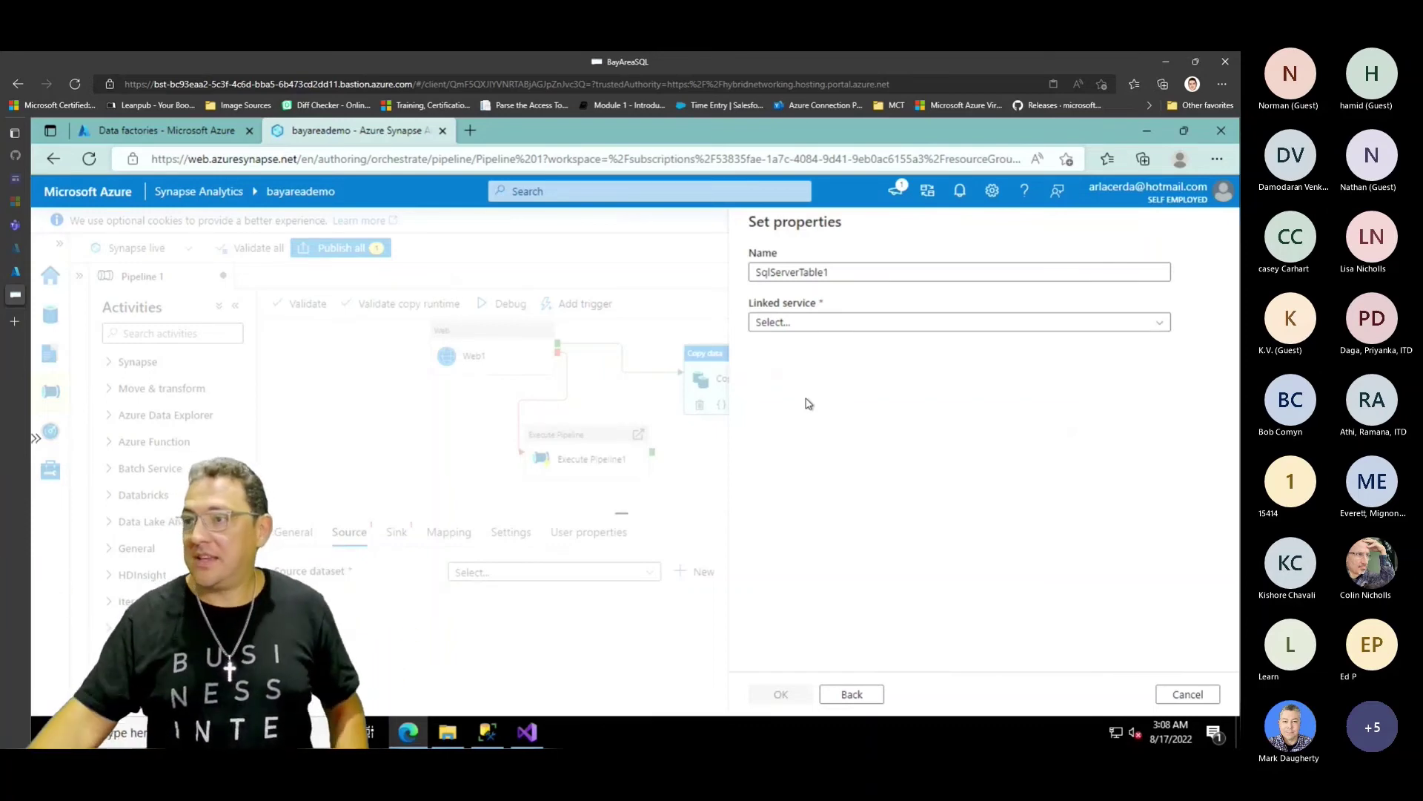
Start a new SqlServer1 linked service, then switch to the Azure portal browser tab
left_click(774, 322)
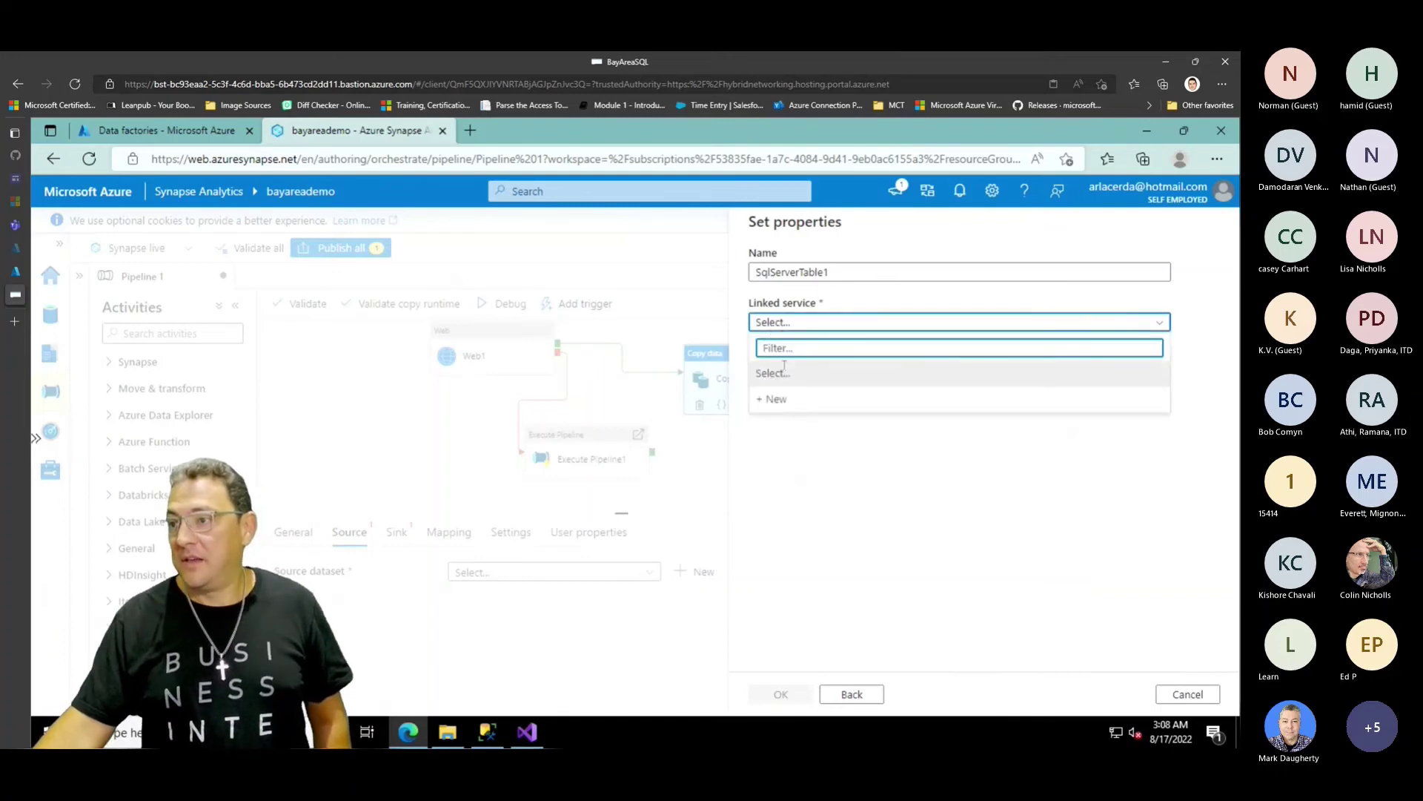
left_click(791, 405)
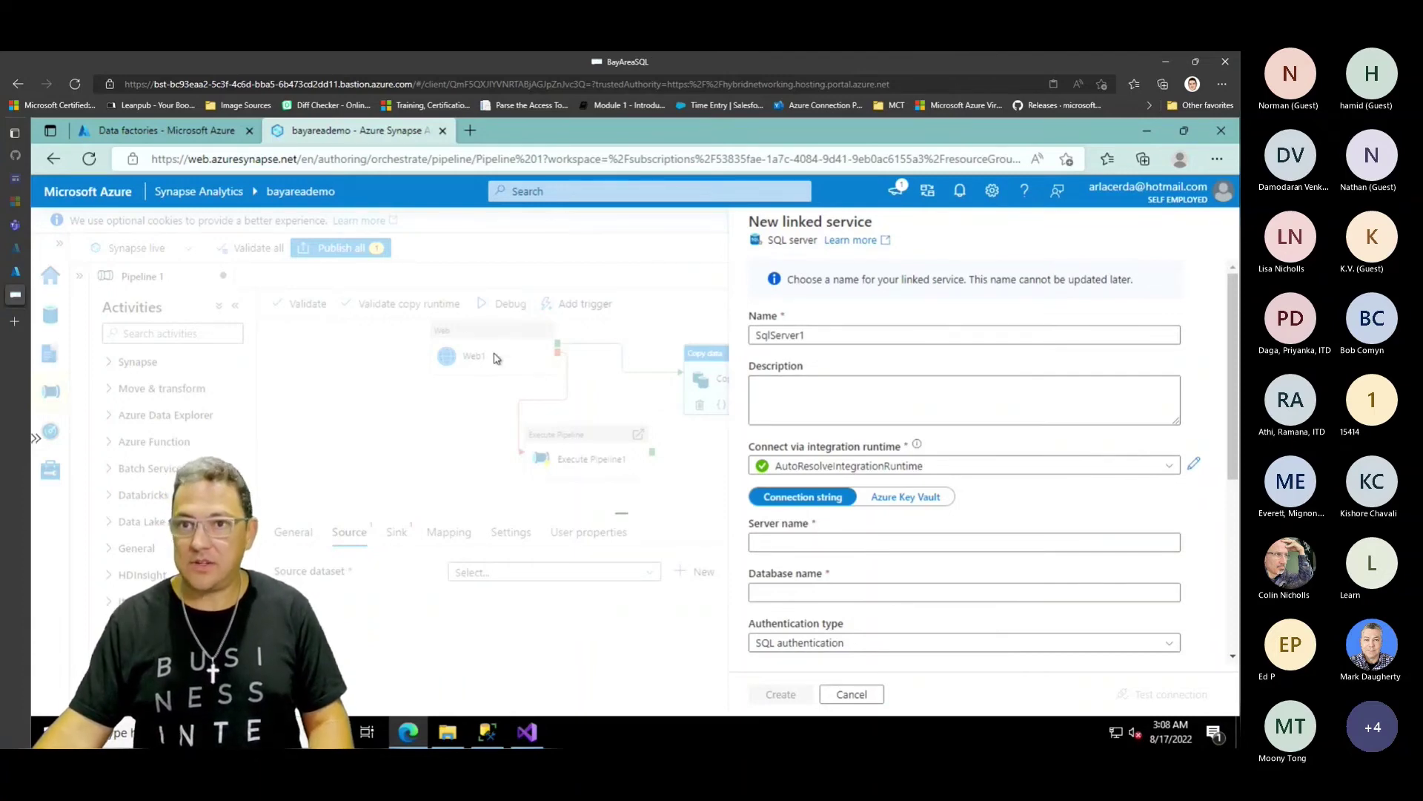
left_click(191, 130)
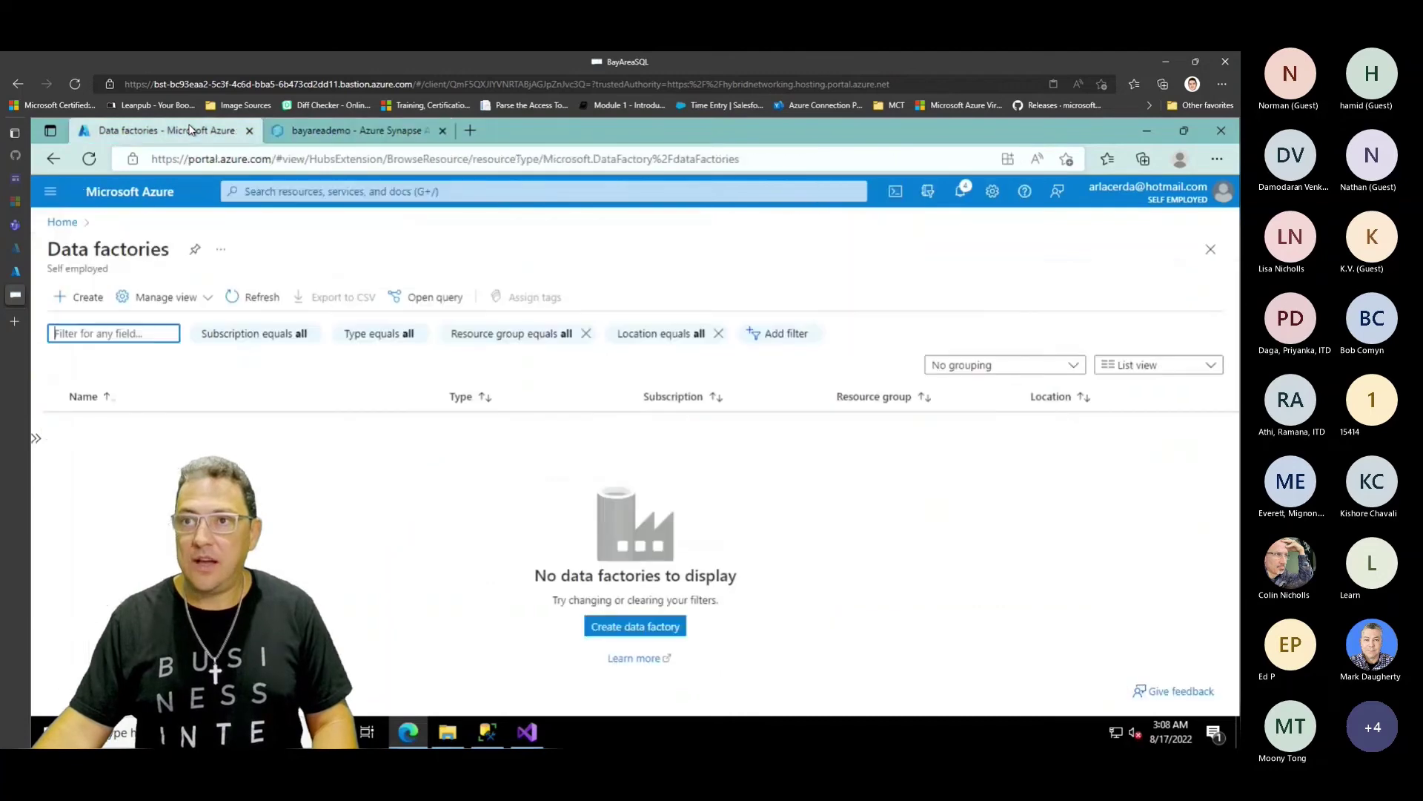
Copy server name bayareasql.database.windows.net from the BayAreaDemo database in the Azure portal
left_click(63, 222)
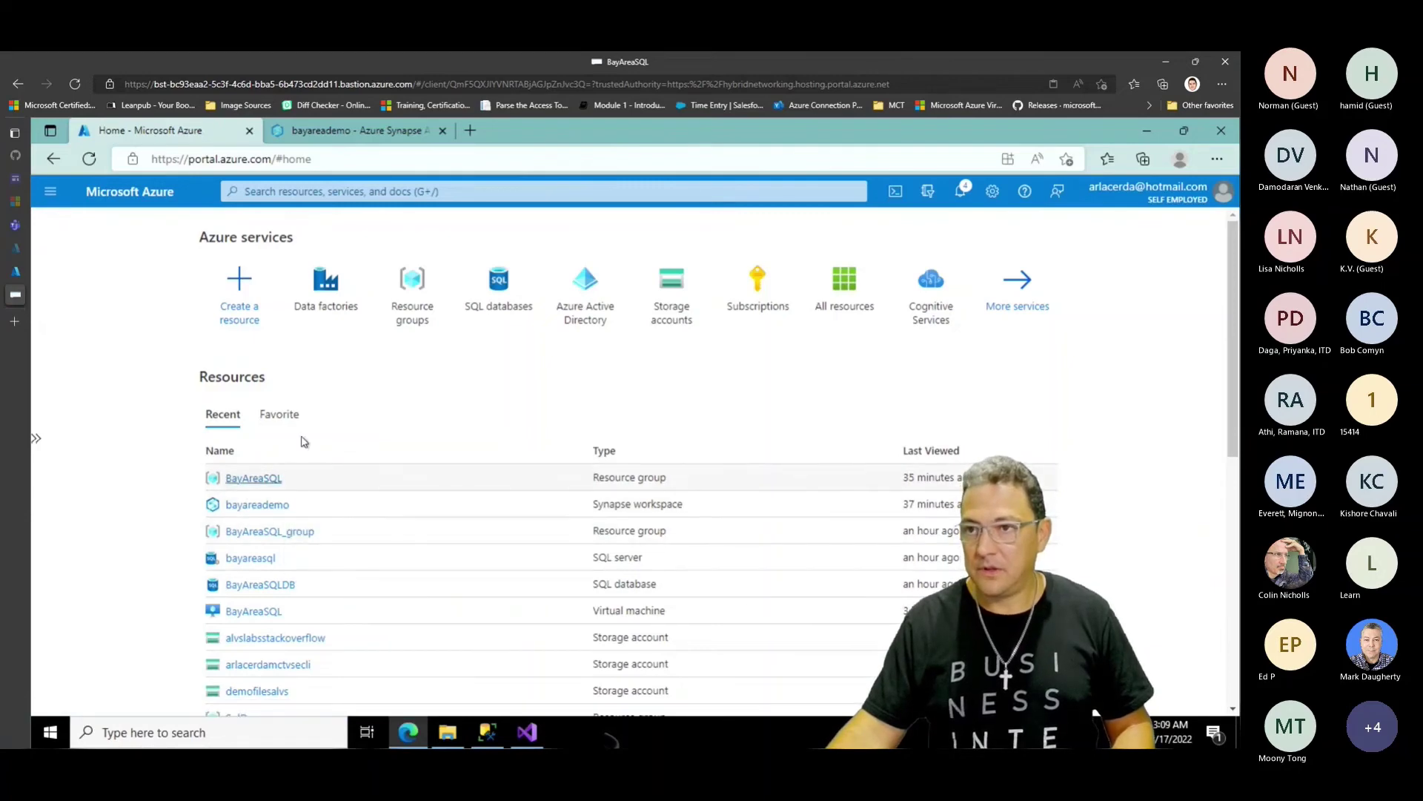
left_click(489, 314)
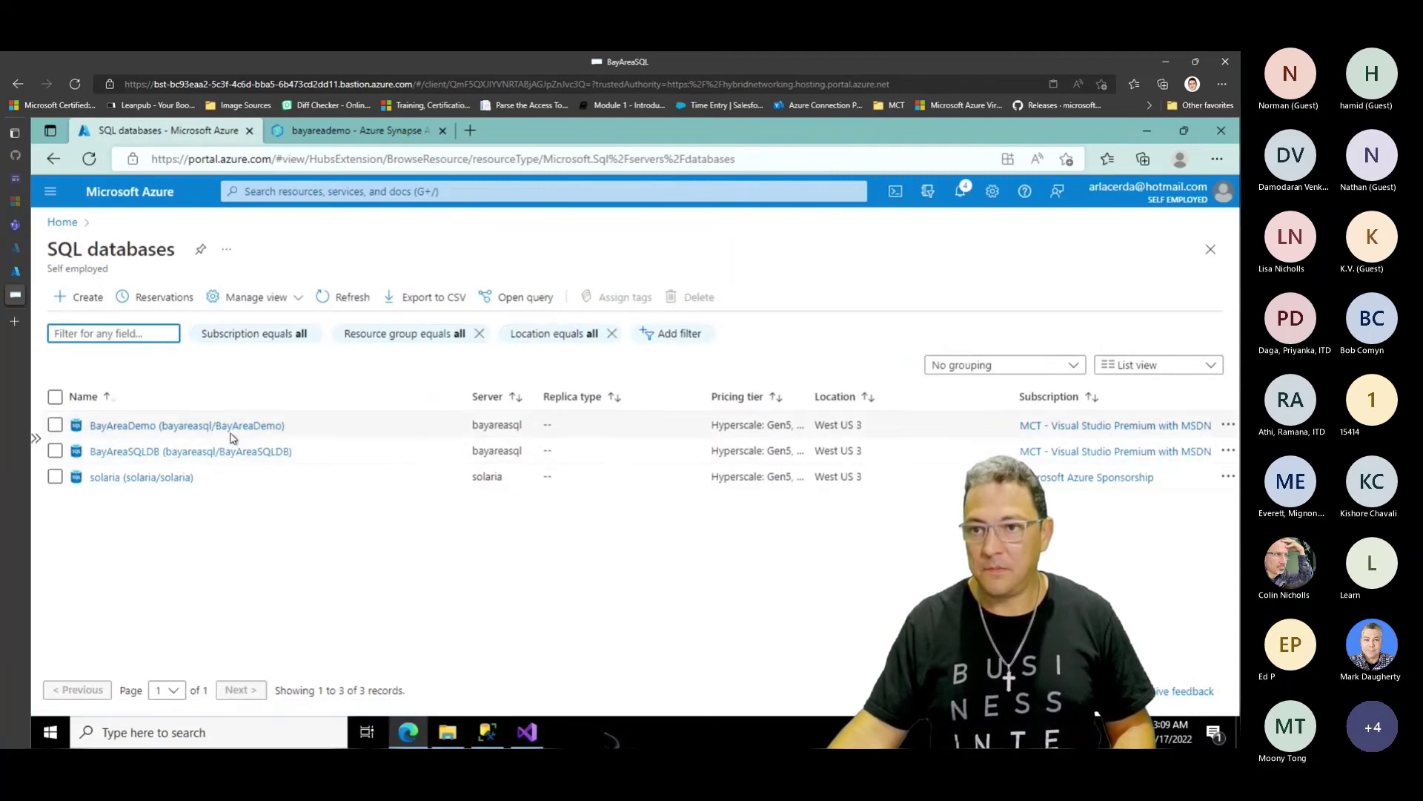
left_click(230, 427)
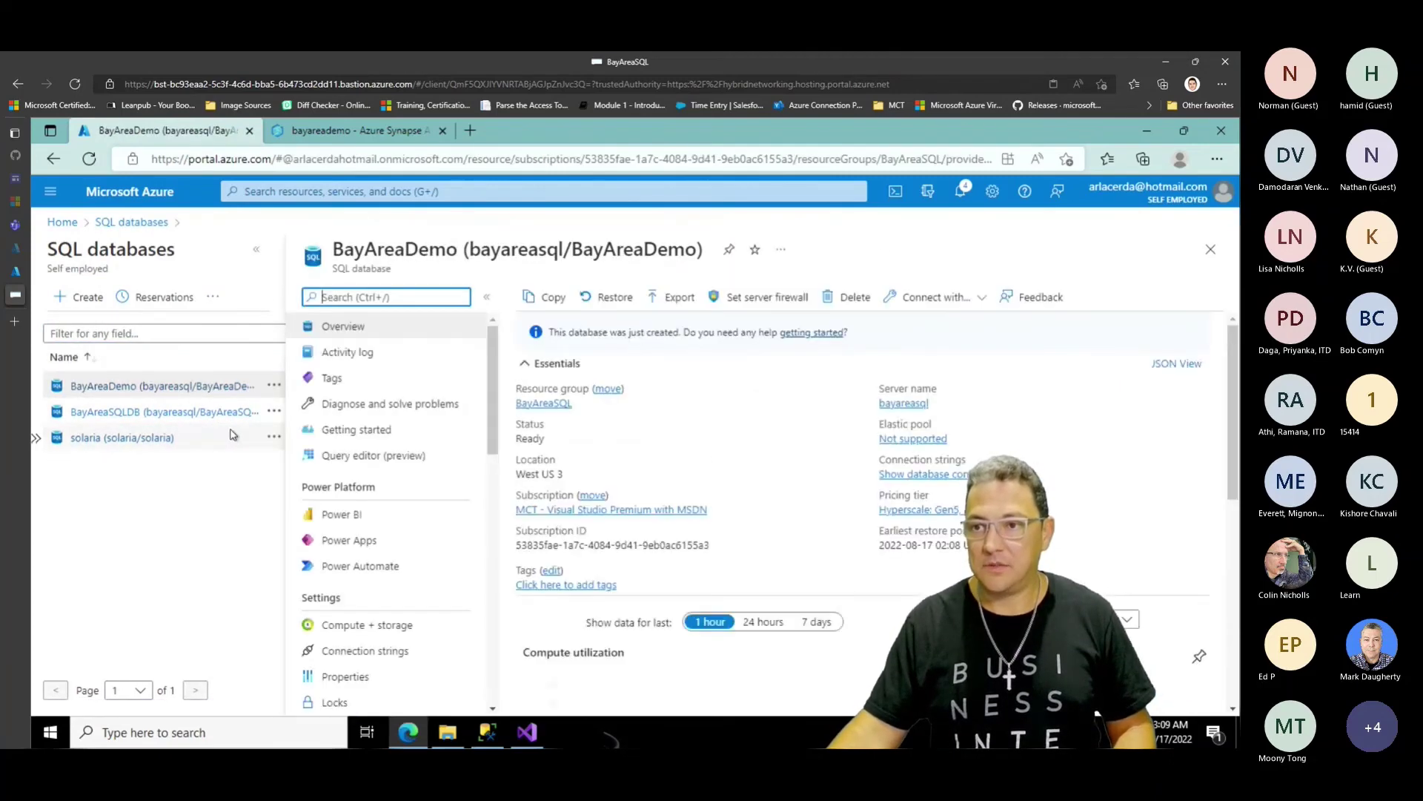
left_click(356, 429)
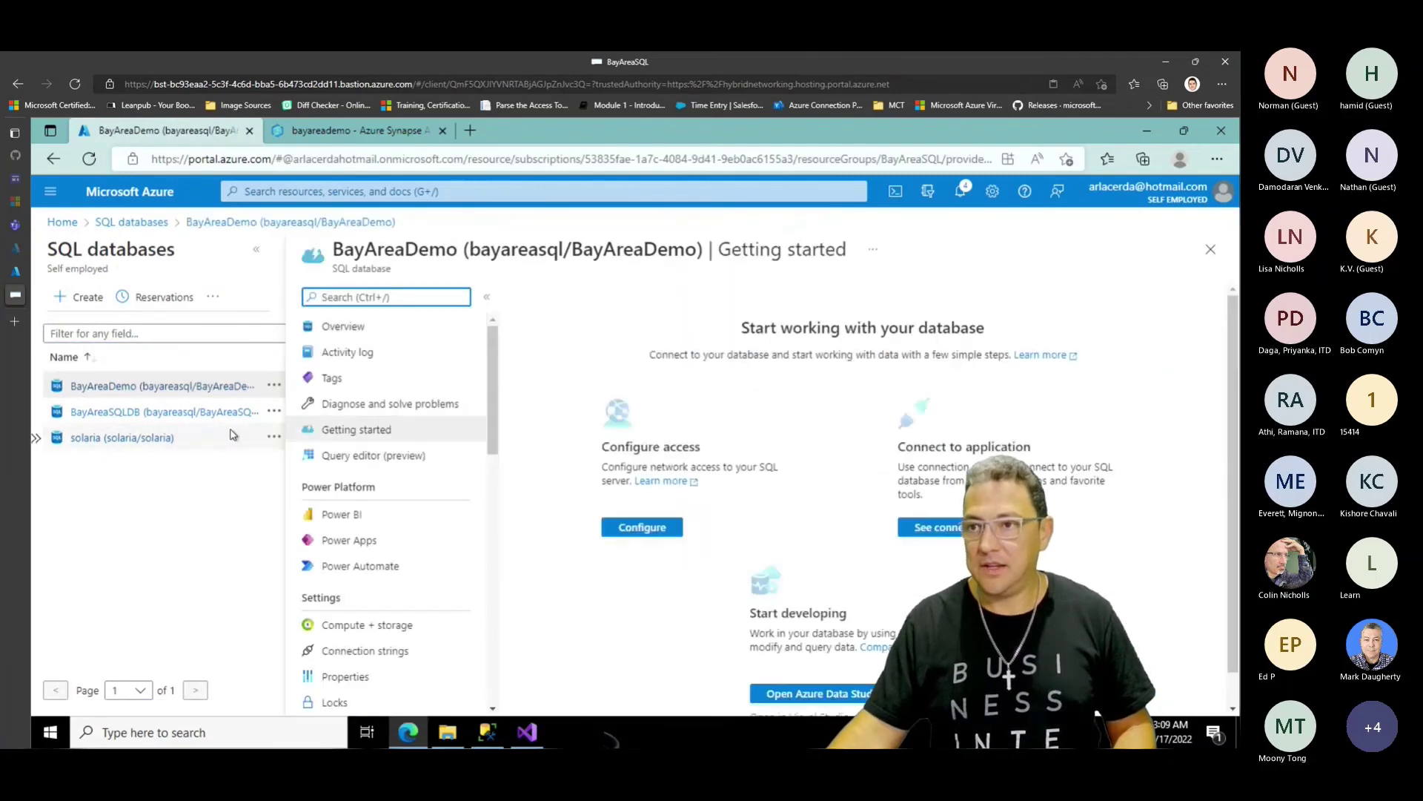
left_click(393, 327)
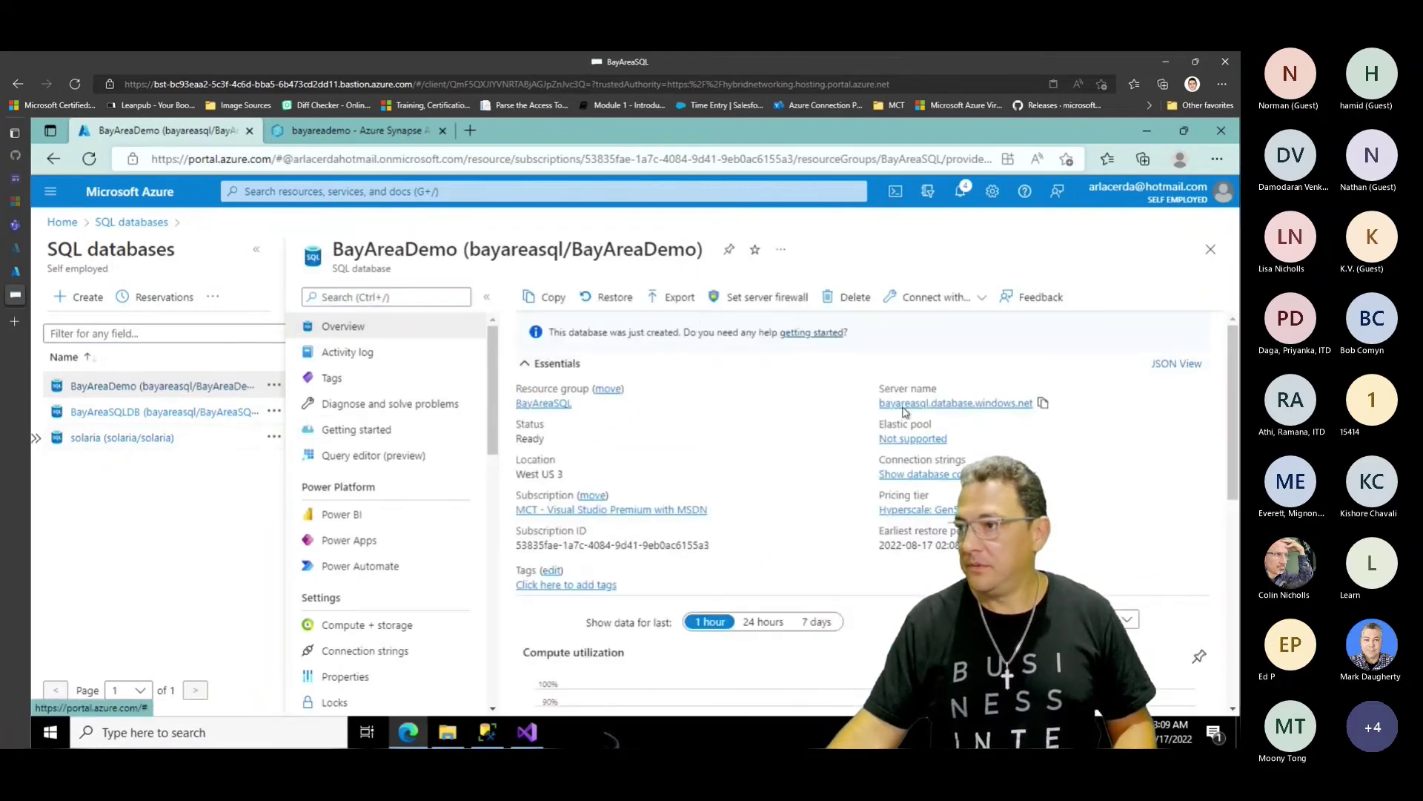
left_click(1043, 404)
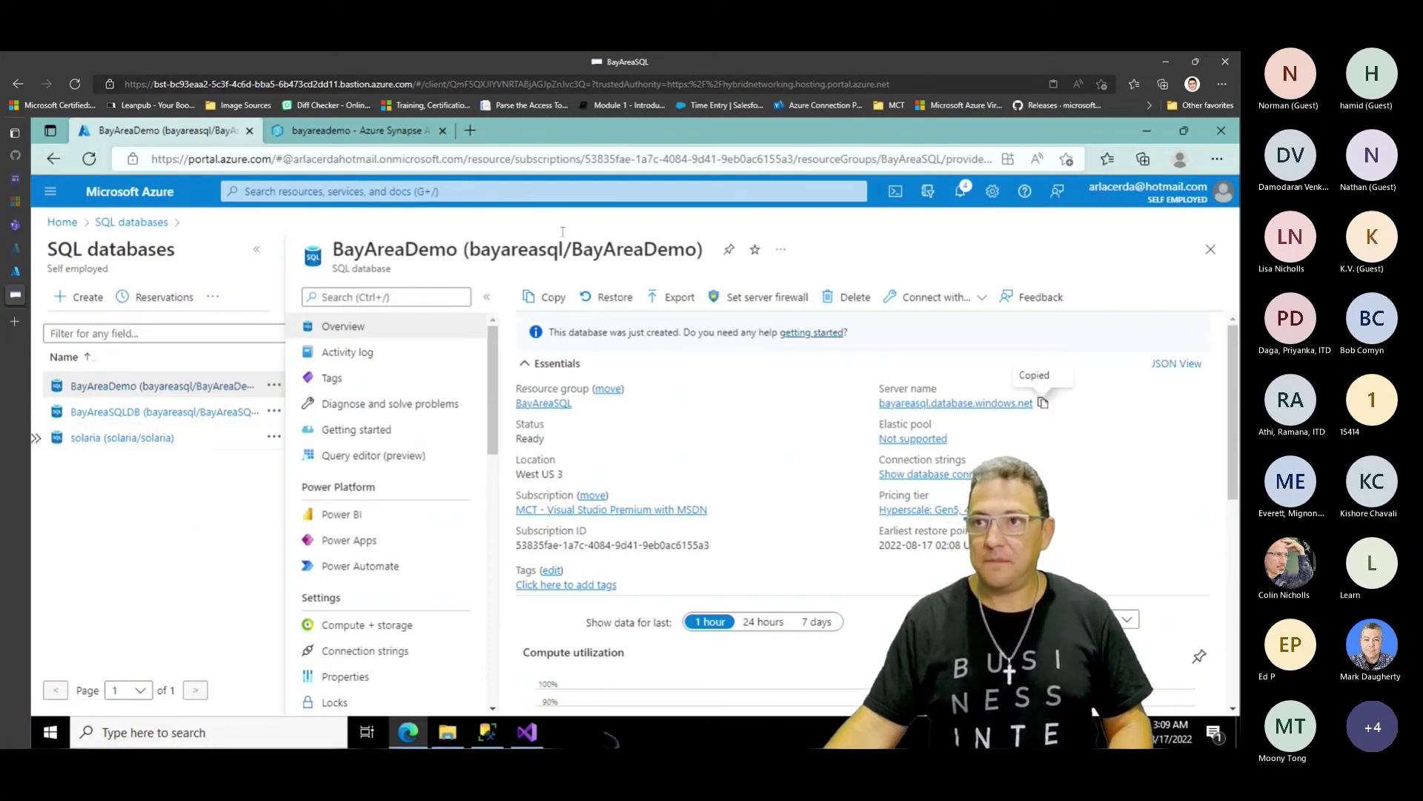
left_click(401, 135)
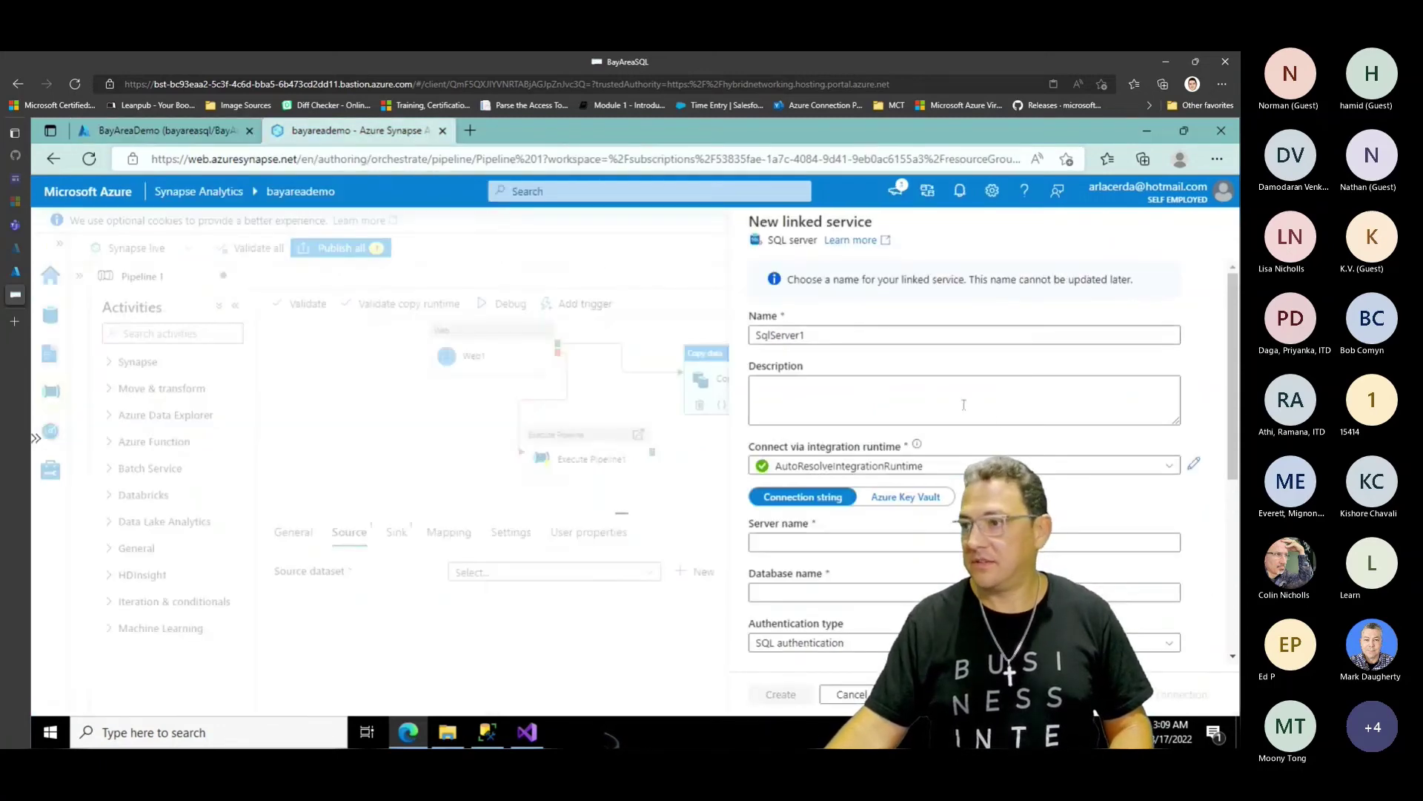
Fill in server bayareasql.database.windows.net and database name BayAreaDemo in the linked service form
left_click(831, 544)
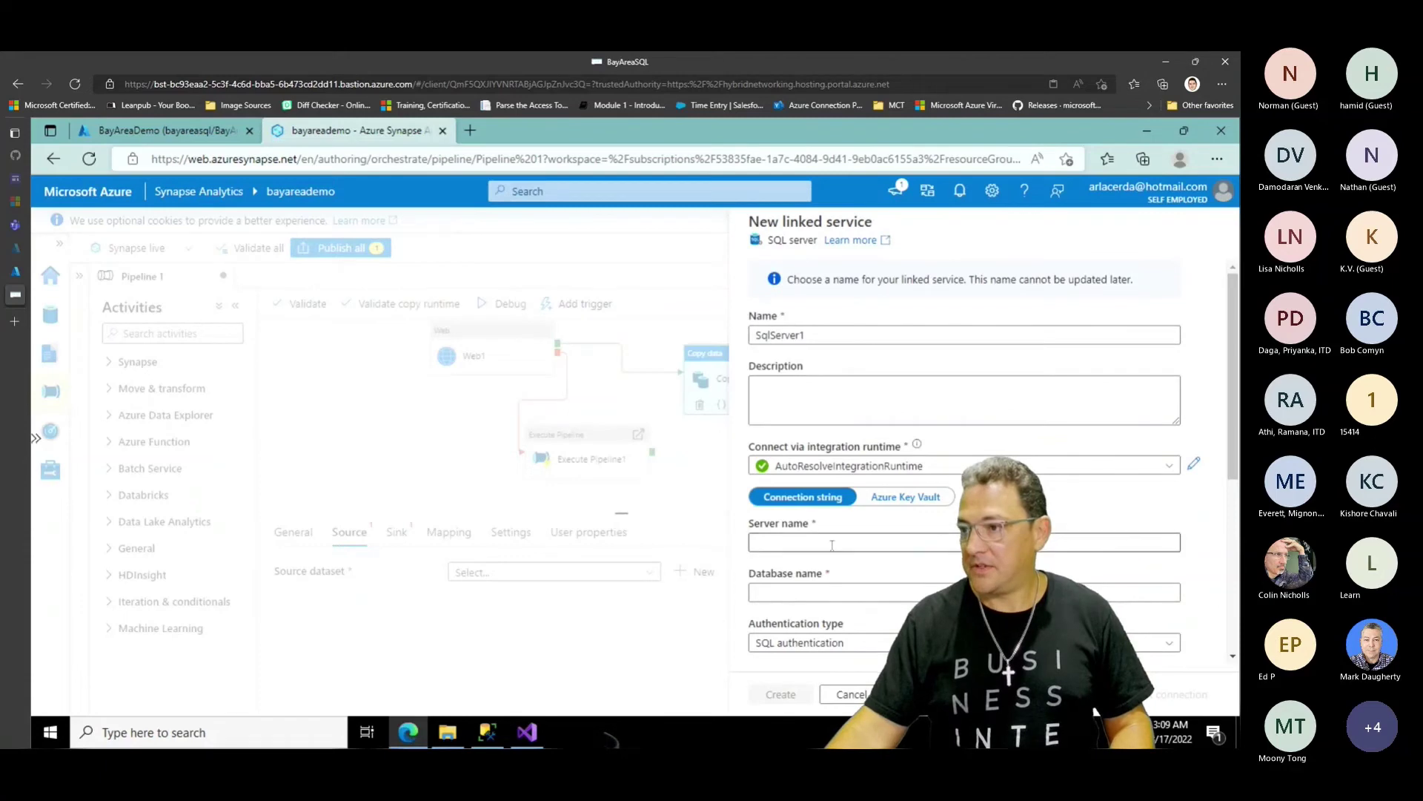
key("ctrl+v")
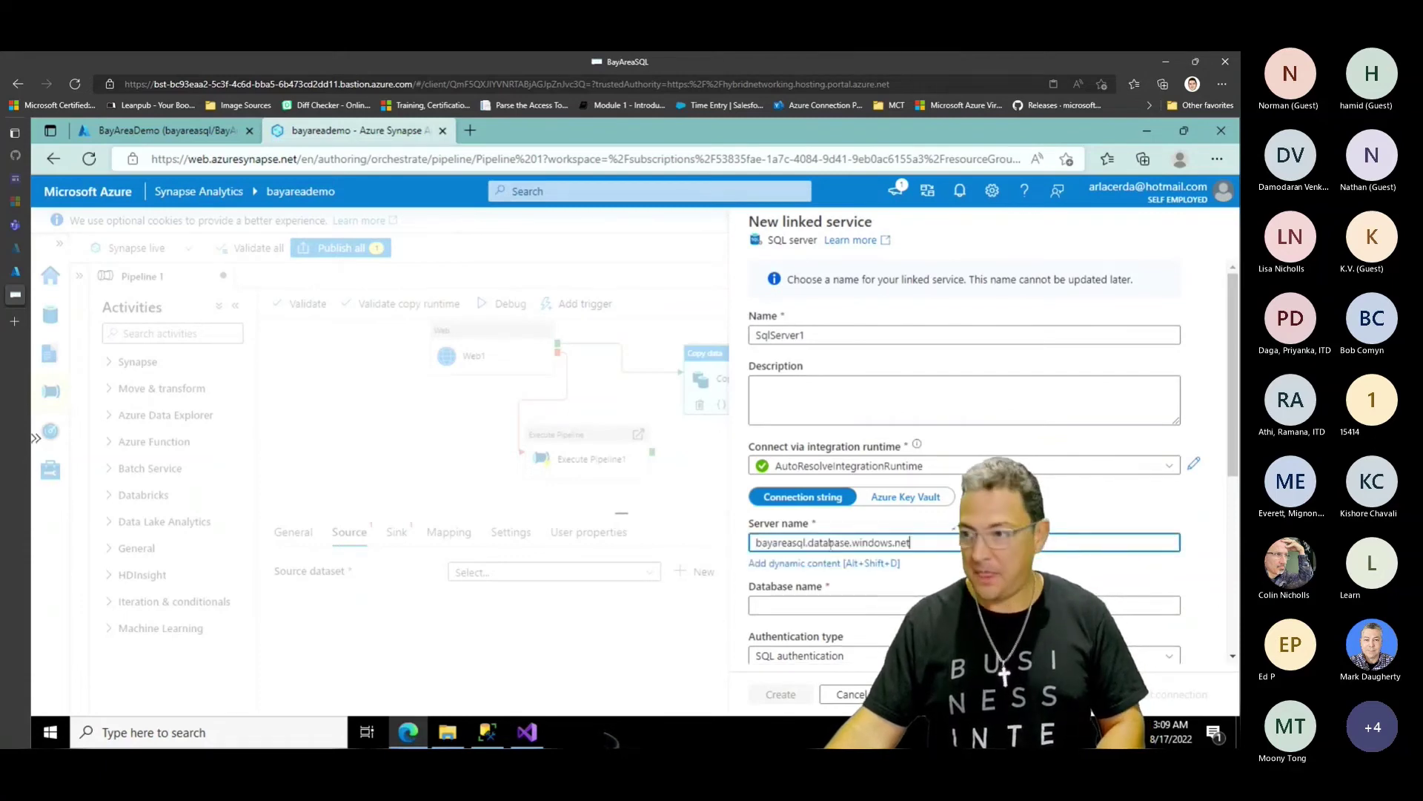
left_click(812, 604)
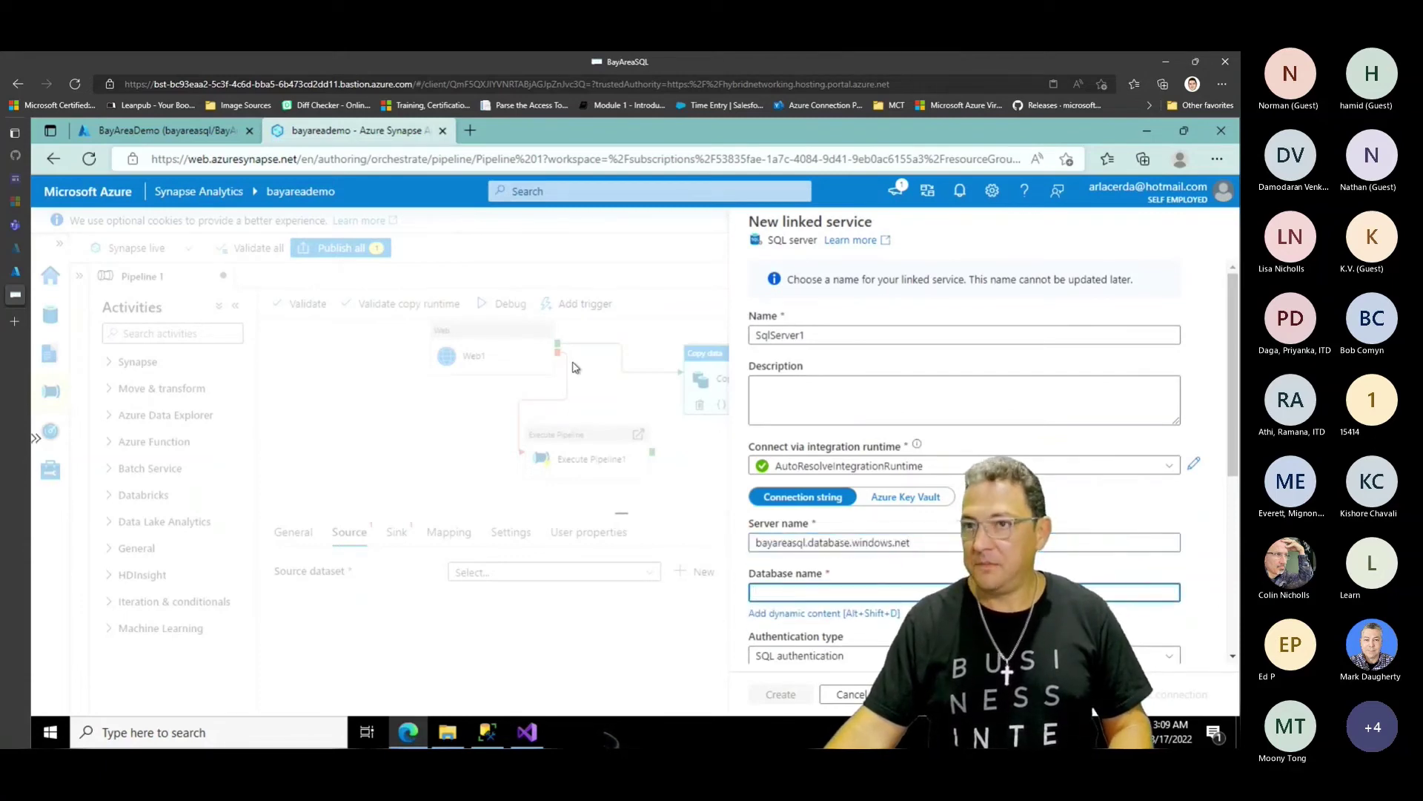
left_click(201, 132)
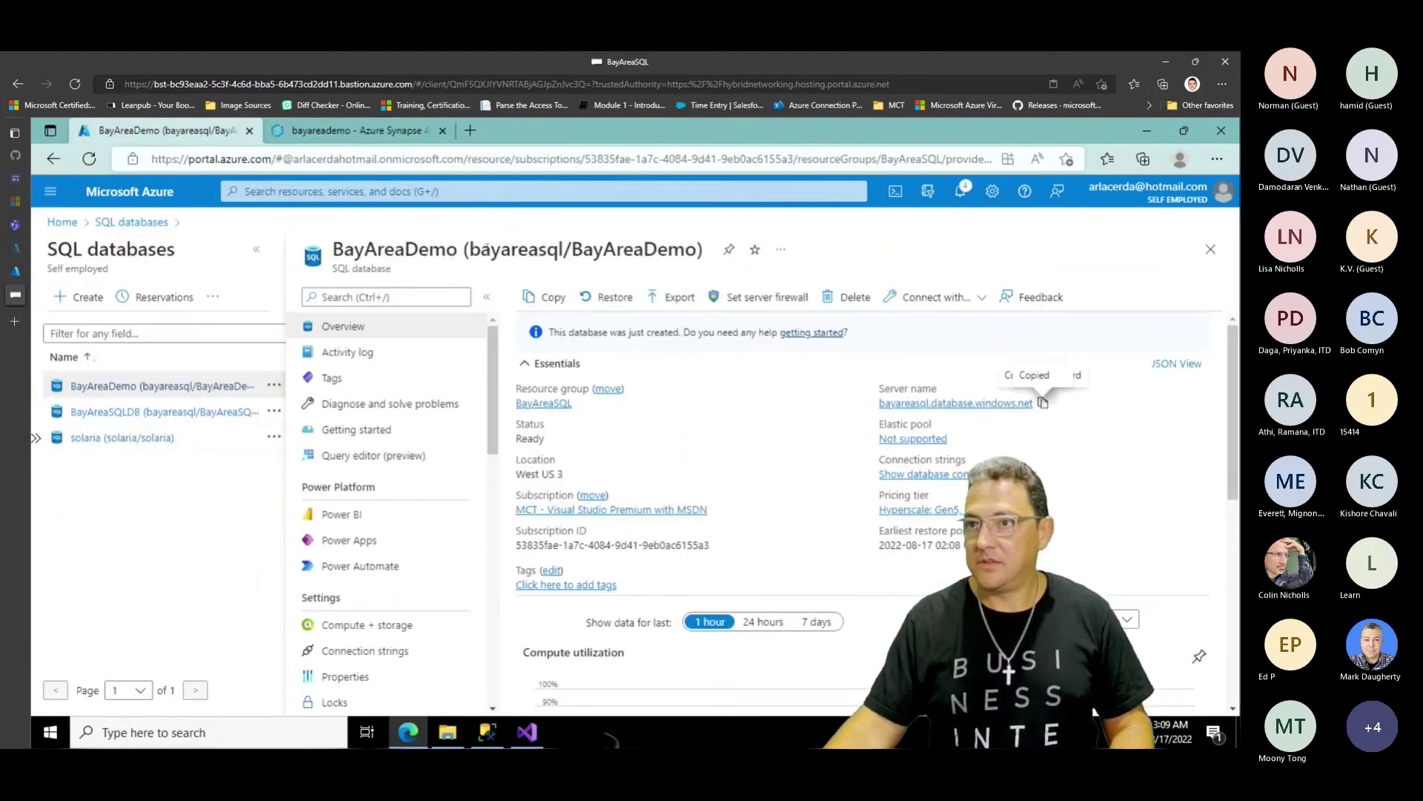
double_click(436, 252)
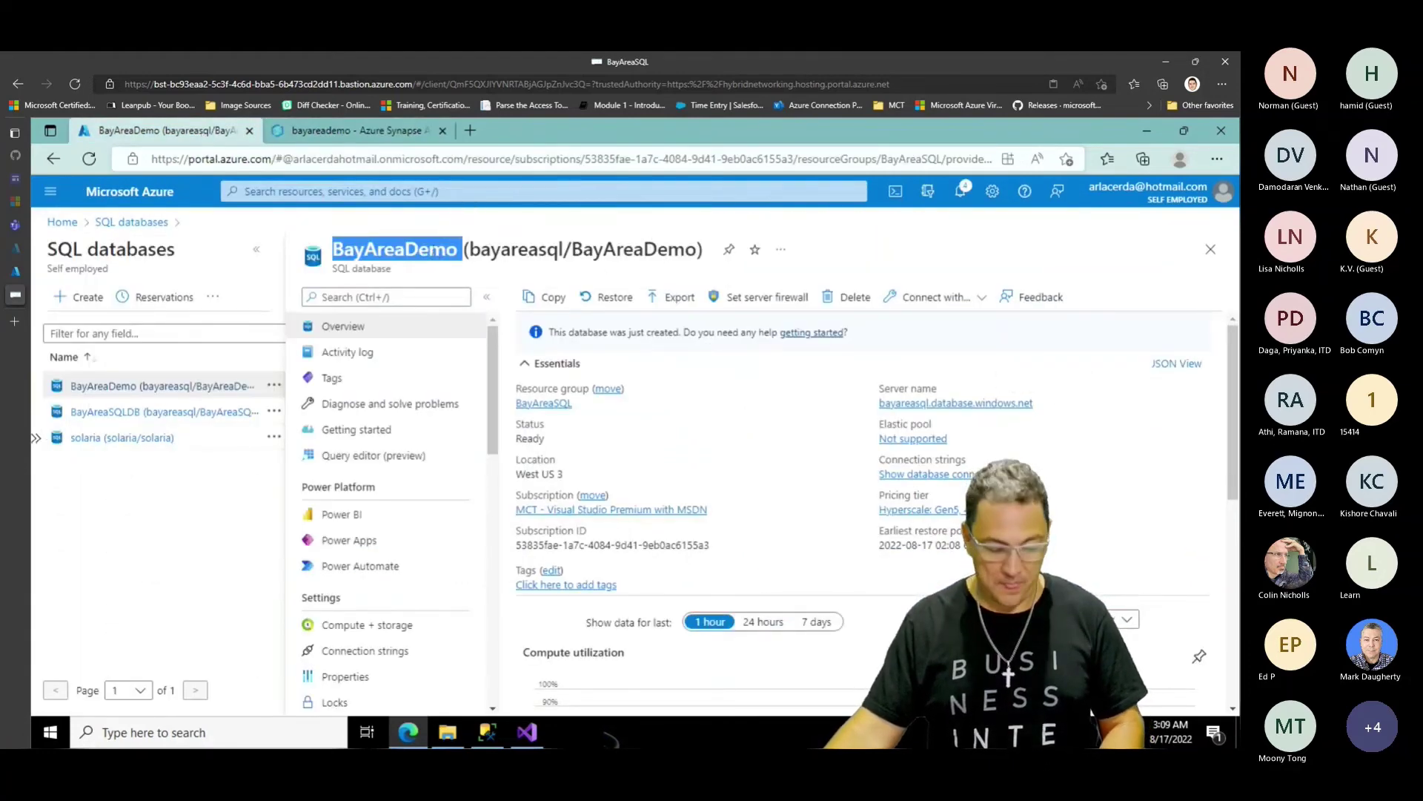
left_click(343, 132)
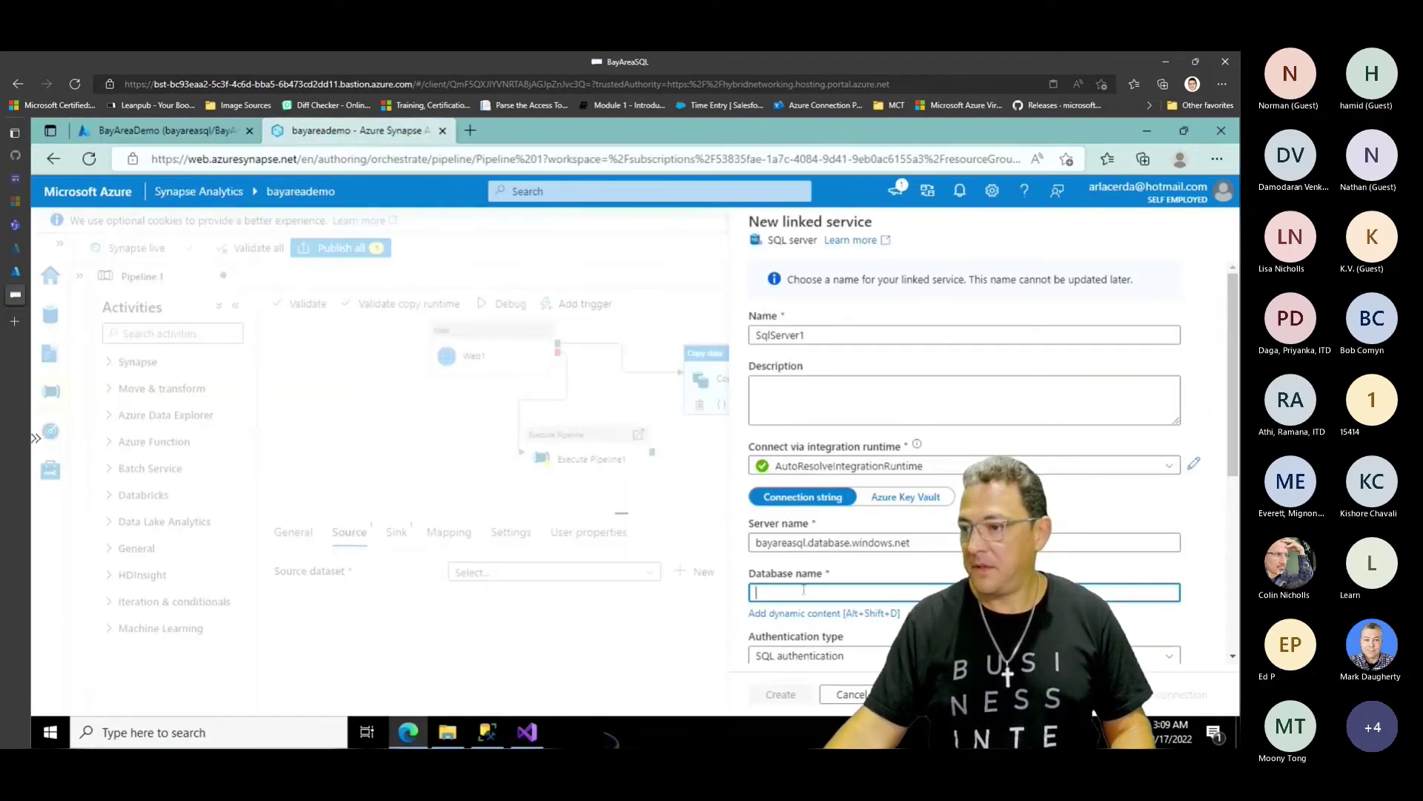
key("ctrl+v")
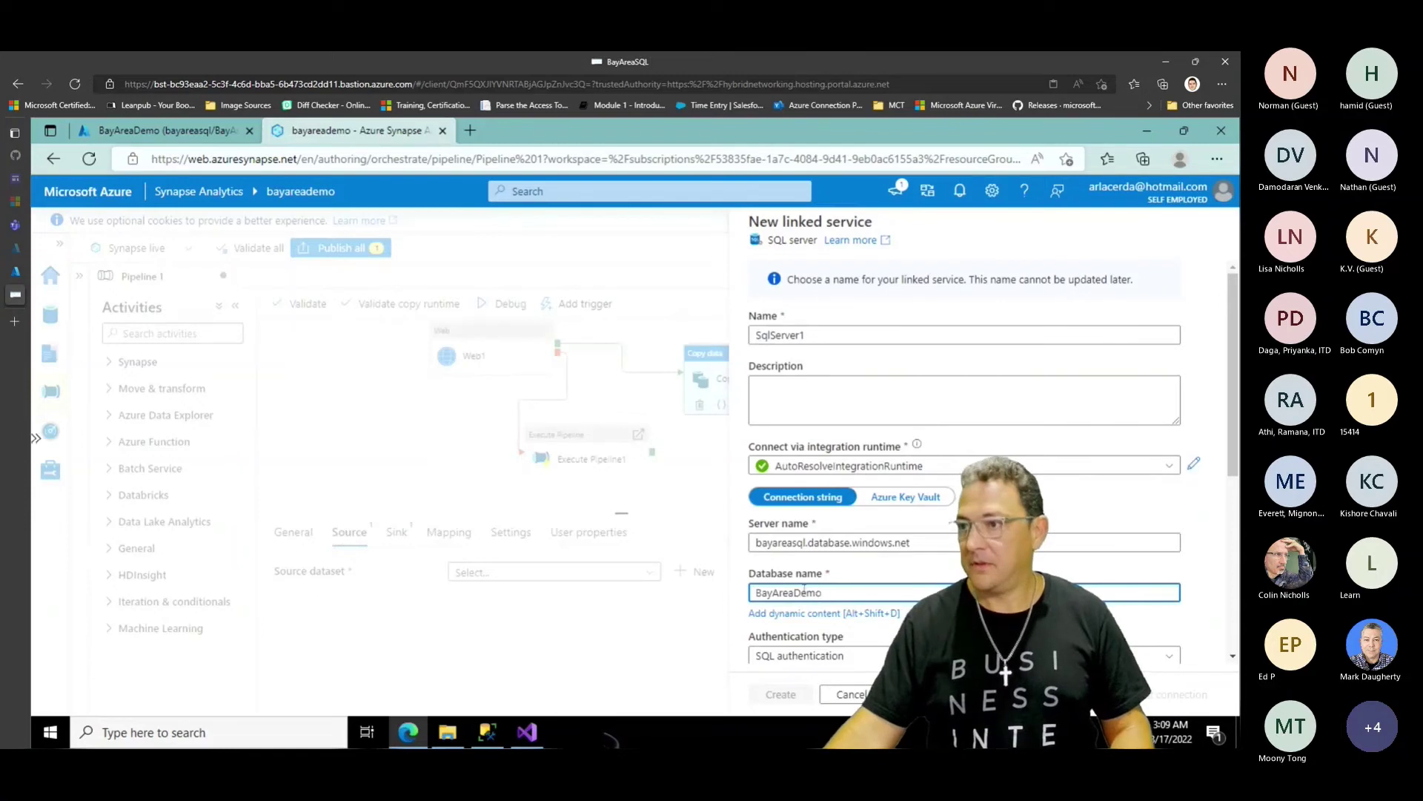
Rename the linked service to BayAreaSource
double_click(811, 340)
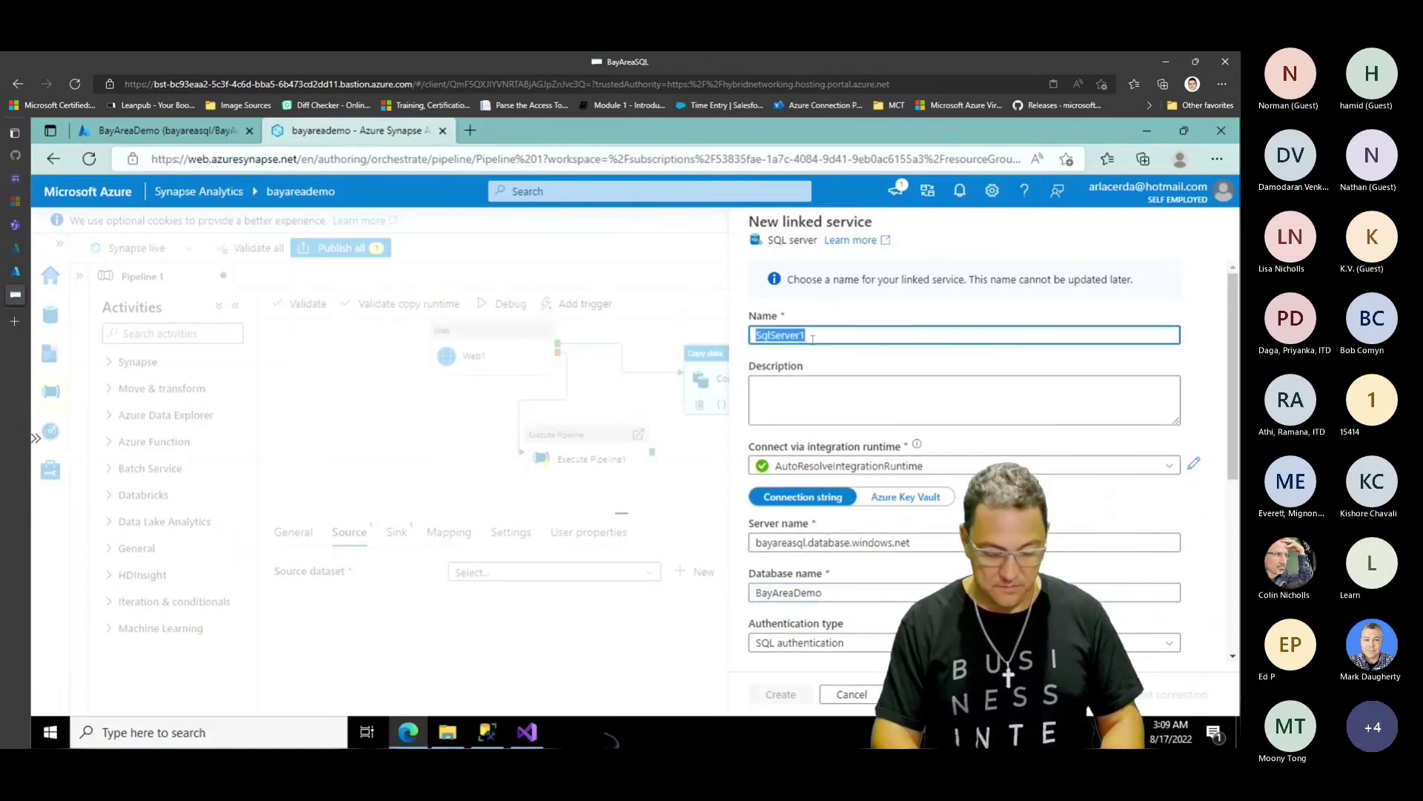
type("BayAreaS")
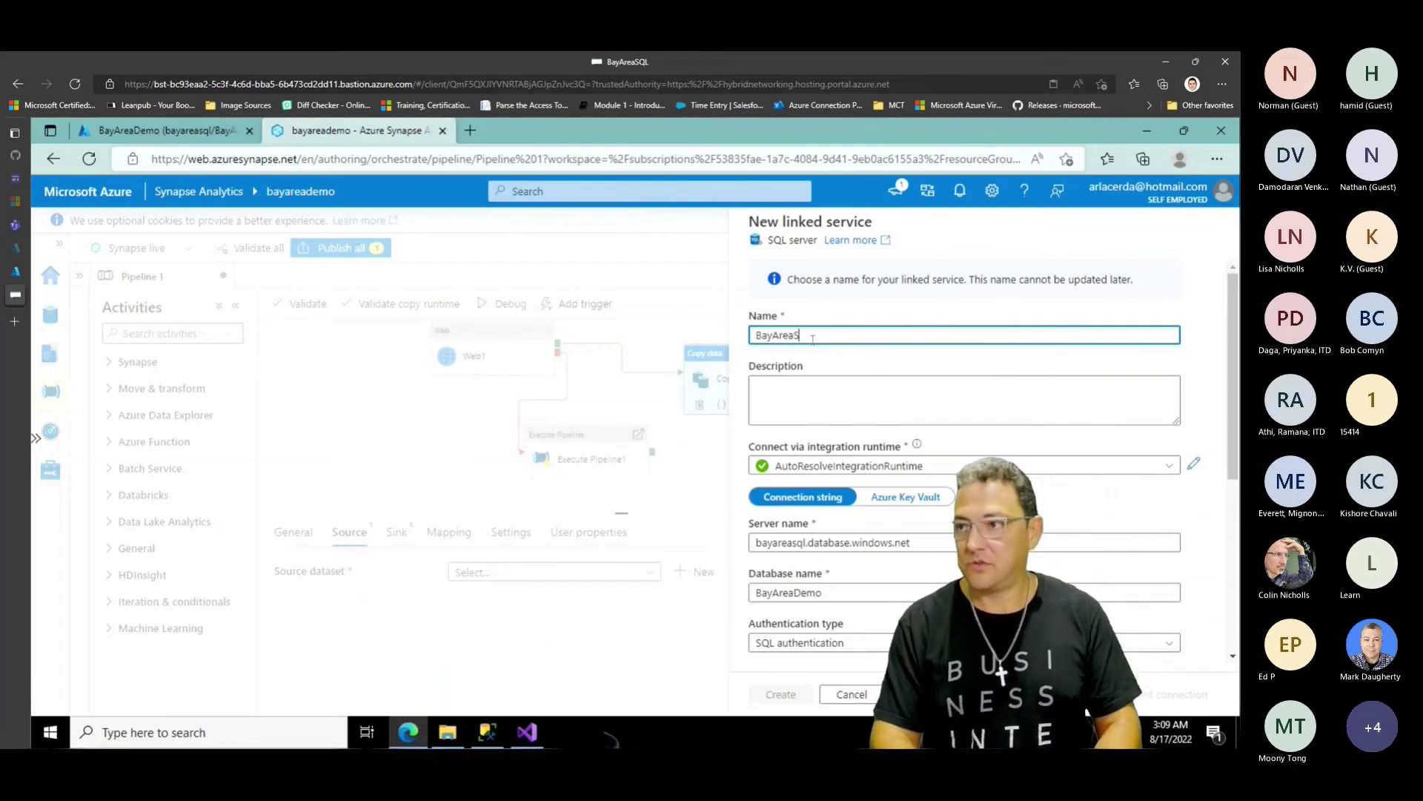
type("ource")
scroll(813, 339, "down", 2)
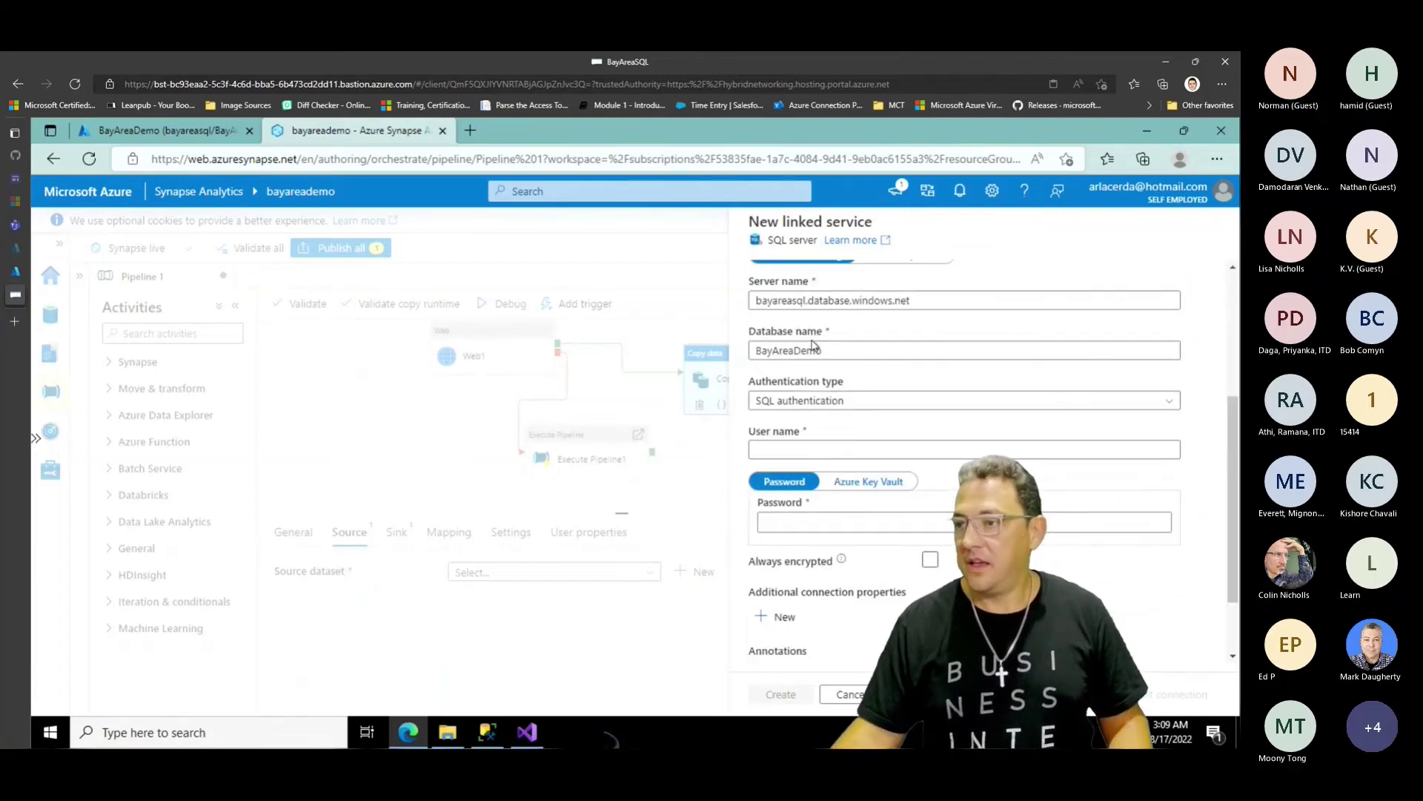
Enter SQL login sqladmin with its password and test the connection successfully
left_click(786, 448)
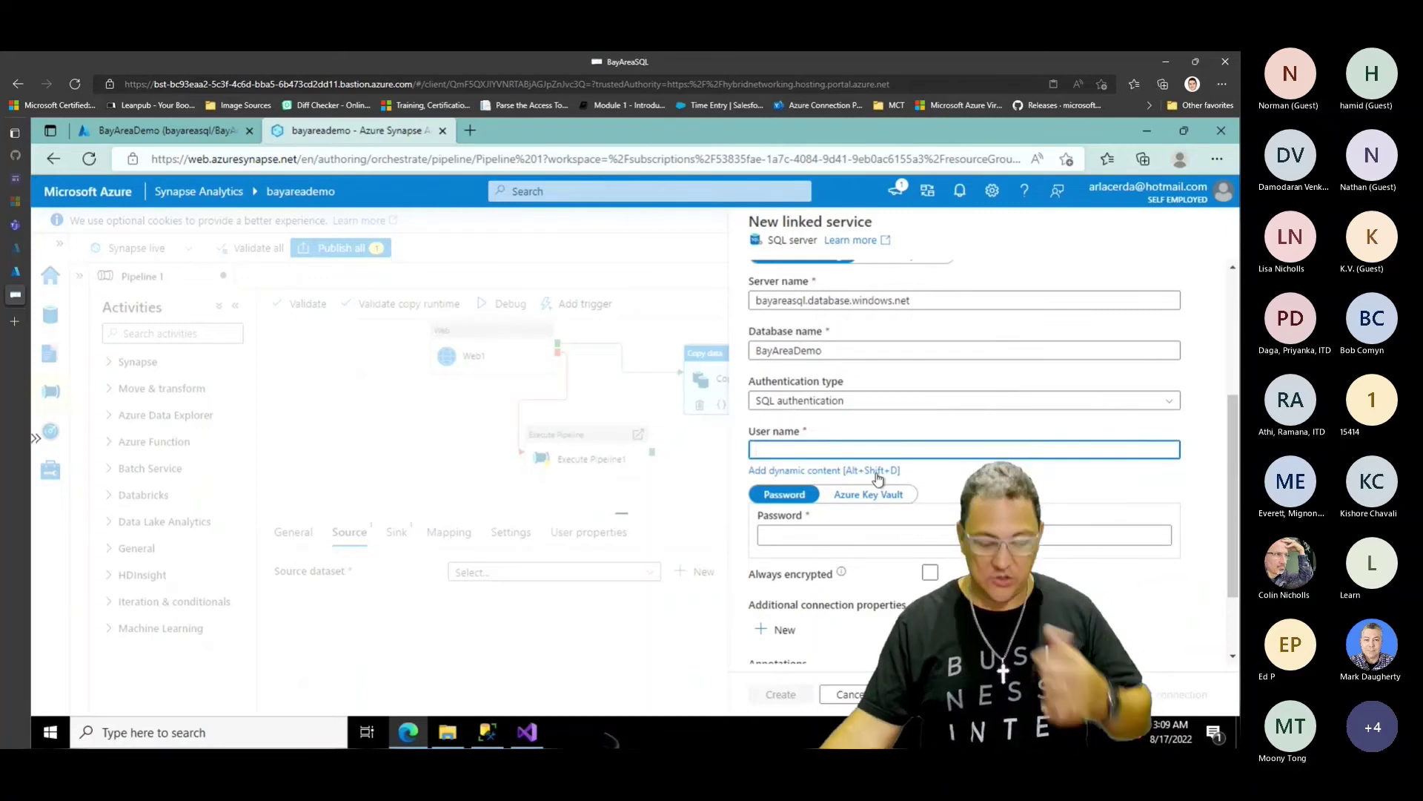
type("sql")
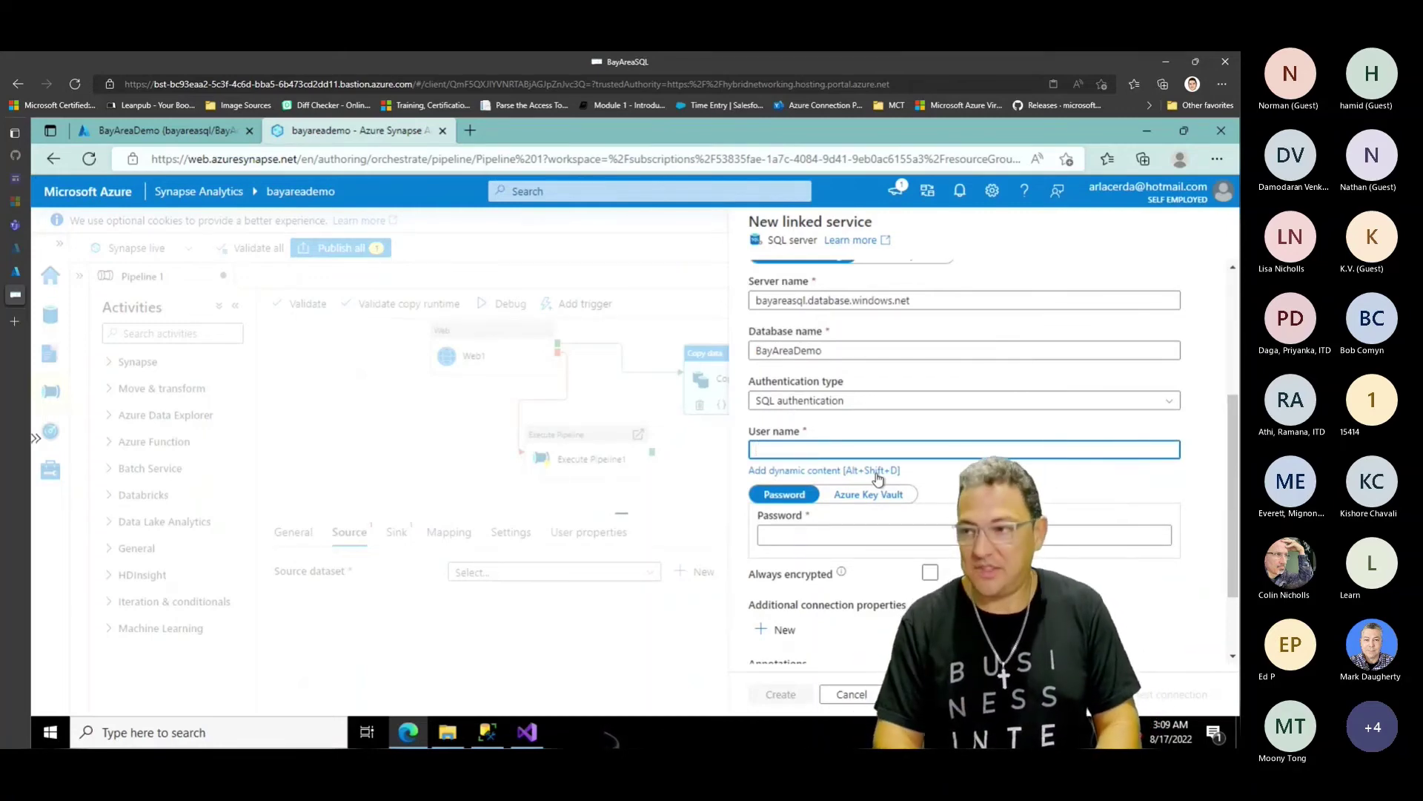
type("admin")
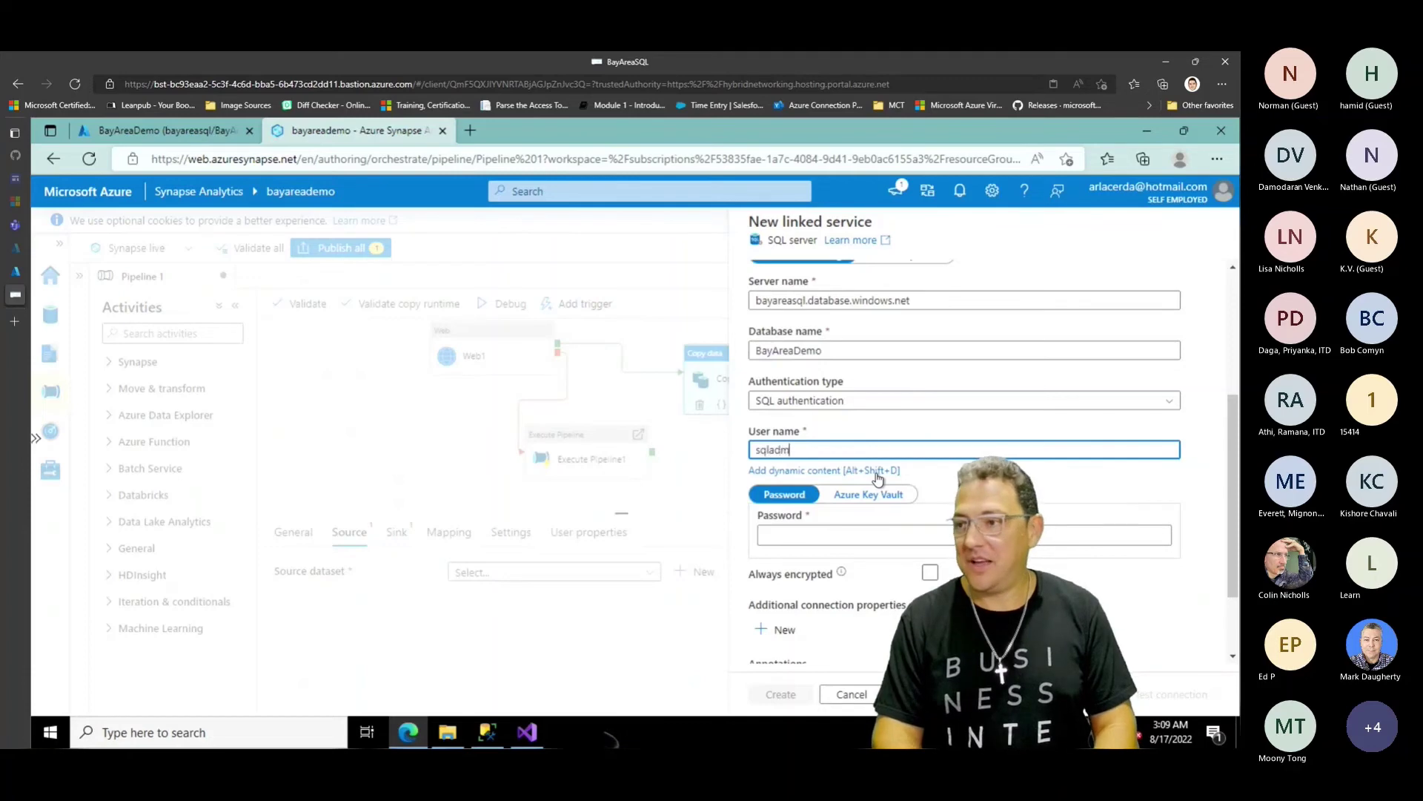
left_click(864, 531)
type("•••••••")
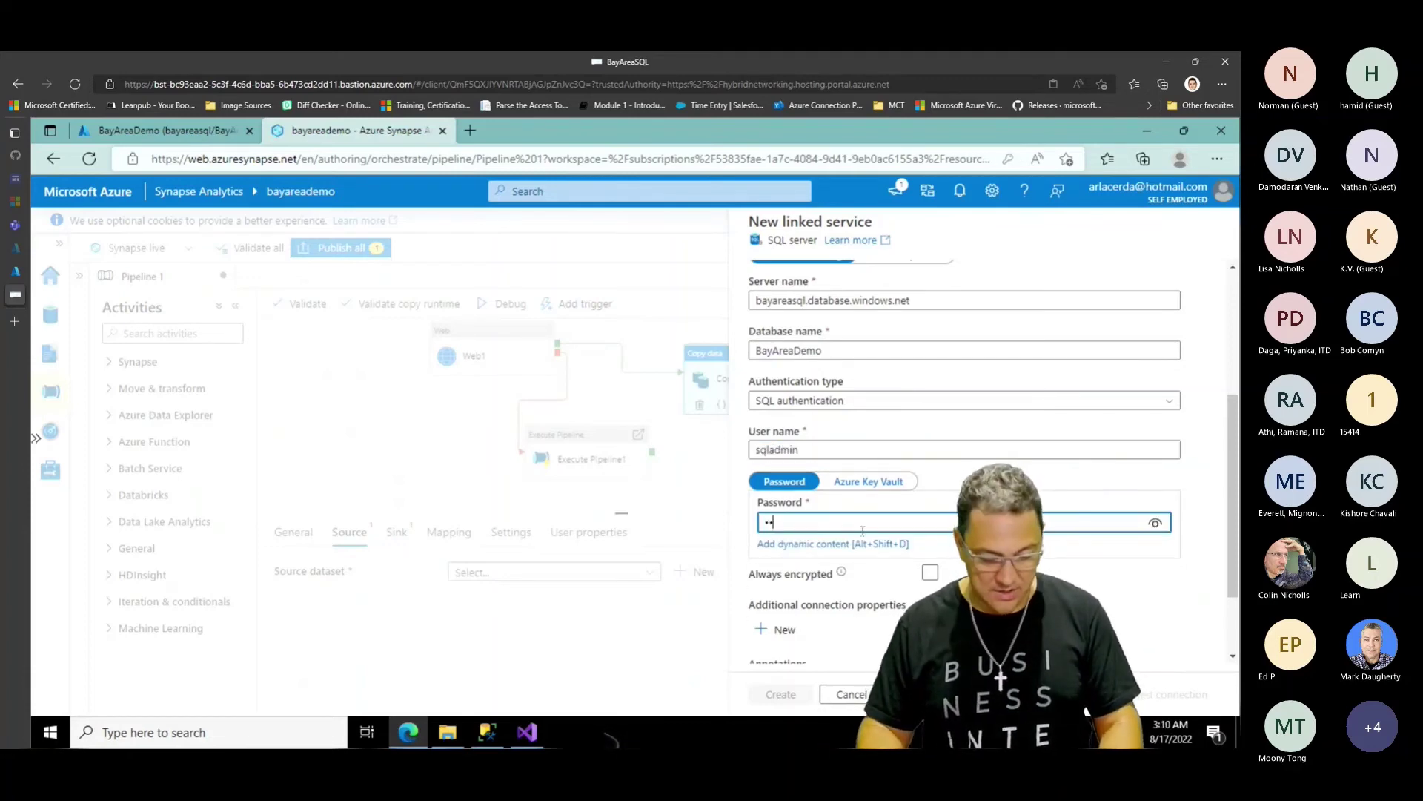
type("••••••••")
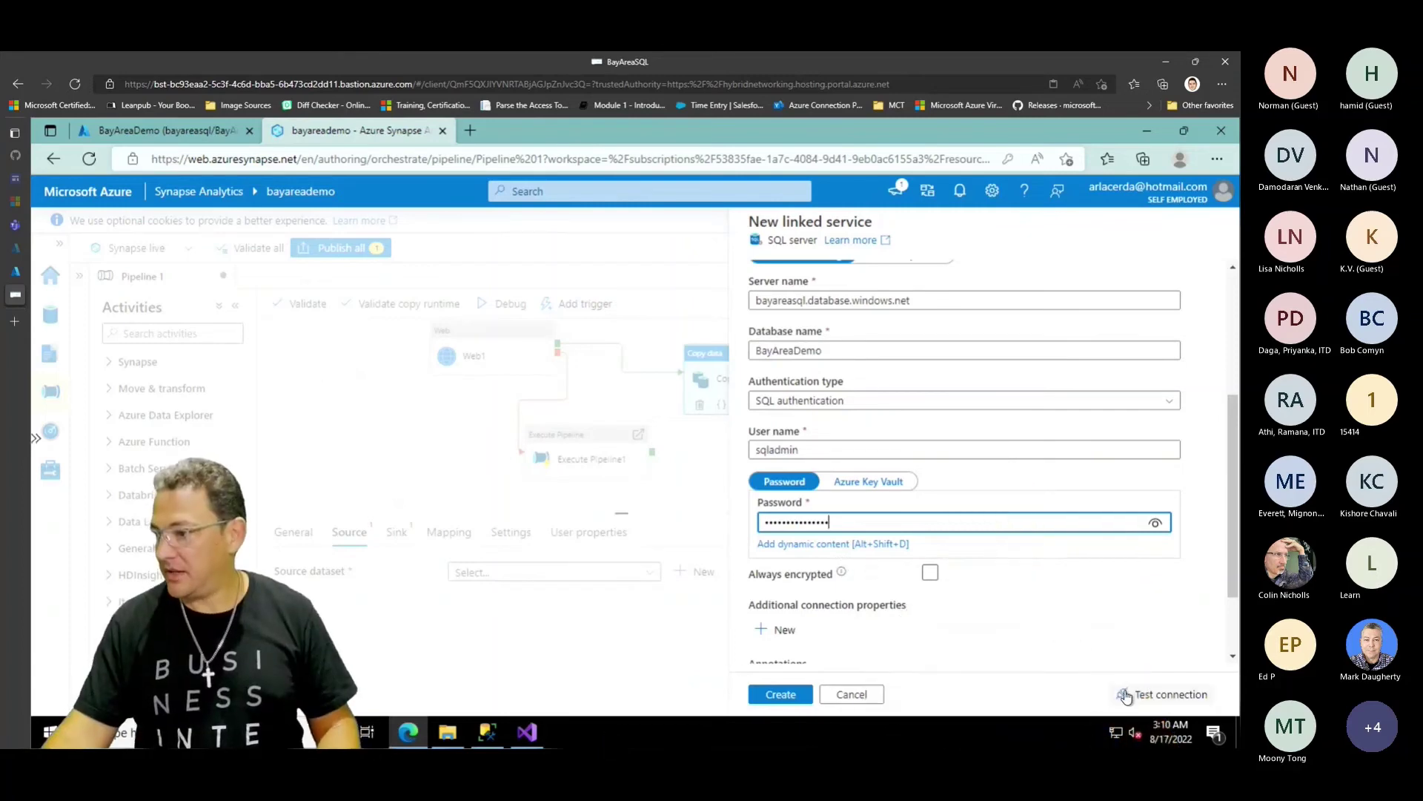
left_click(1134, 697)
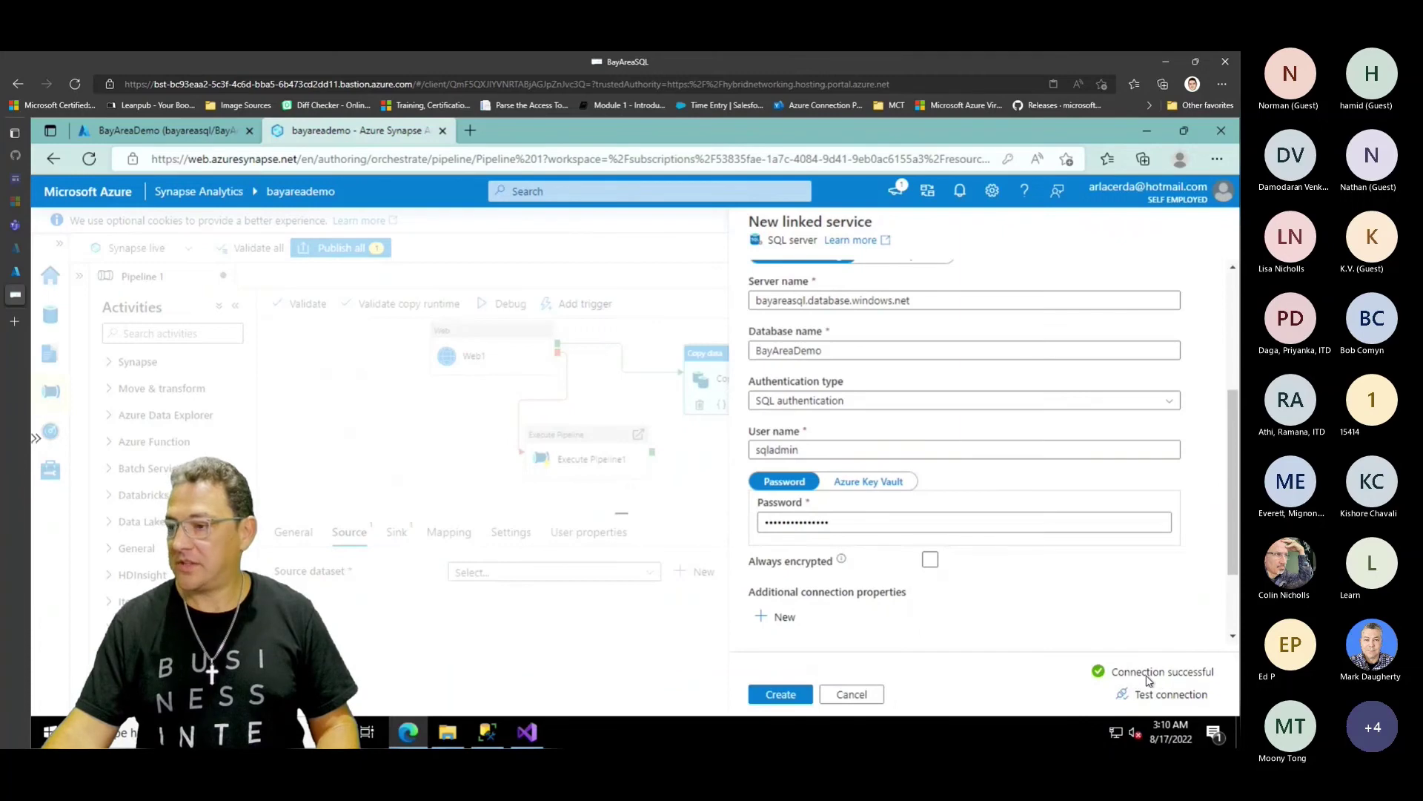
Create the BayAreaSource linked service and dismiss the browser's save-password prompt
left_click(802, 697)
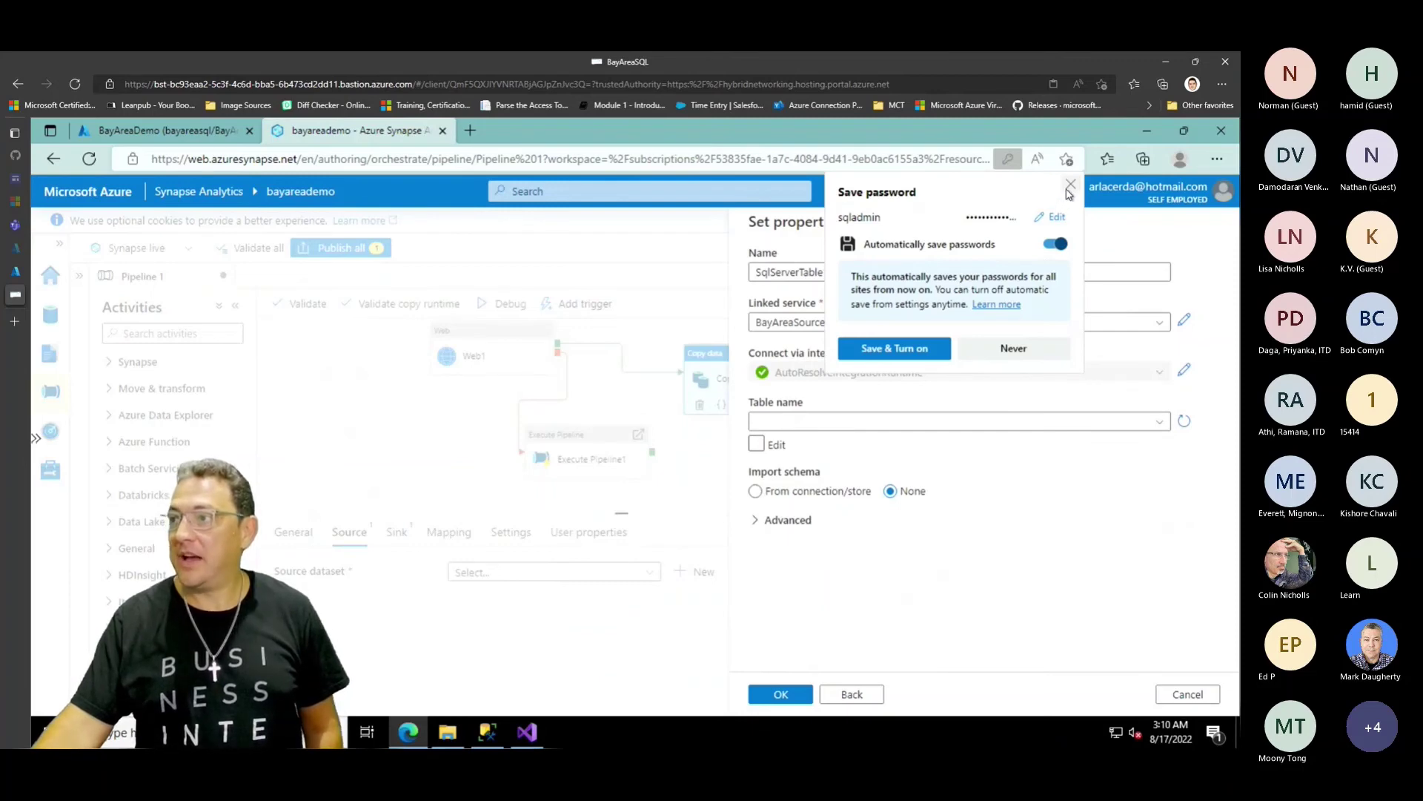
left_click(1070, 188)
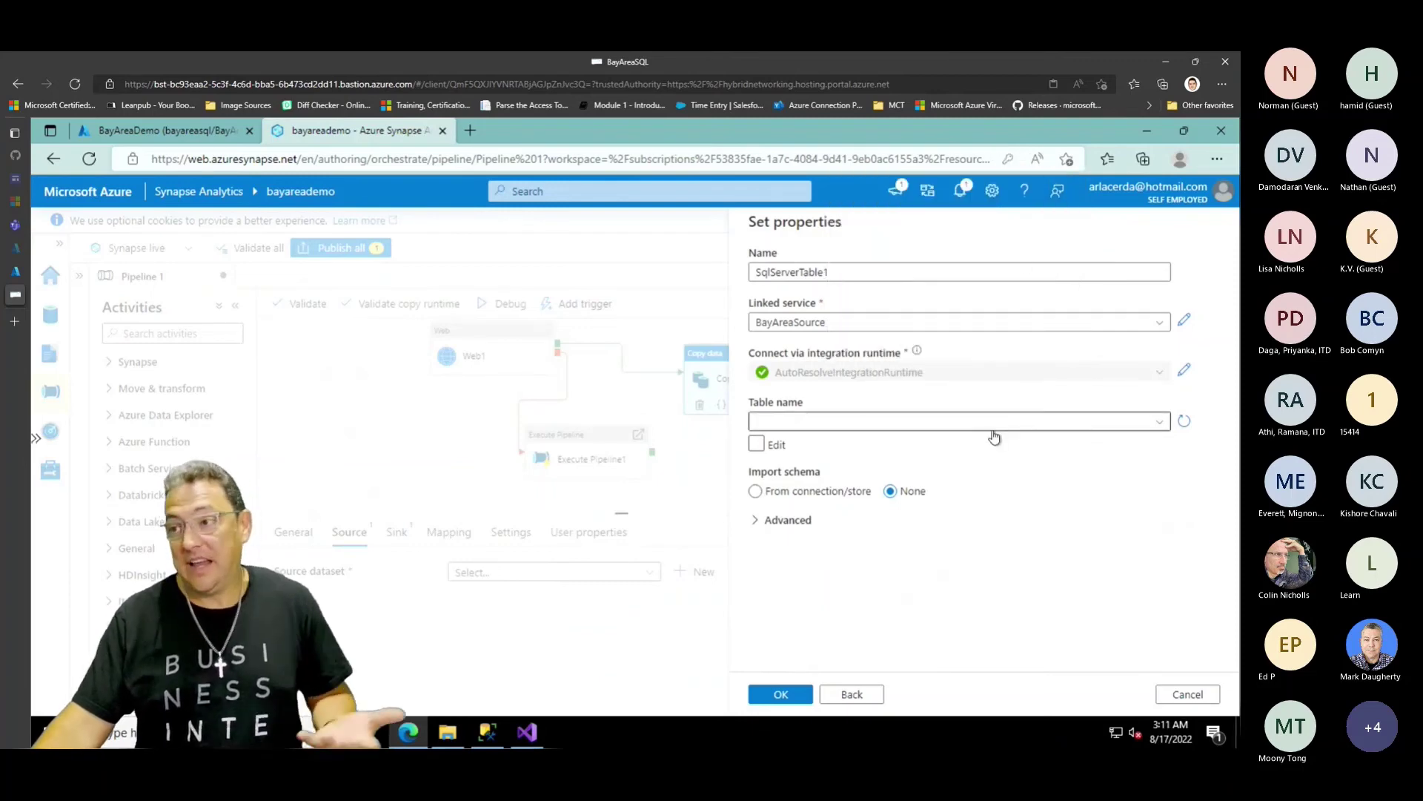
left_click(1159, 421)
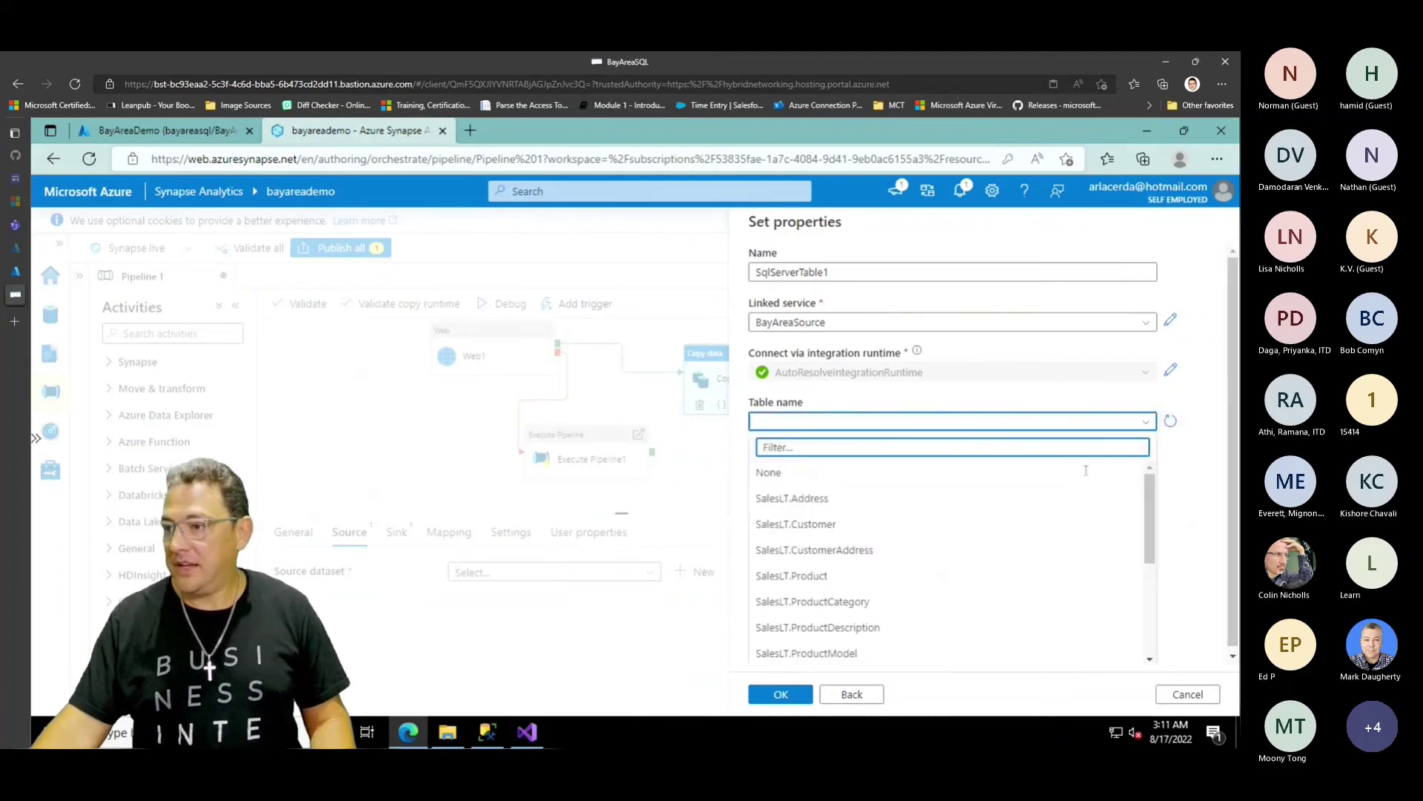
Point source dataset SqlServerTable1 at table SalesLT.Customer and confirm it
left_click(992, 525)
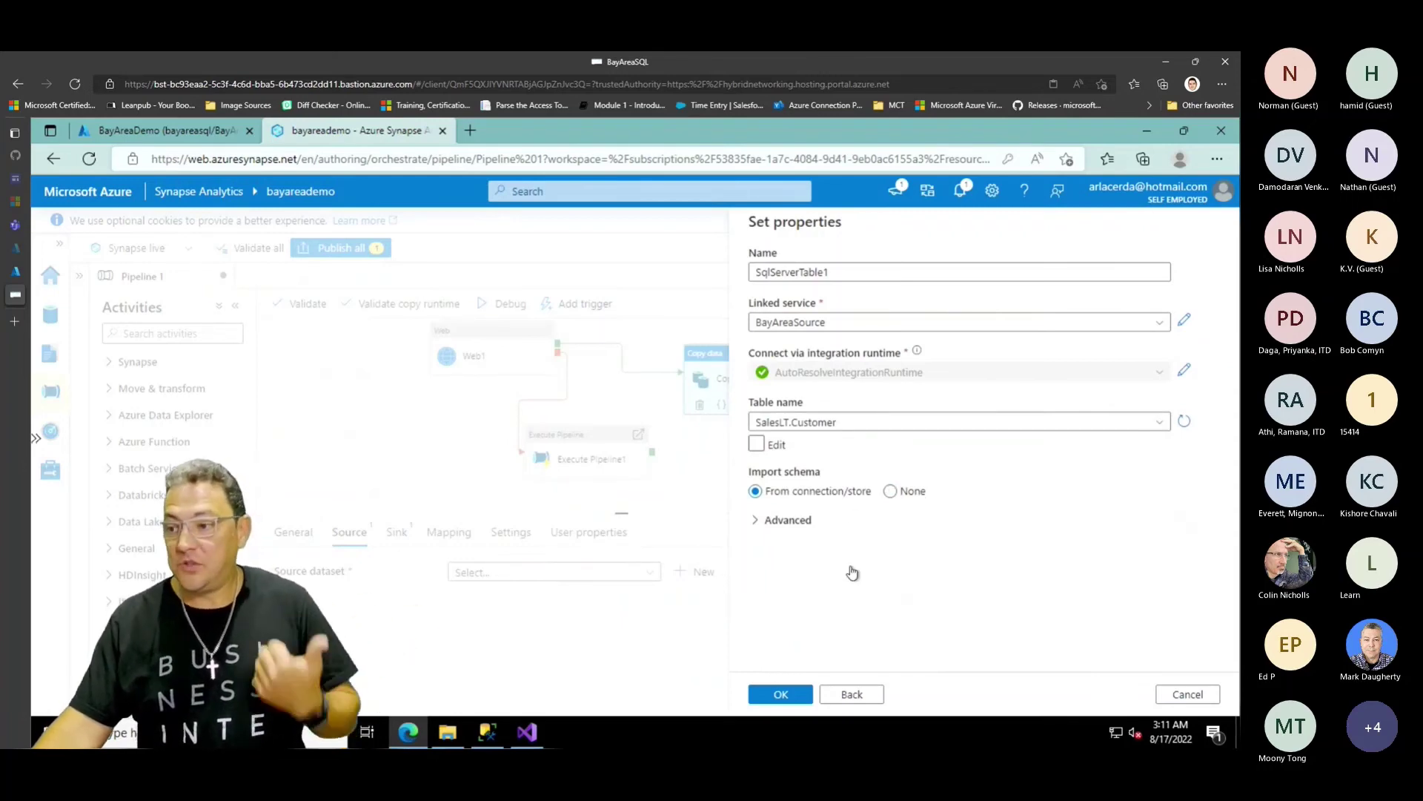
left_click(788, 700)
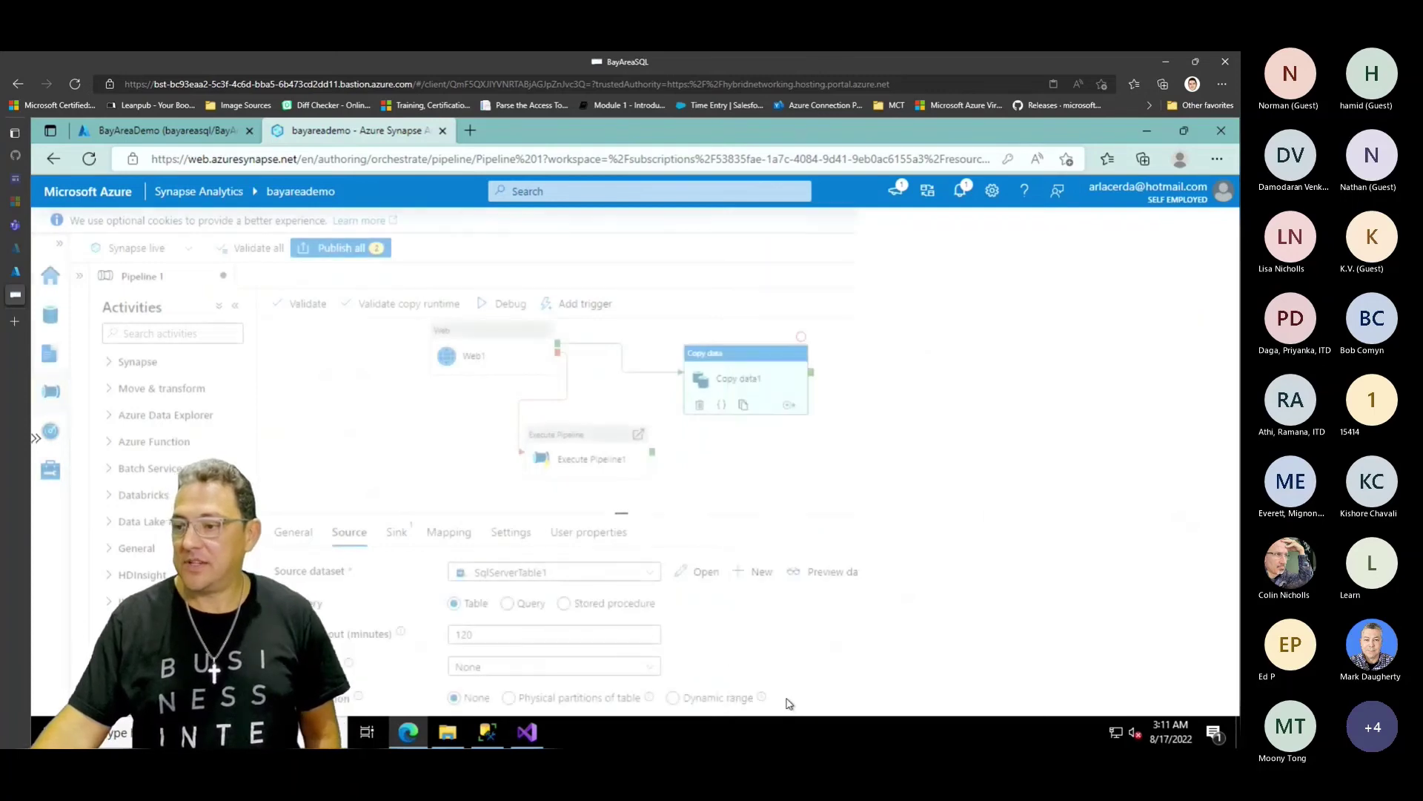
left_click(385, 535)
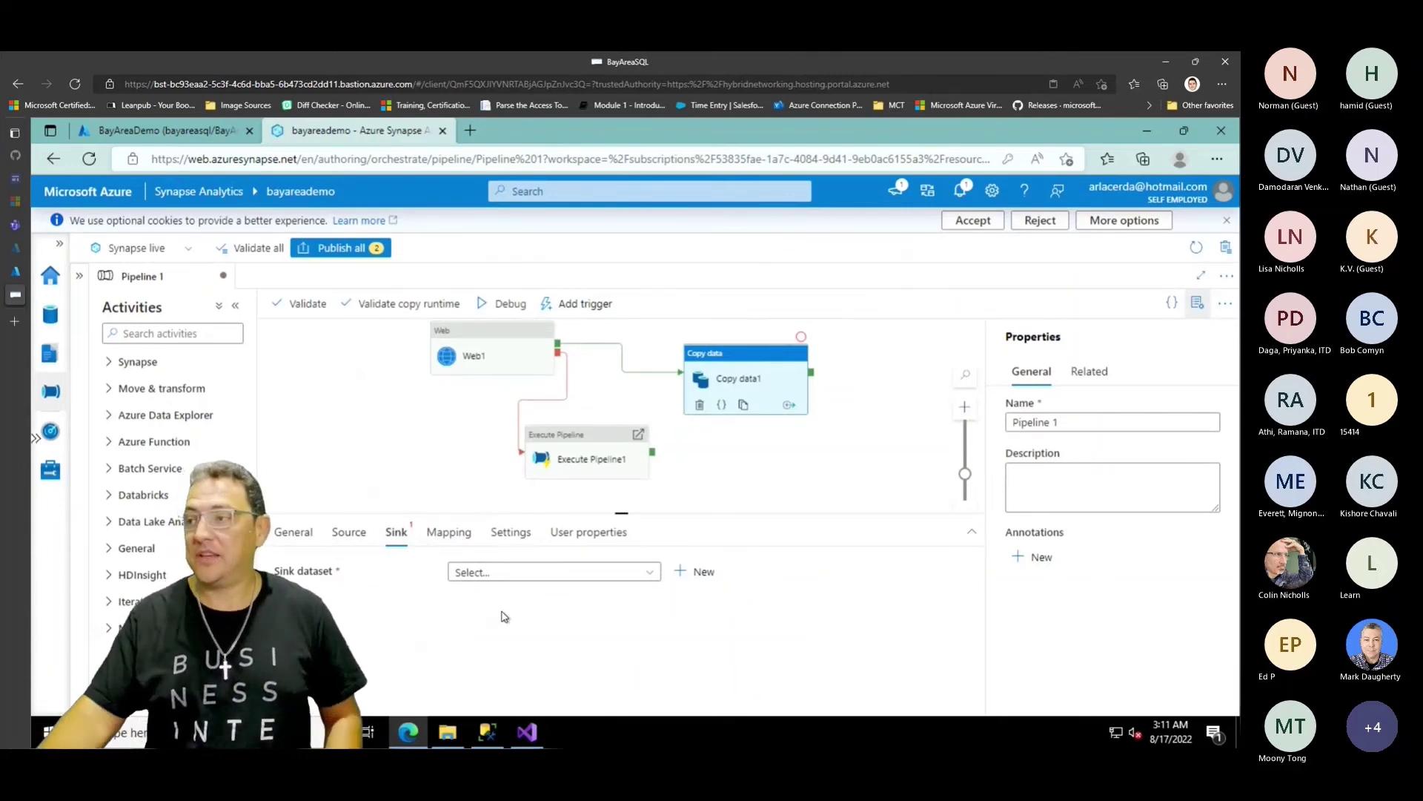
Create an Azure Databricks Delta Lake sink dataset and begin a new linked service for it
left_click(686, 574)
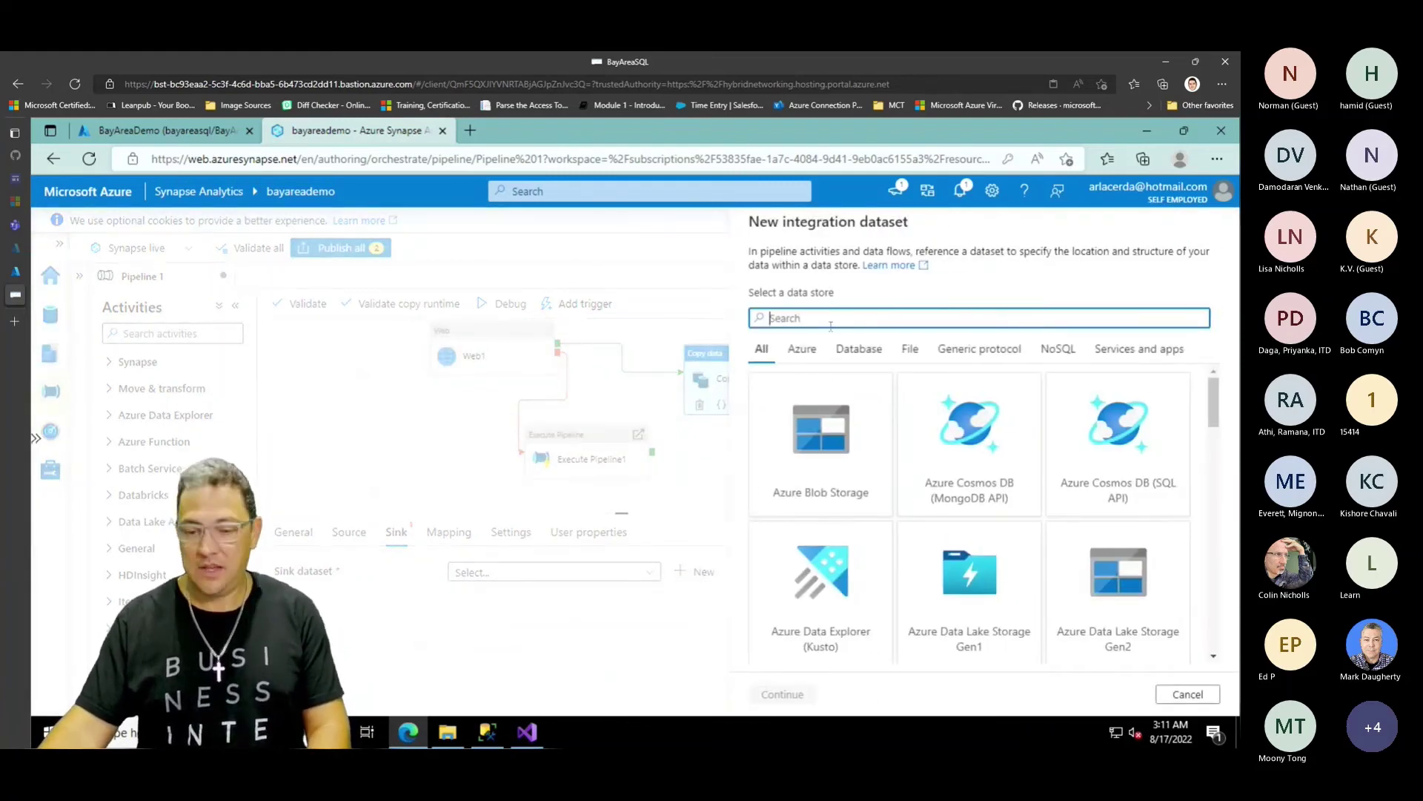
type("del")
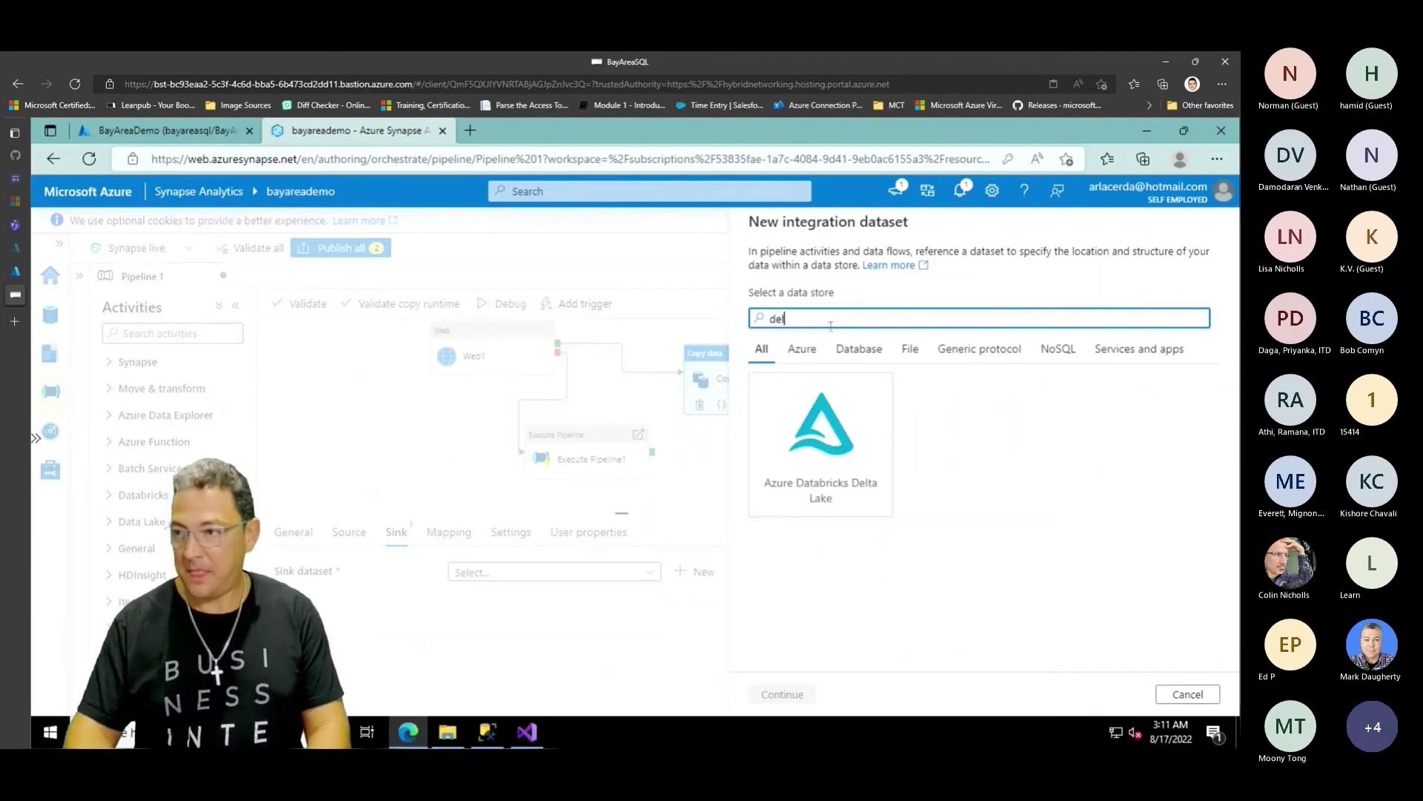
left_click(853, 428)
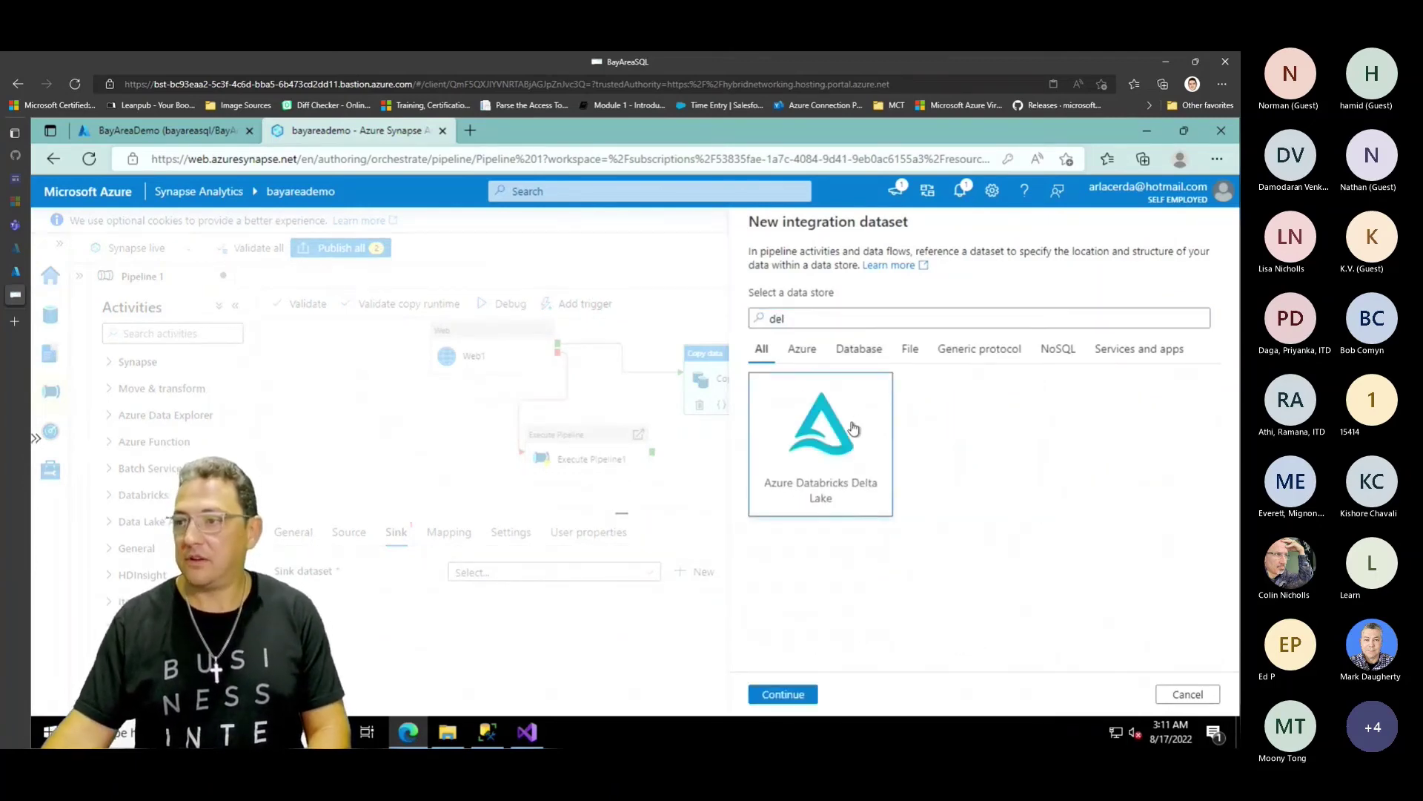
left_click(803, 696)
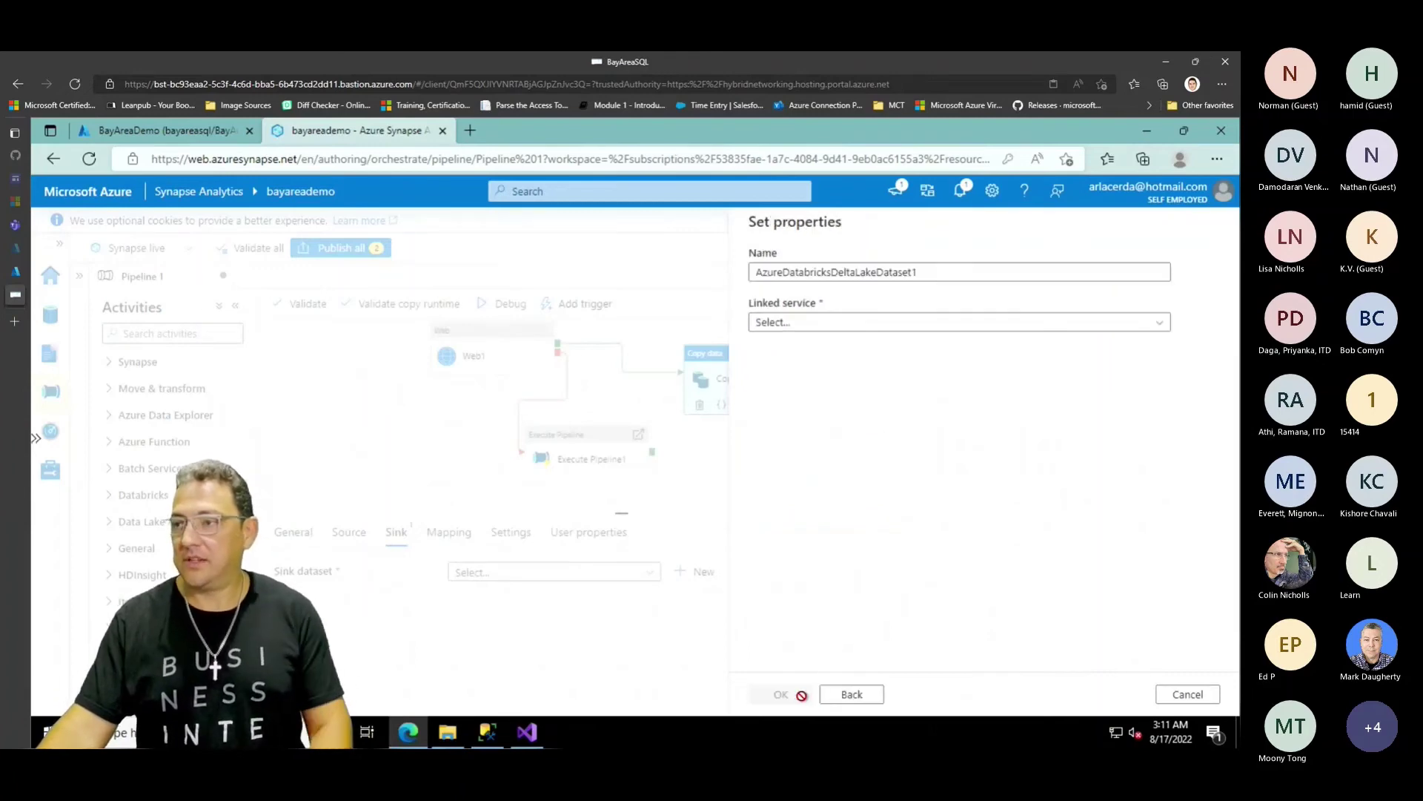
left_click(812, 334)
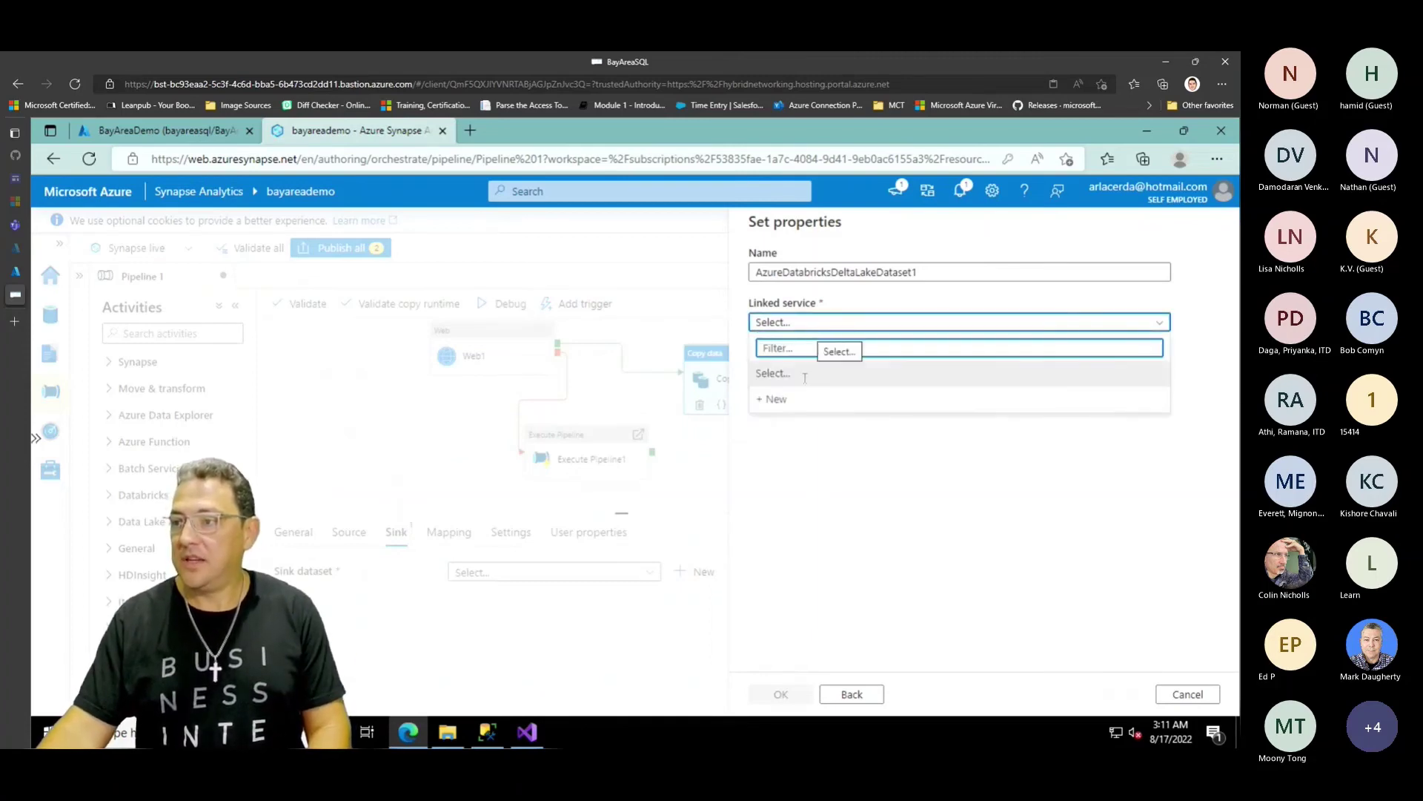
left_click(783, 403)
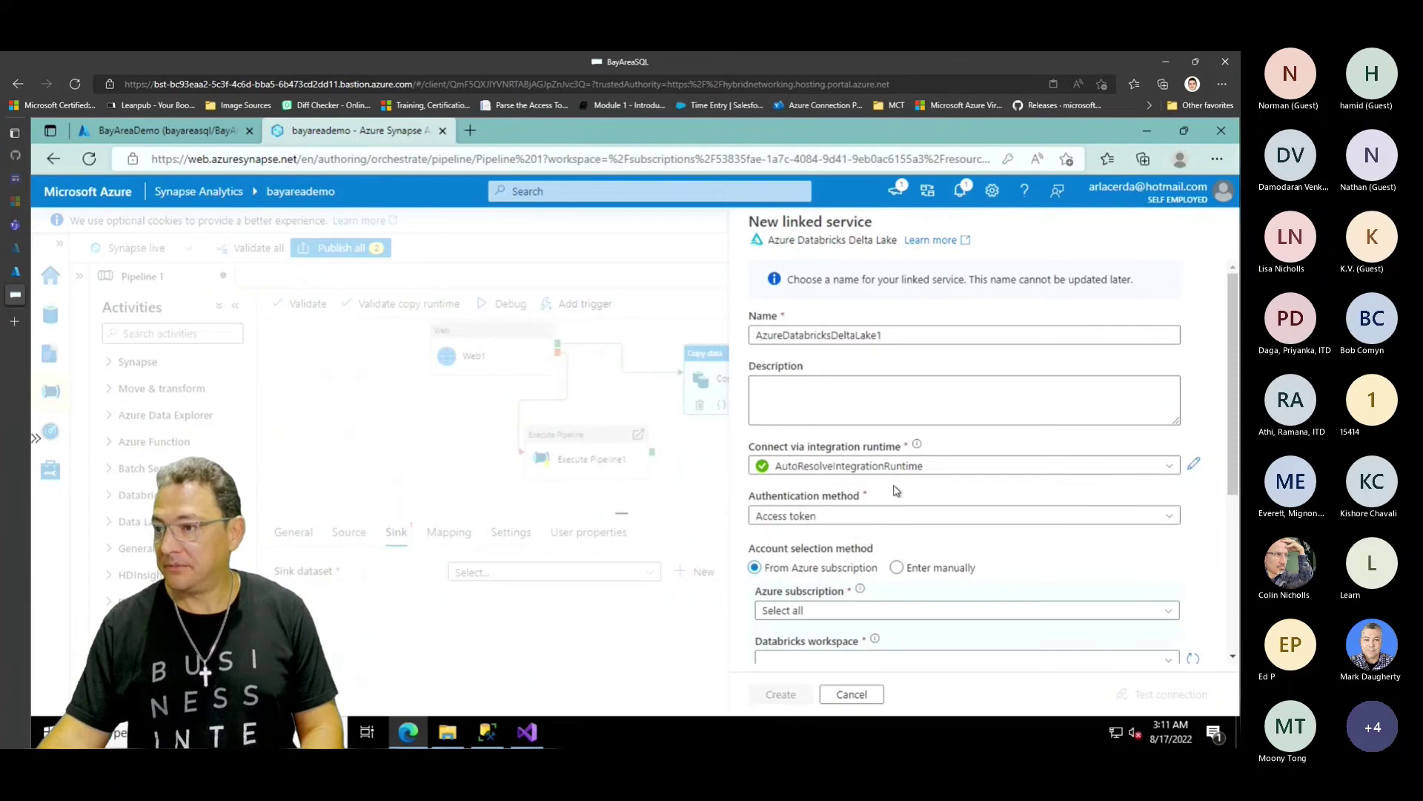
Keep Access token authentication and select subscription MCT - Visual Studio Premium with MSDN
left_click(892, 518)
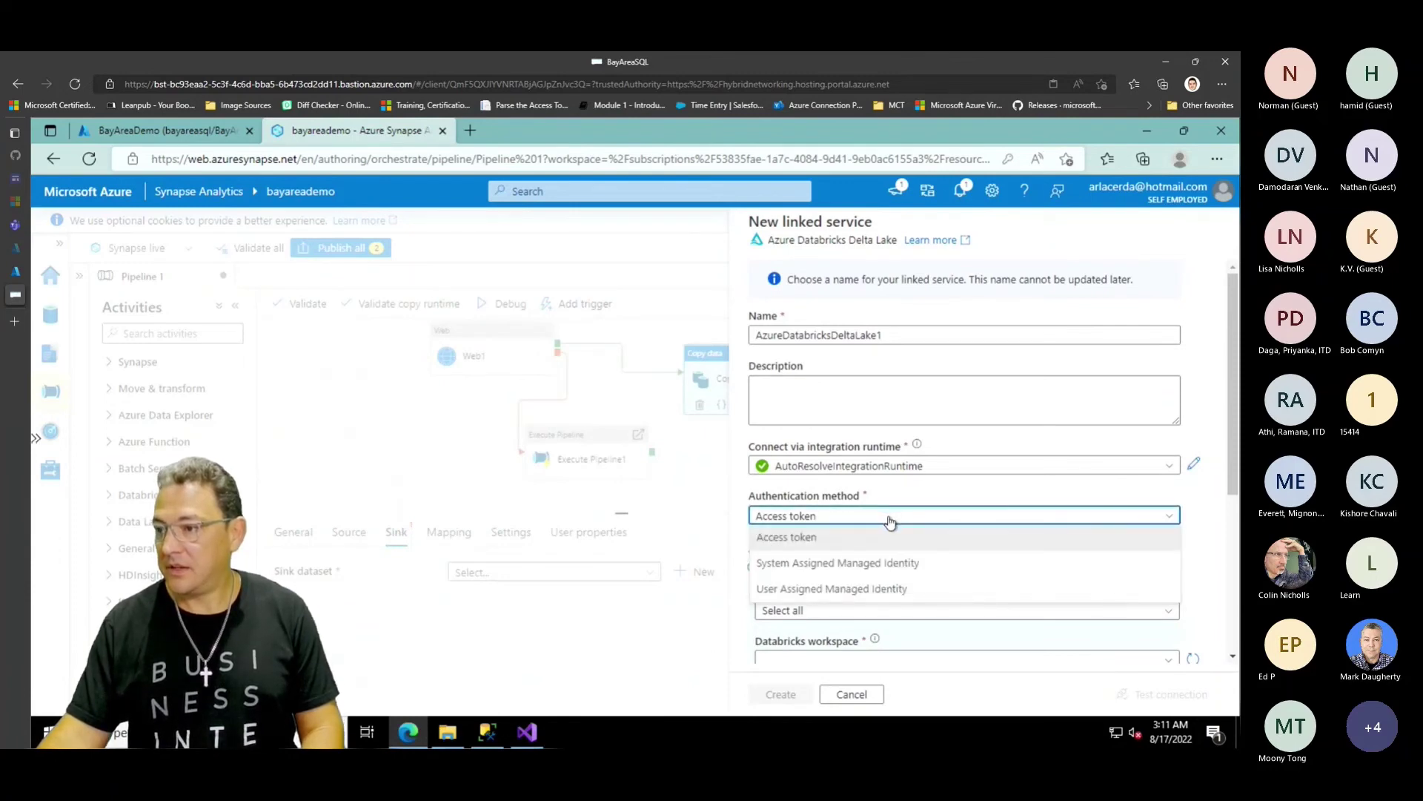
left_click(890, 517)
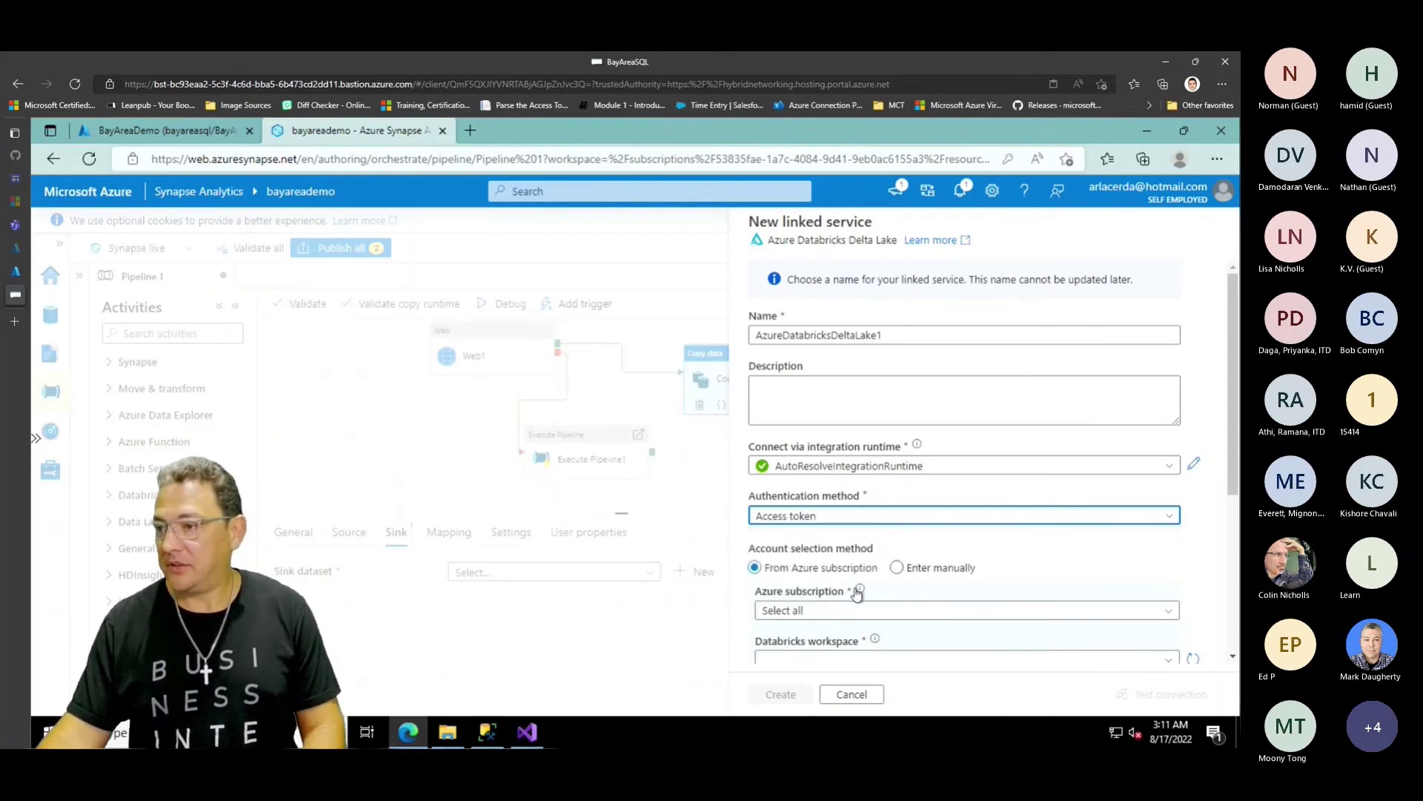
mouse_move(860, 591)
scroll(863, 593, "down", 1)
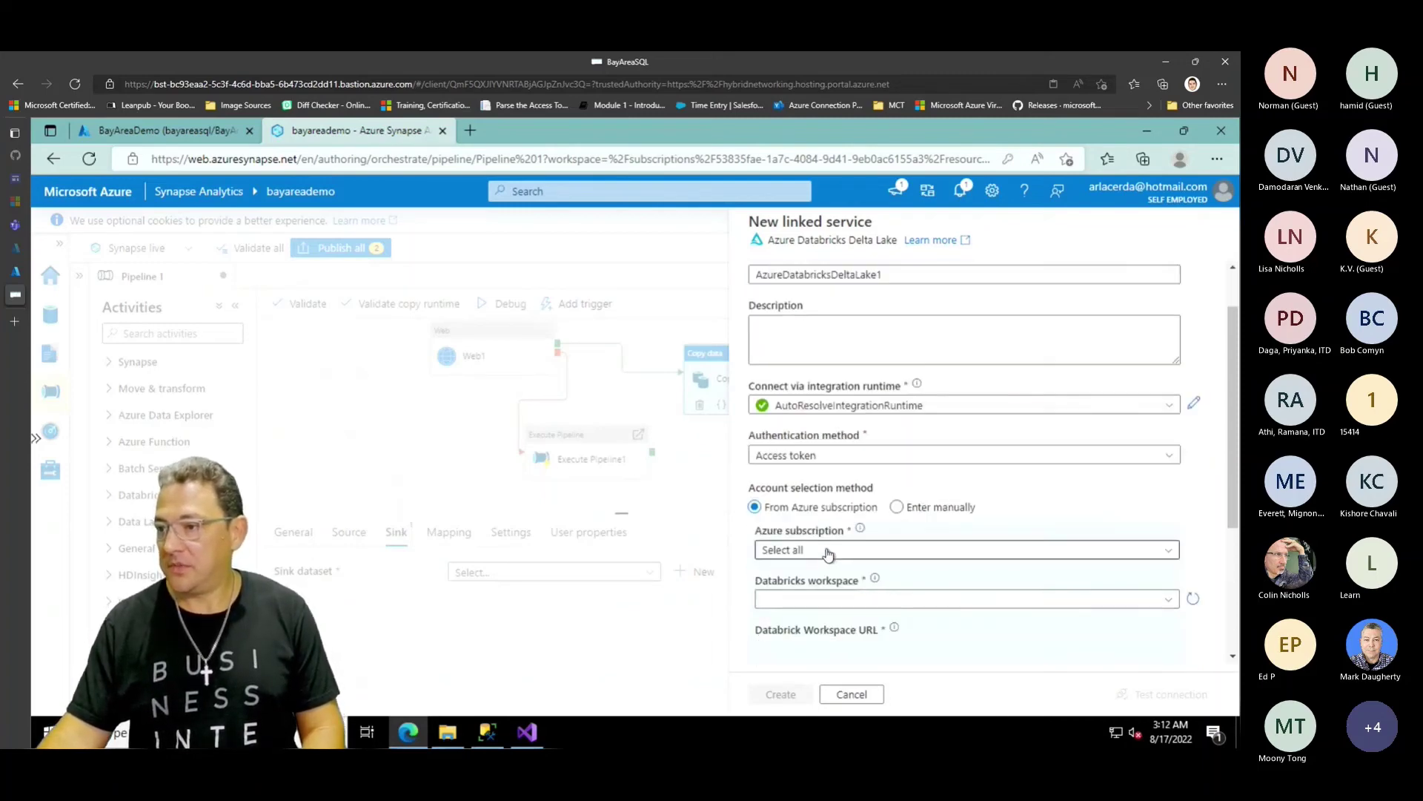
left_click(817, 599)
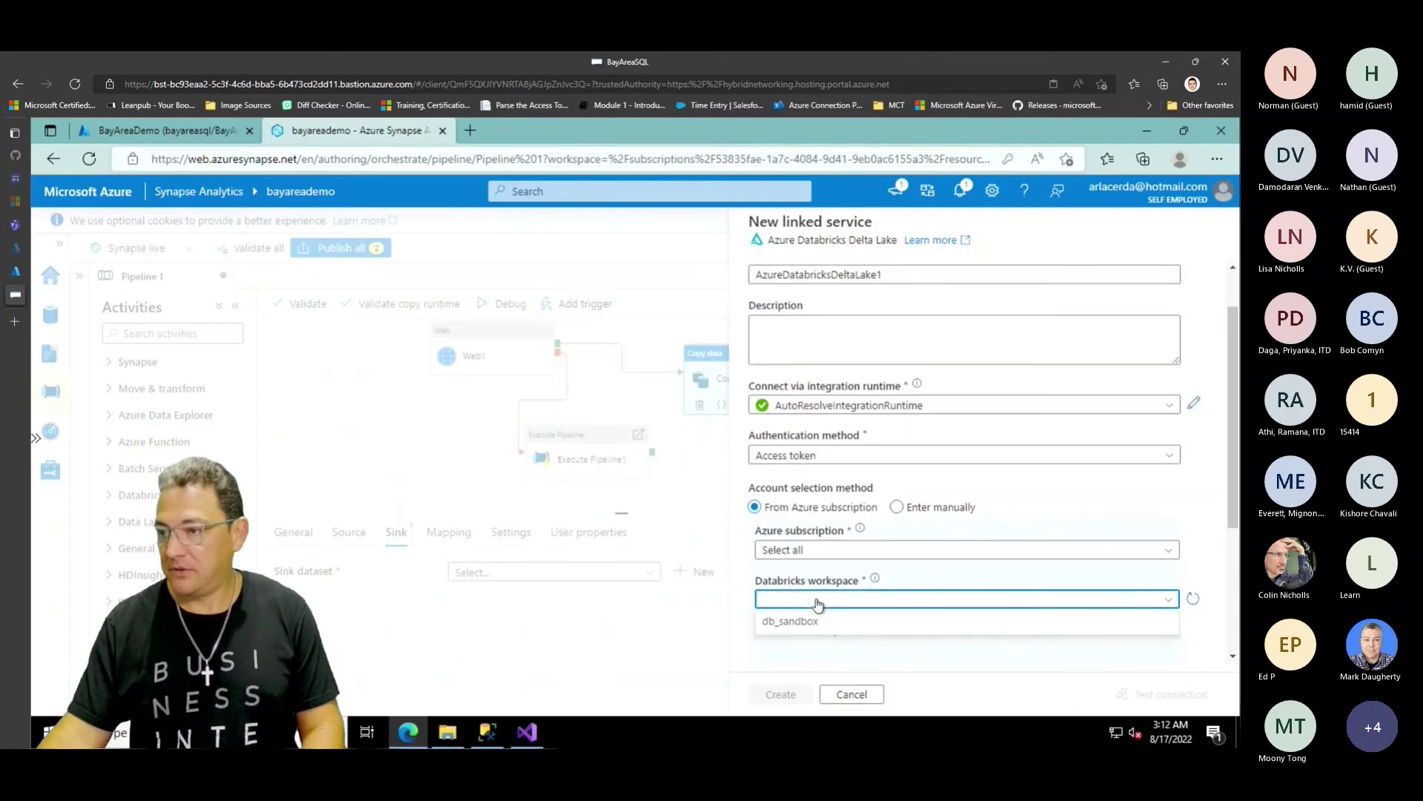
left_click(818, 602)
left_click(828, 550)
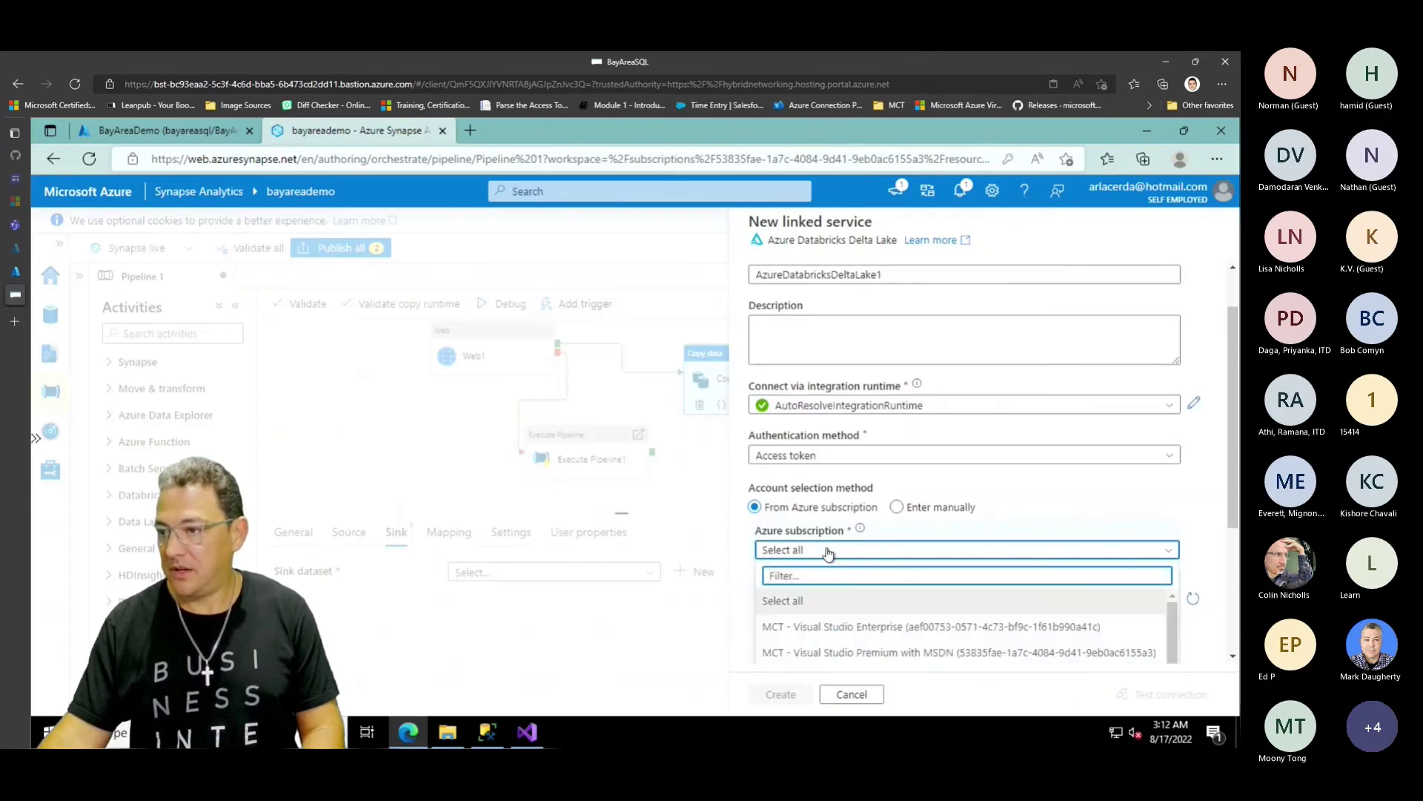
scroll(827, 552, "down", 2)
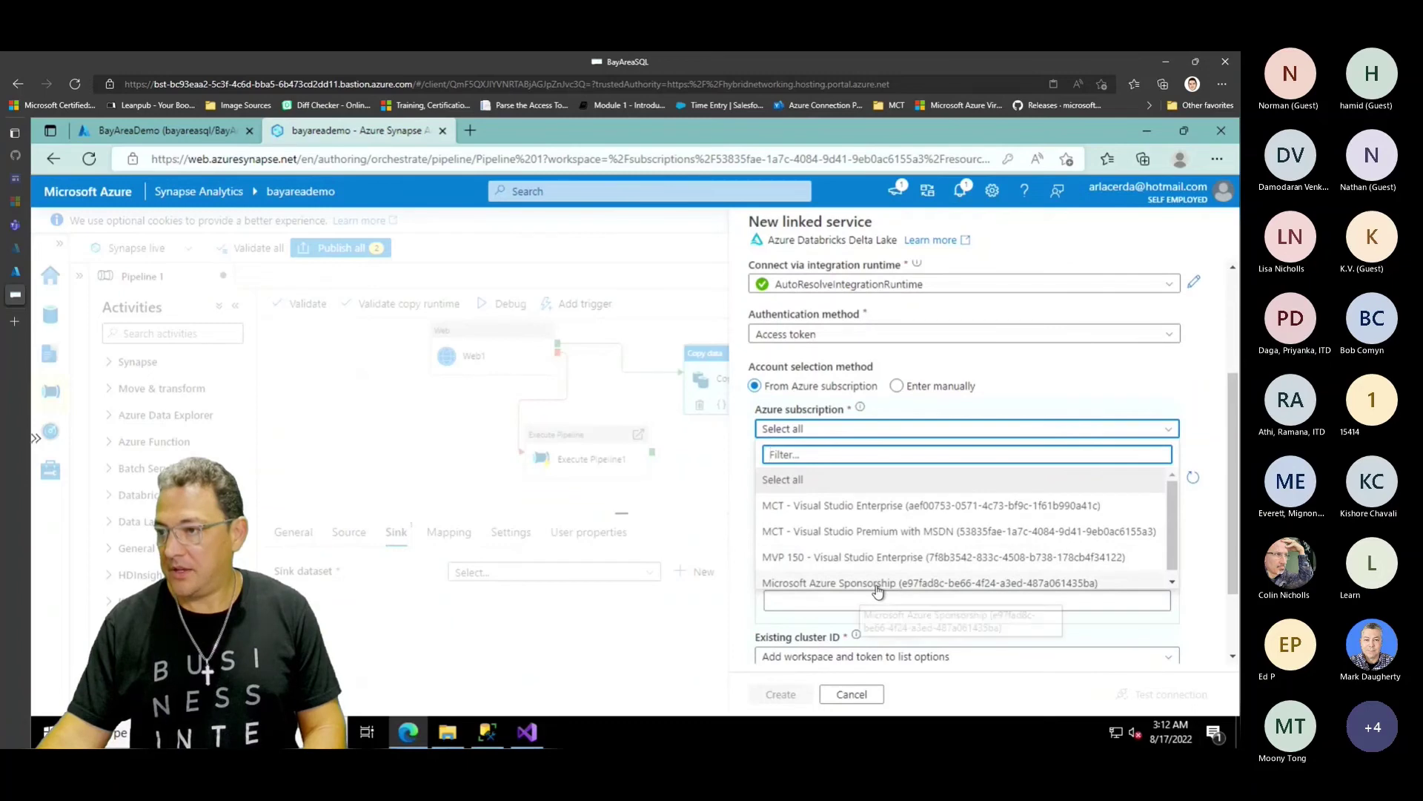
left_click(861, 536)
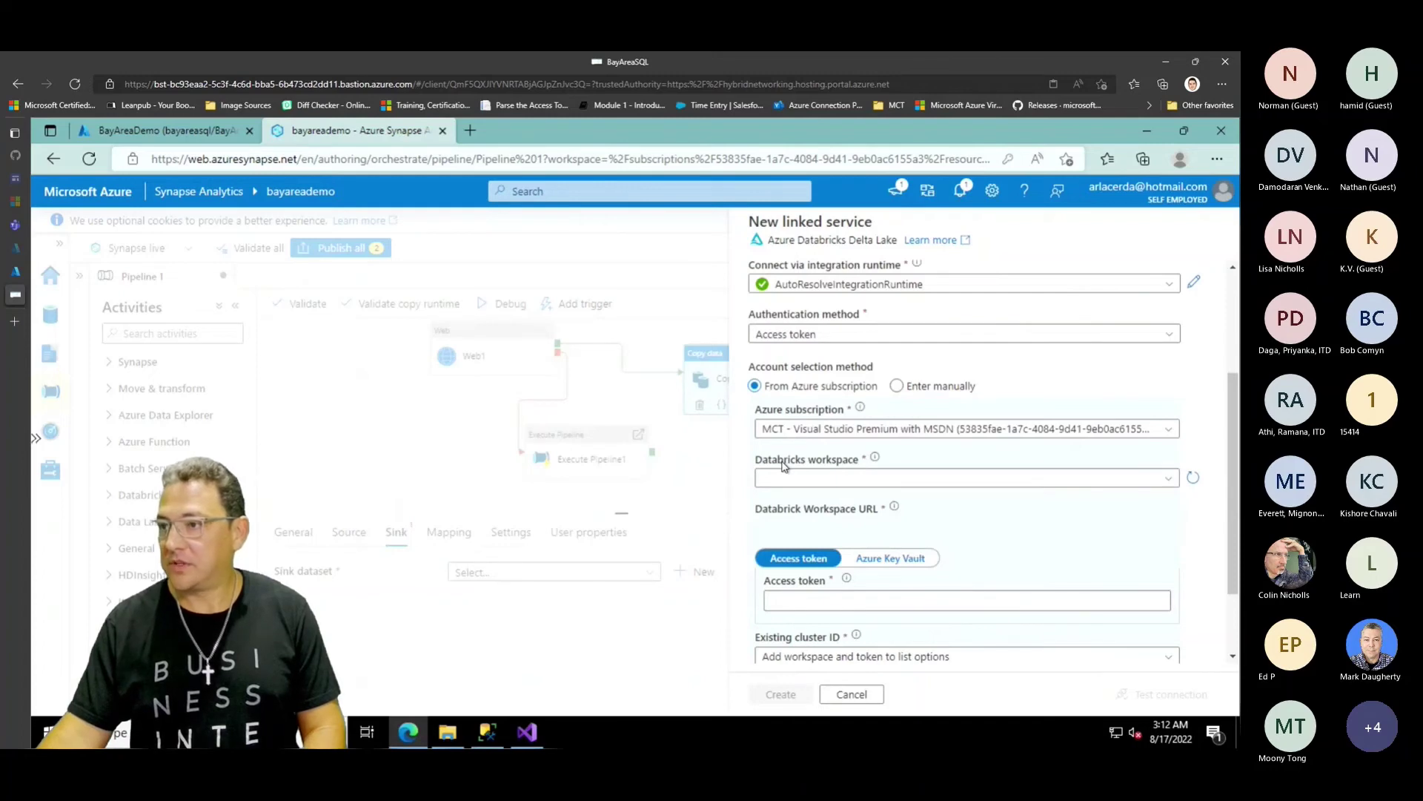
Choose Databricks workspace db_sandbox, then cancel the linked service form
left_click(804, 478)
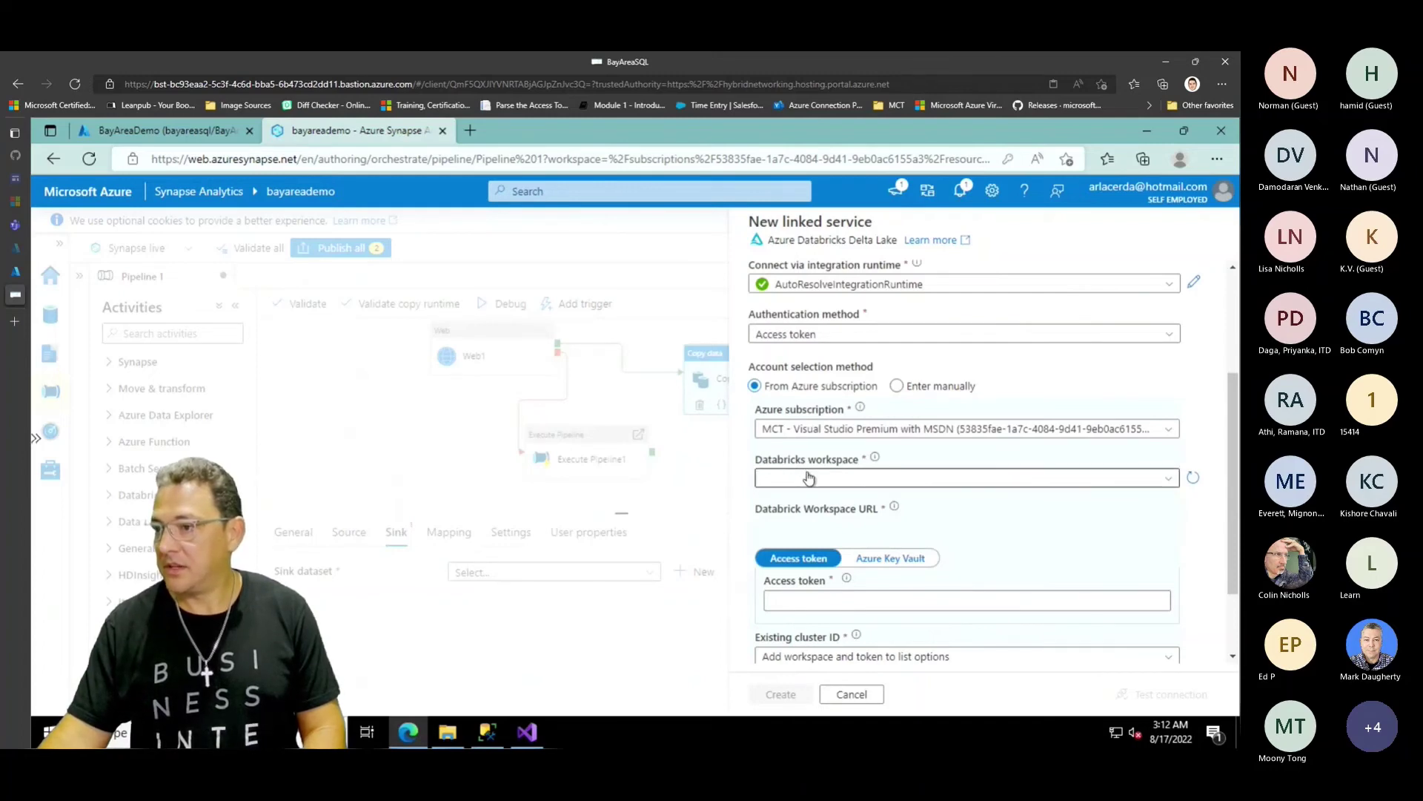
left_click(812, 478)
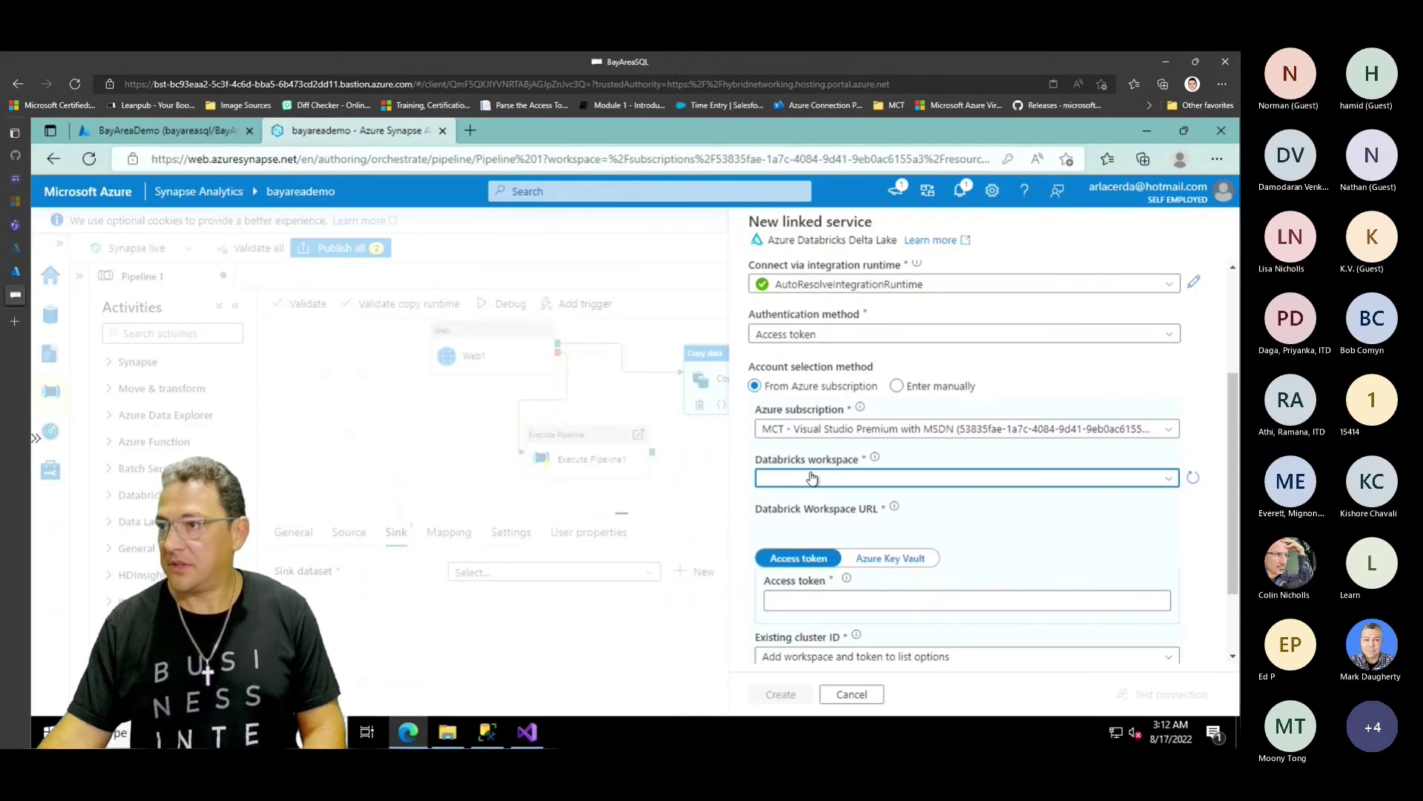
scroll(812, 477, "up", 1)
scroll(812, 477, "up", 2)
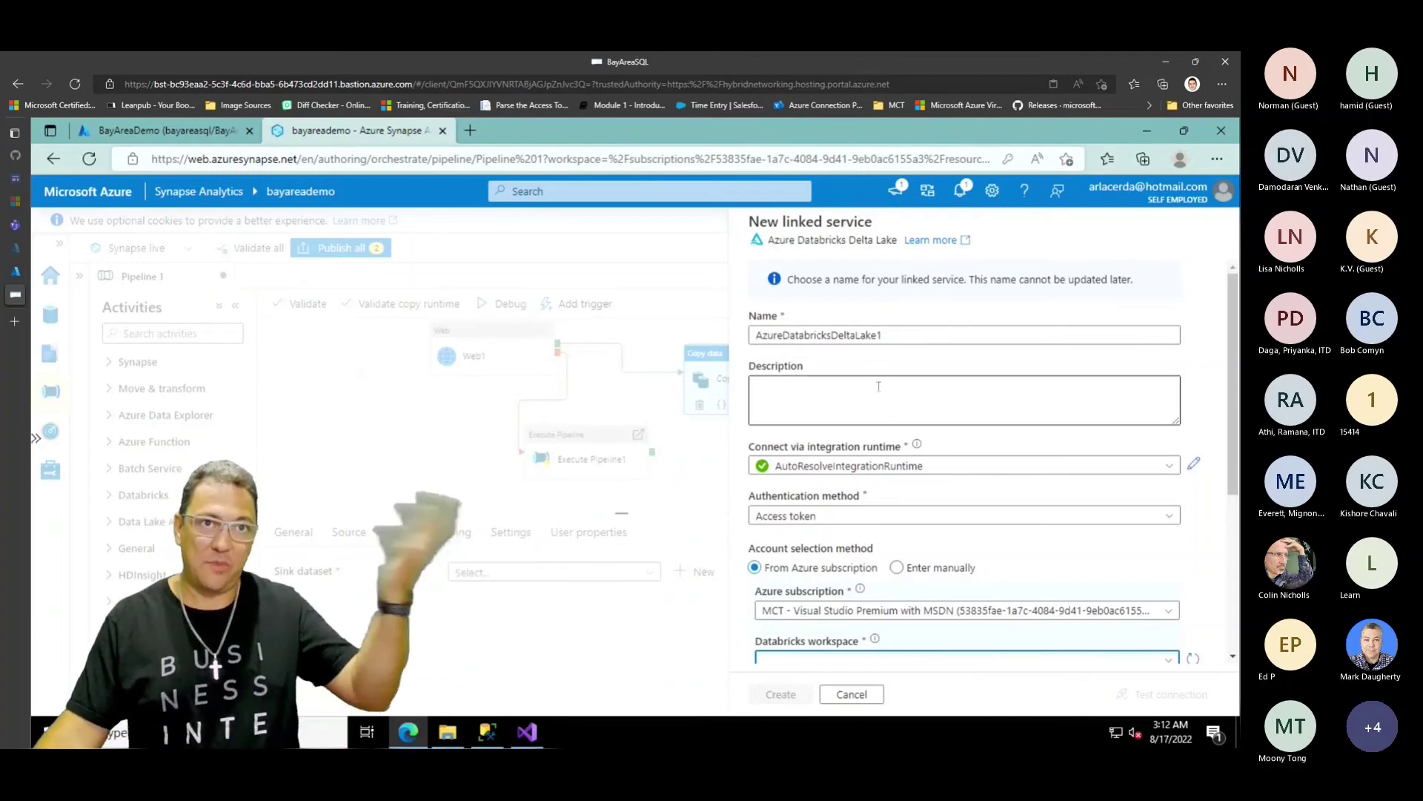
scroll(918, 467, "down", 2)
scroll(917, 468, "down", 1)
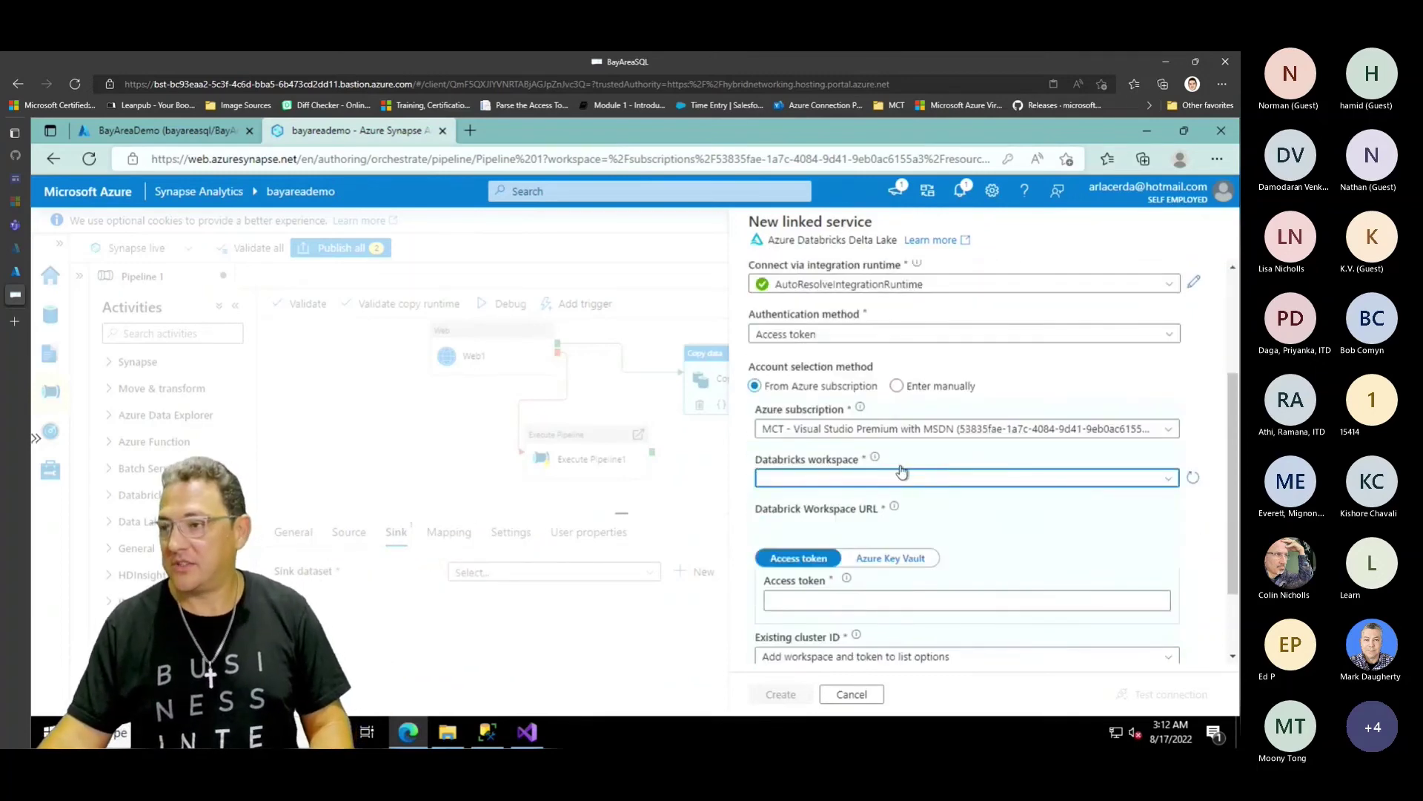
left_click(893, 478)
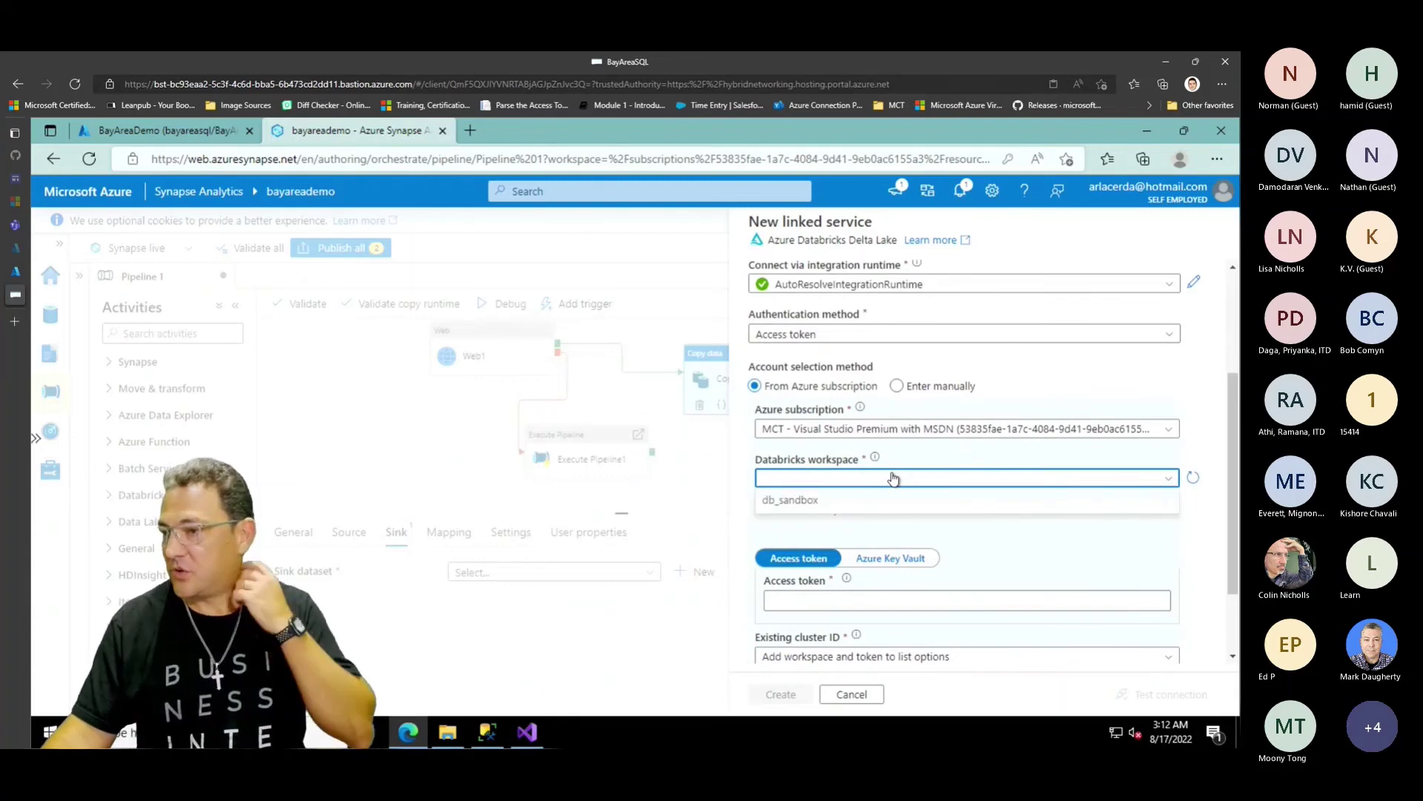
left_click(883, 504)
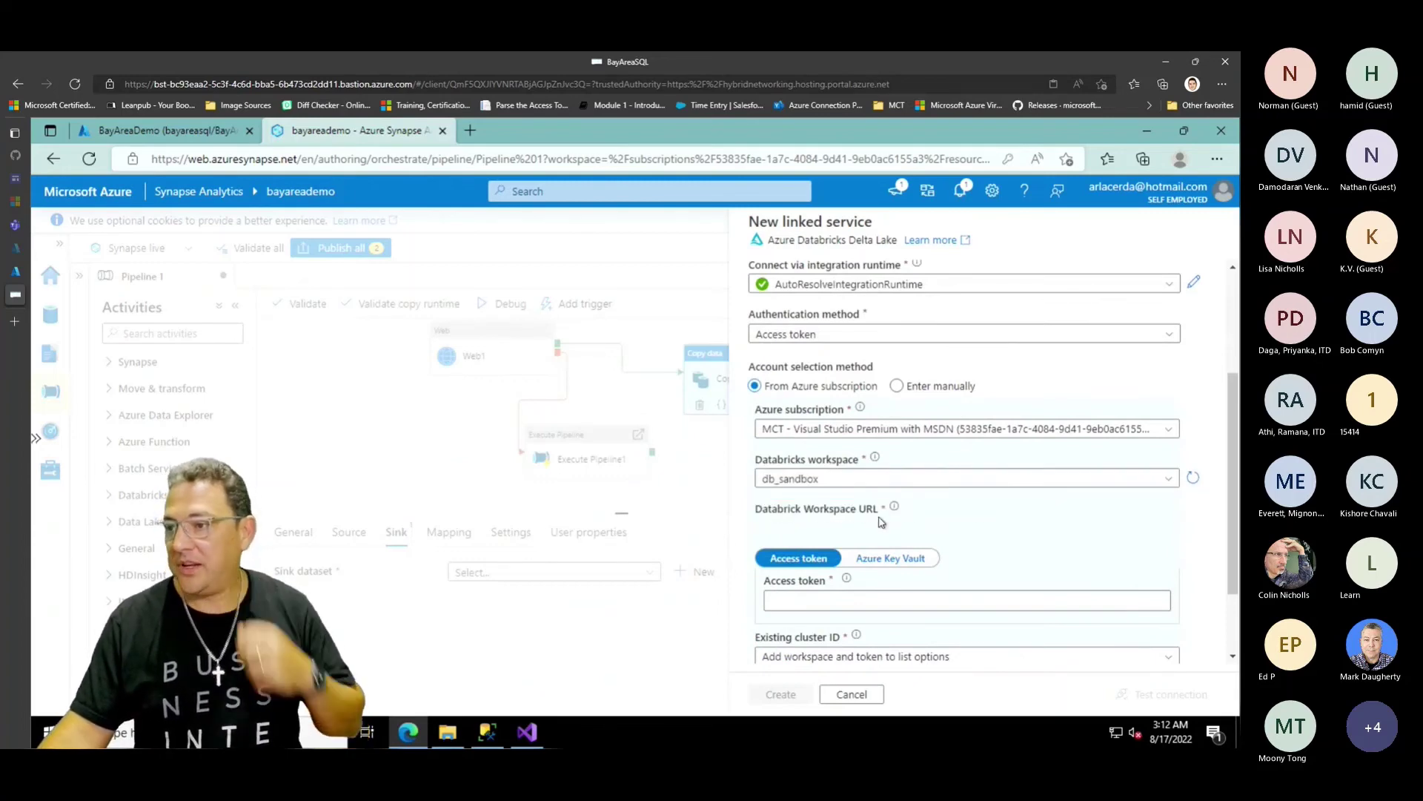
scroll(841, 620, "down", 2)
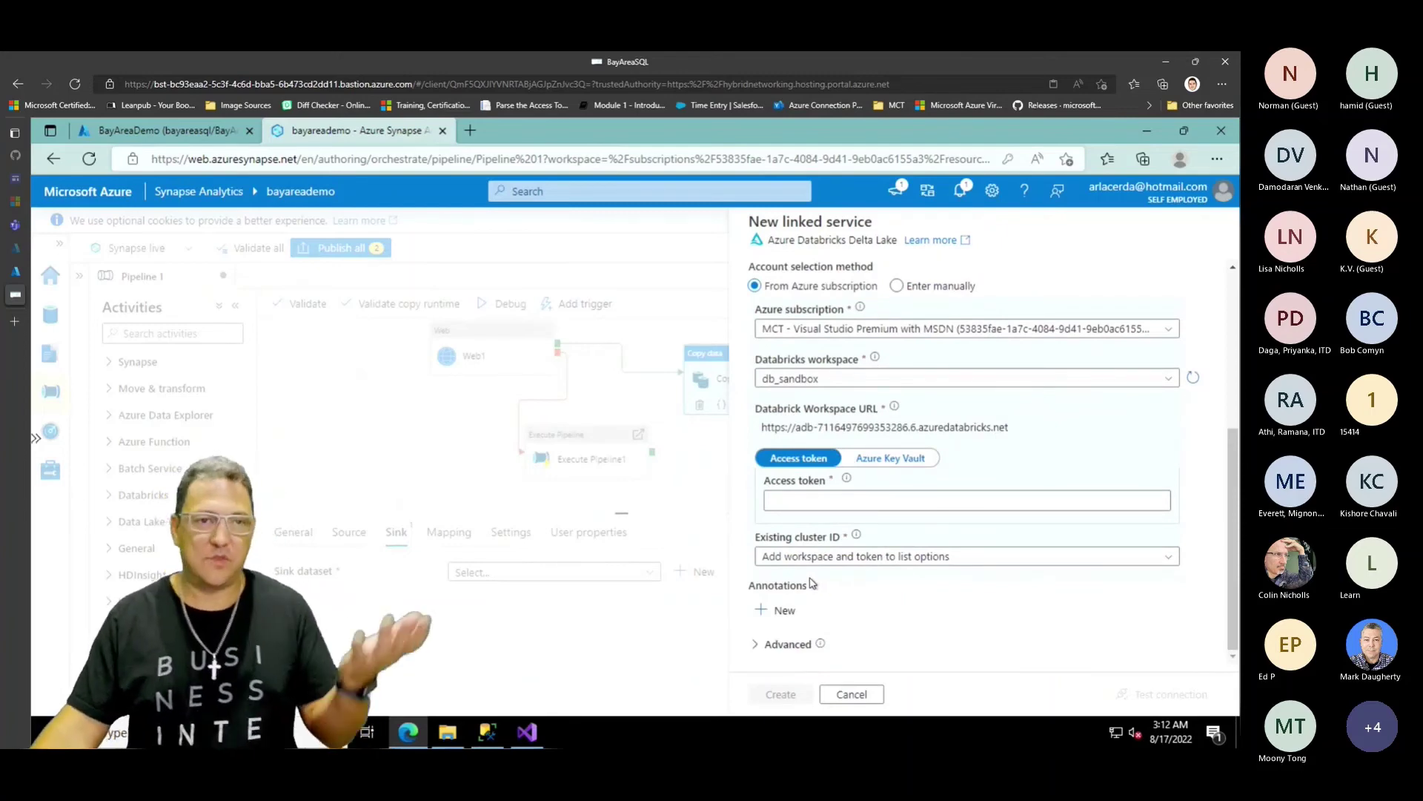
left_click(822, 500)
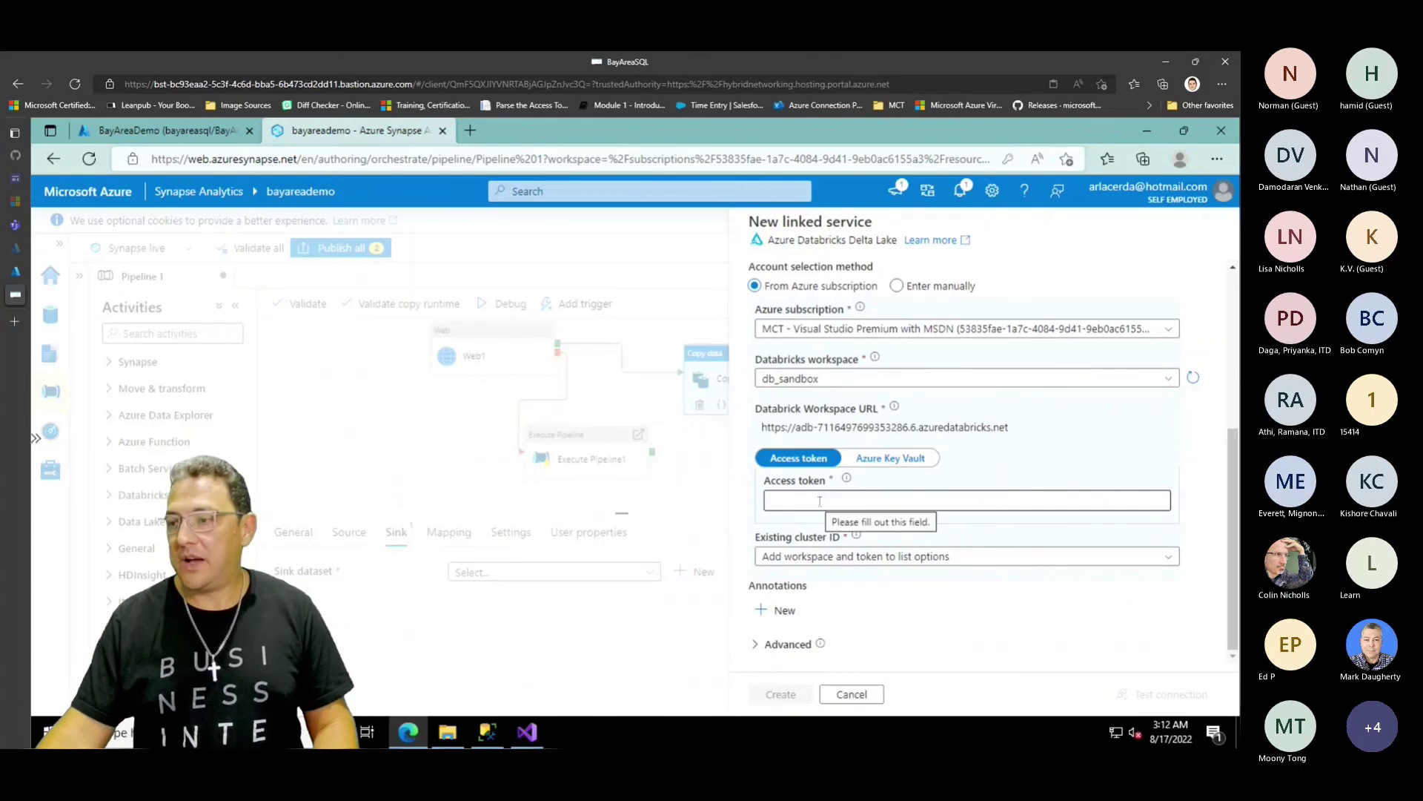
left_click(833, 697)
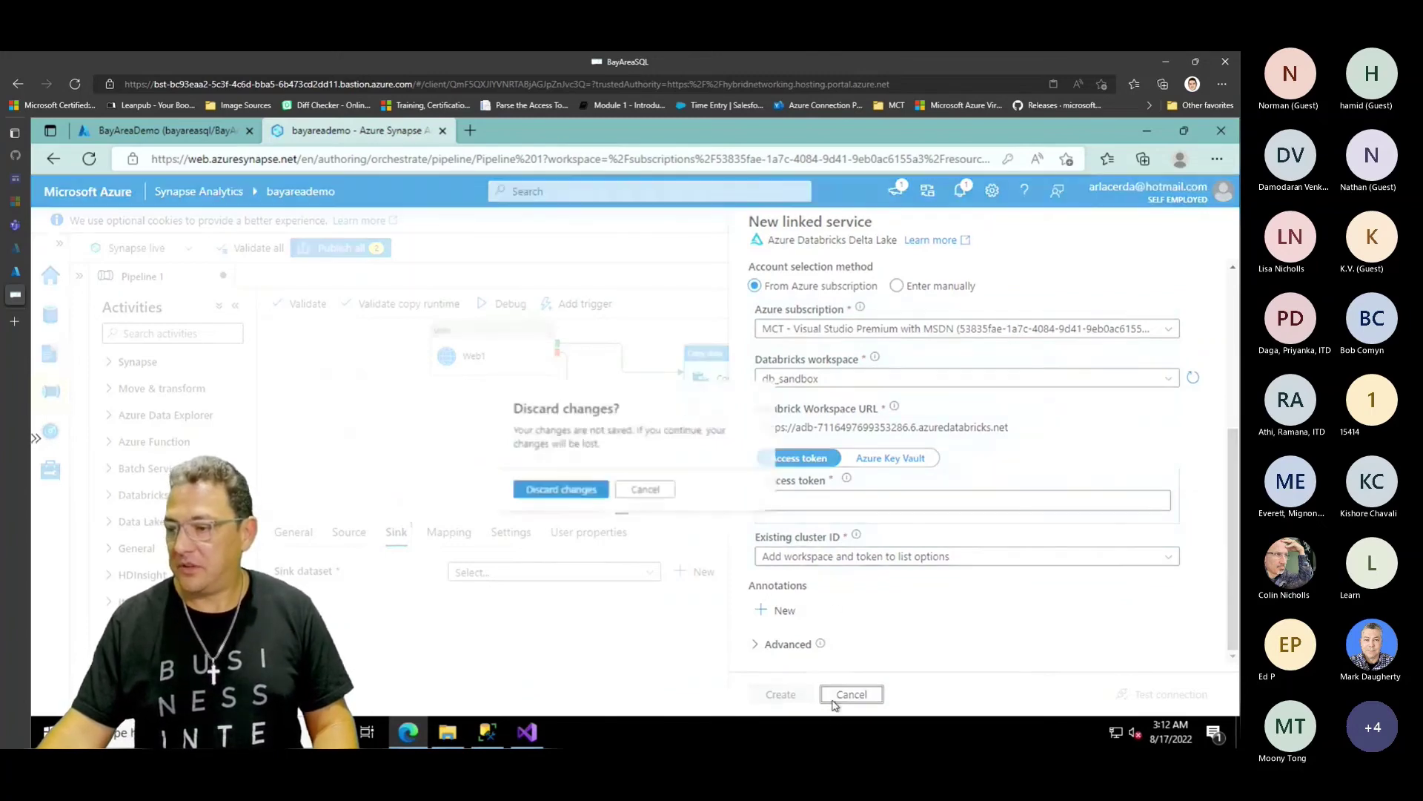
Discard the Databricks linked service and return to the data store list filtered by 'del'
left_click(568, 494)
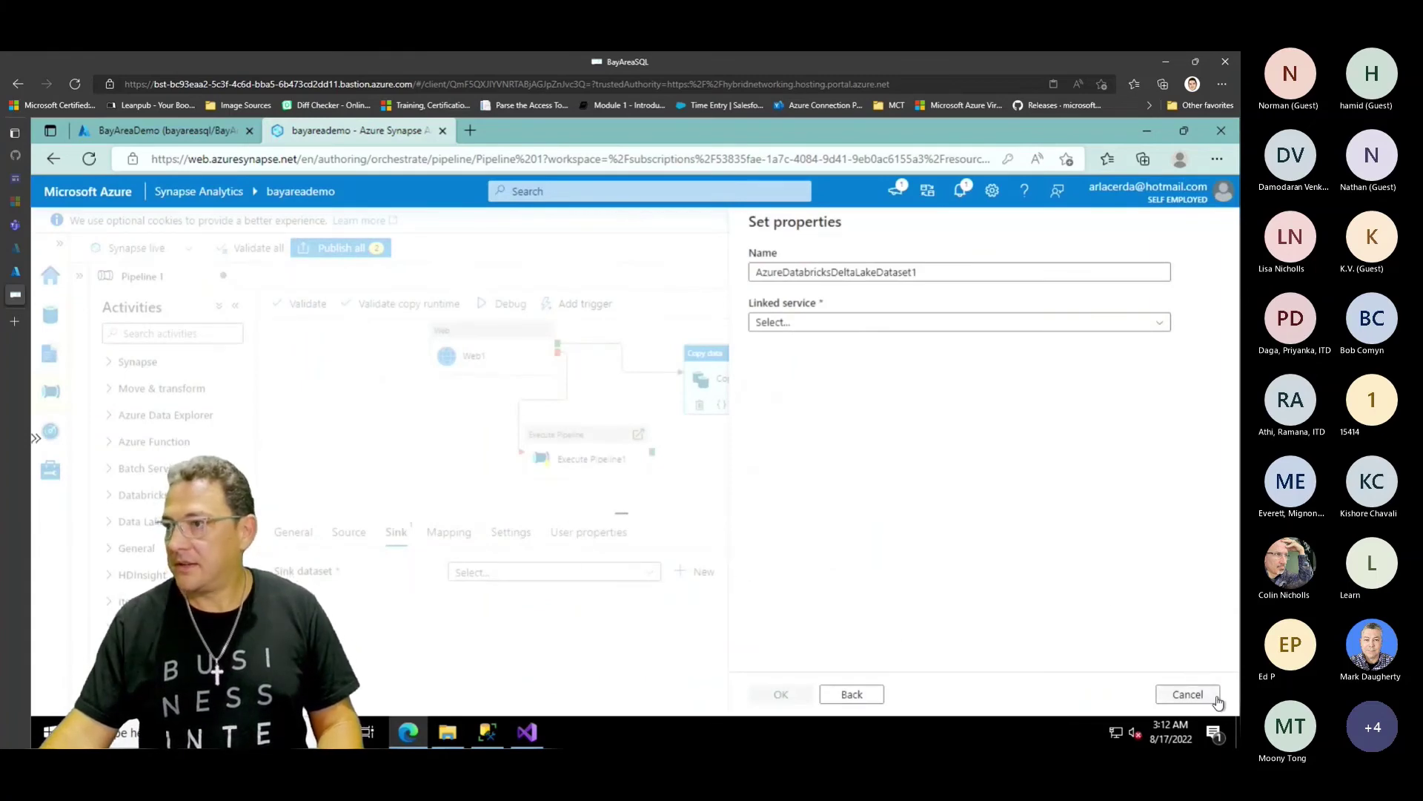
left_click(895, 322)
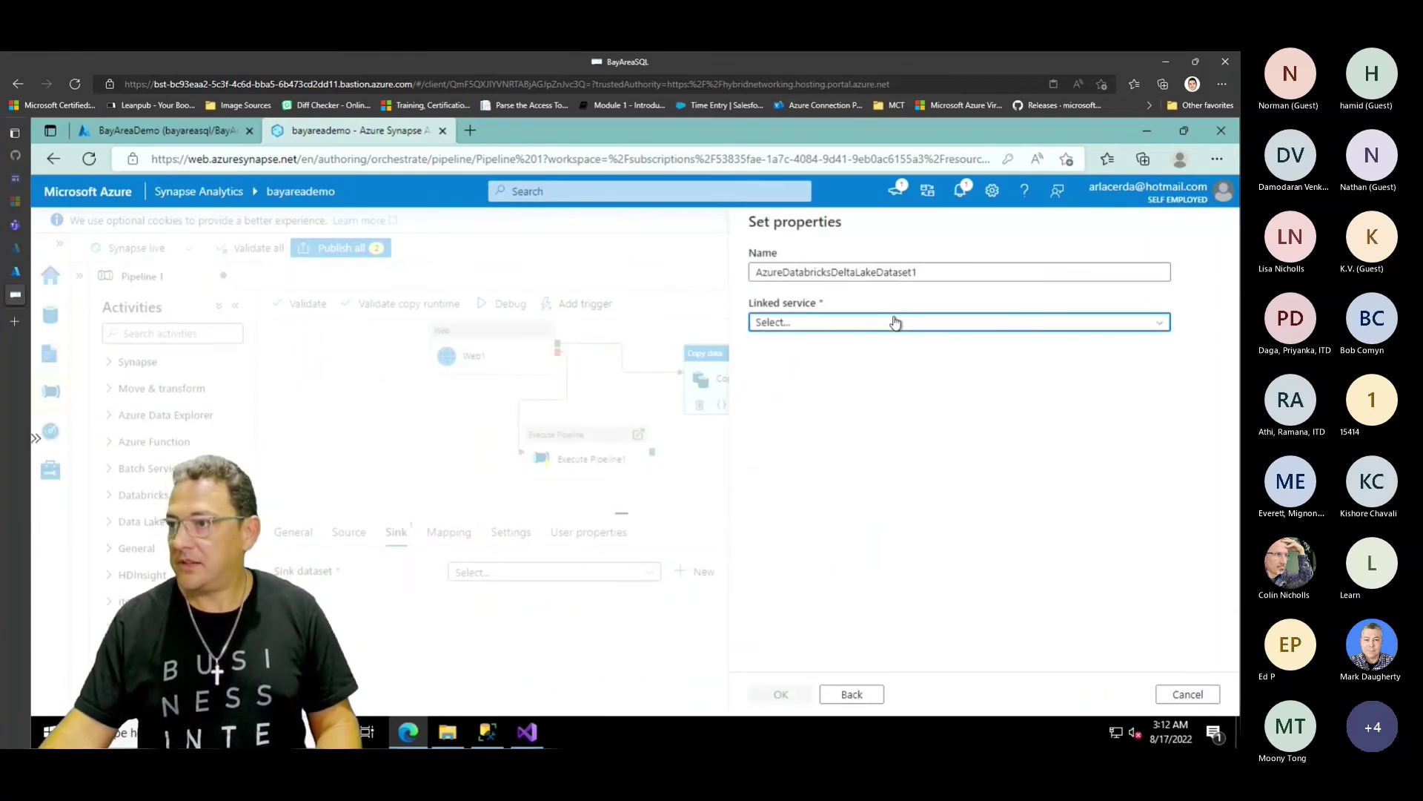
left_click(773, 404)
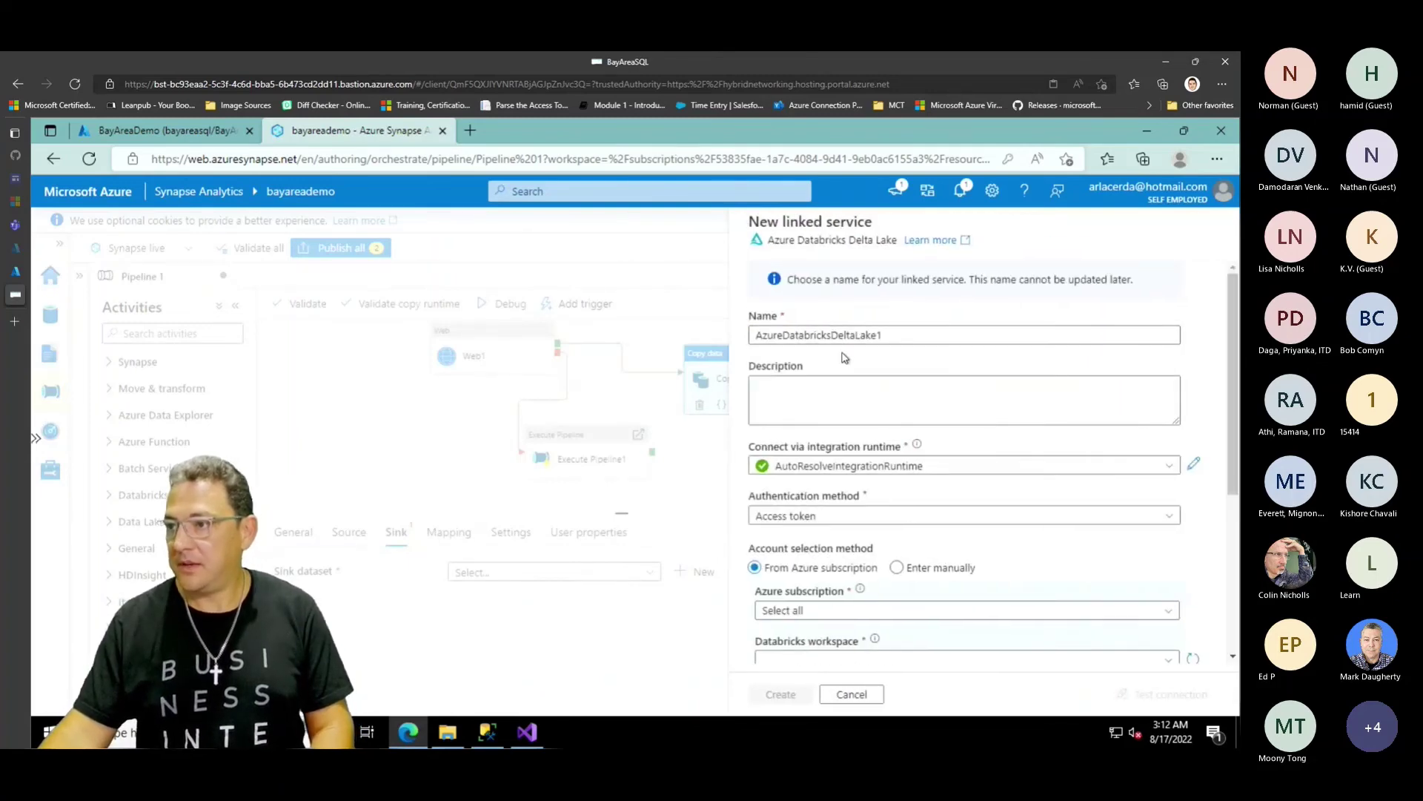
left_click(860, 691)
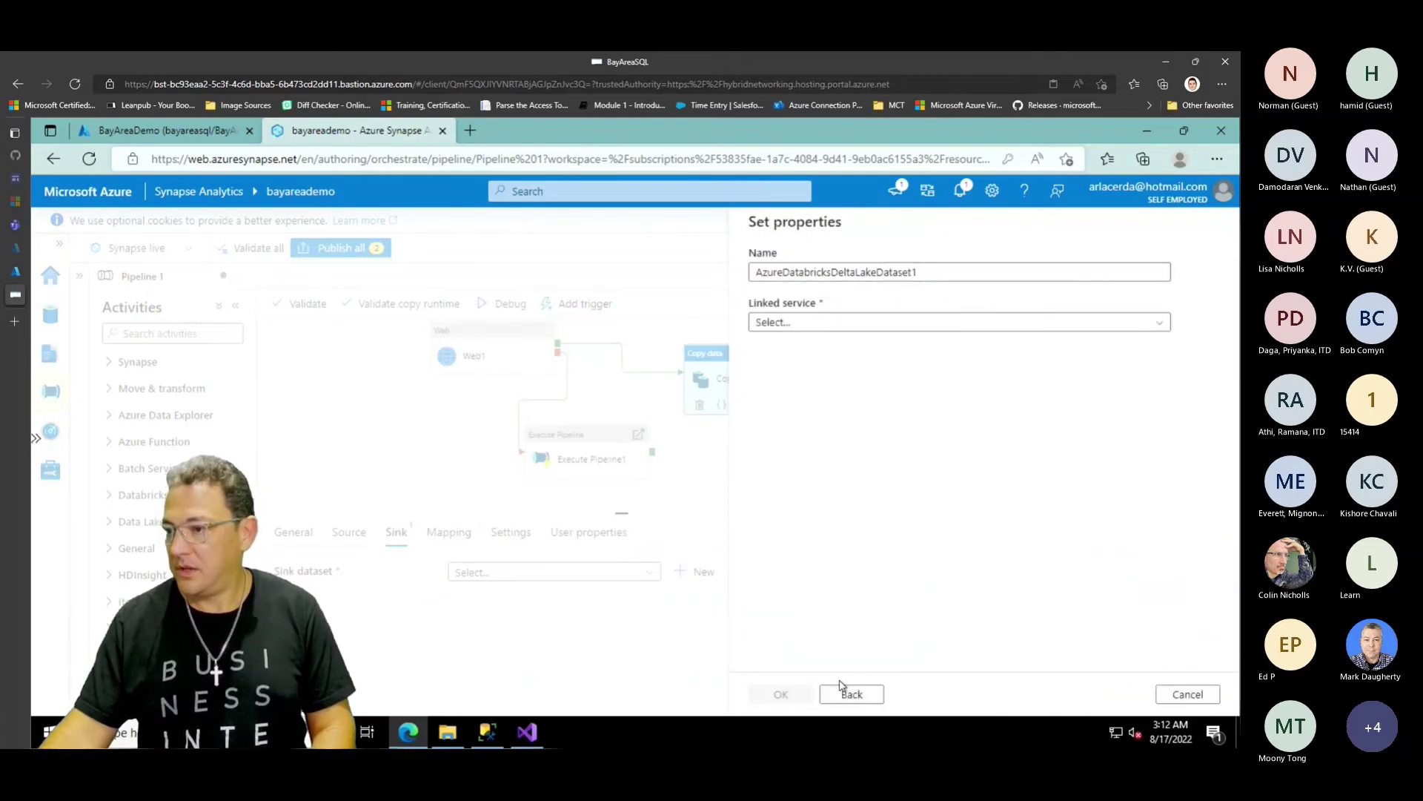
left_click(845, 691)
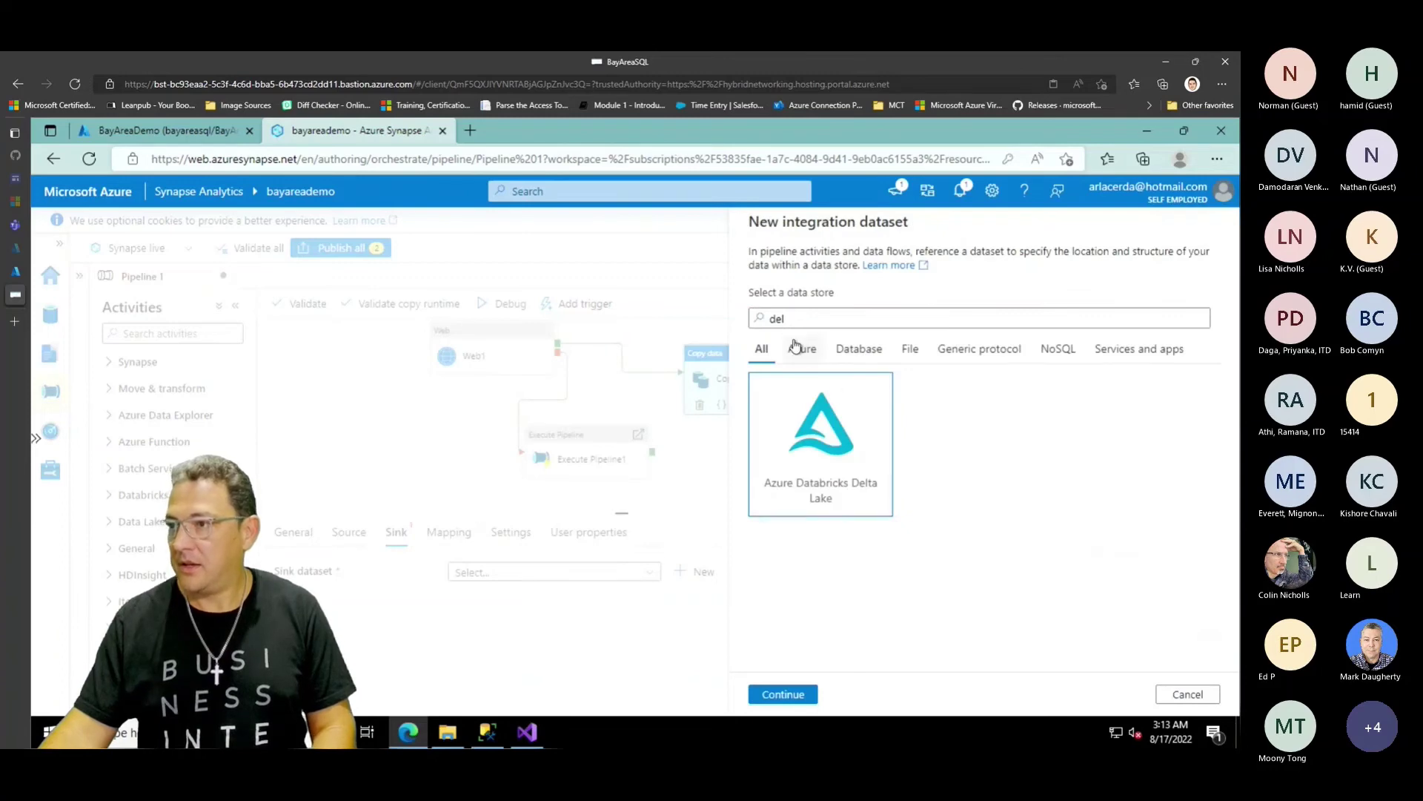
Search 'stora', pick Azure Data Lake Storage Gen2 as the store, and choose the Parquet format
double_click(789, 317)
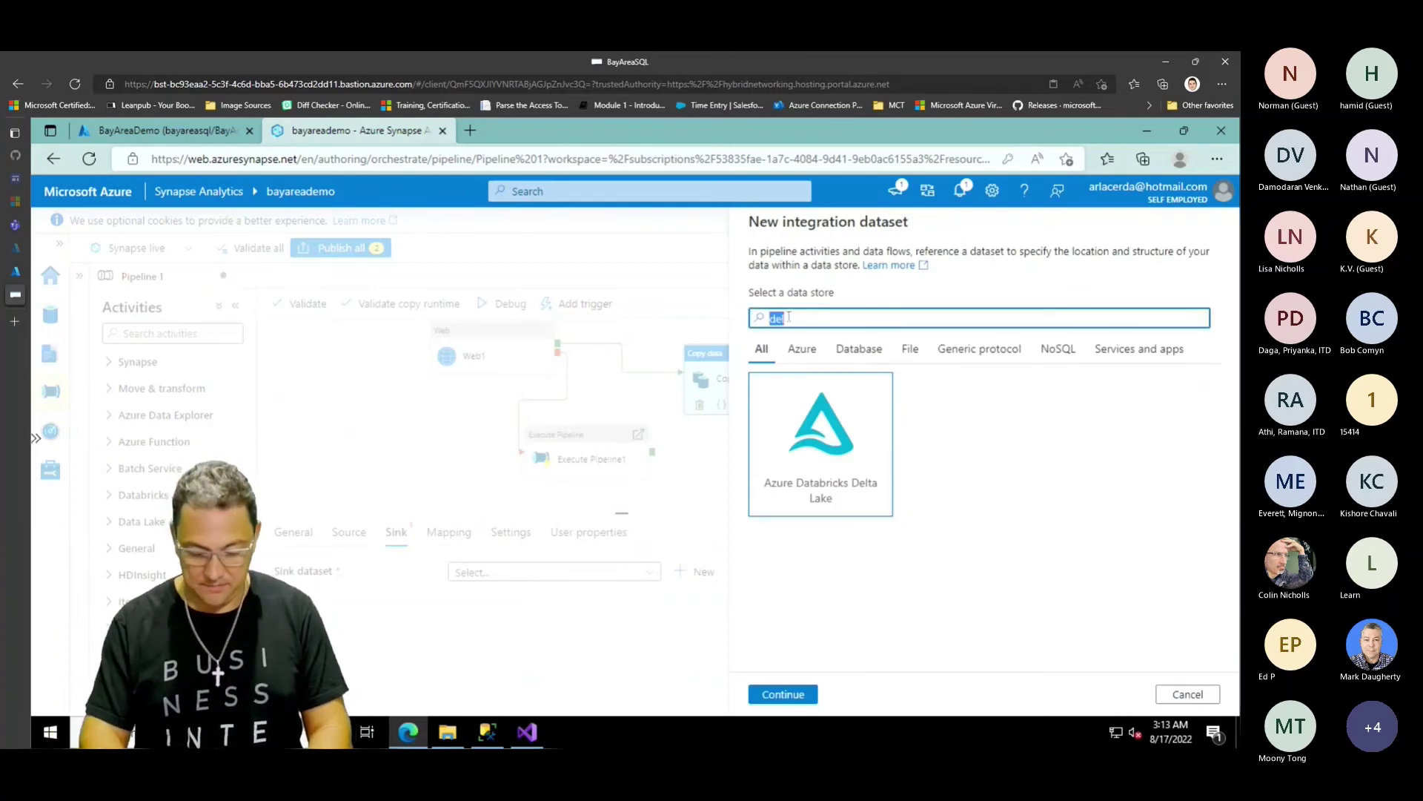
type("stora")
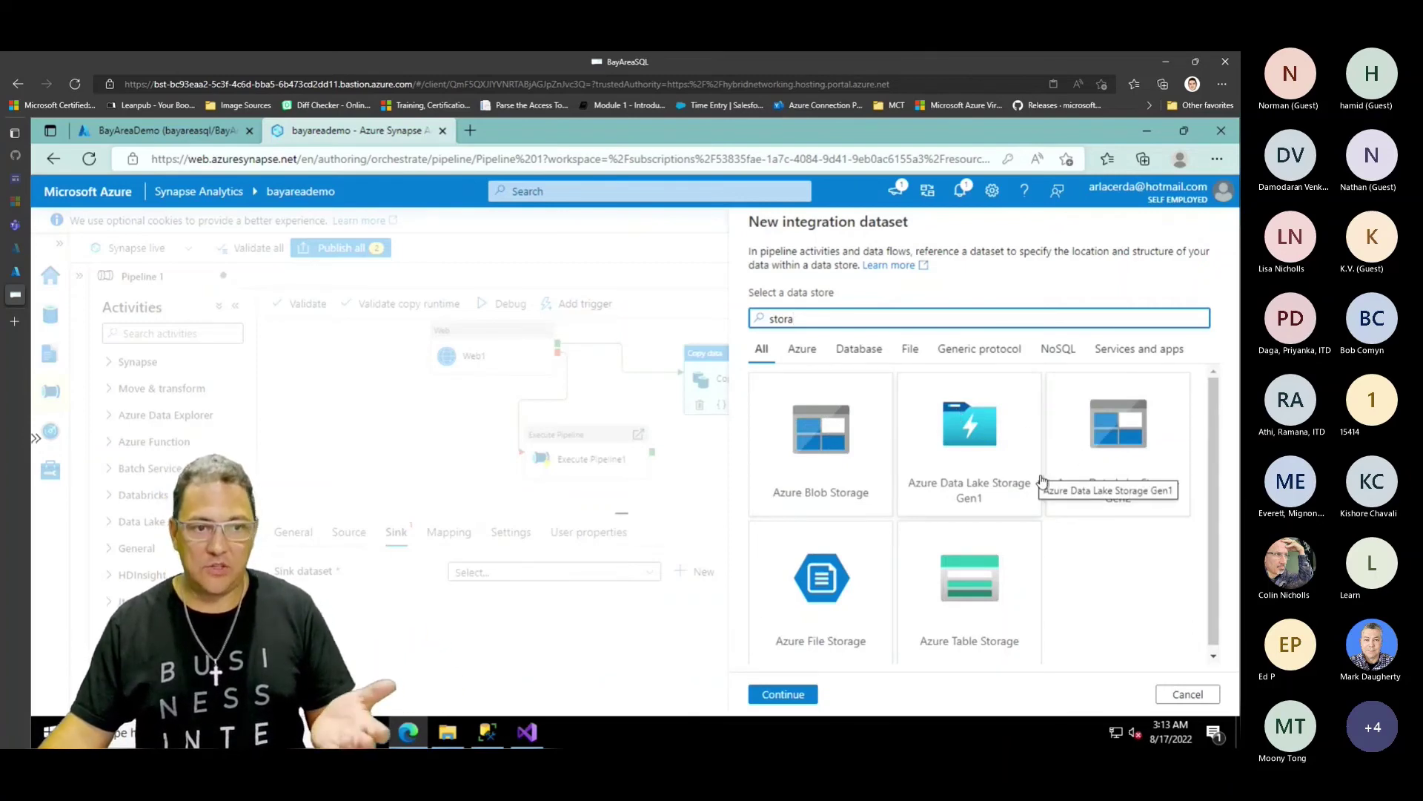
left_click(1096, 480)
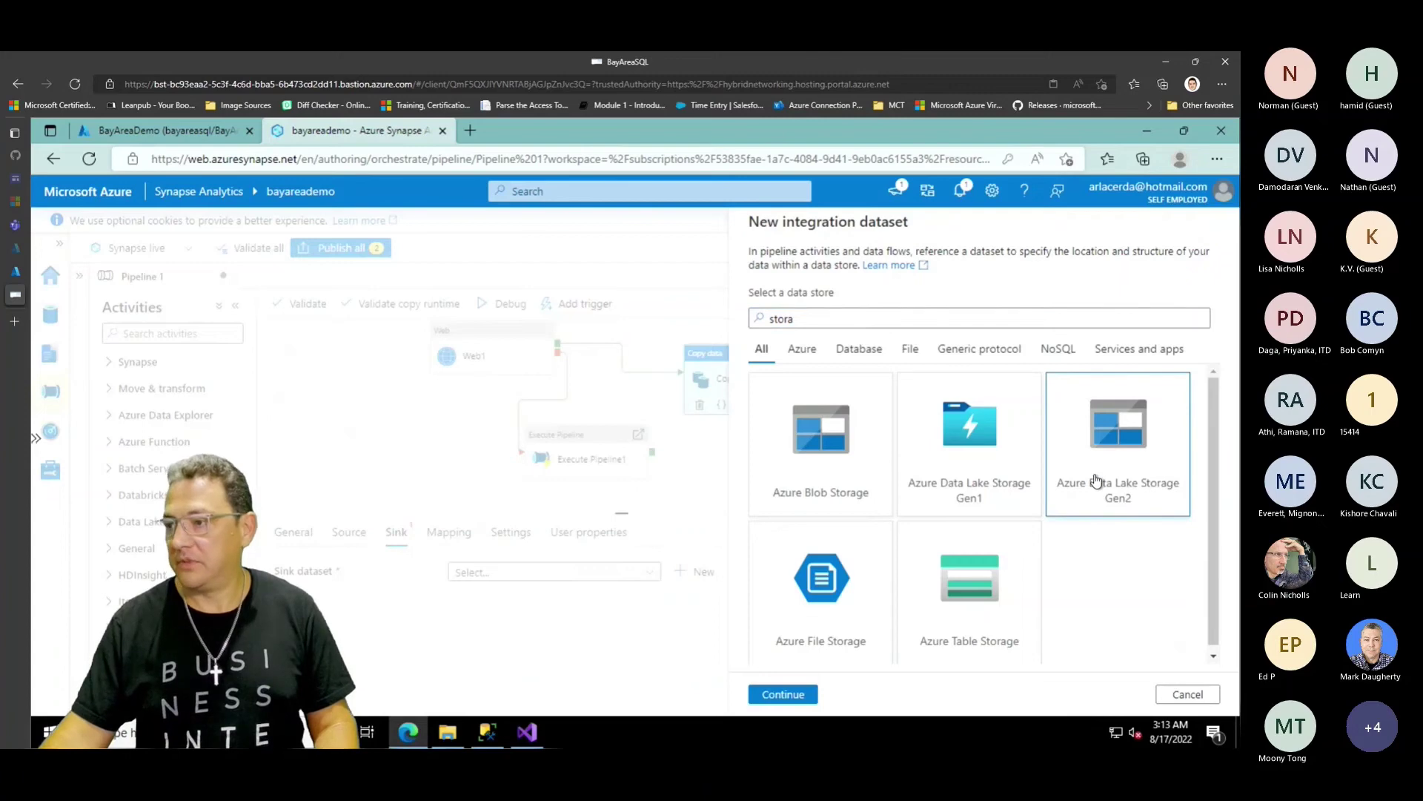
left_click(808, 695)
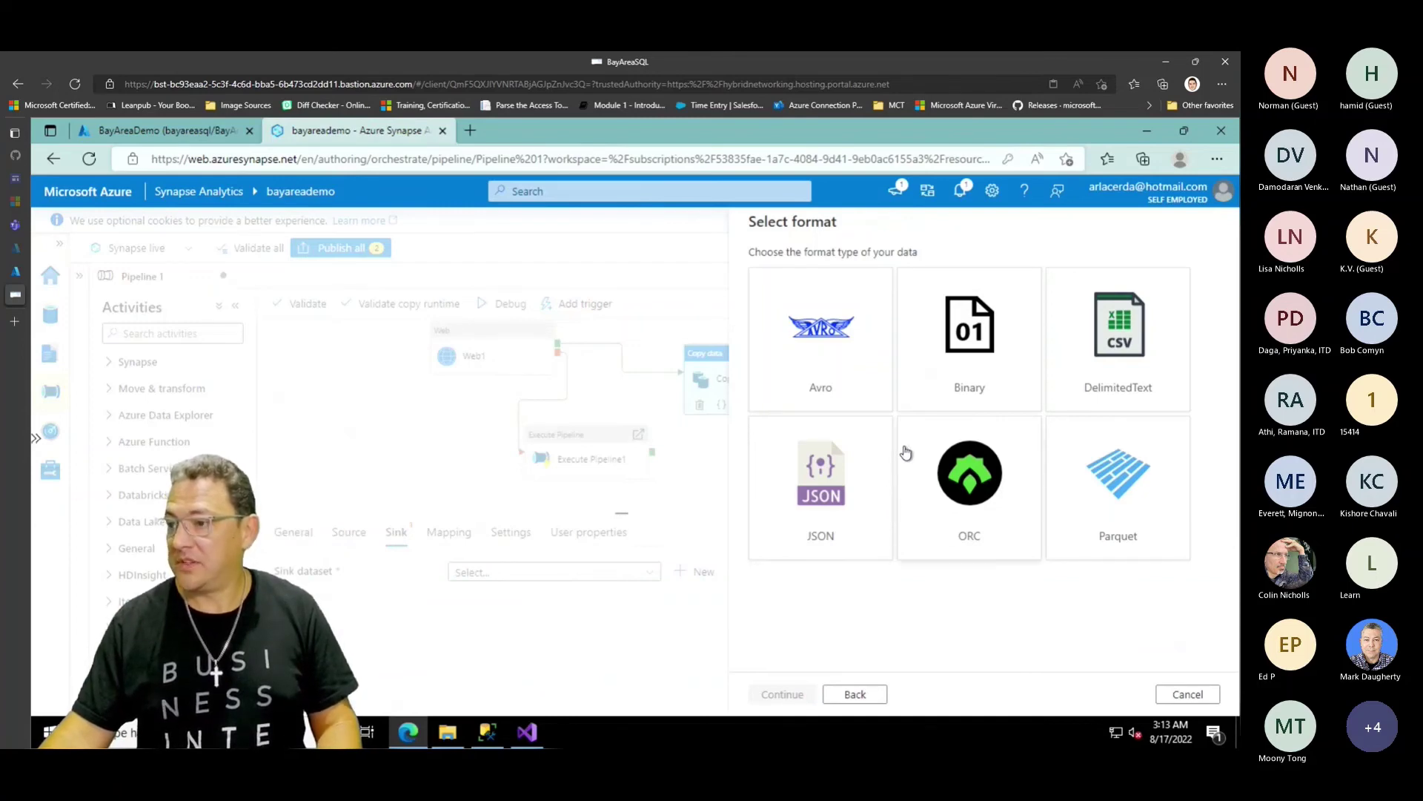
left_click(1089, 488)
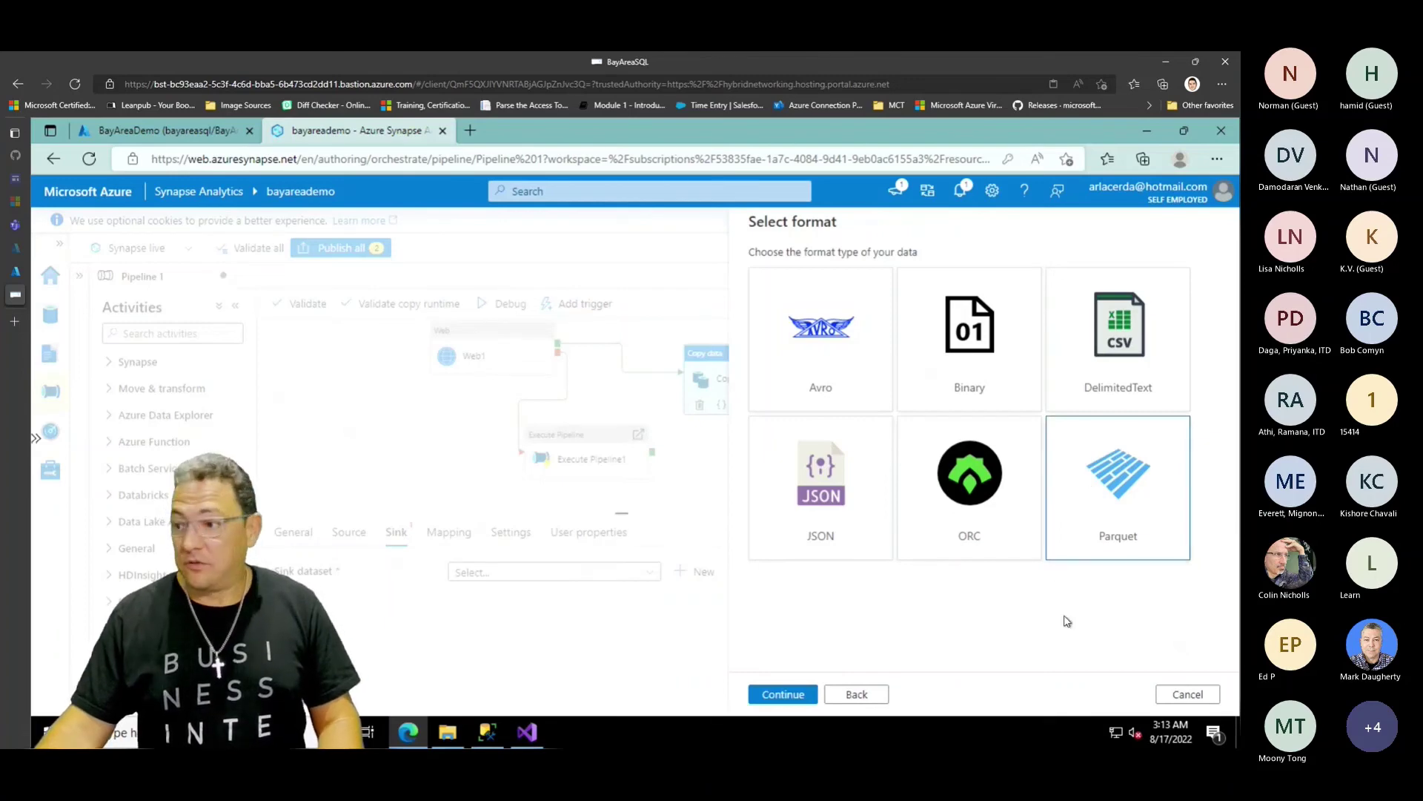
Link the Parquet dataset to the WorkspaceDefaultStorage linked service
left_click(786, 695)
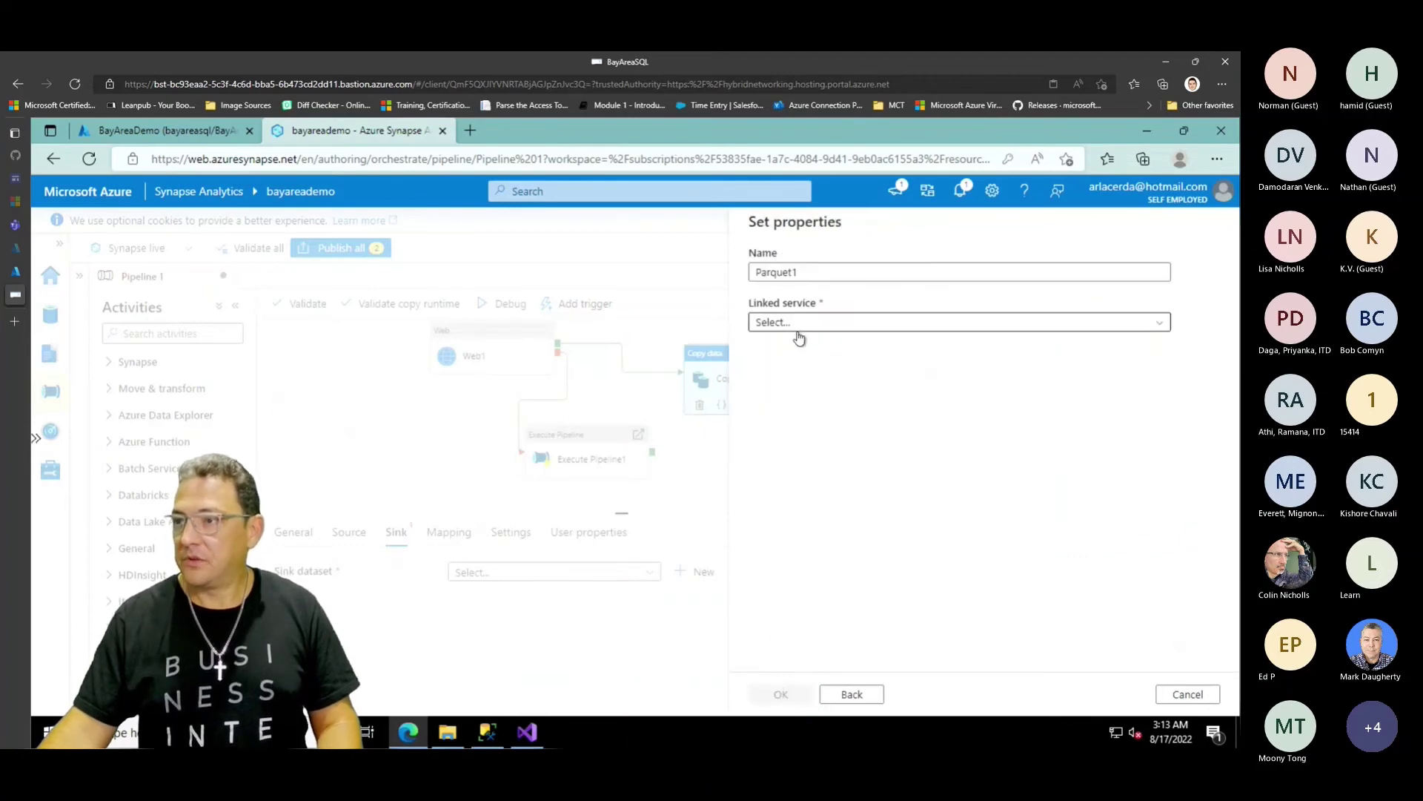
left_click(799, 326)
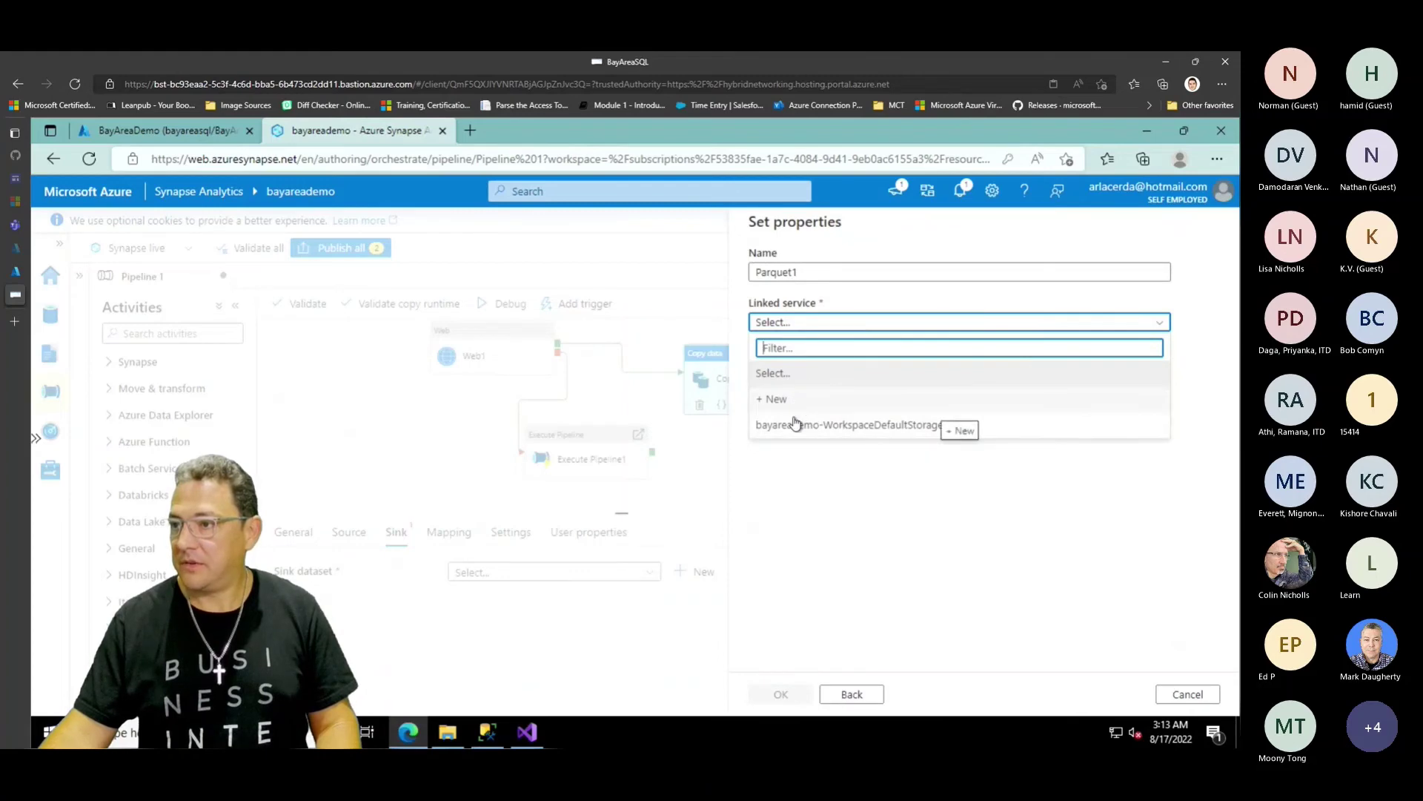
left_click(795, 428)
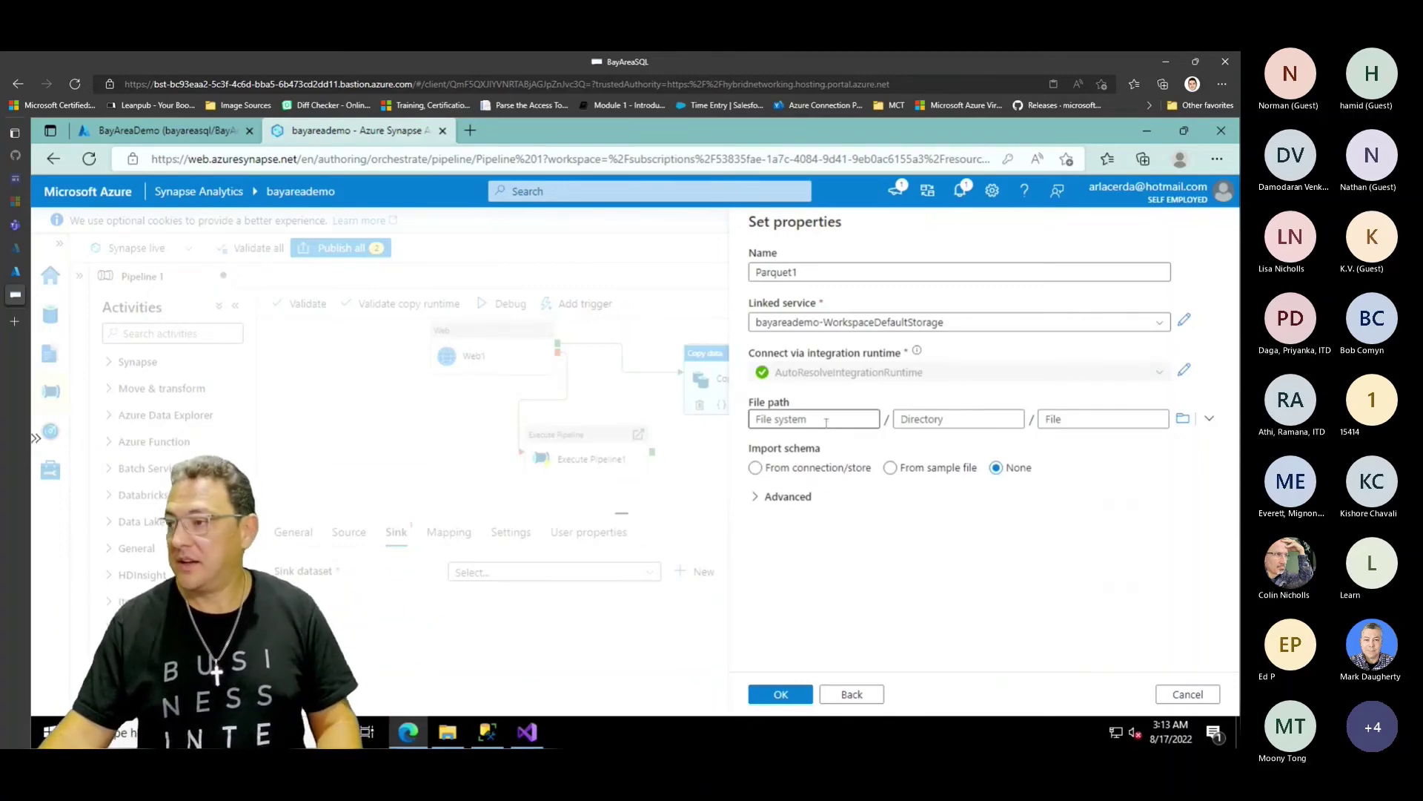
Set the dataset's file path to sampledata / wwi and confirm the settings
left_click(826, 422)
left_click(1184, 419)
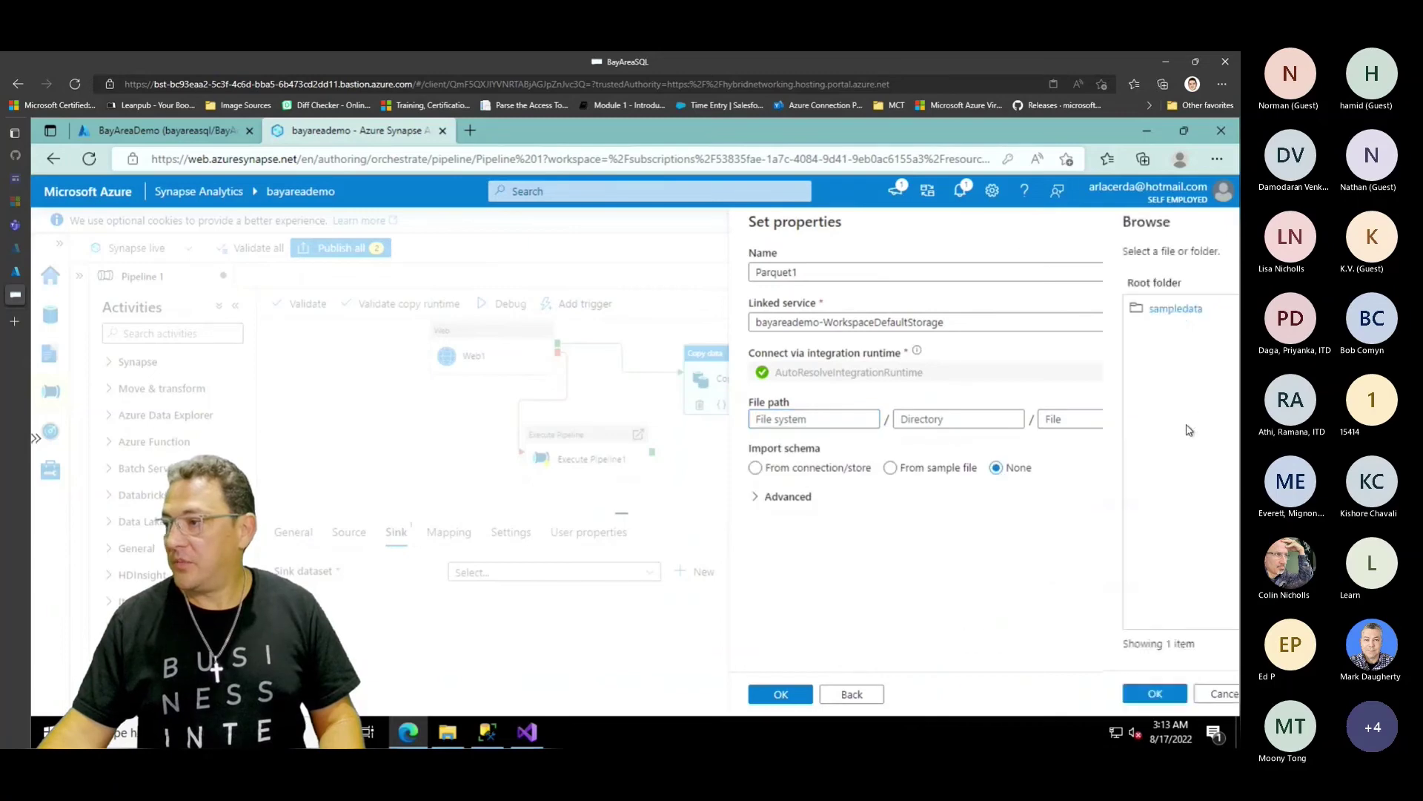
left_click(805, 315)
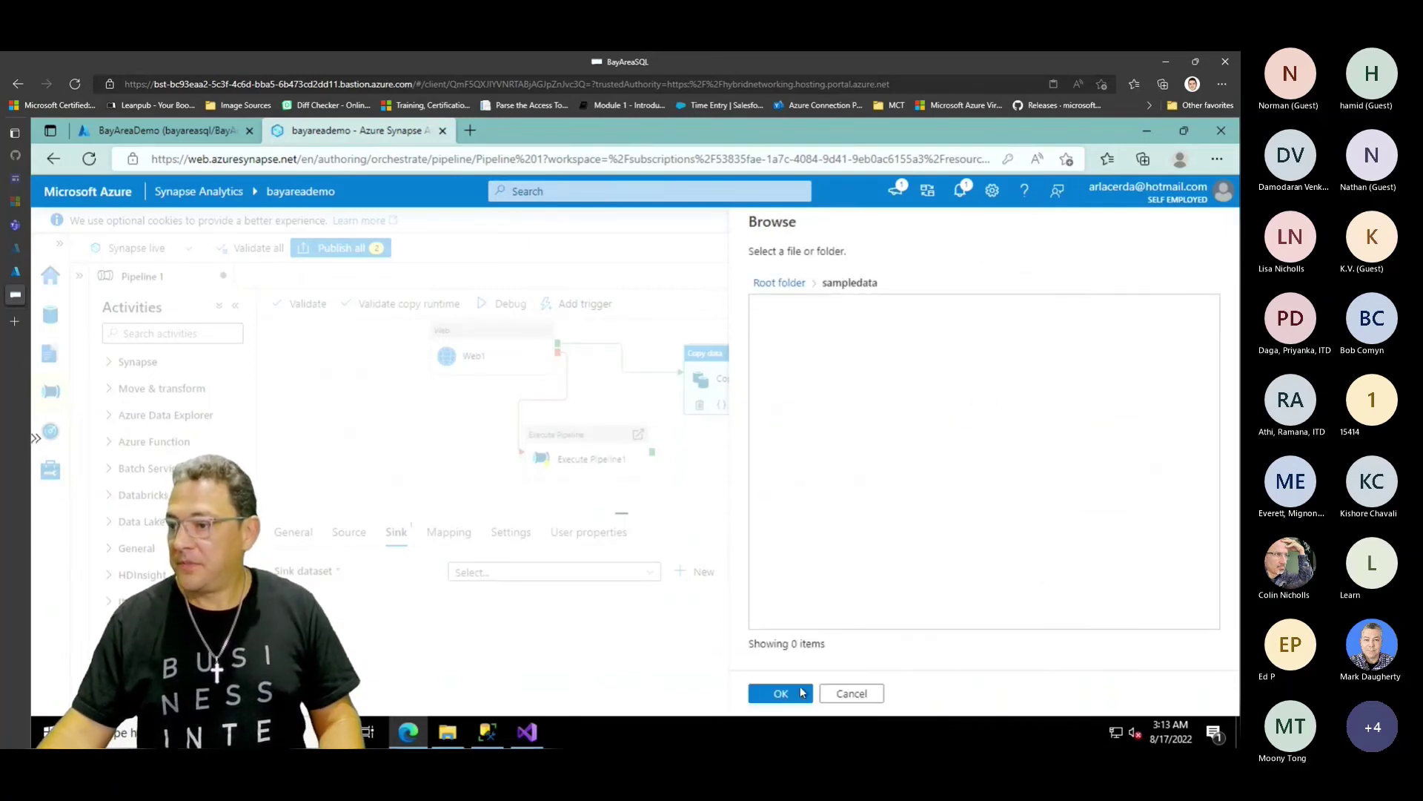
left_click(780, 693)
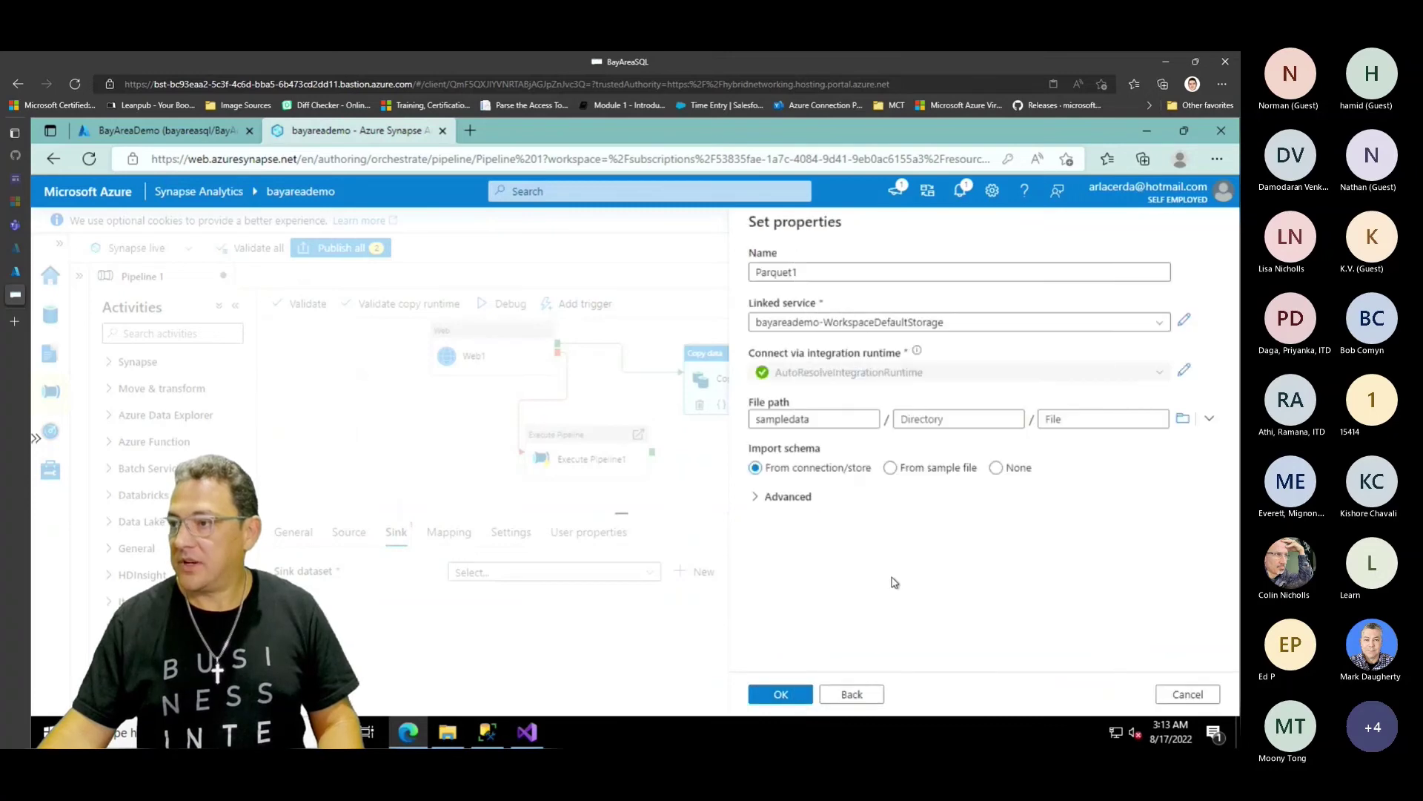
left_click(952, 415)
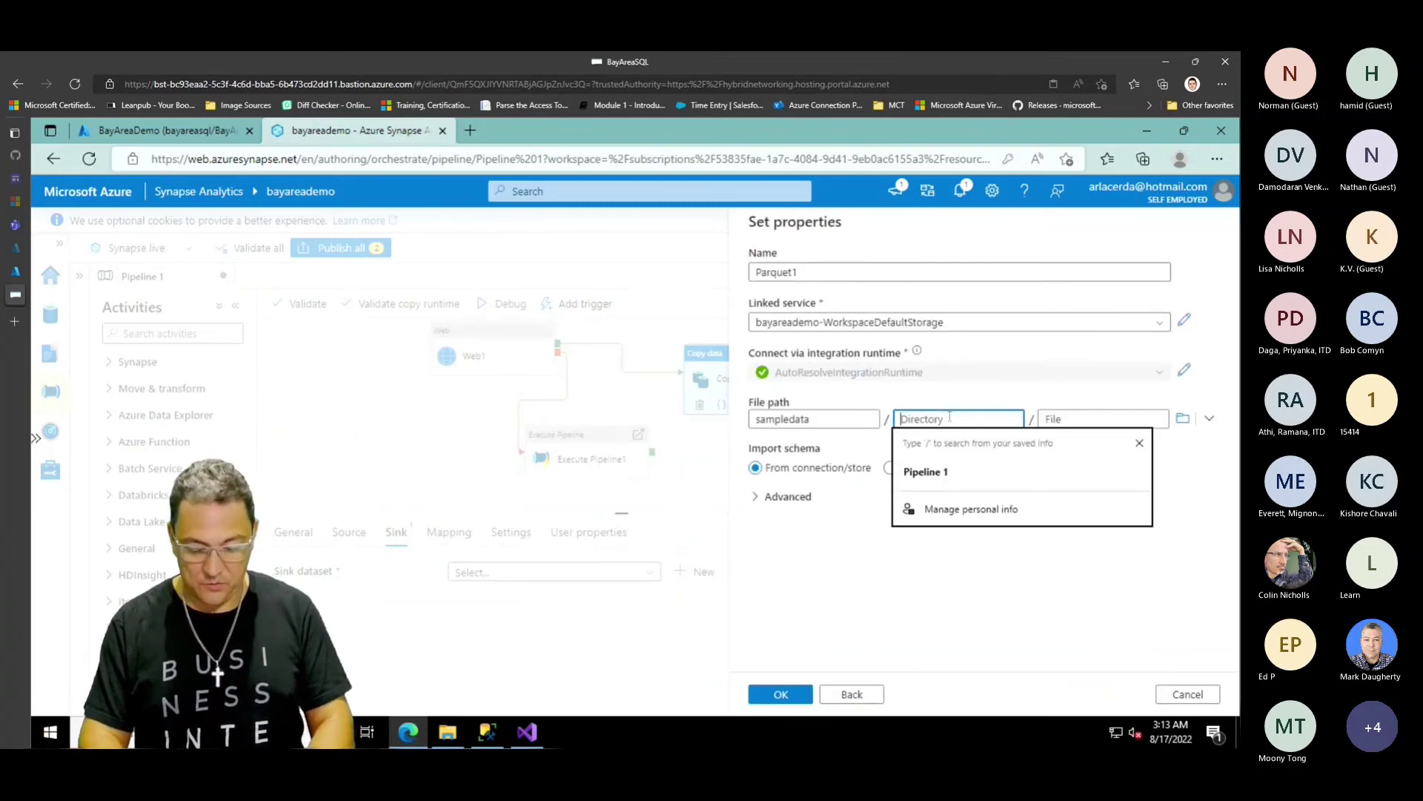
type("wwi")
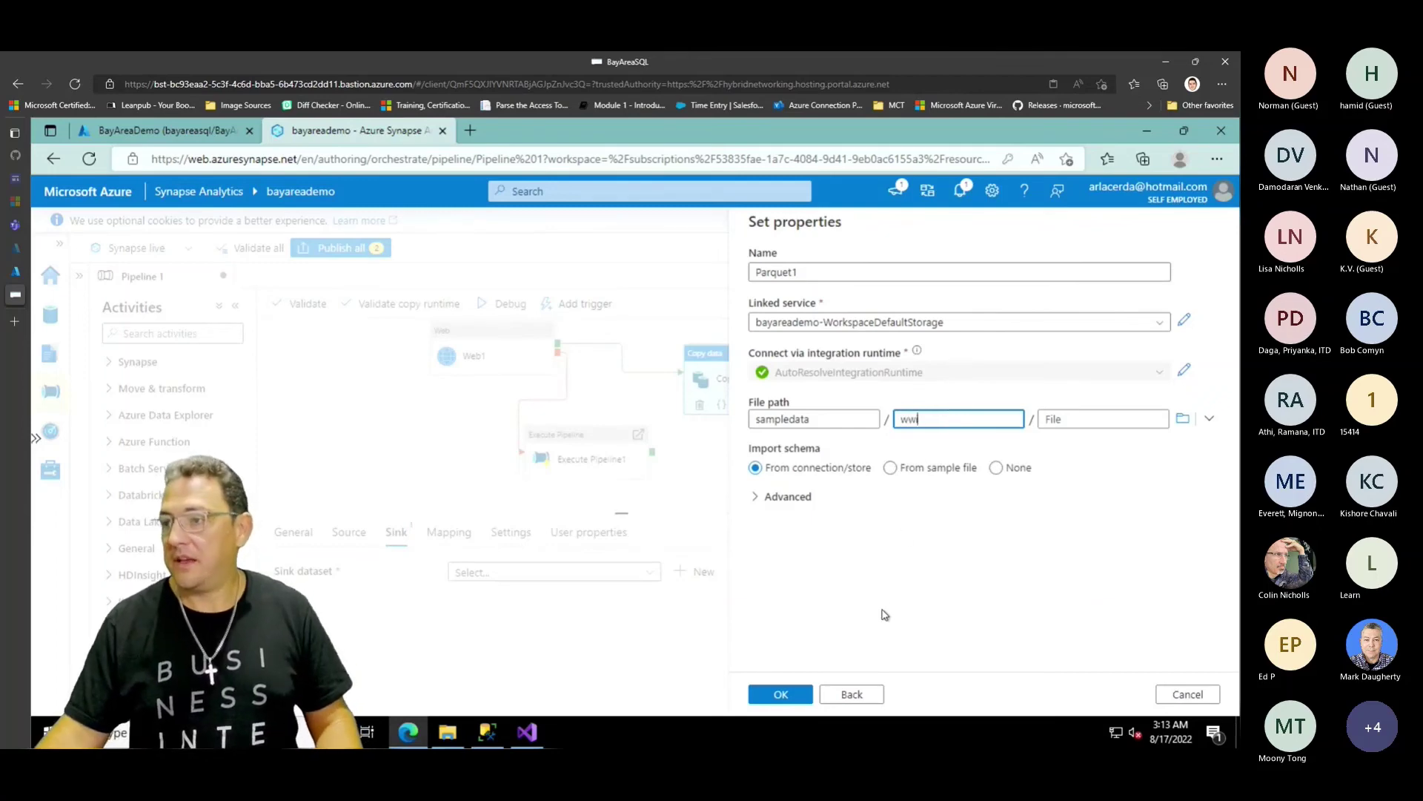
left_click(790, 701)
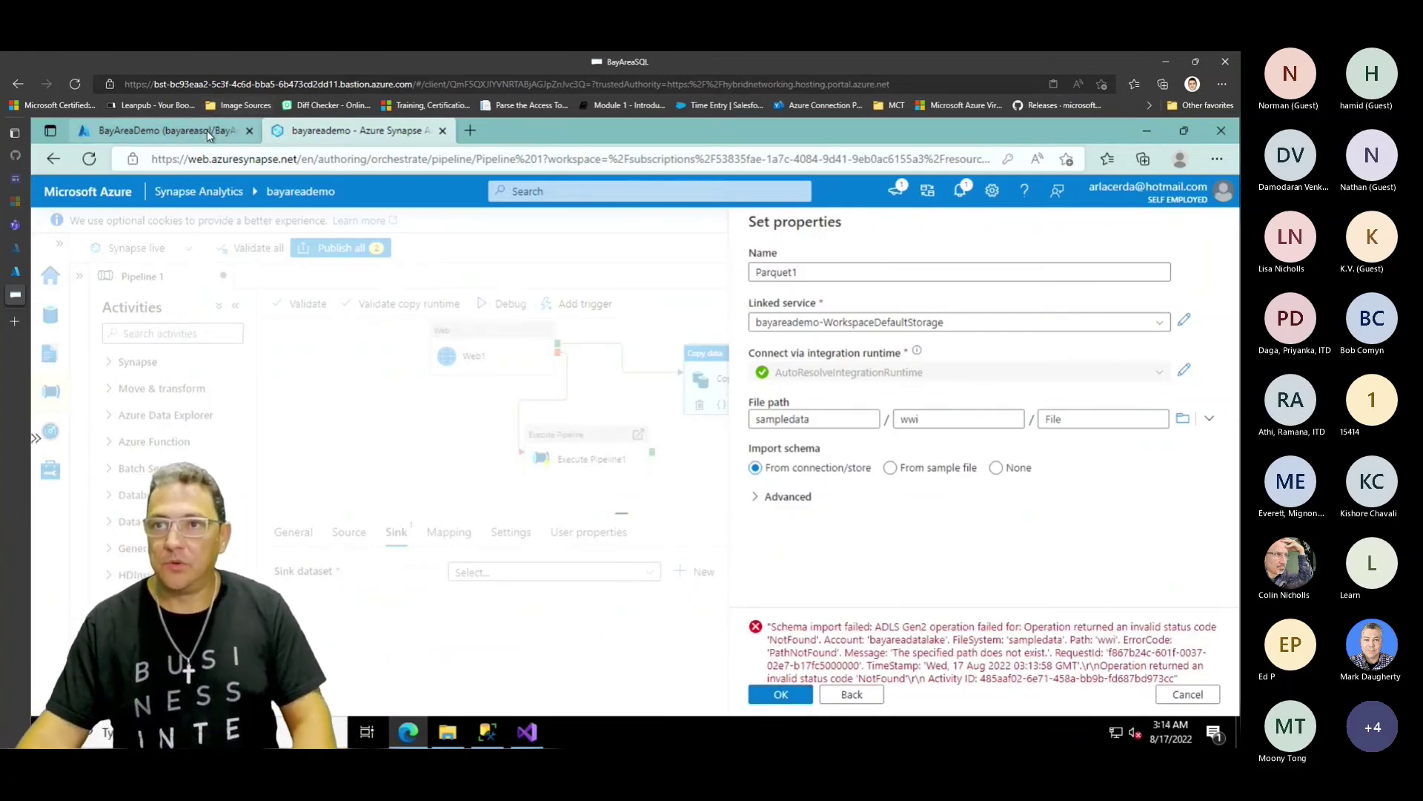
In the Azure portal, open the sampledata blob container of the bayareadatalake storage account
left_click(163, 131)
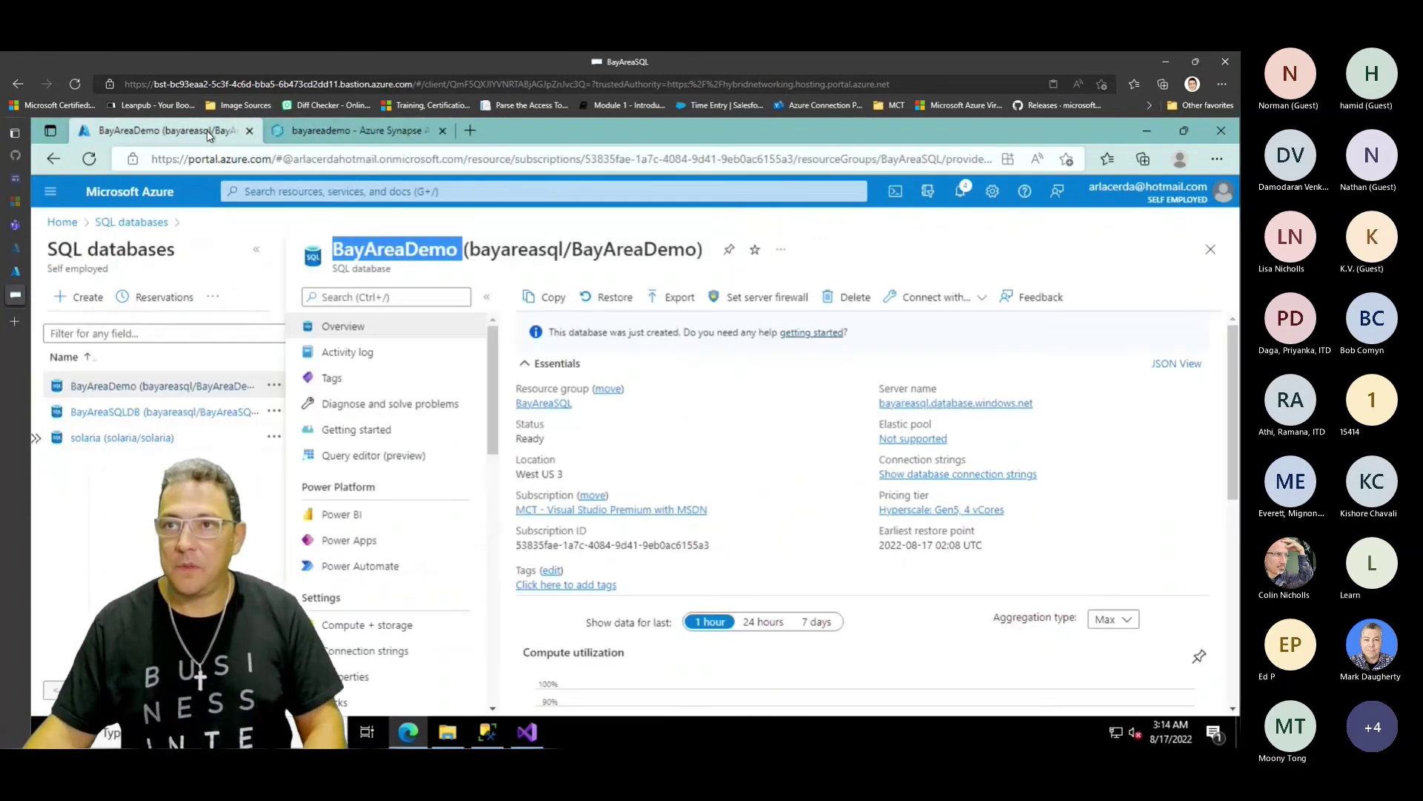
left_click(65, 222)
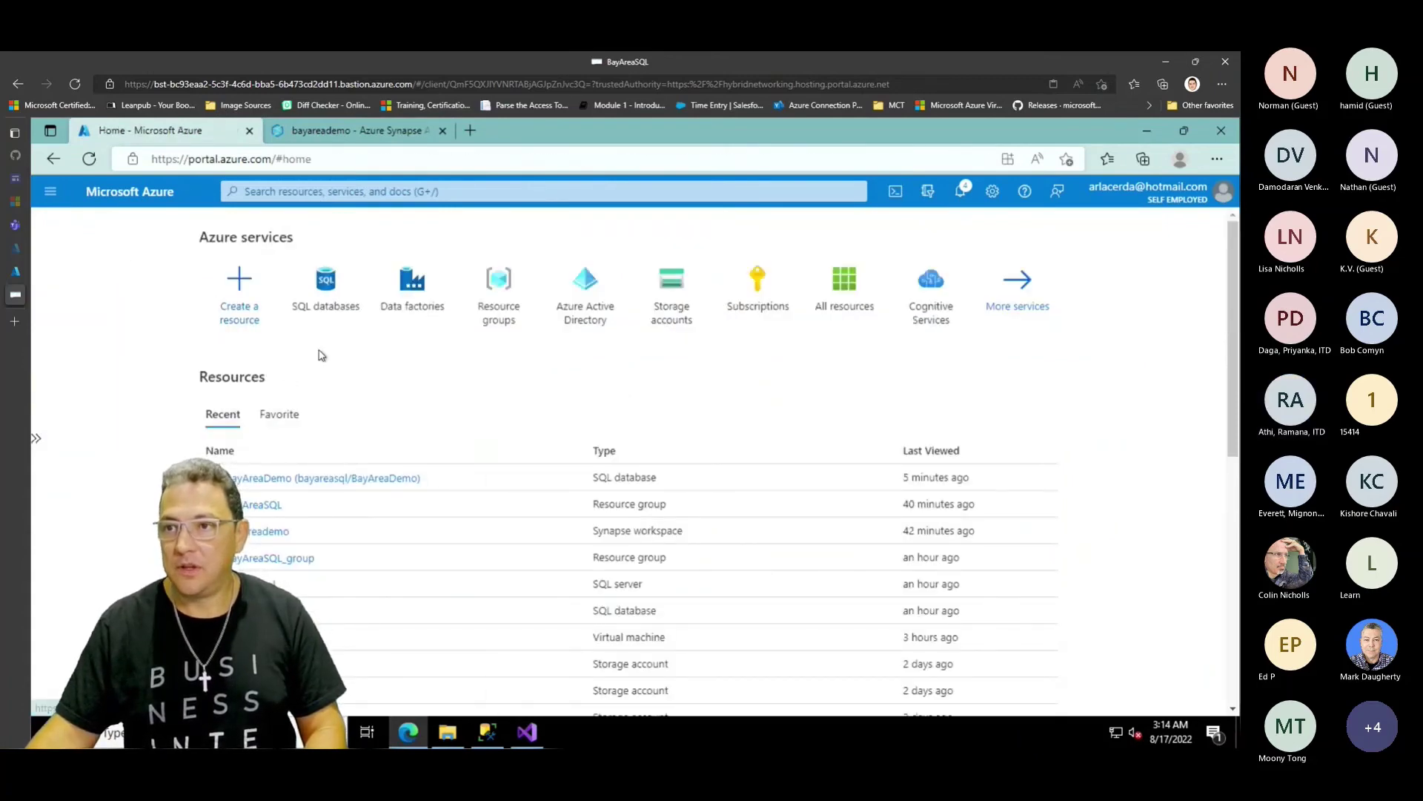
left_click(671, 326)
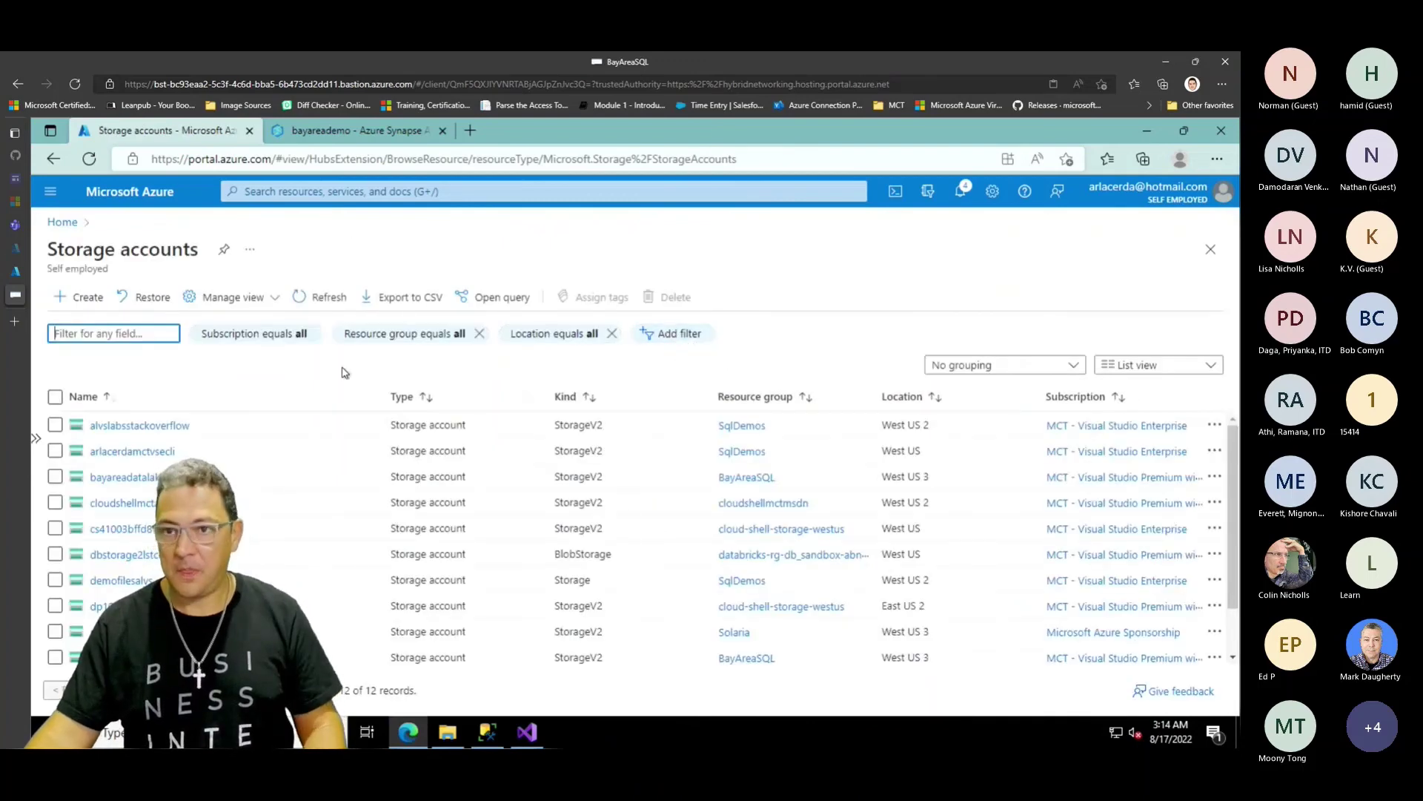
left_click(123, 476)
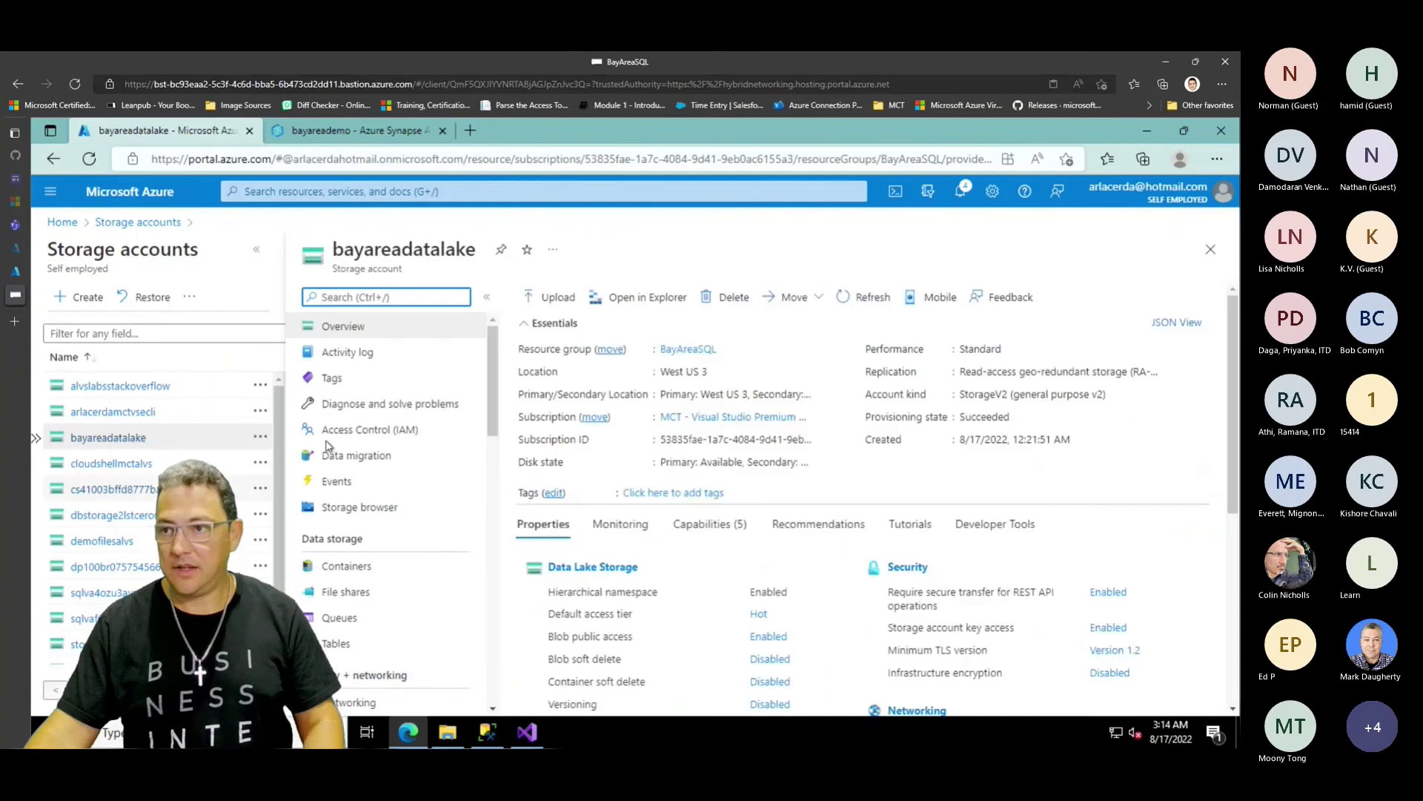
left_click(363, 508)
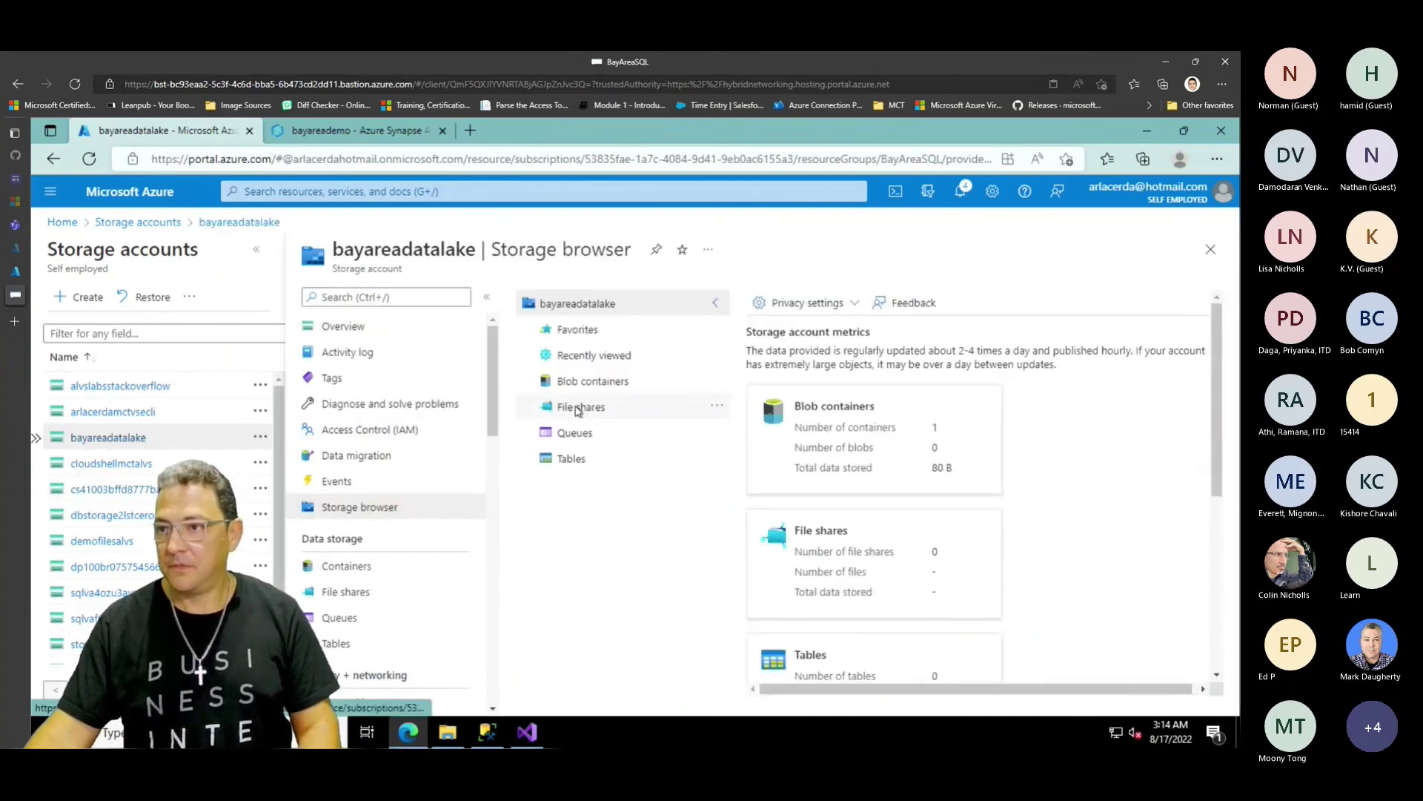
left_click(578, 408)
left_click(579, 381)
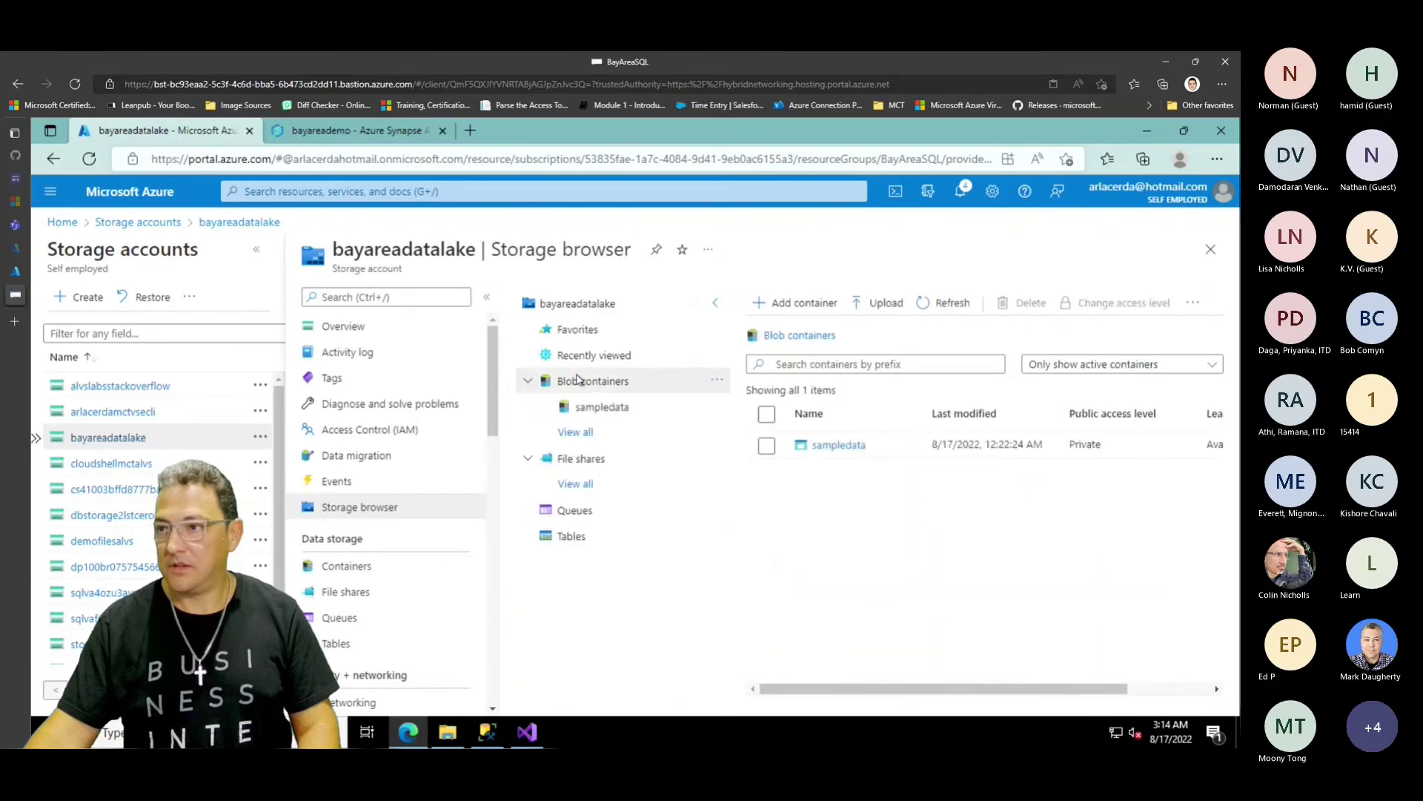
left_click(826, 448)
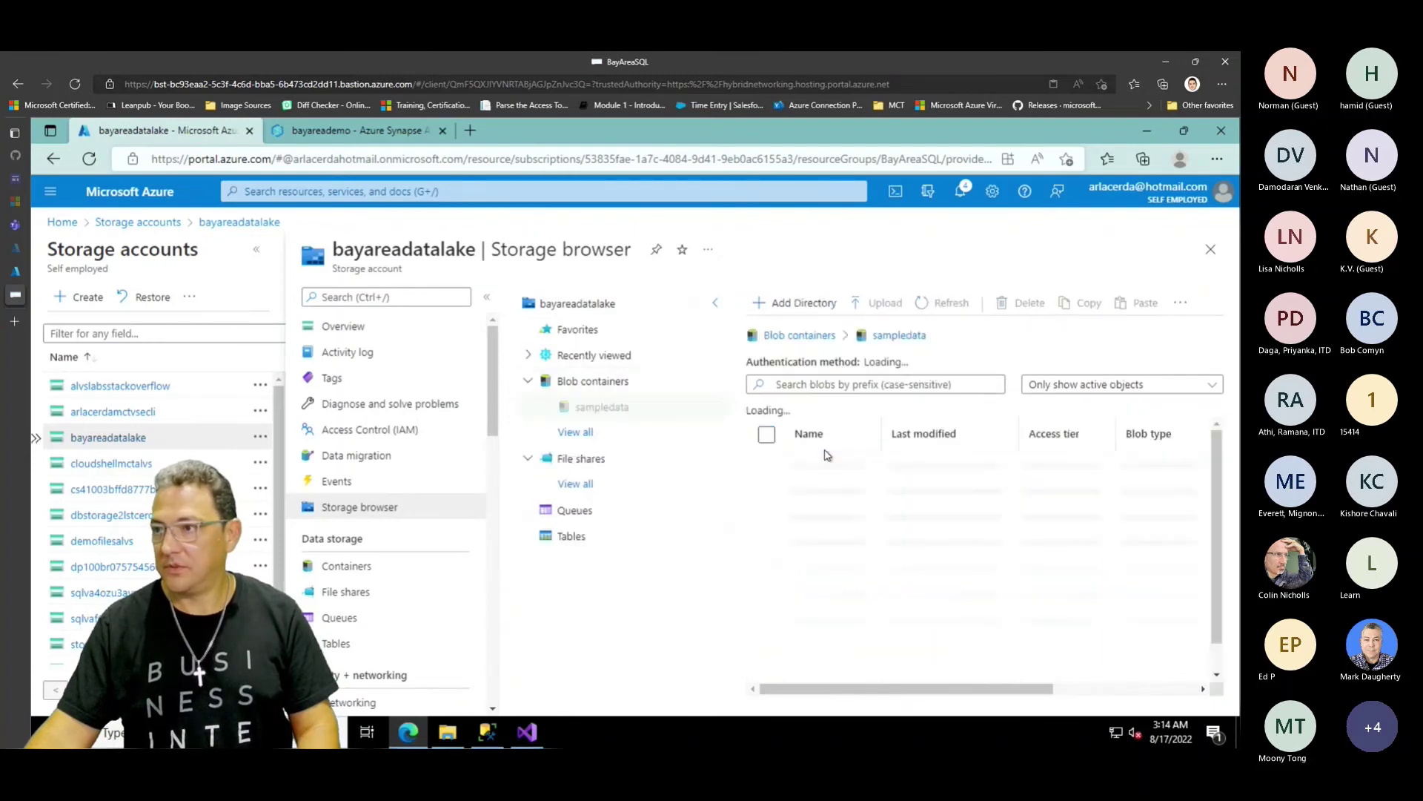
Add a 'wwi' directory to sampledata, then go back to Synapse Studio
left_click(813, 310)
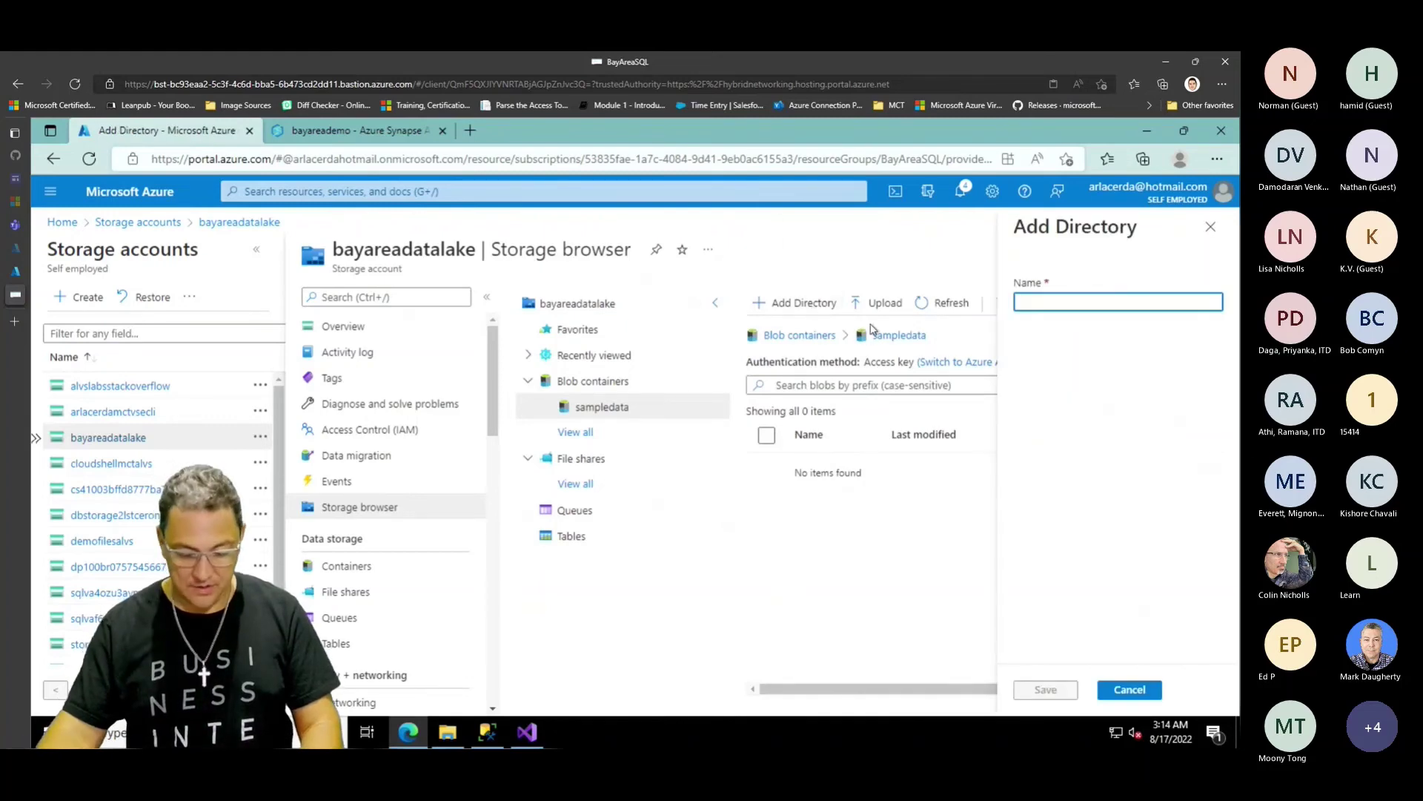
type("ww")
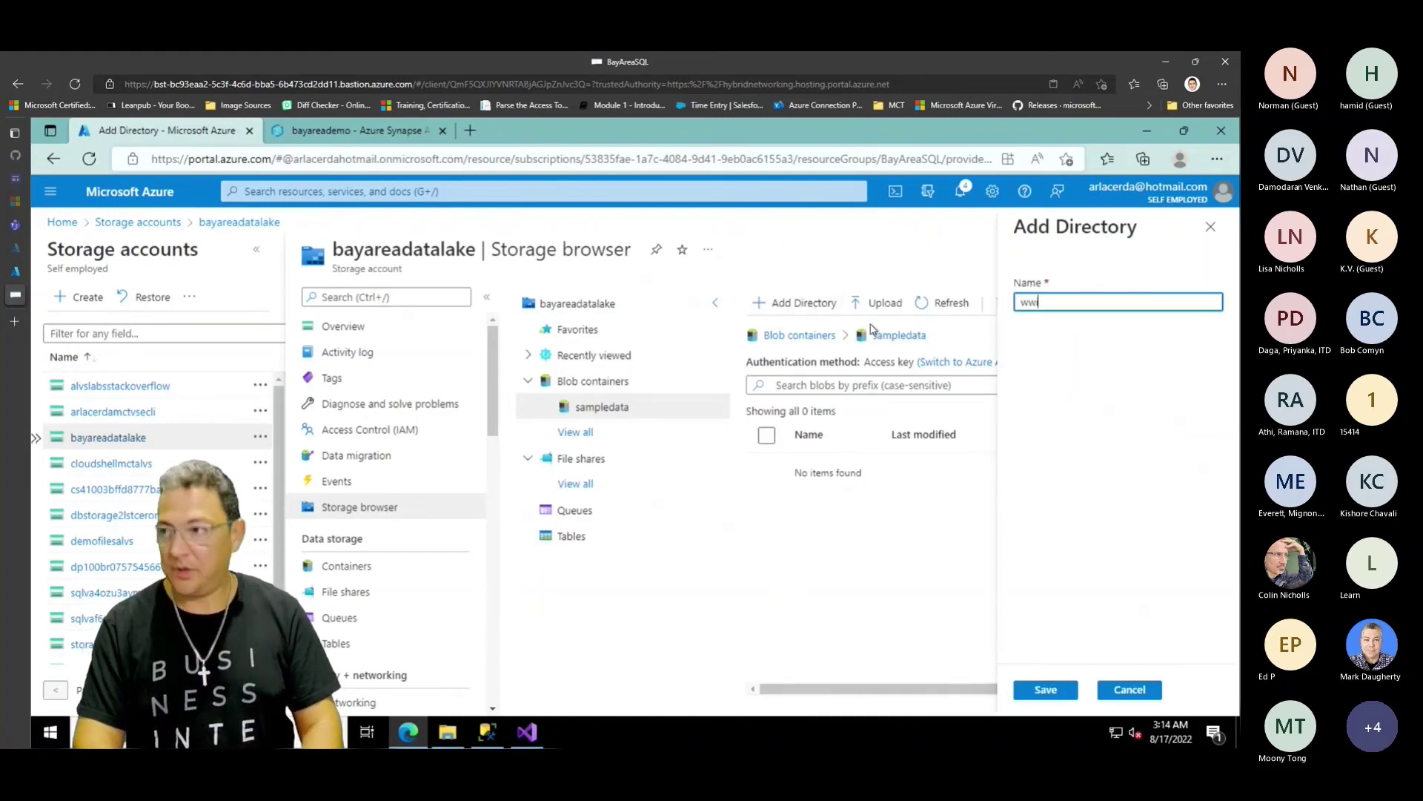
type("i")
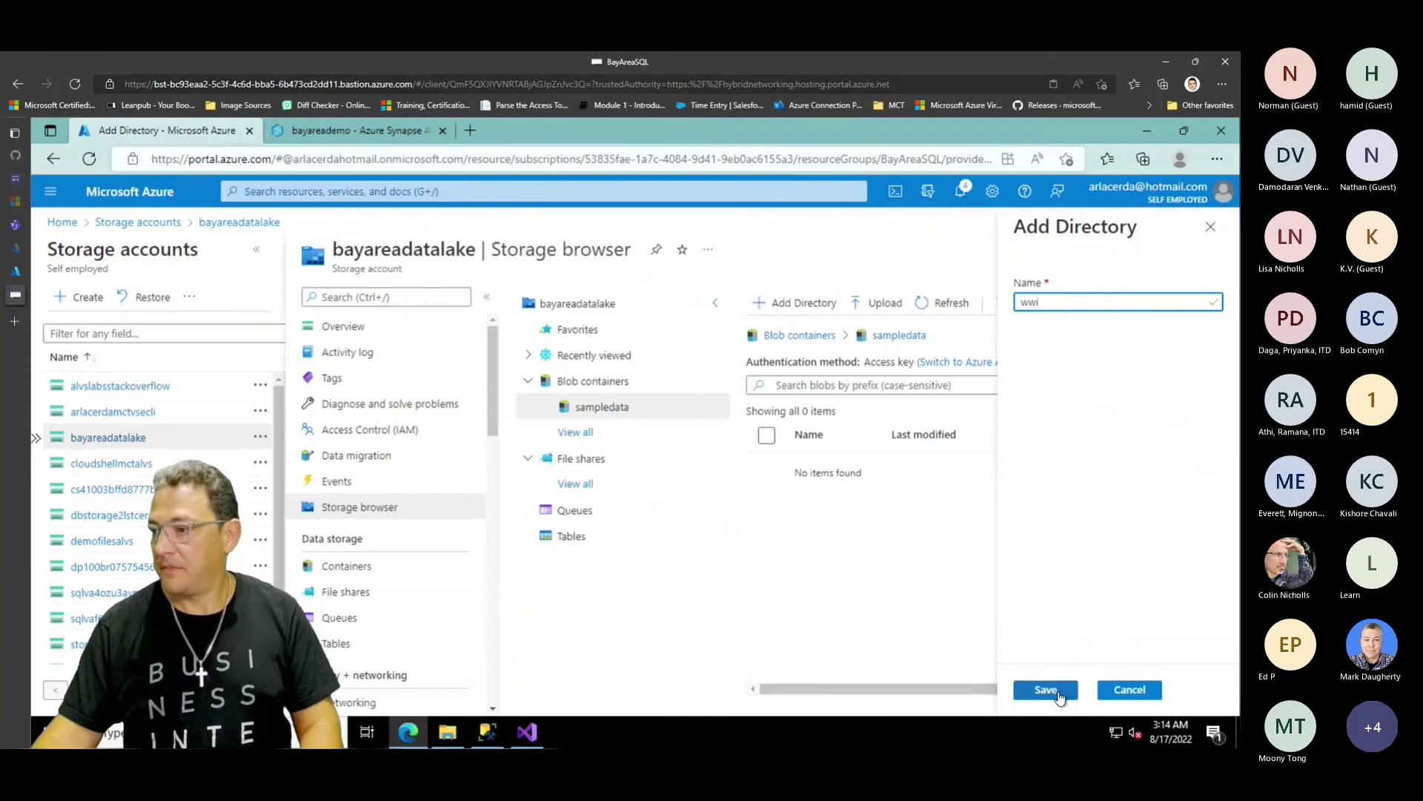
left_click(1059, 691)
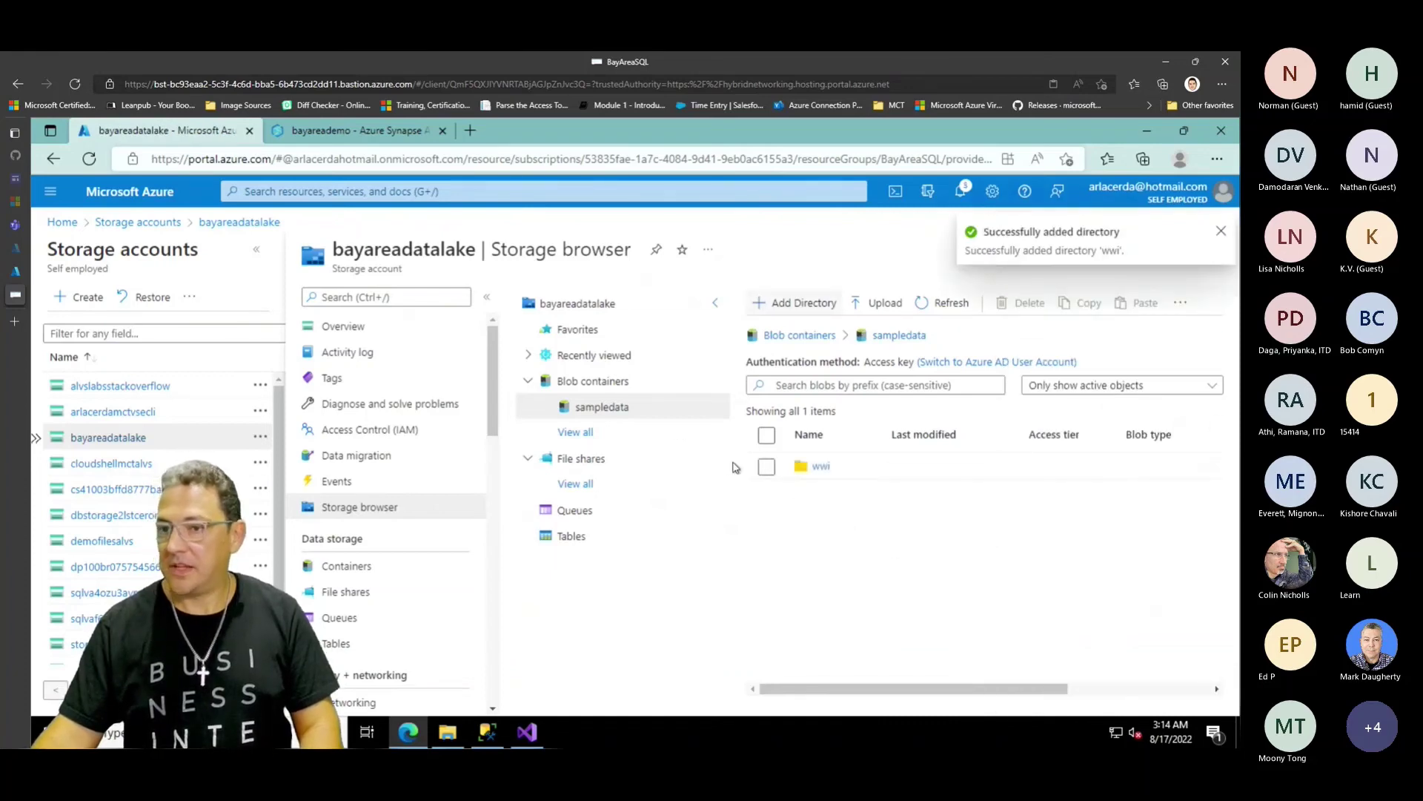
left_click(413, 135)
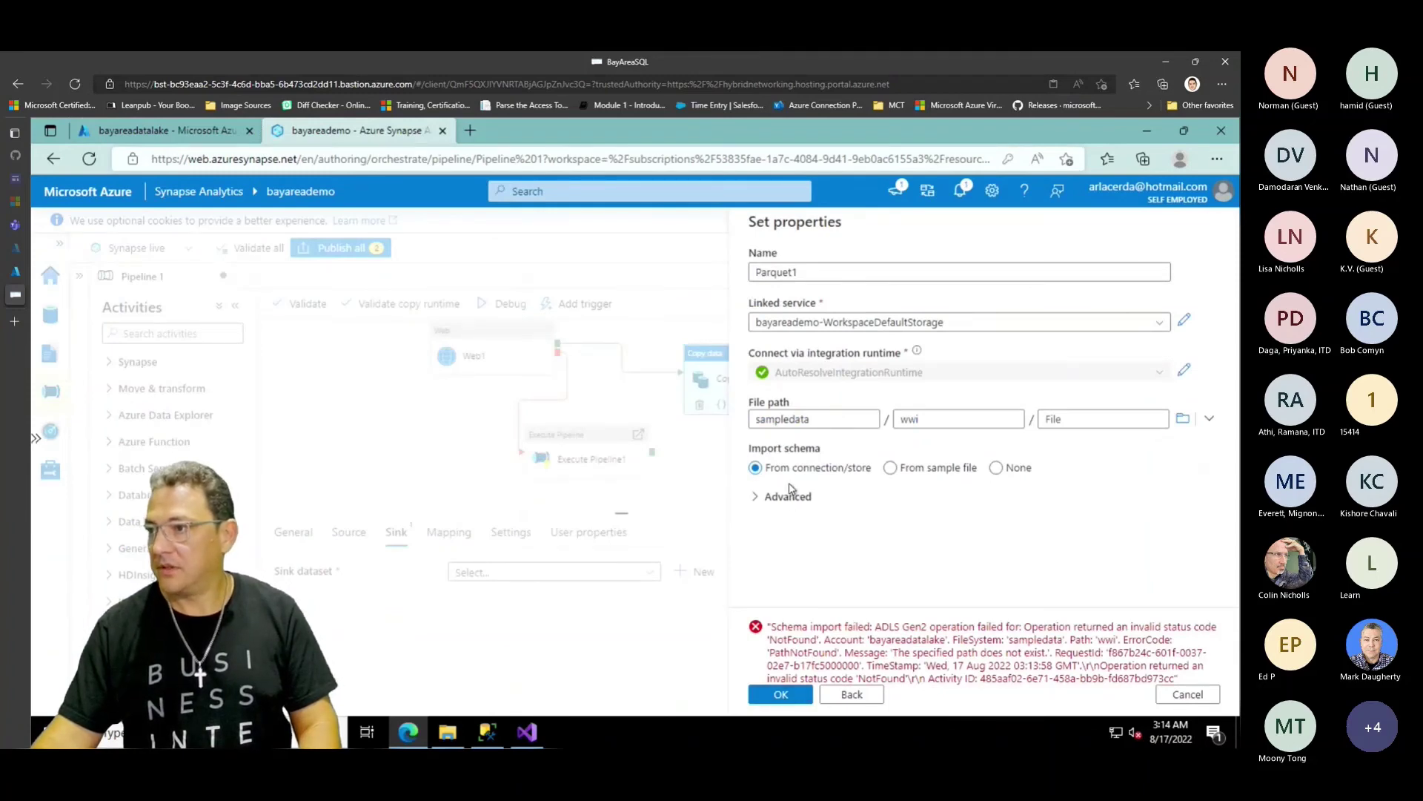
Set Parquet1's Import schema to None and confirm it as the sink dataset
left_click(764, 504)
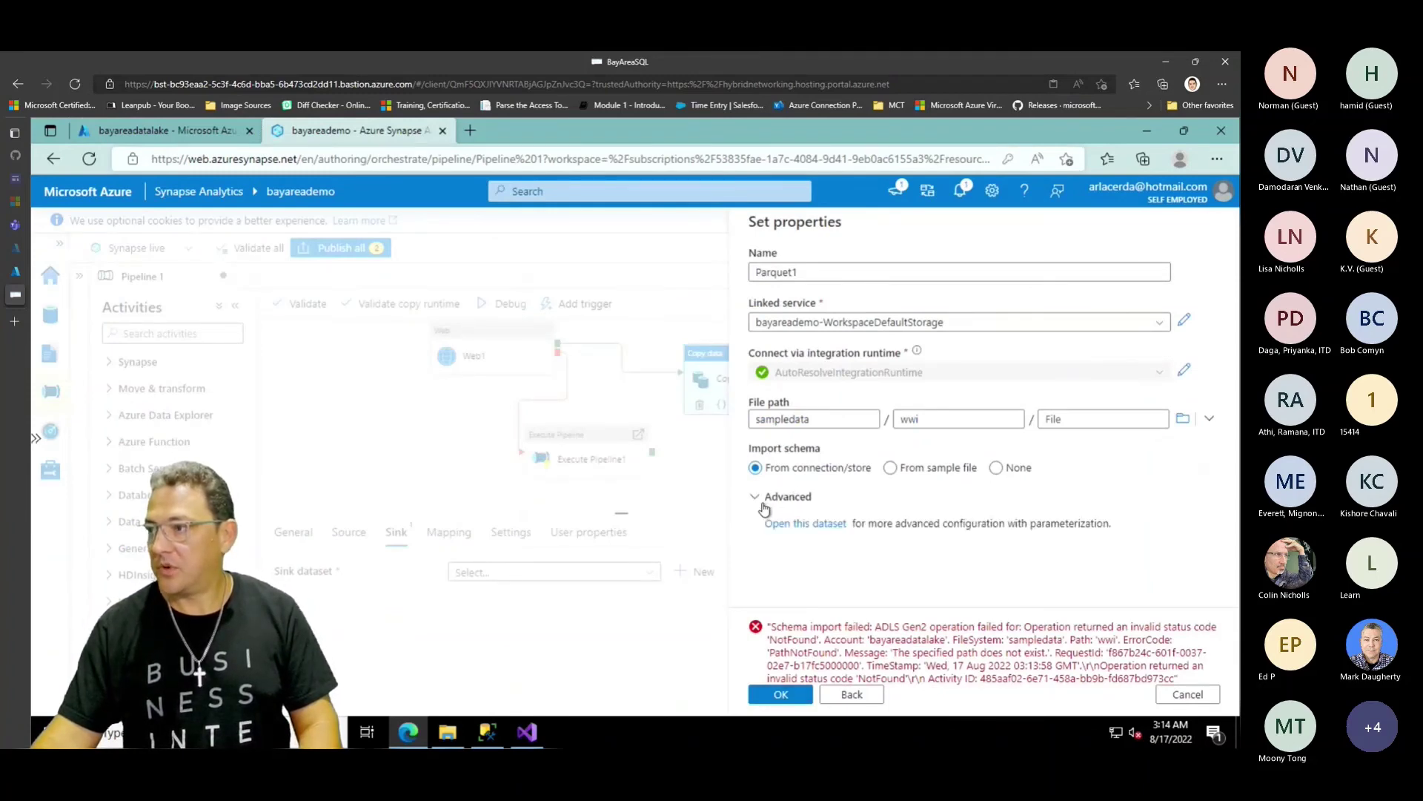
left_click(765, 509)
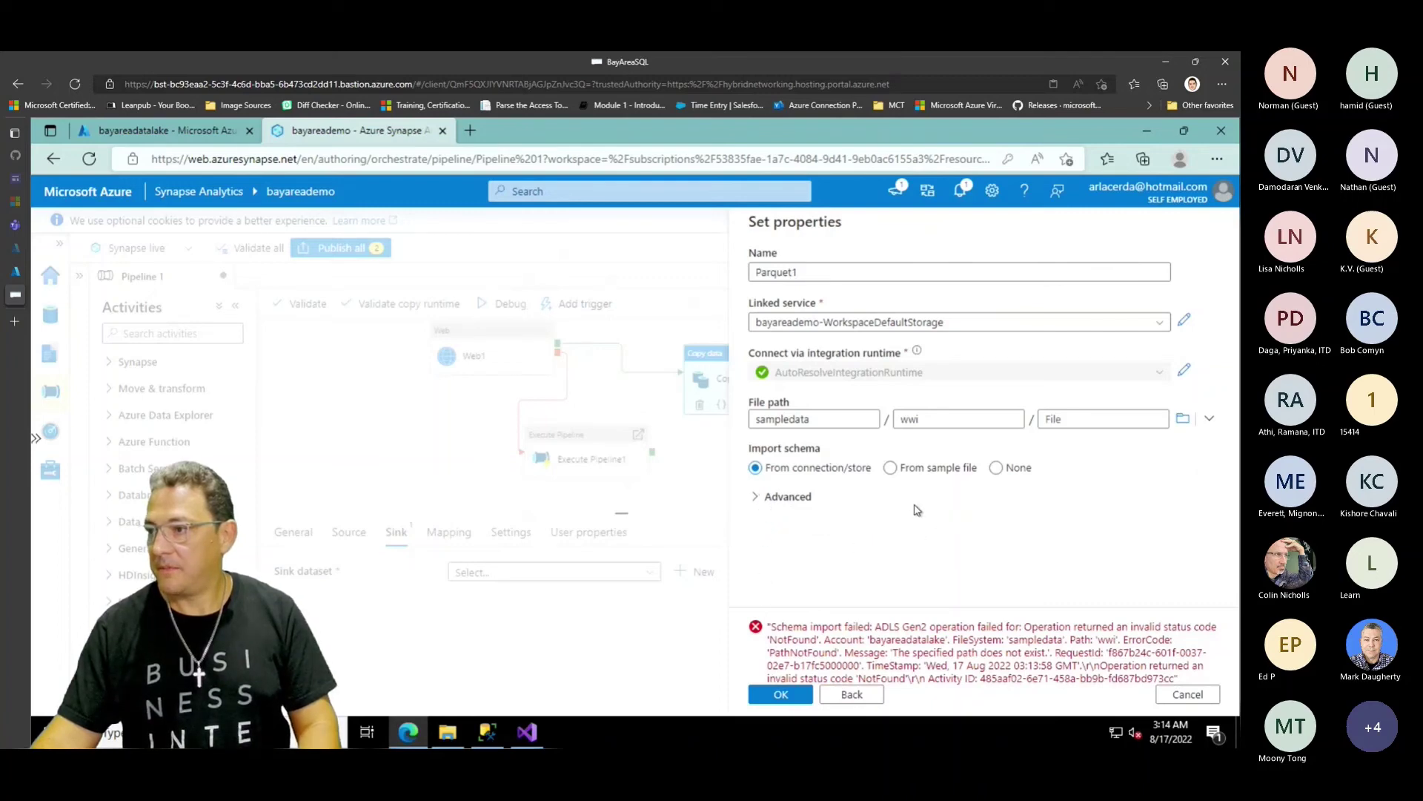
left_click(998, 469)
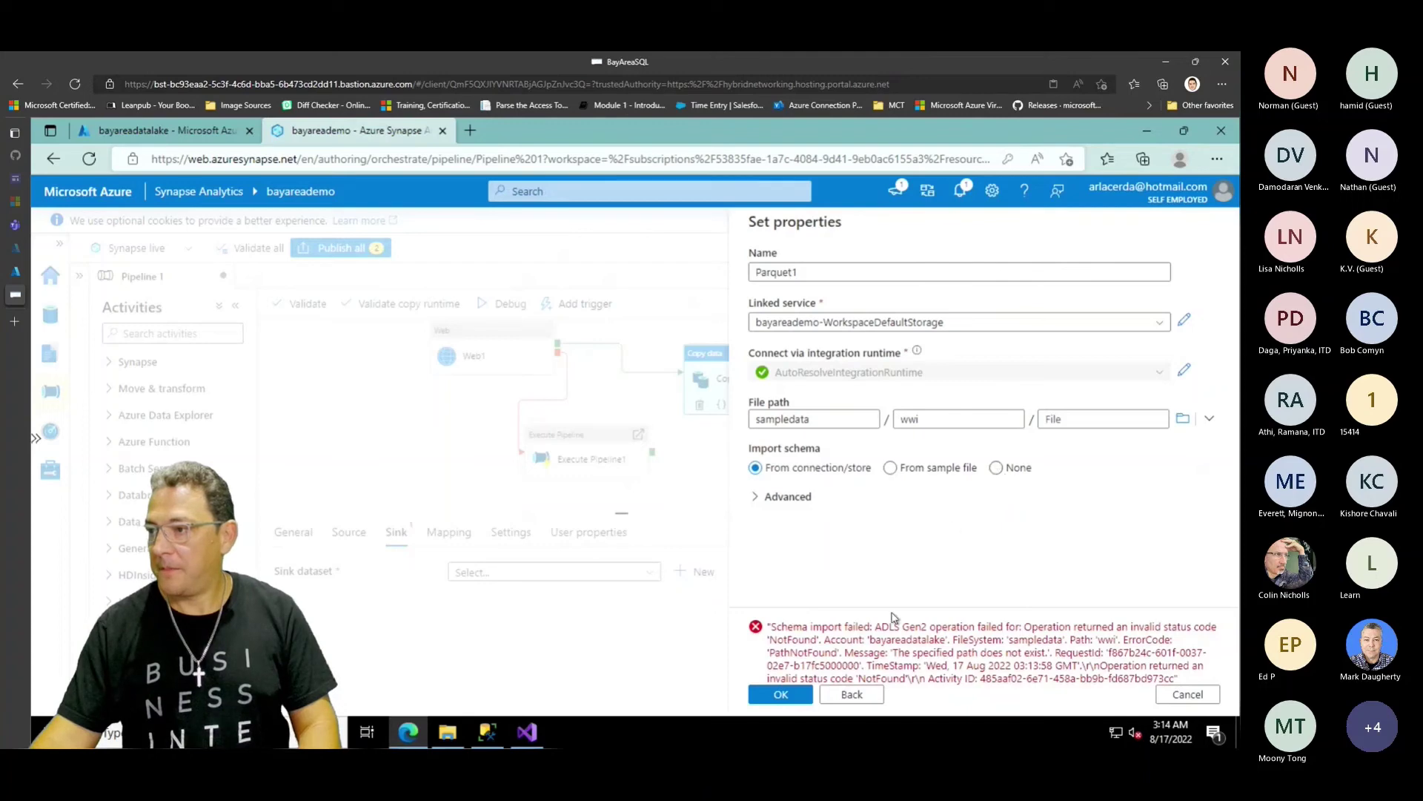
left_click(1009, 470)
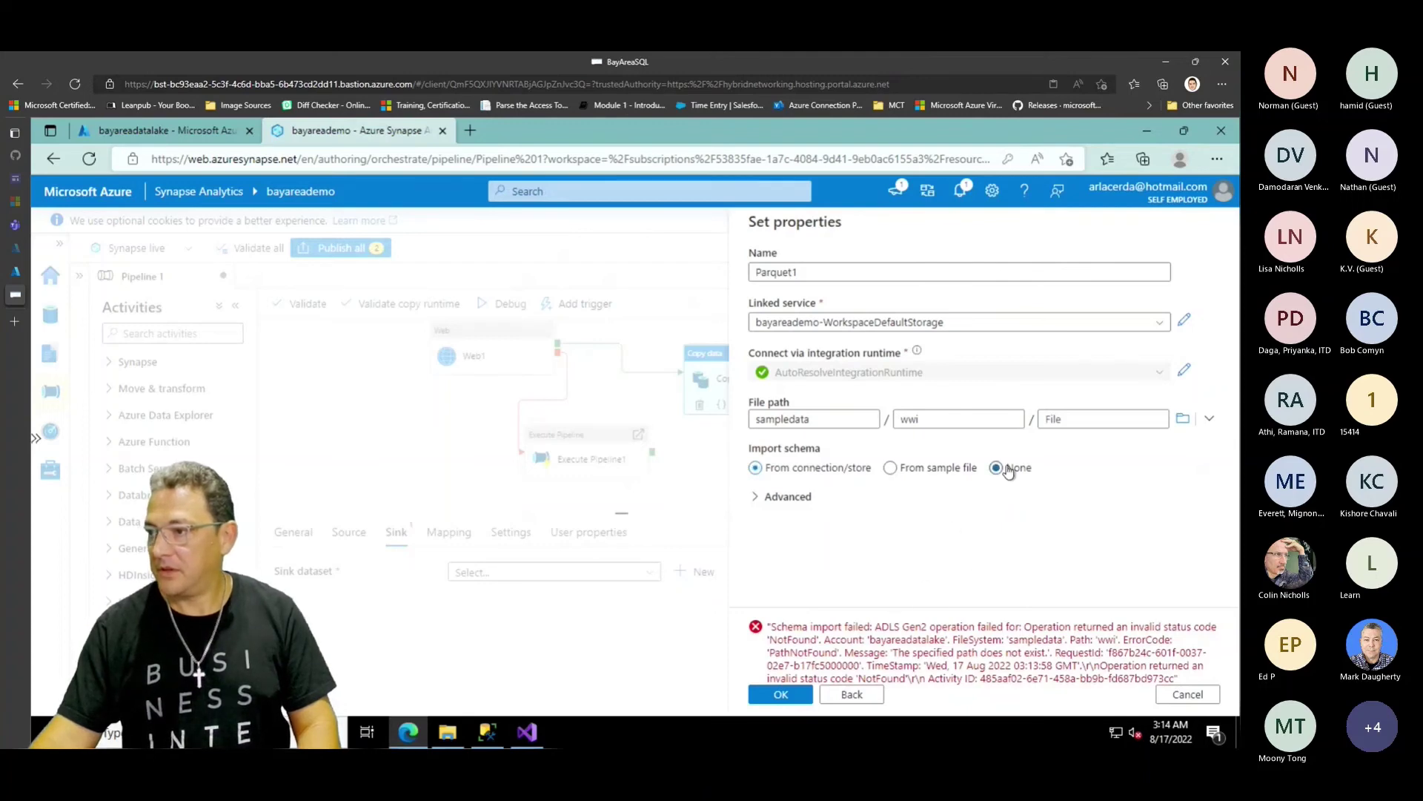
left_click(784, 694)
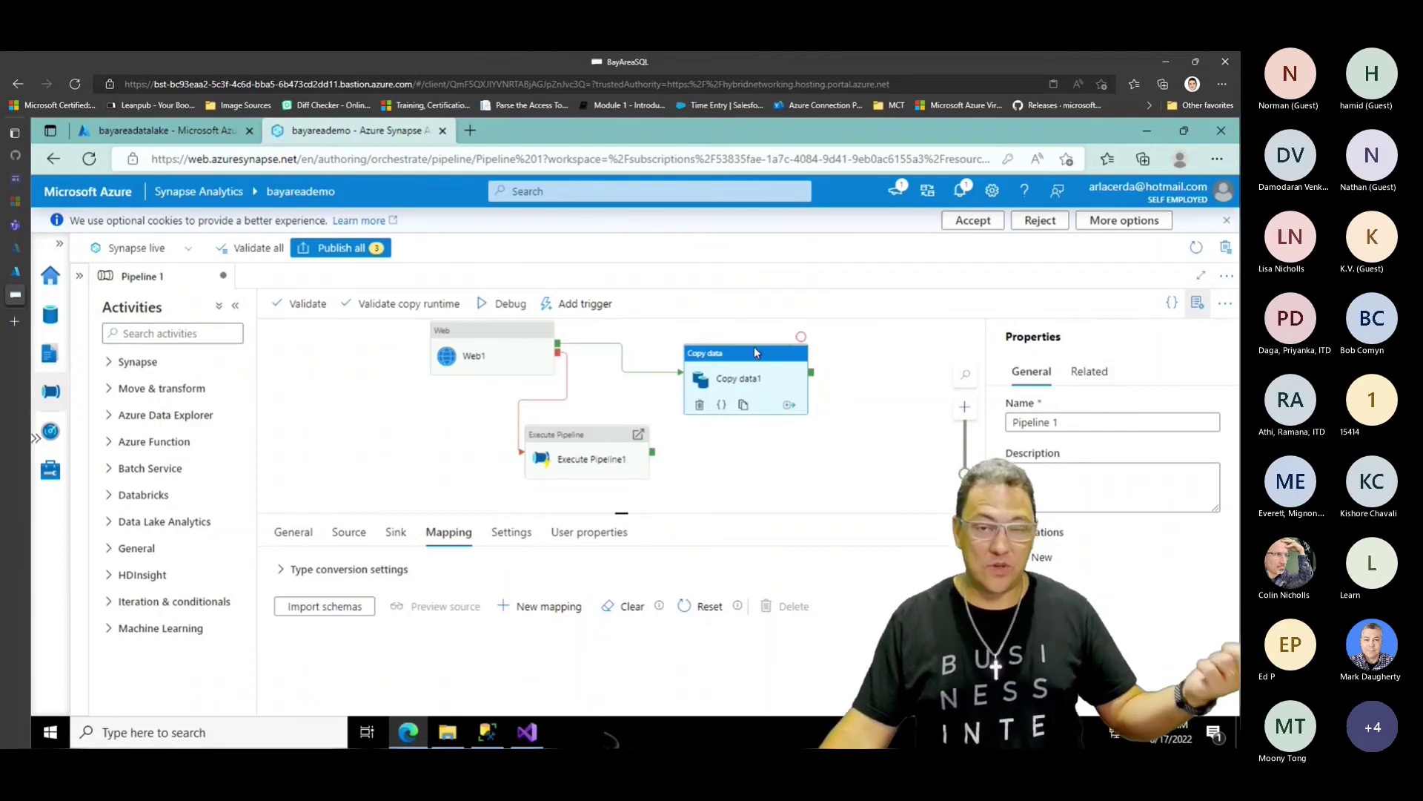
Add a Data flow activity from Move & transform to the pipeline, then bring up Visual Studio's SSIS package
left_click(170, 388)
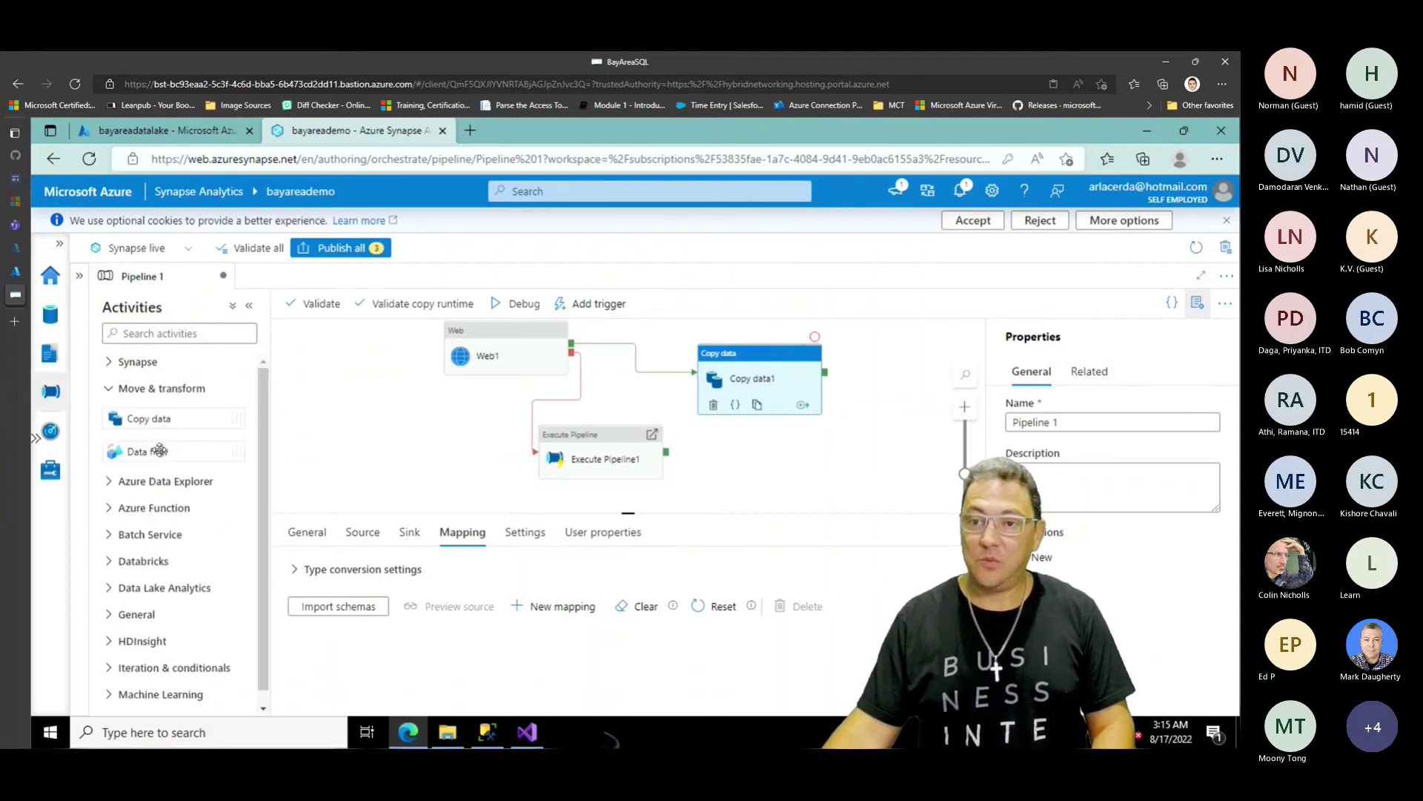
left_click_drag(159, 450, 834, 471)
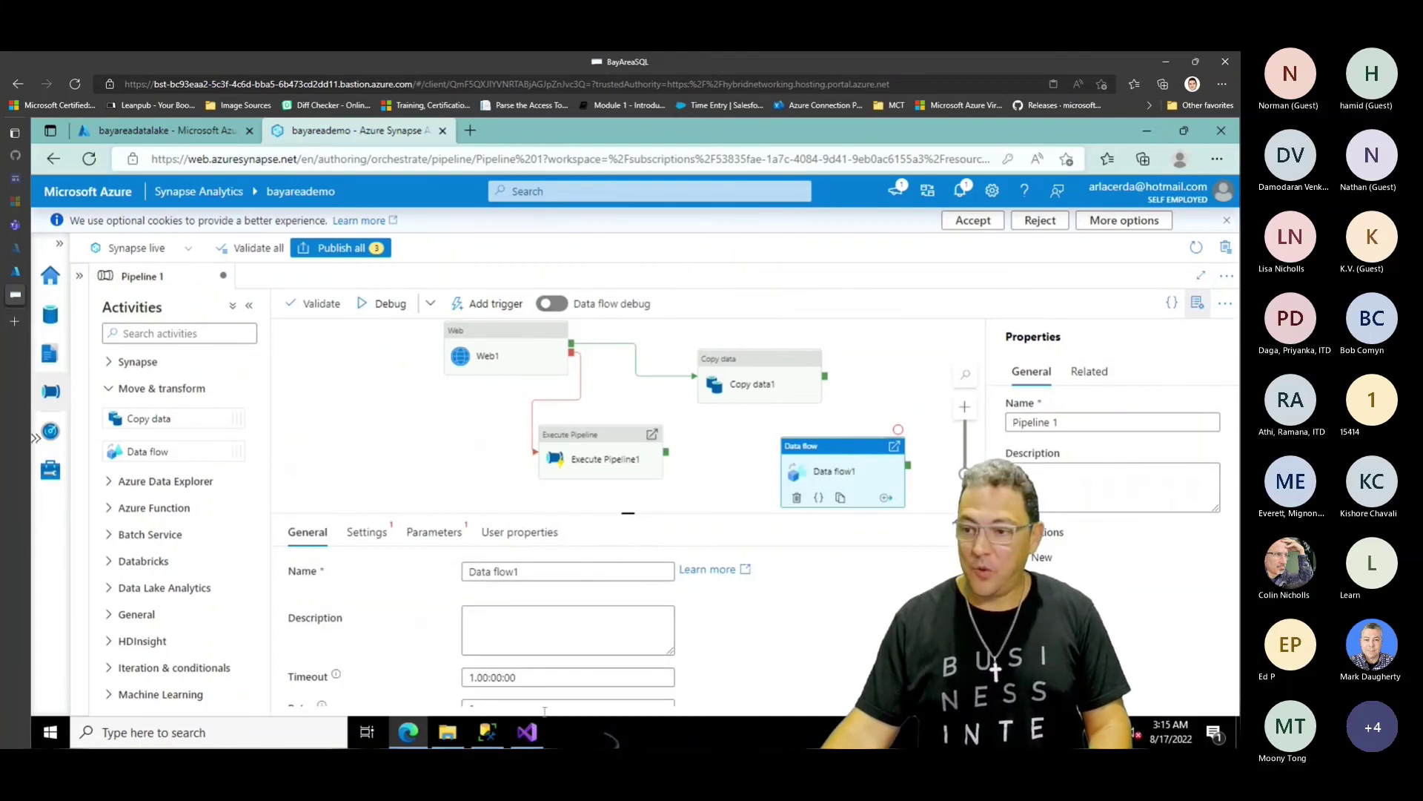
mouse_move(527, 732)
left_click(518, 676)
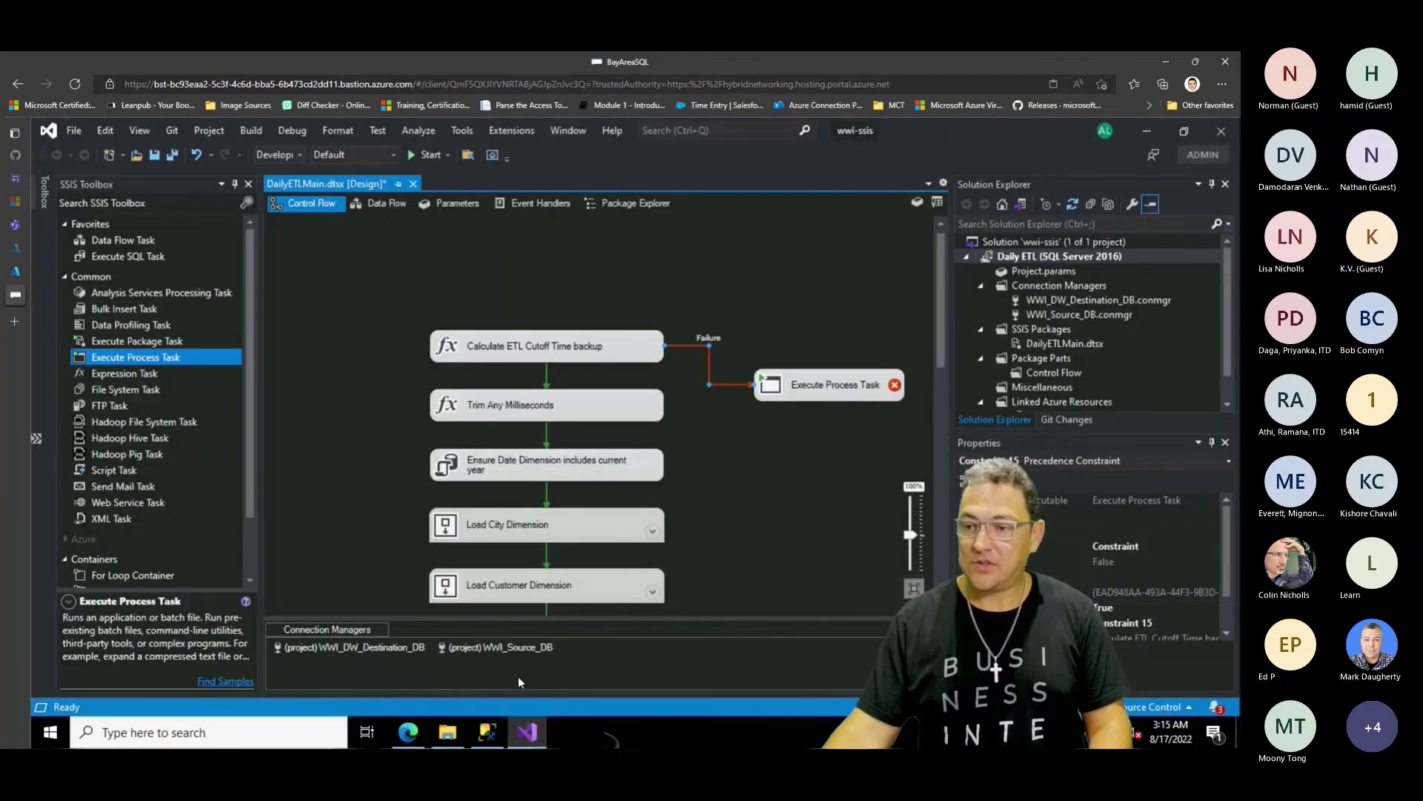
View the SSIS package's Extract Updated City Data to Staging data flow, then return to Synapse
left_click(384, 205)
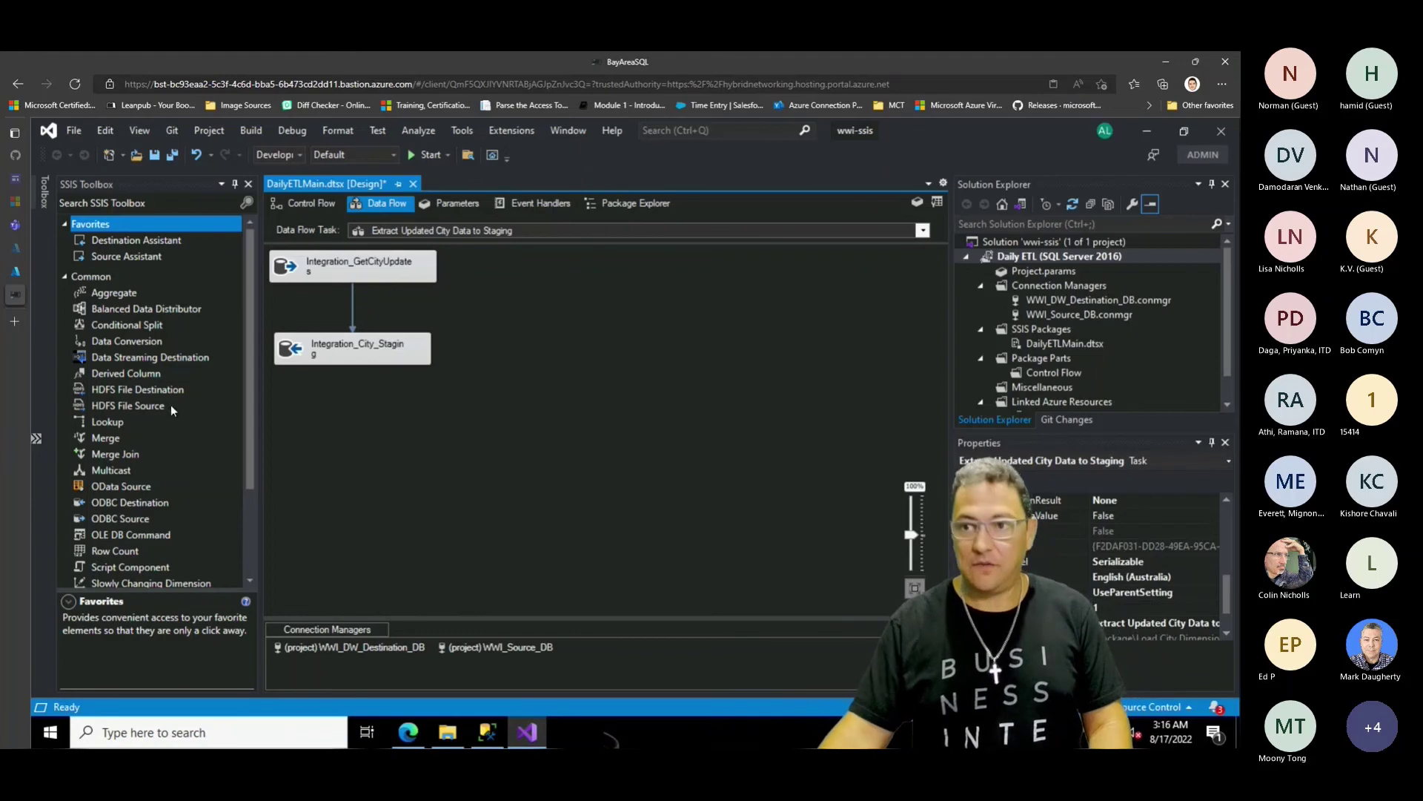
left_click(409, 732)
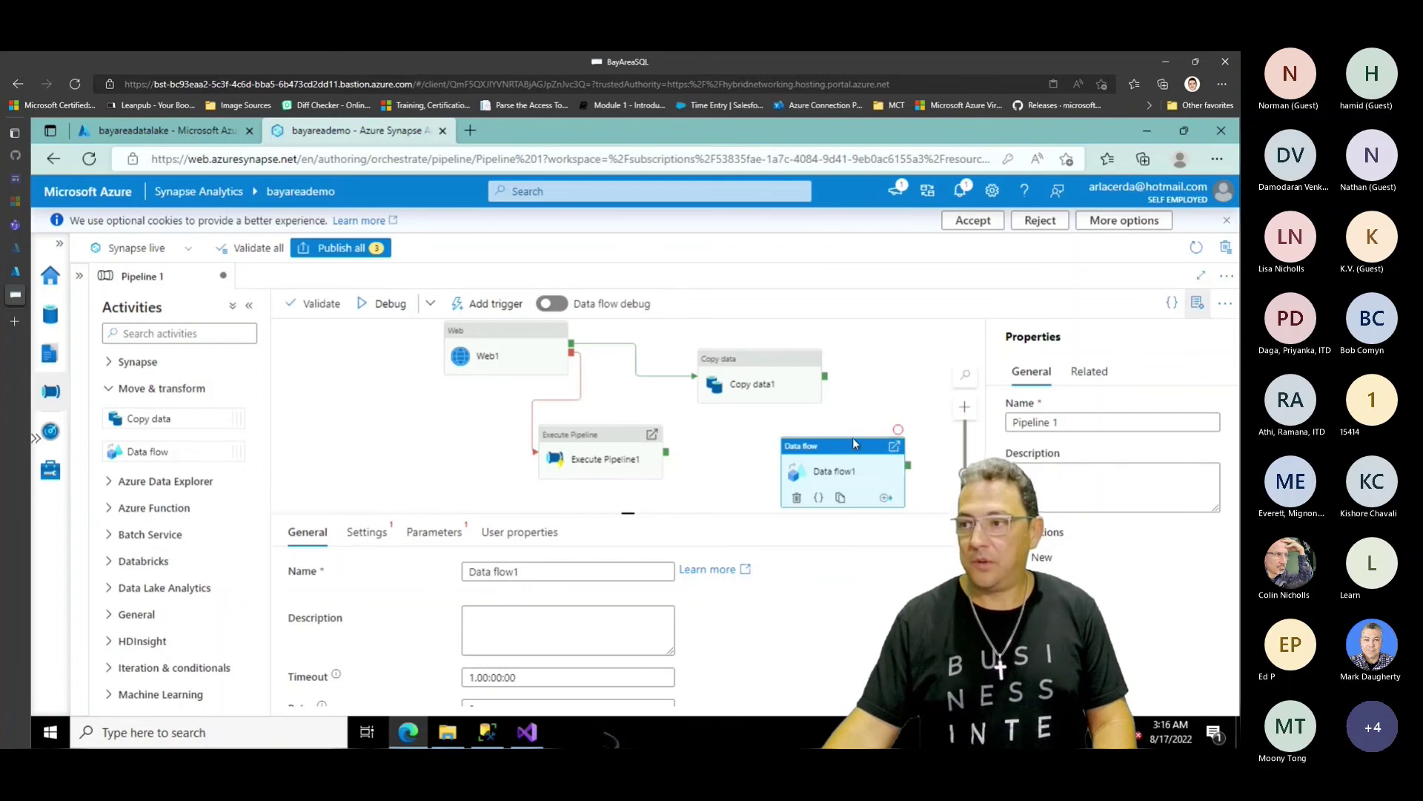
left_click_drag(852, 437, 868, 411)
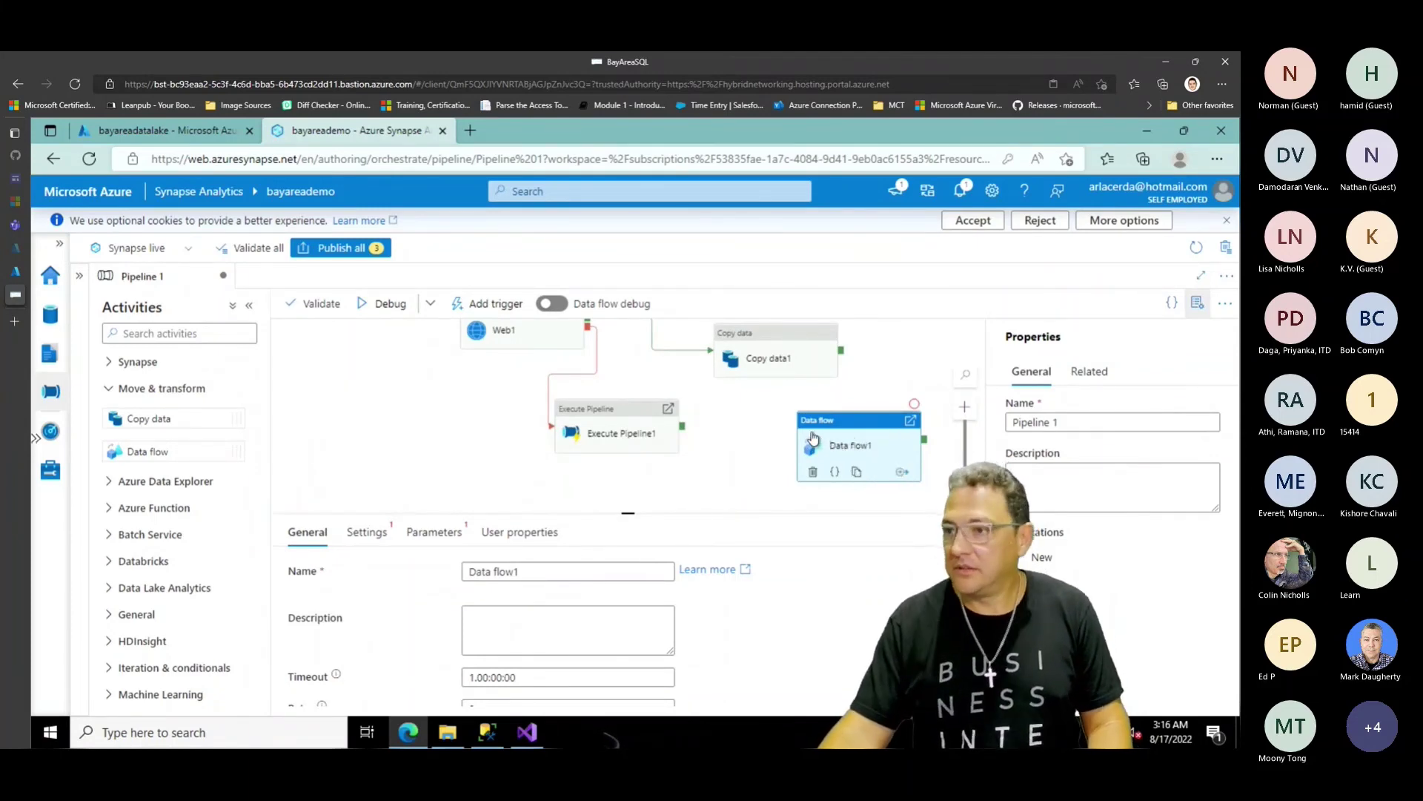
left_click_drag(726, 420, 618, 399)
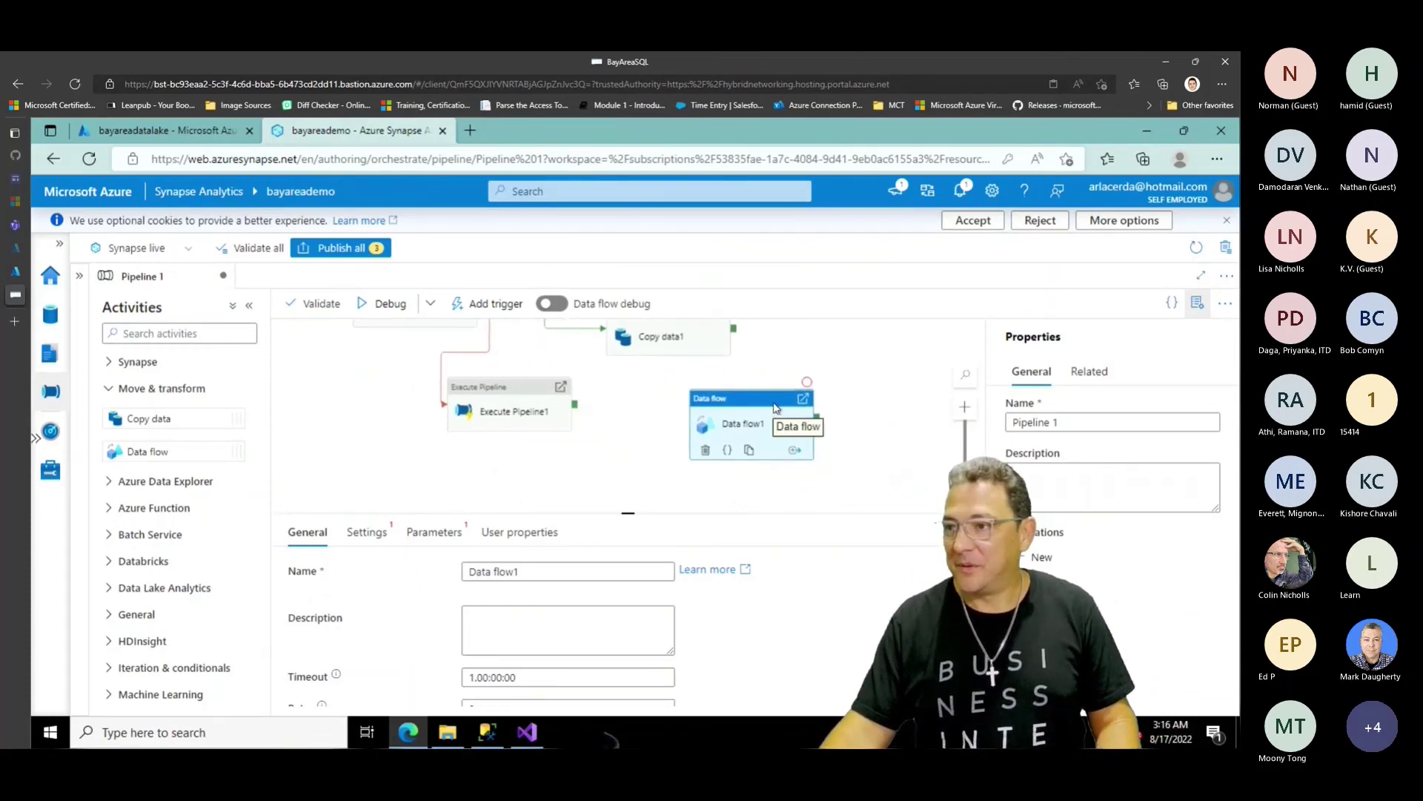